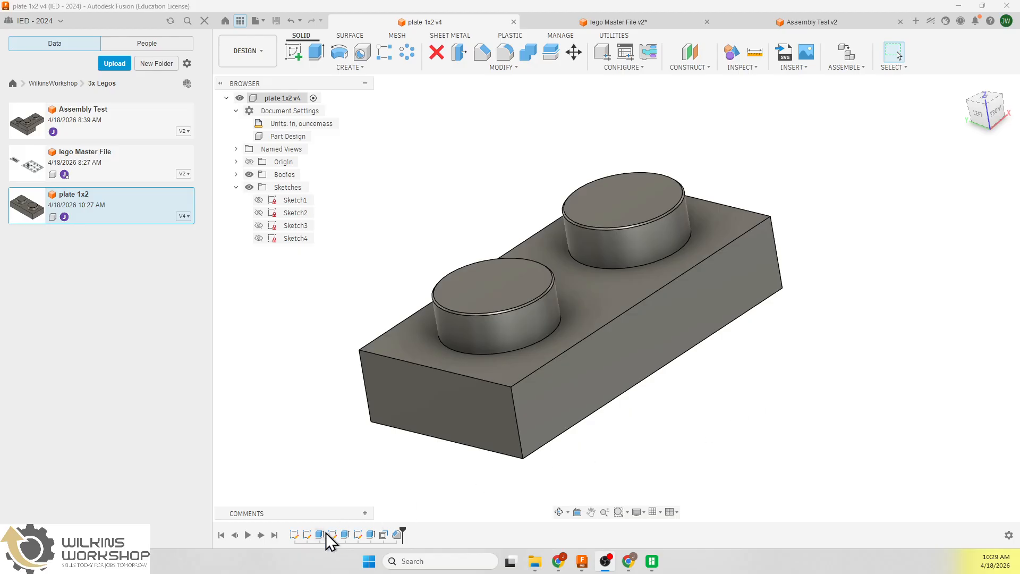
Open Sketch4 for editing and accept kerf as the offset between the solid and dashed inner rectangles
{"action": "double_click", "coordinate": [358, 535]}
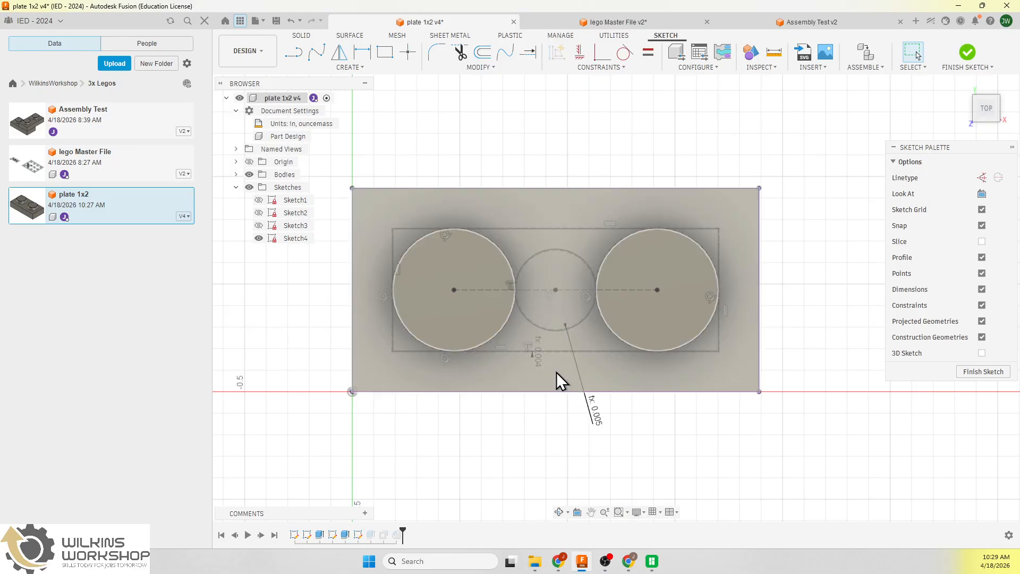
{"action": "scroll", "coordinate": [537, 361], "scroll_direction": "up", "scroll_amount": 5}
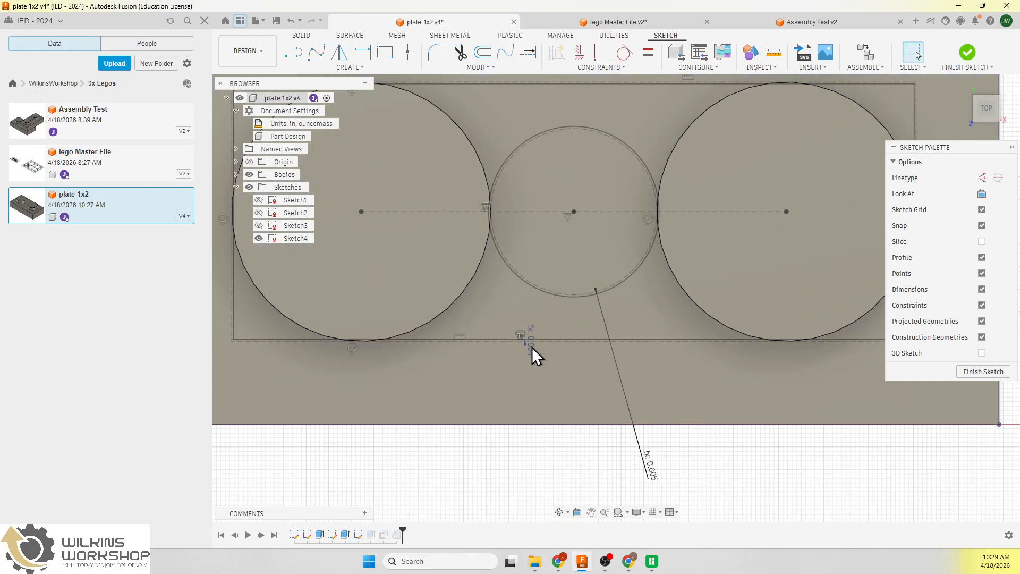
{"action": "scroll", "coordinate": [532, 347], "scroll_direction": "up", "scroll_amount": 3}
{"action": "double_click", "coordinate": [527, 346]}
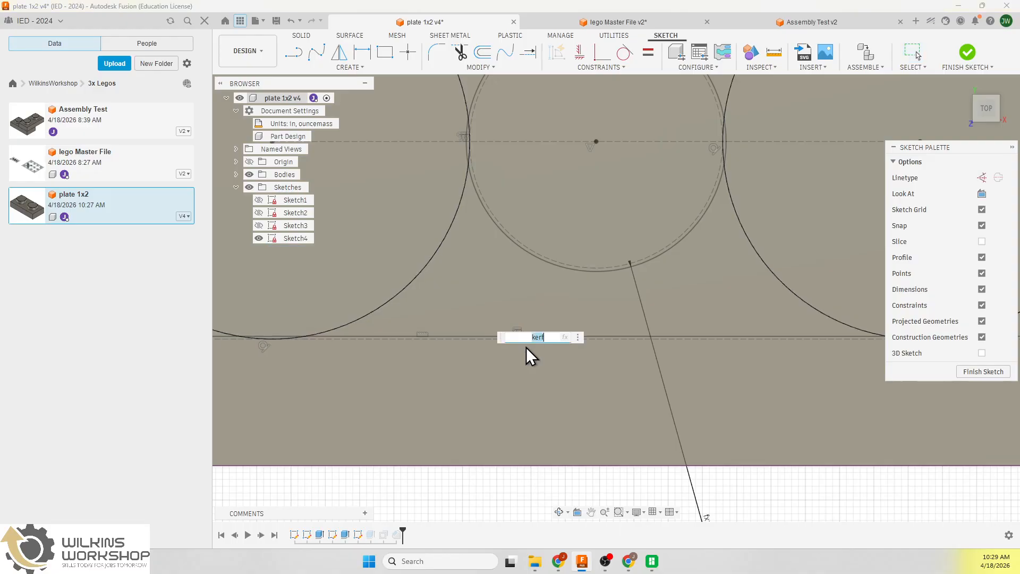
{"action": "key", "text": "Return"}
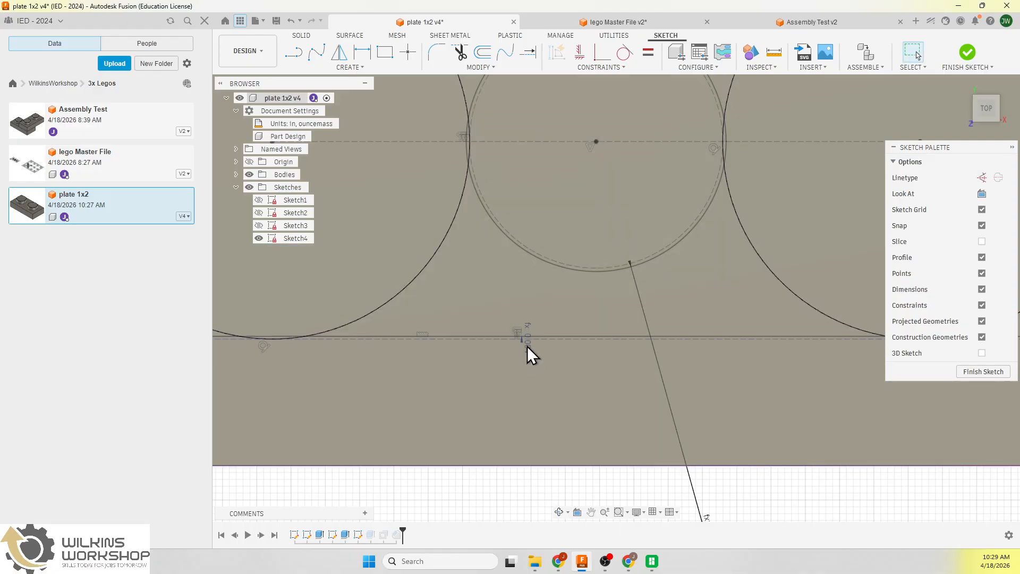
Move the kerf offset dimension's text clear below the inner rectangles and finish the sketch
{"action": "left_click_drag", "start_coordinate": [529, 345], "coordinate": [528, 407]}
{"action": "scroll", "coordinate": [528, 406], "scroll_direction": "down", "scroll_amount": 1}
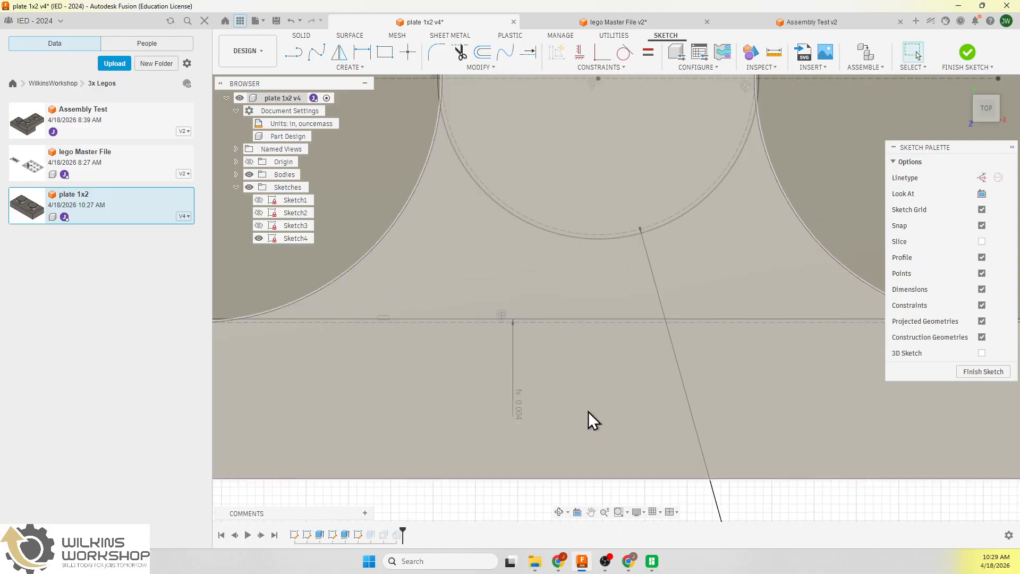
{"action": "scroll", "coordinate": [353, 371], "scroll_direction": "down", "scroll_amount": 3}
{"action": "scroll", "coordinate": [332, 358], "scroll_direction": "up", "scroll_amount": 2}
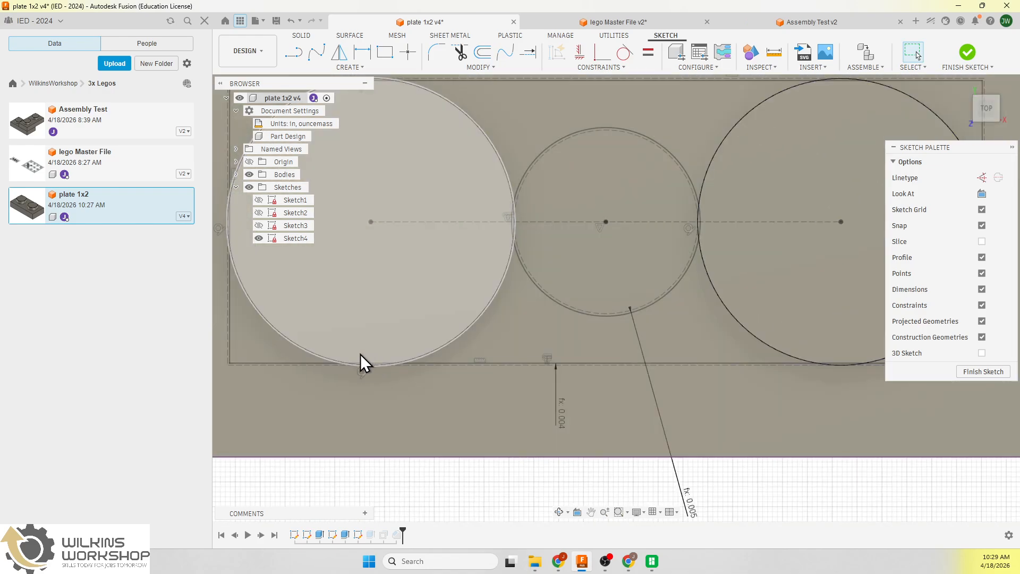
{"action": "scroll", "coordinate": [365, 365], "scroll_direction": "up", "scroll_amount": 2}
{"action": "scroll", "coordinate": [365, 365], "scroll_direction": "down", "scroll_amount": 5}
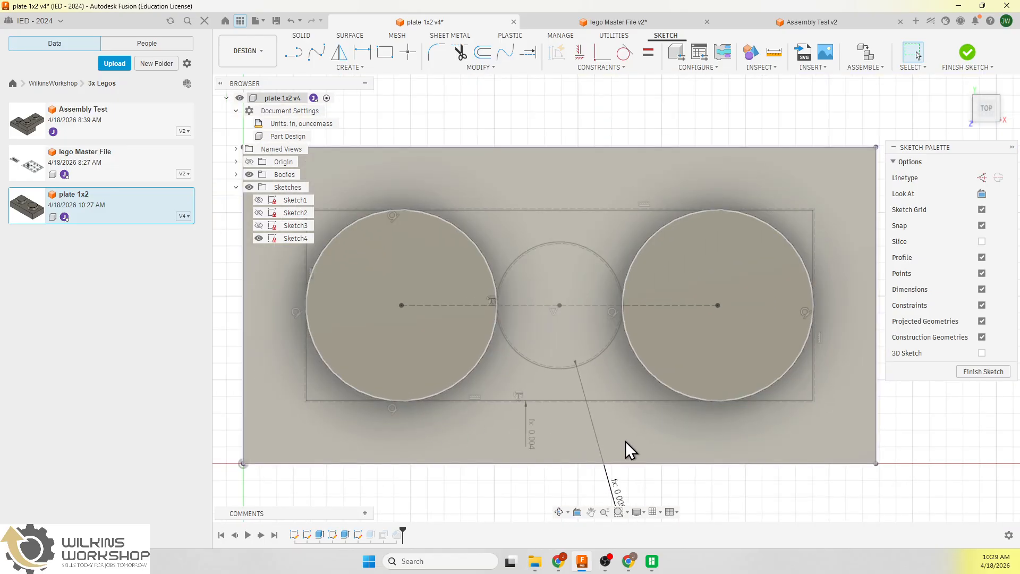
{"action": "left_click", "coordinate": [979, 372]}
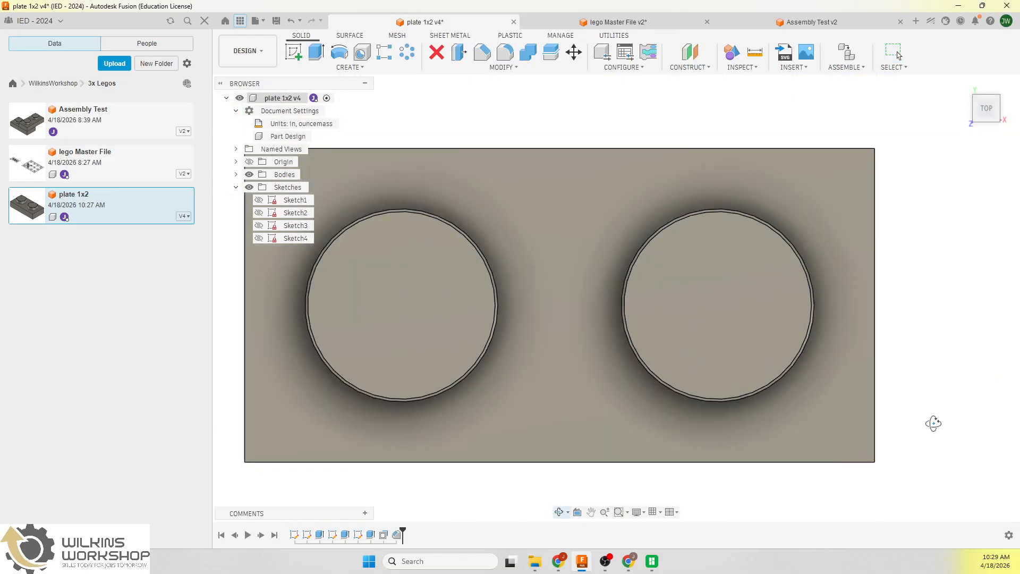
Save the plate 1x2 design with the version description User Saved
{"action": "mouse_move", "coordinate": [932, 424]}
{"action": "middle_mouse_down", "text": "shift"}
{"action": "mouse_move", "coordinate": [892, 356]}
{"action": "mouse_move", "coordinate": [758, 388]}
{"action": "mouse_move", "coordinate": [751, 376]}
{"action": "mouse_move", "coordinate": [788, 410]}
{"action": "mouse_move", "coordinate": [777, 451]}
{"action": "middle_mouse_up", "text": "shift"}
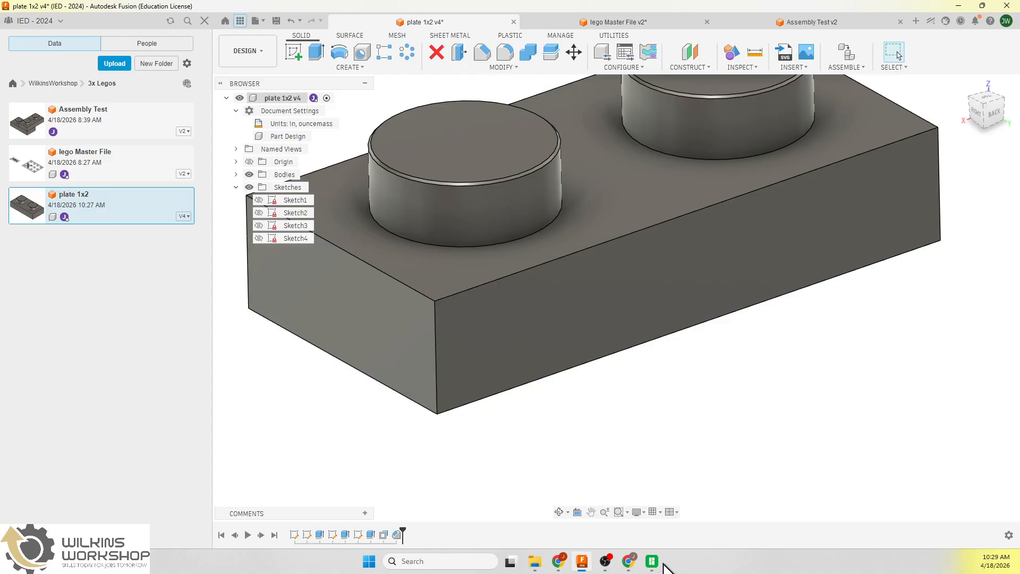
{"action": "mouse_move", "coordinate": [659, 567]}
{"action": "scroll", "coordinate": [820, 394], "scroll_direction": "down", "scroll_amount": 3}
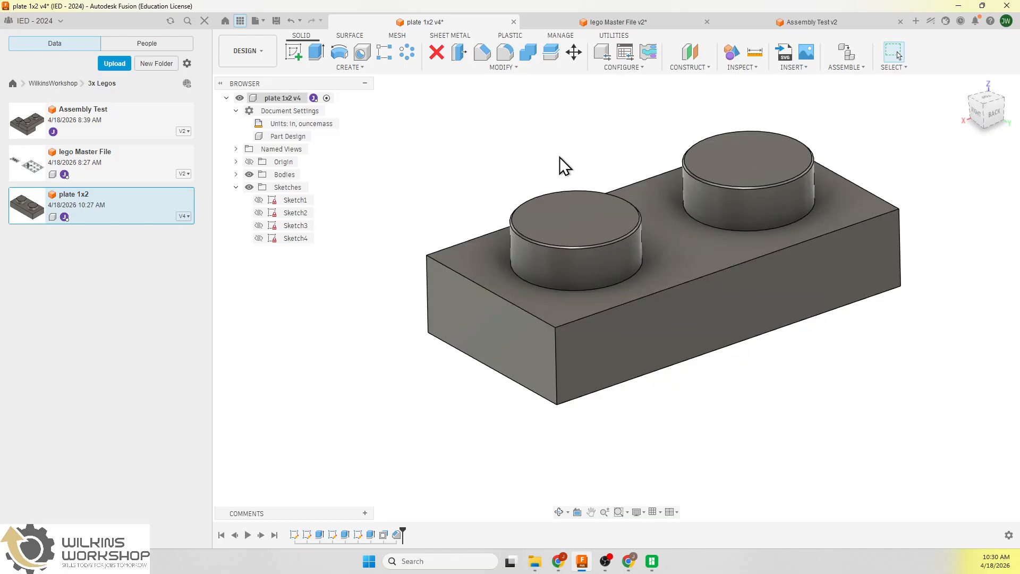
{"action": "left_click", "coordinate": [276, 21]}
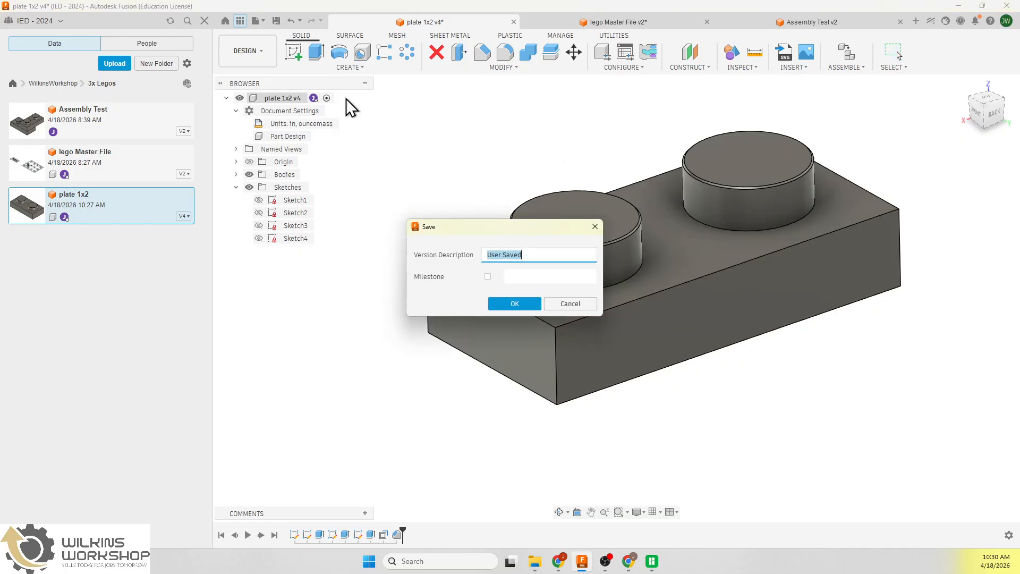
{"action": "left_click", "coordinate": [518, 304]}
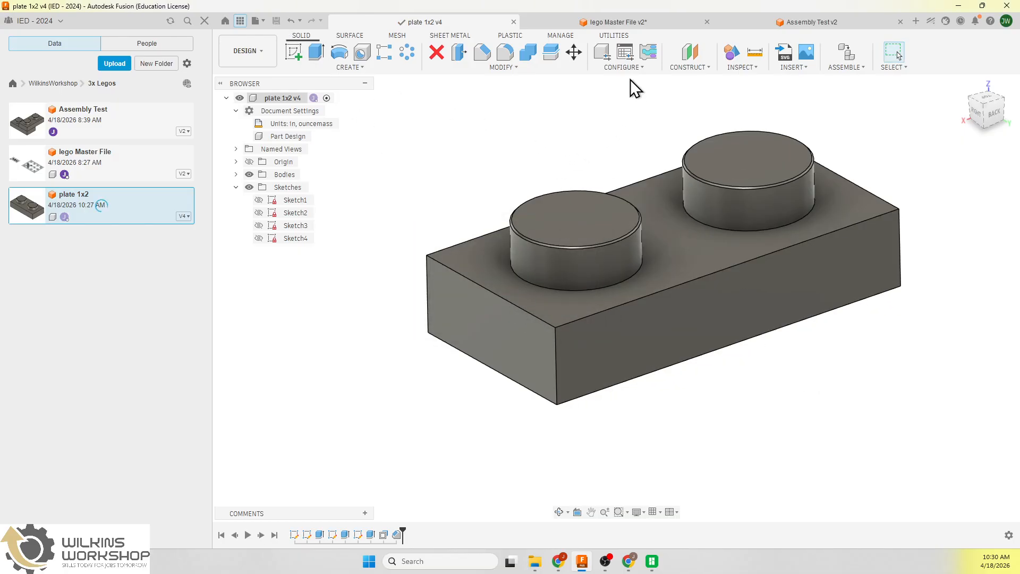
In the lego Master File sketch, set the 1x2 plate's inner rectangle offset to kerf, reposition that dimension near the plate, and finish the sketch
{"action": "left_click", "coordinate": [635, 21]}
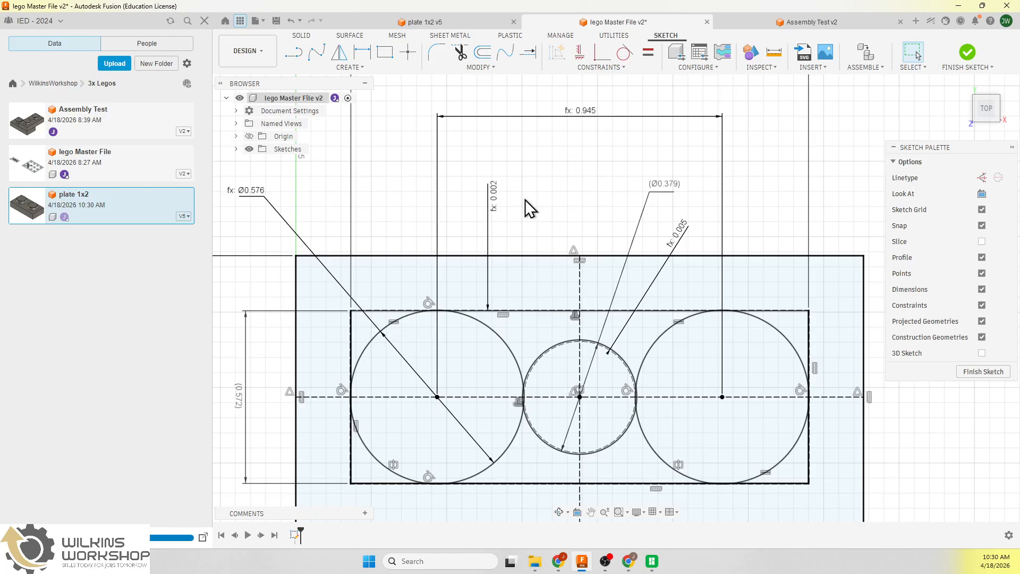
{"action": "double_click", "coordinate": [491, 198]}
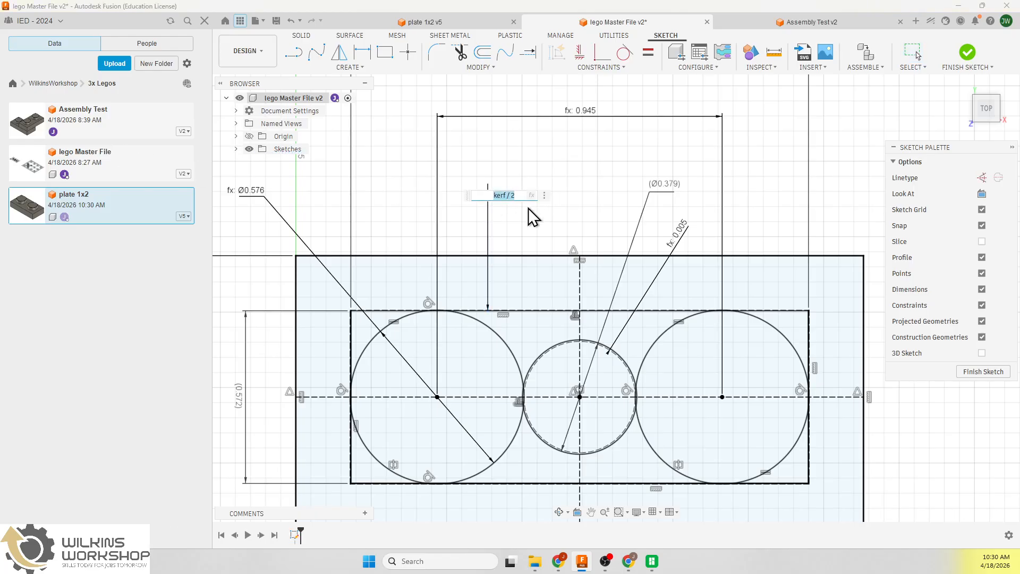
{"action": "type", "text": "kerf"}
{"action": "key", "text": "Return"}
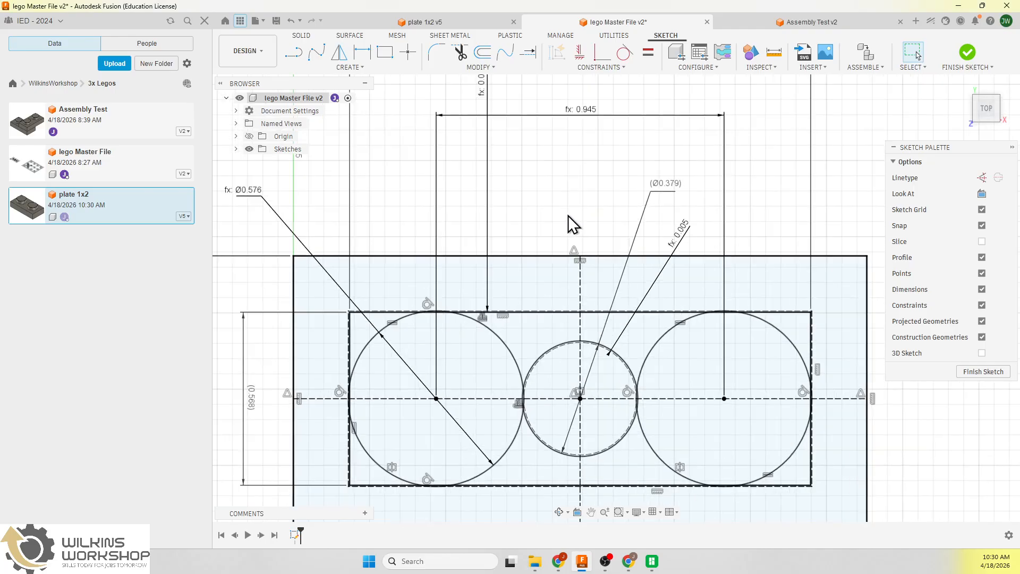
{"action": "left_click_drag", "start_coordinate": [481, 85], "coordinate": [480, 190]}
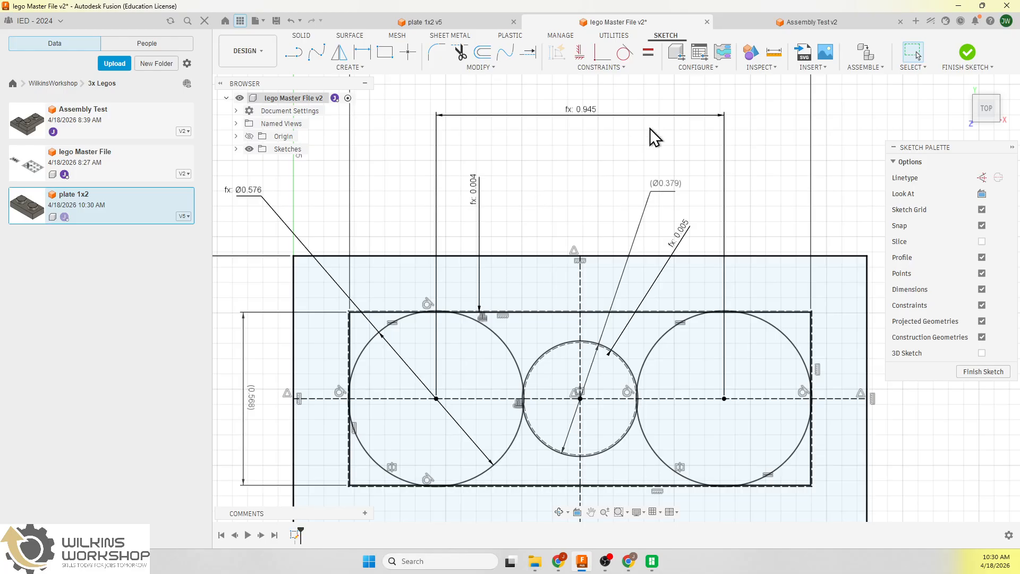
{"action": "left_click", "coordinate": [968, 53]}
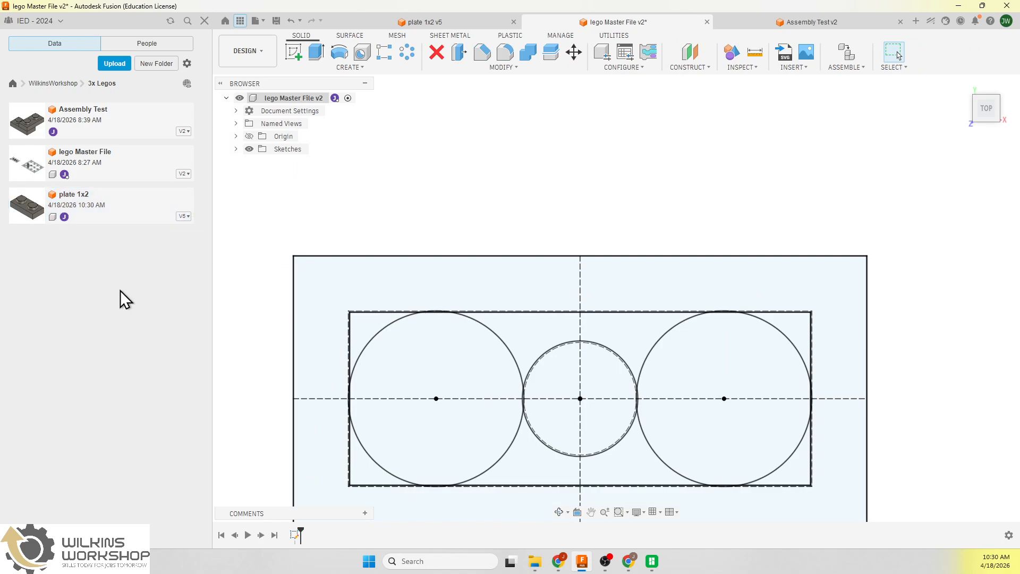
Save the lego Master File design as a new version
{"action": "scroll", "coordinate": [367, 181], "scroll_direction": "down", "scroll_amount": 4}
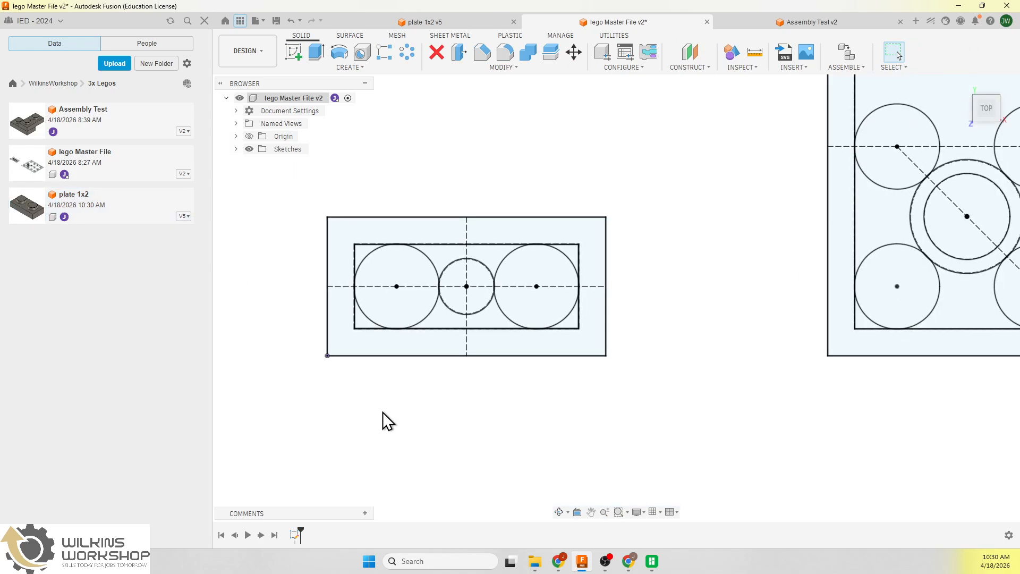
{"action": "scroll", "coordinate": [333, 393], "scroll_direction": "down", "scroll_amount": 5}
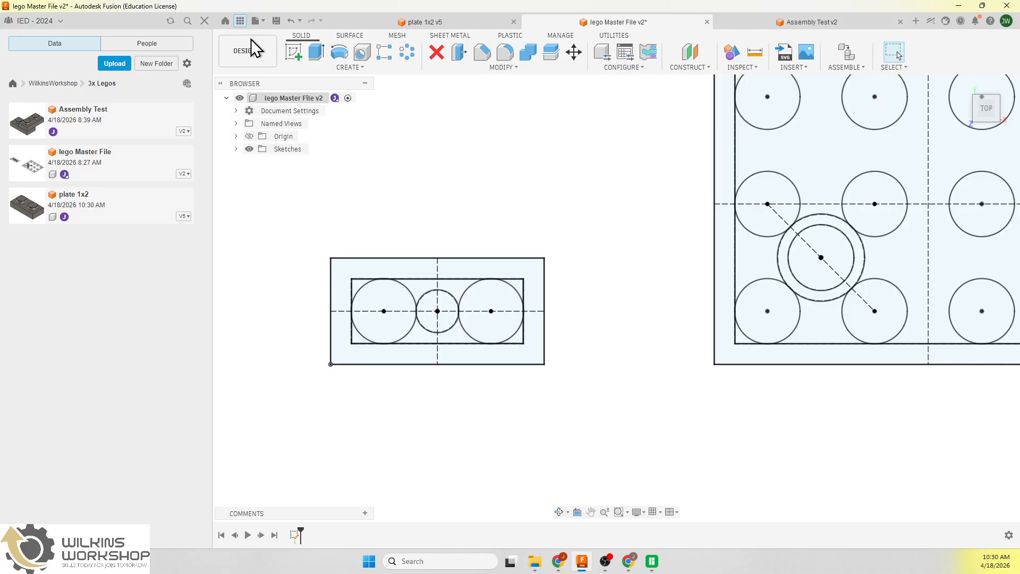
{"action": "left_click", "coordinate": [277, 21]}
{"action": "left_click", "coordinate": [518, 299]}
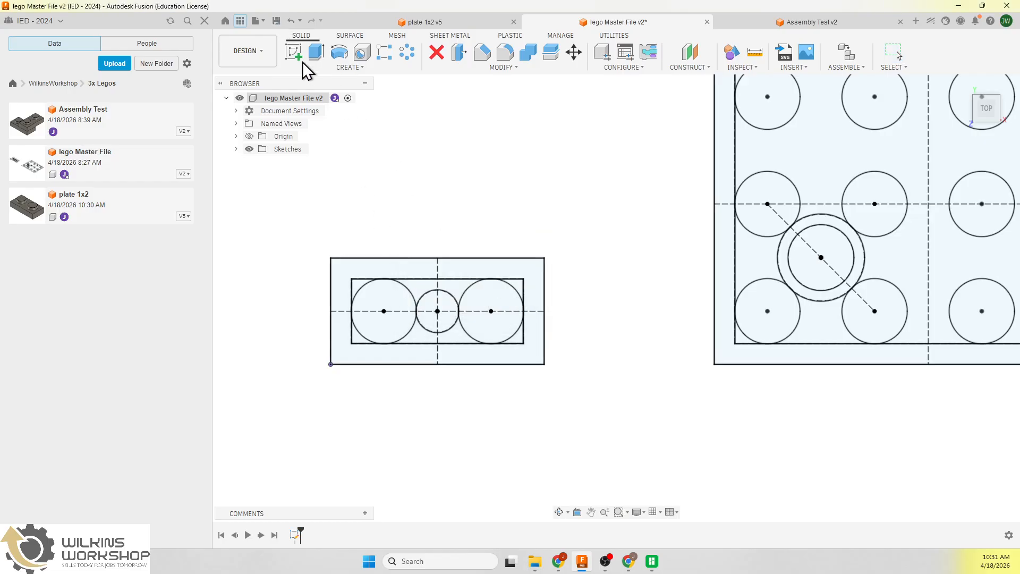
{"action": "left_click", "coordinate": [258, 20]}
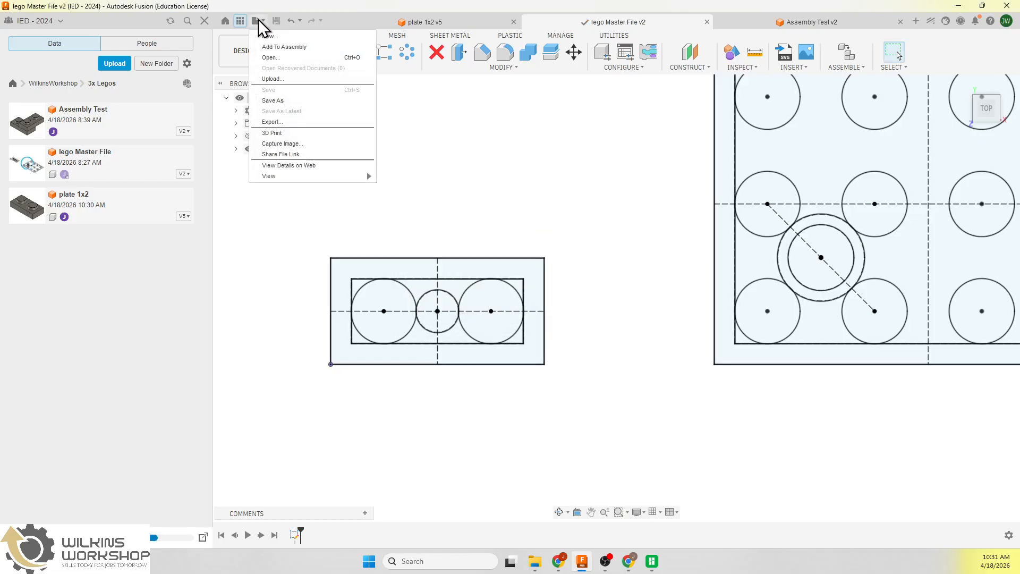
{"action": "left_click", "coordinate": [473, 148]}
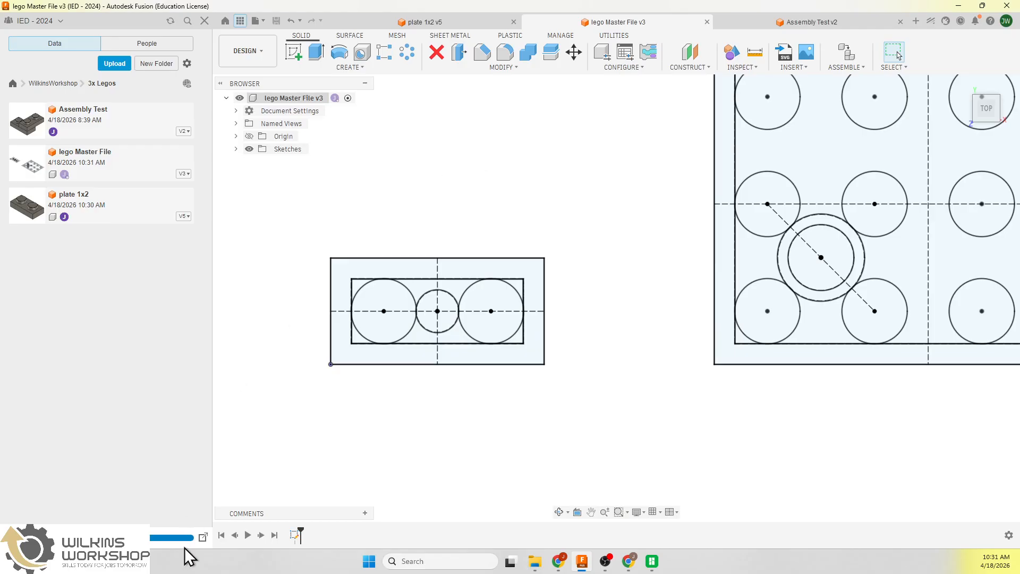
Save a copy of the master file as parametric Lego in the 3x Legos folder
{"action": "left_click", "coordinate": [256, 21]}
{"action": "left_click", "coordinate": [272, 101]}
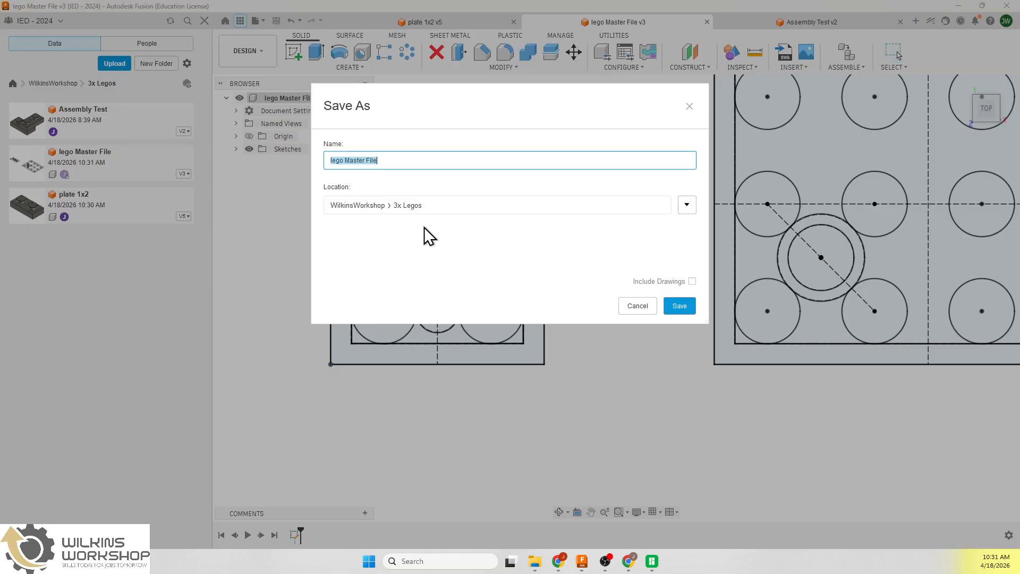
{"action": "type", "text": "parametric Lego"}
{"action": "key", "text": "Return"}
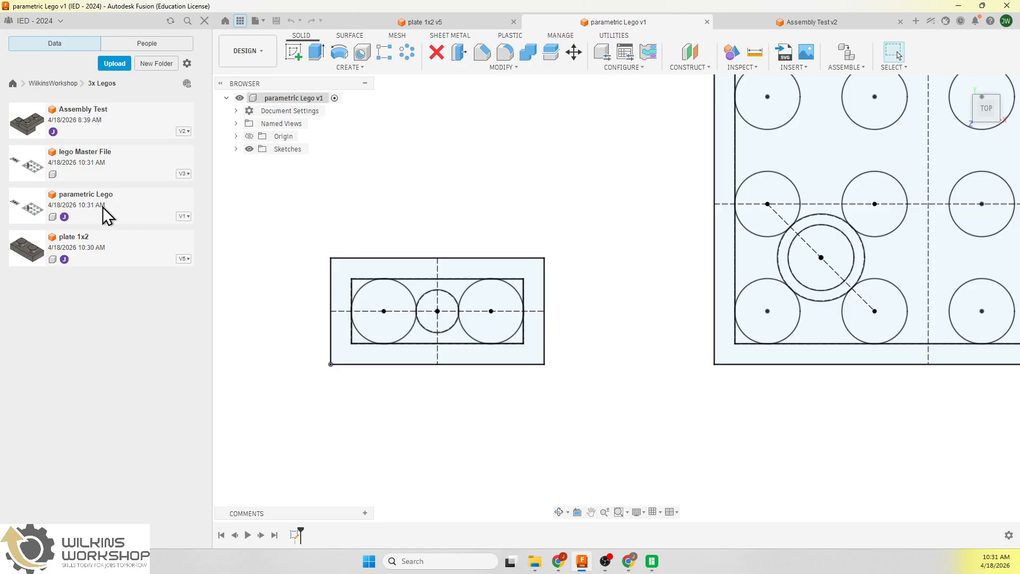
Hide Sketch1 and start a new sketch on the horizontal origin plane
{"action": "left_click", "coordinate": [236, 149]}
{"action": "left_click", "coordinate": [258, 162]}
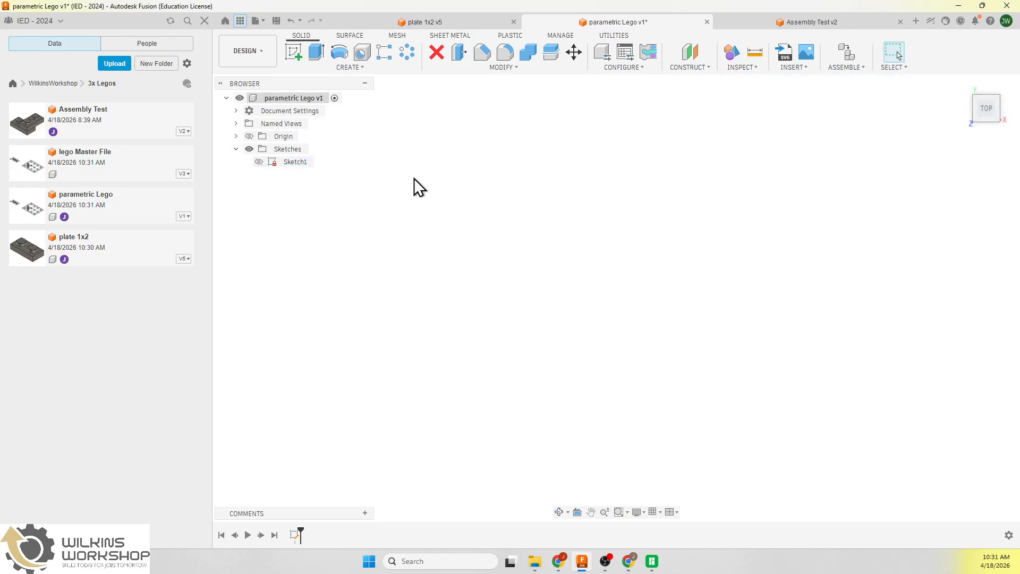
{"action": "left_click", "coordinate": [290, 53]}
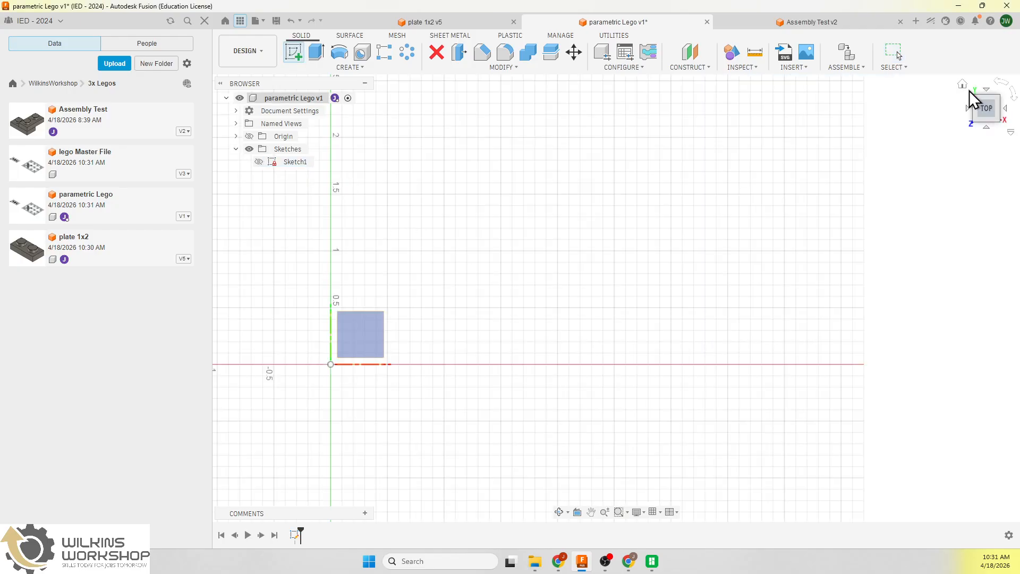
{"action": "left_click", "coordinate": [962, 84]}
{"action": "left_click", "coordinate": [679, 304]}
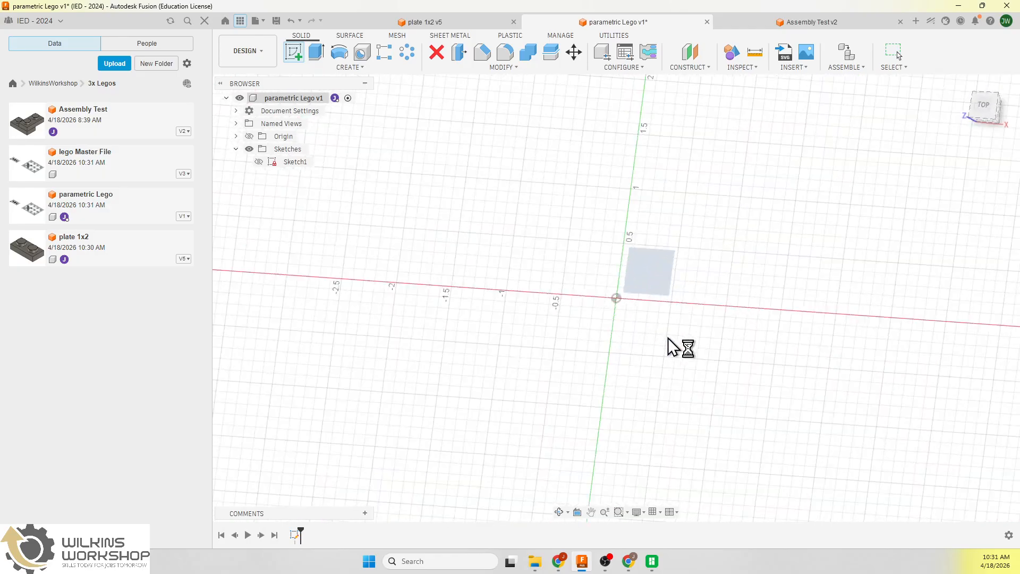
Sketch a square from the origin with both height and width set to legoBase, and finish the sketch
{"action": "key", "text": "r"}
{"action": "left_click", "coordinate": [616, 298]}
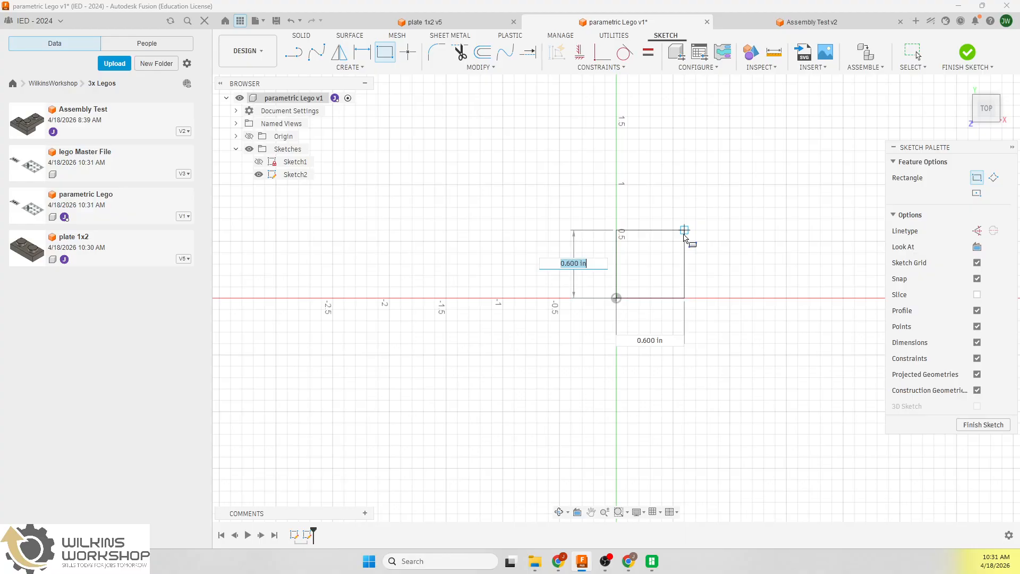
{"action": "type", "text": "legoBase"}
{"action": "key", "text": "Tab"}
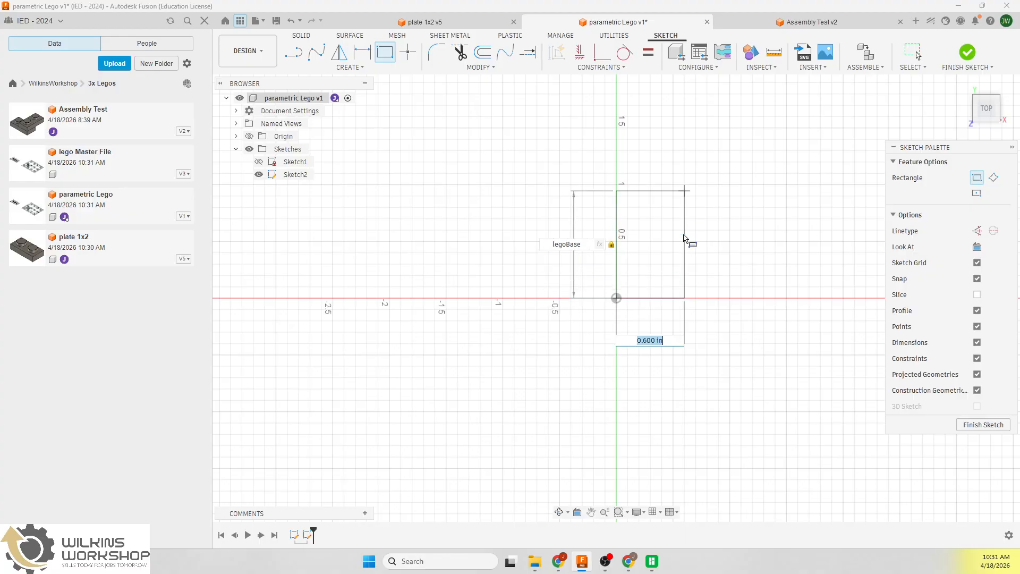
{"action": "type", "text": "le"}
{"action": "key", "text": "Return"}
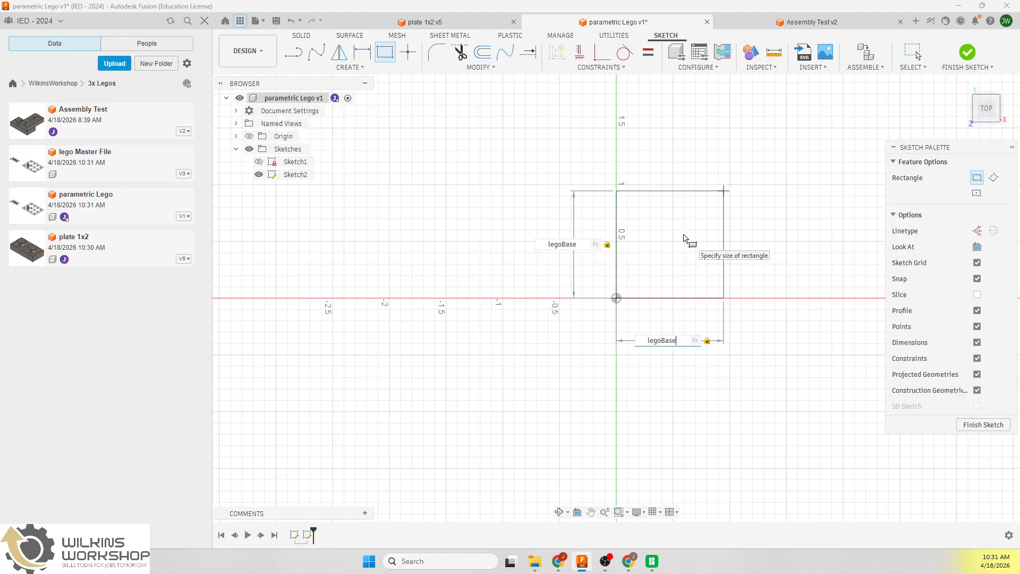
{"action": "key", "text": "Return"}
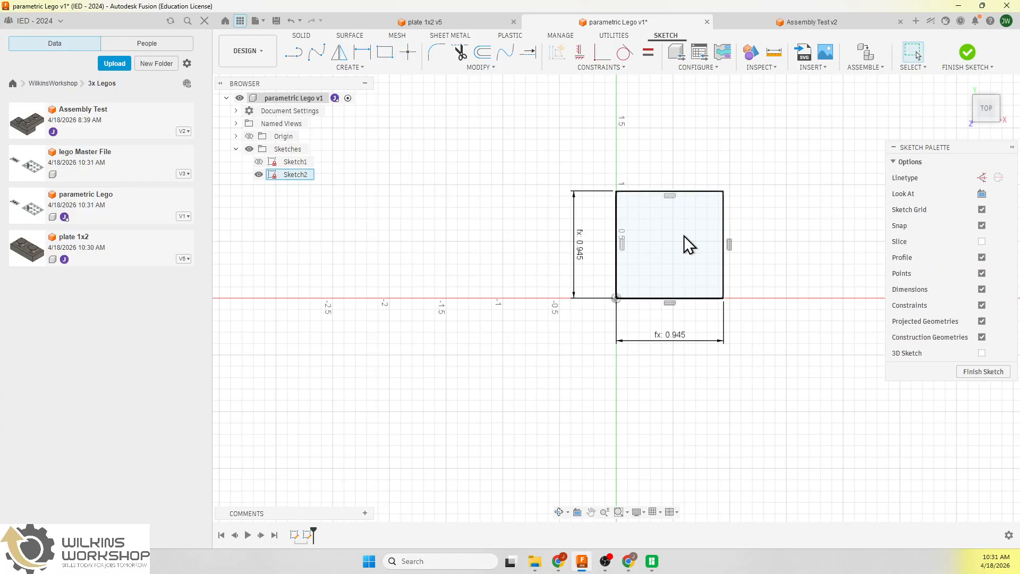
{"action": "left_click", "coordinate": [969, 57]}
Extrude the square profile upward as a new body, using the parameter starting with "part" as the distance
{"action": "left_click", "coordinate": [700, 305]}
{"action": "type", "text": "e"}
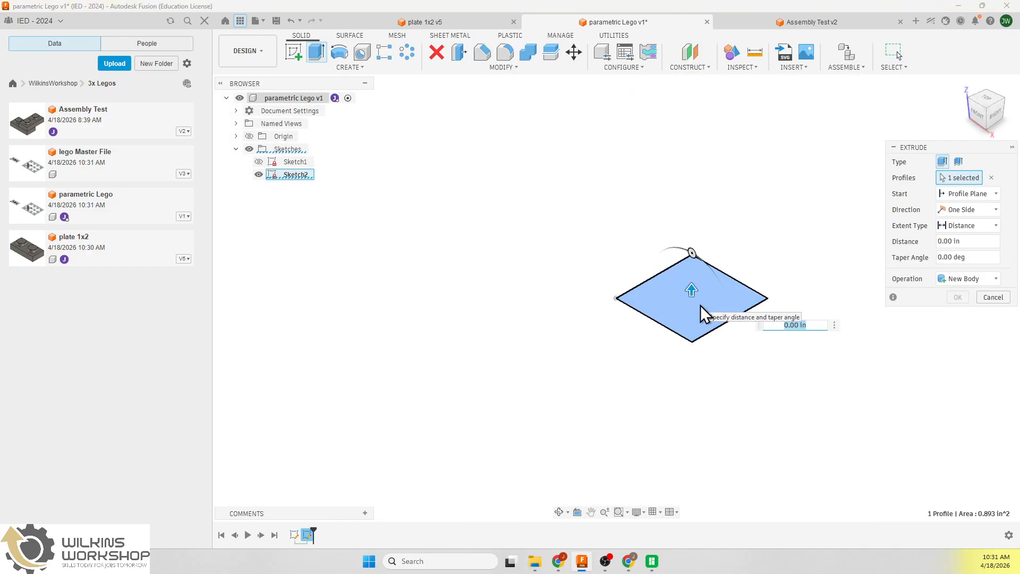
{"action": "type", "text": "part"}
{"action": "key", "text": "Return"}
{"action": "key", "text": "Return"}
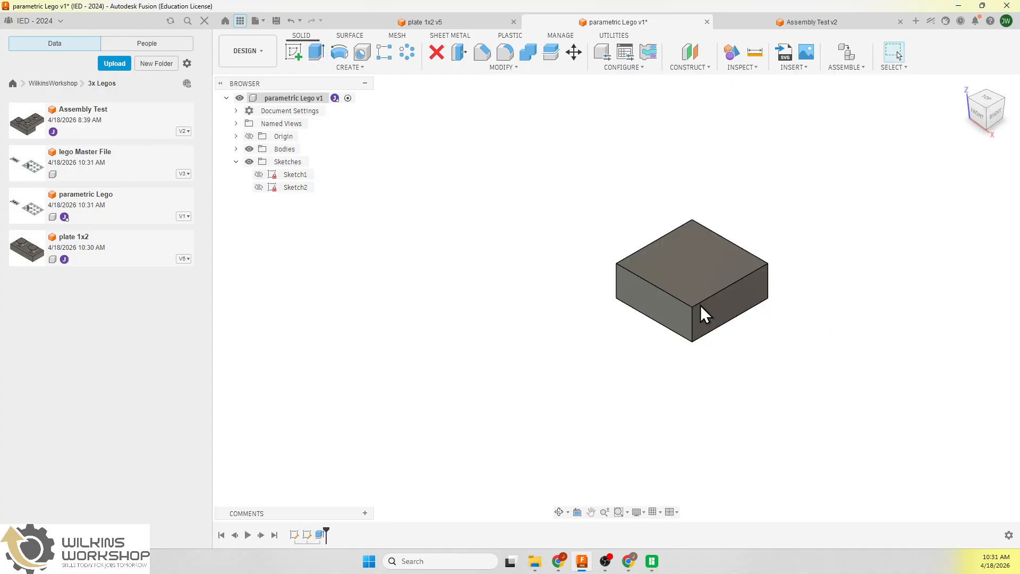
Start a sketch on the block's top face and draw a construction line diagonally between two opposite corners
{"action": "left_click", "coordinate": [291, 49]}
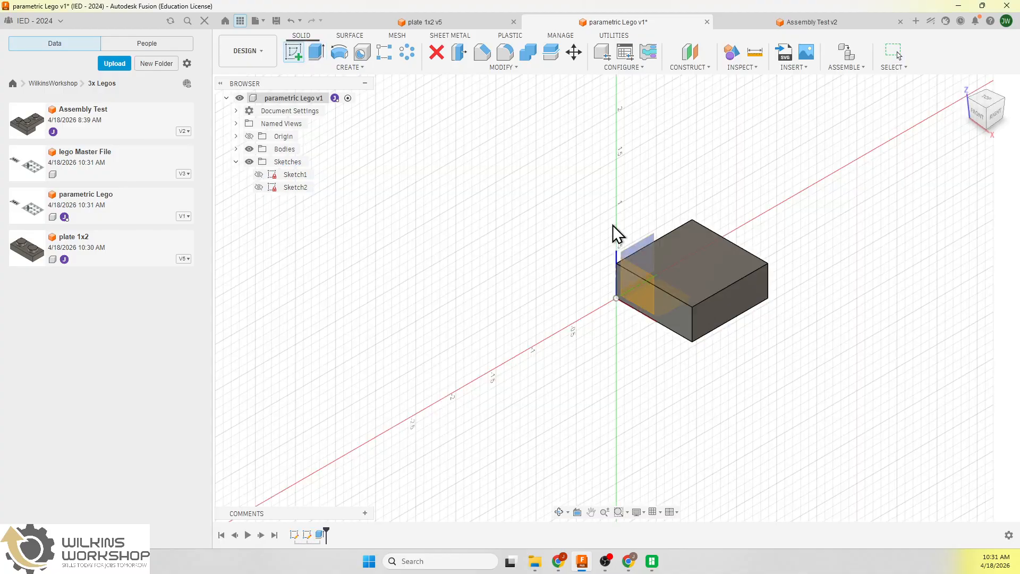
{"action": "left_click", "coordinate": [708, 265]}
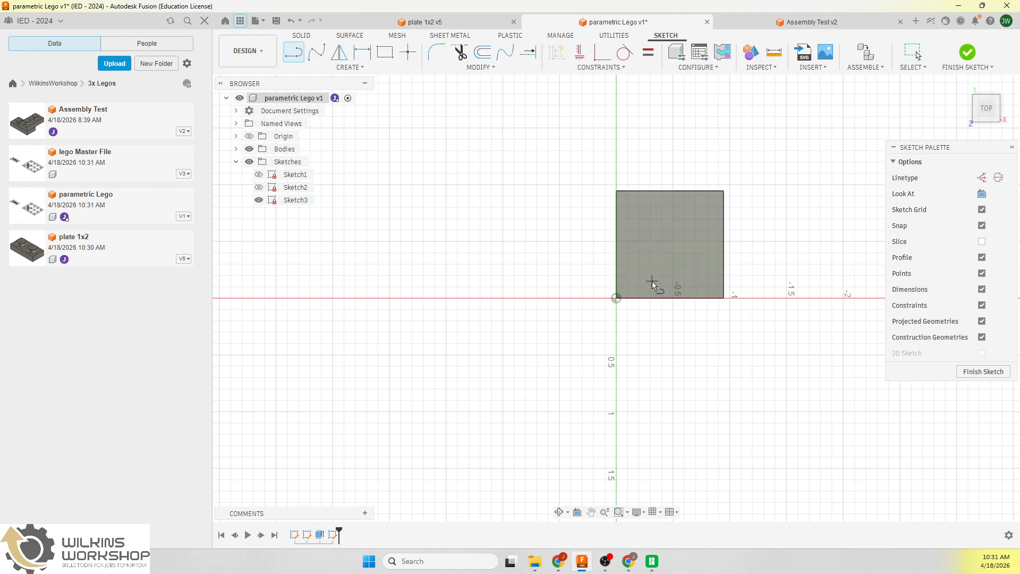
{"action": "key", "text": "l"}
{"action": "left_click", "coordinate": [617, 191]}
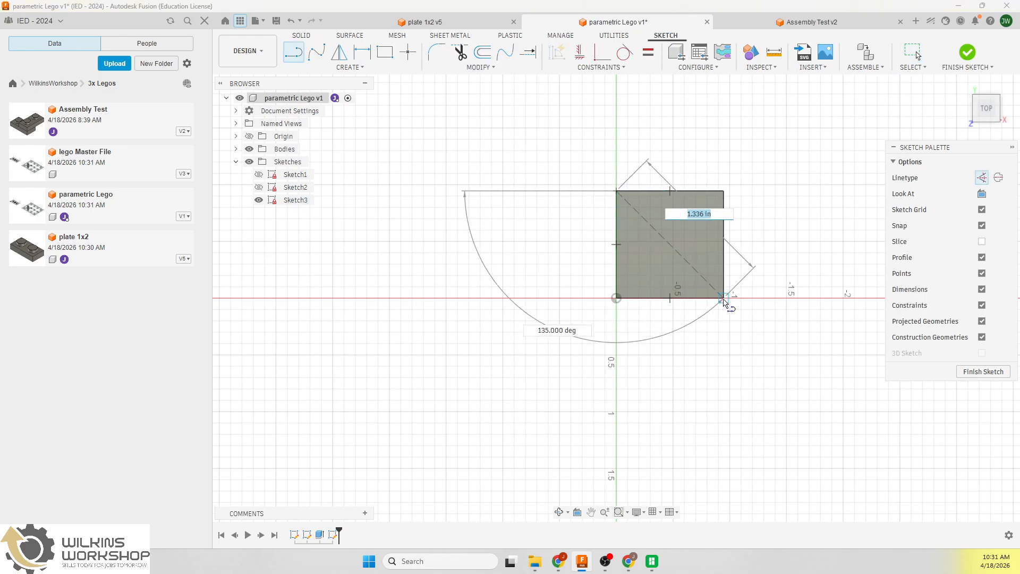
{"action": "double_click", "coordinate": [717, 297]}
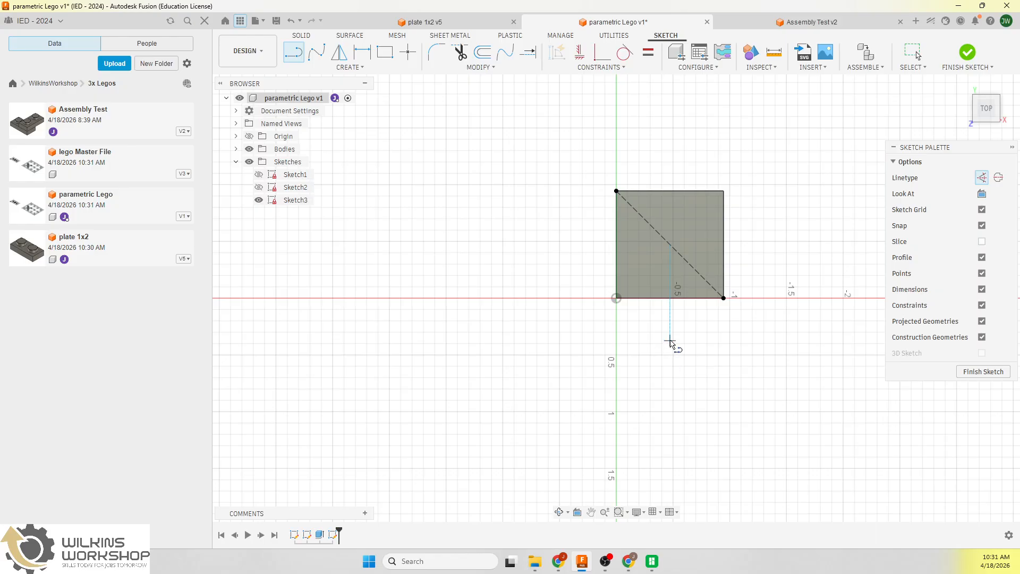
Draw a circle centred on the diagonal's midpoint, set its diameter to studDia, and finish the sketch
{"action": "key", "text": "c"}
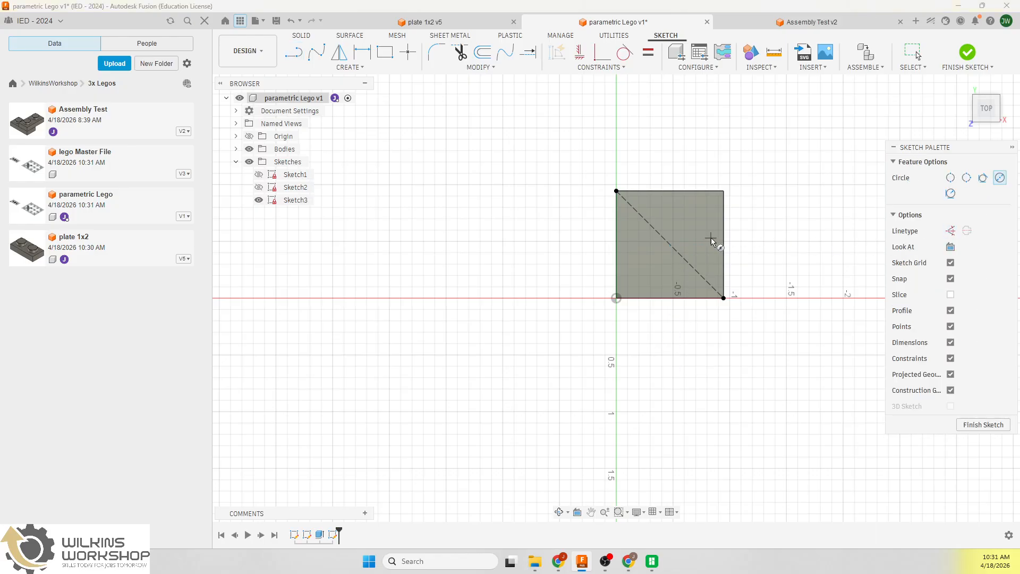
{"action": "left_click", "coordinate": [670, 244]}
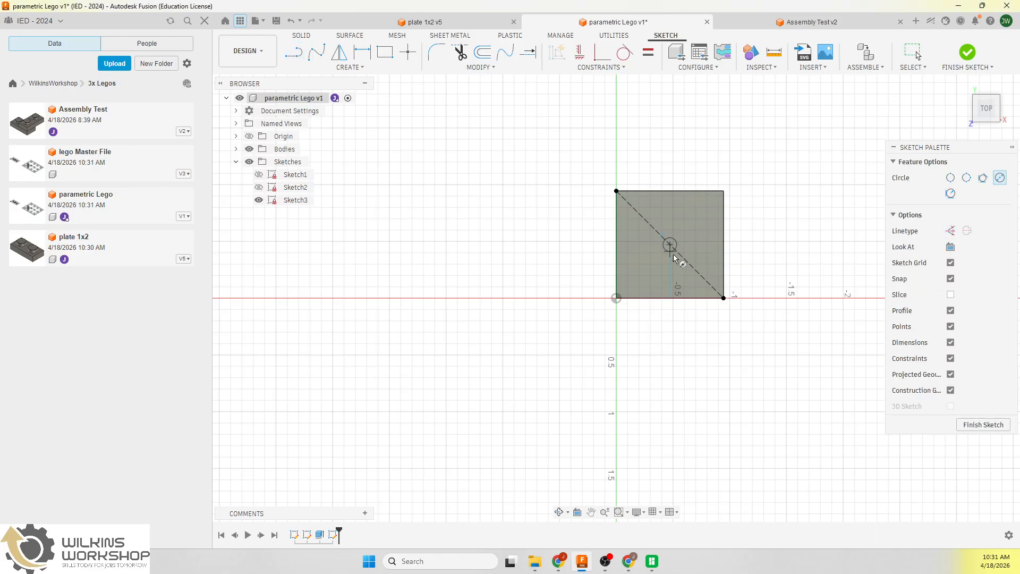
{"action": "left_click", "coordinate": [694, 277]}
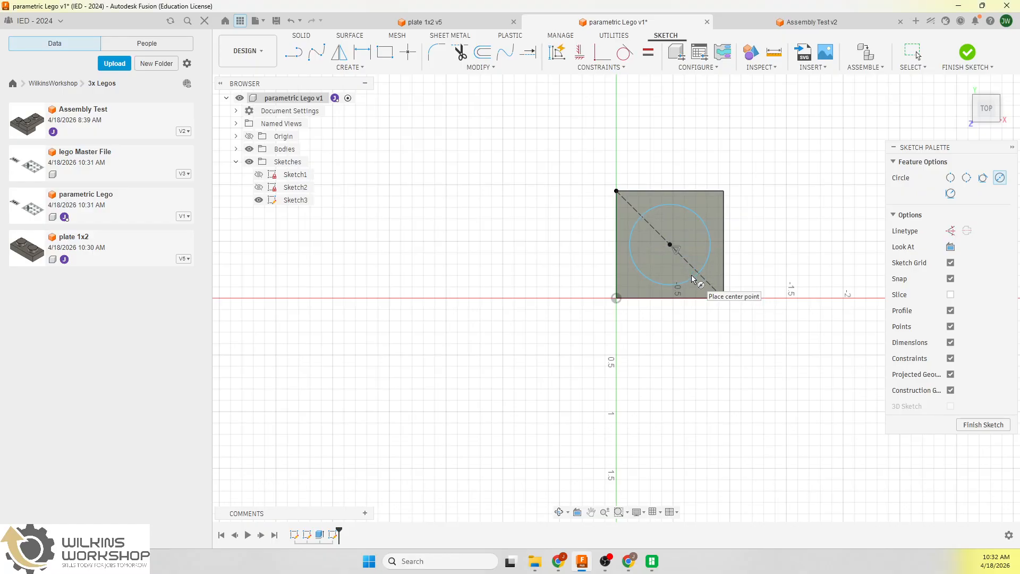
{"action": "key", "text": "l"}
{"action": "left_click", "coordinate": [588, 211]}
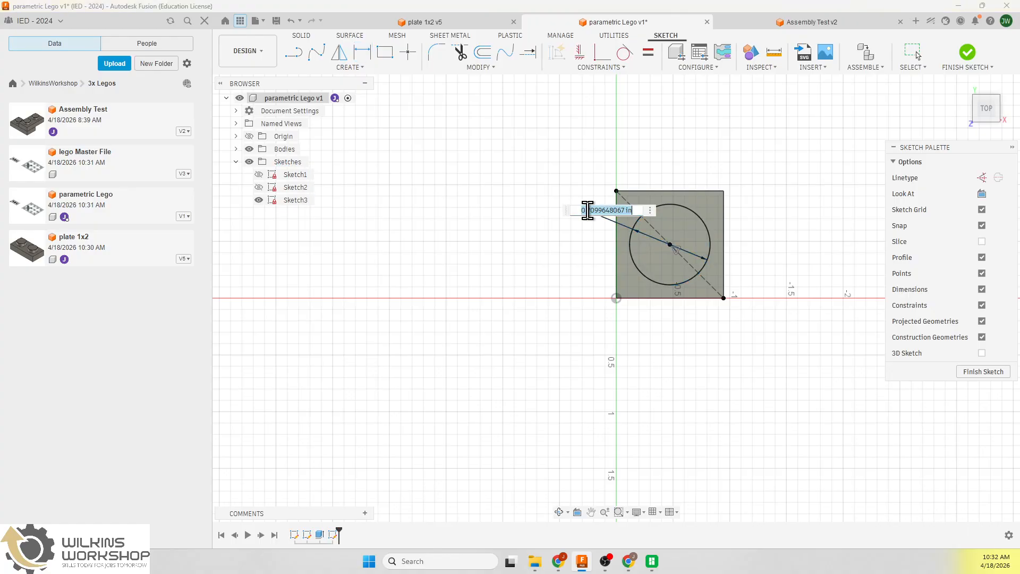
{"action": "type", "text": "studDia"}
{"action": "key", "text": "Return"}
{"action": "key", "text": "Return"}
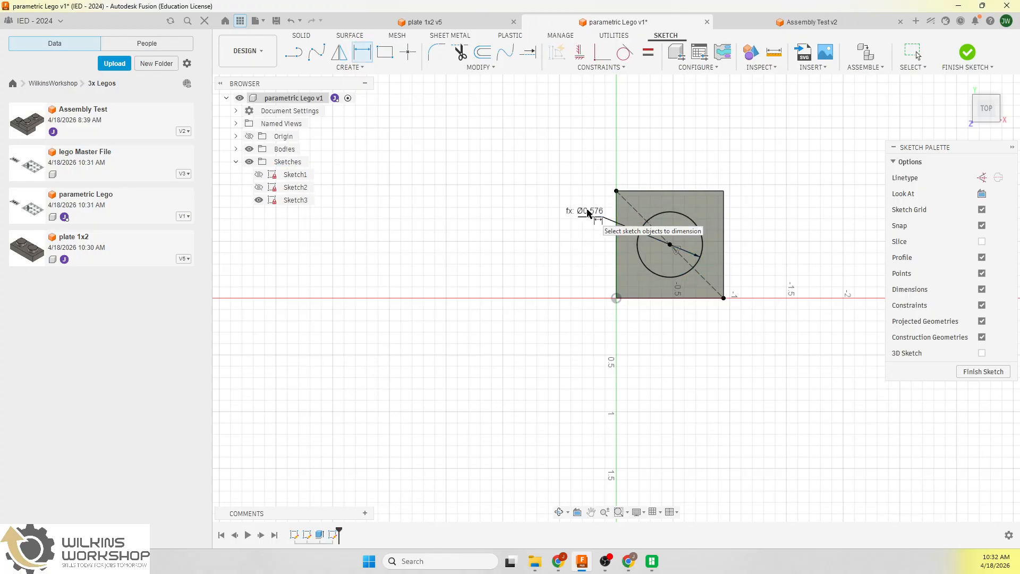
{"action": "left_click", "coordinate": [967, 52]}
Extrude the circle upward by studHeight to form the stud, and save the file
{"action": "key", "text": "e"}
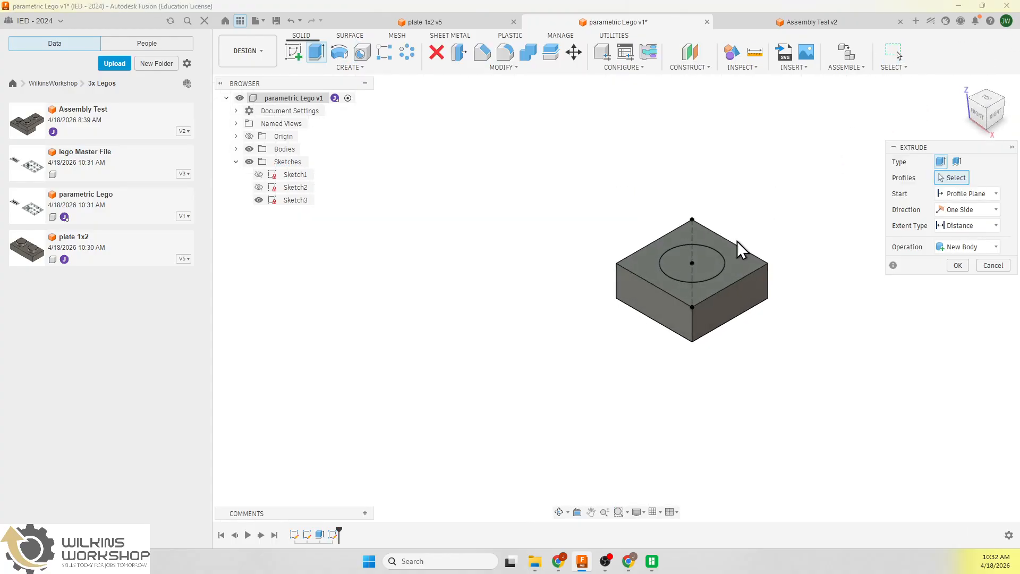
{"action": "left_click", "coordinate": [714, 262]}
{"action": "type", "text": "stud"}
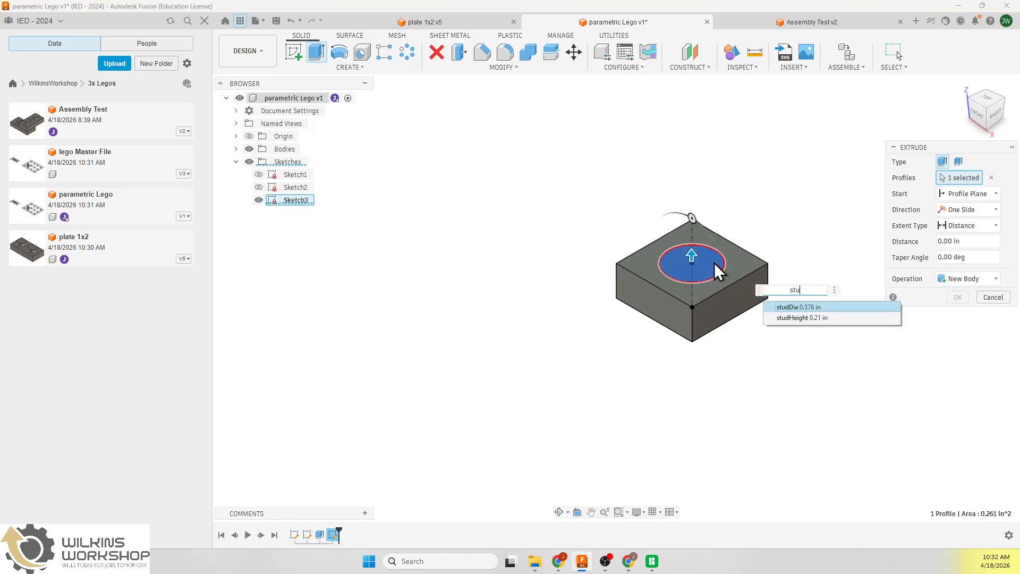
{"action": "key", "text": "Down"}
{"action": "key", "text": "Return"}
{"action": "key", "text": "Return"}
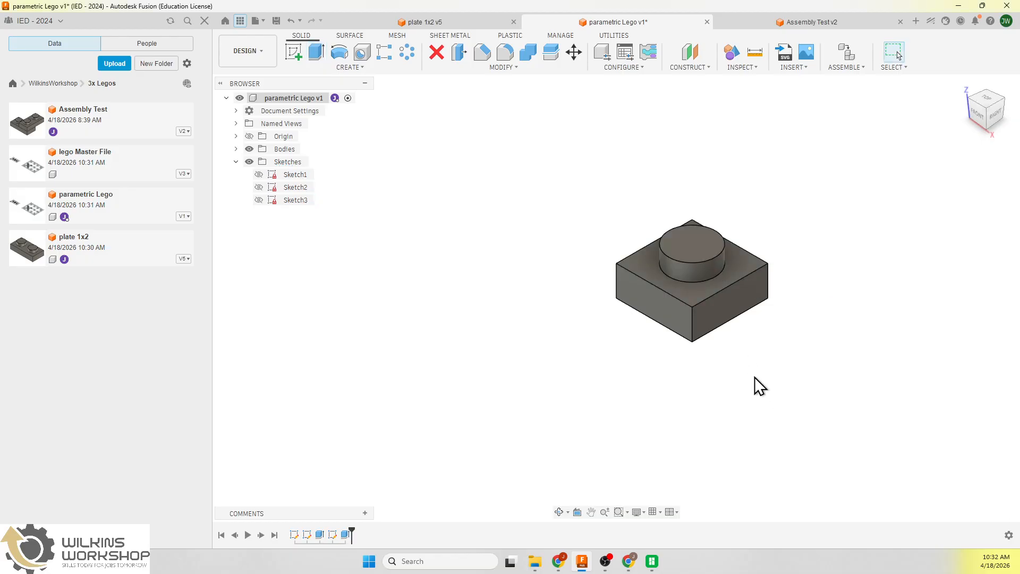
{"action": "left_click", "coordinate": [274, 20]}
{"action": "left_click", "coordinate": [505, 301]}
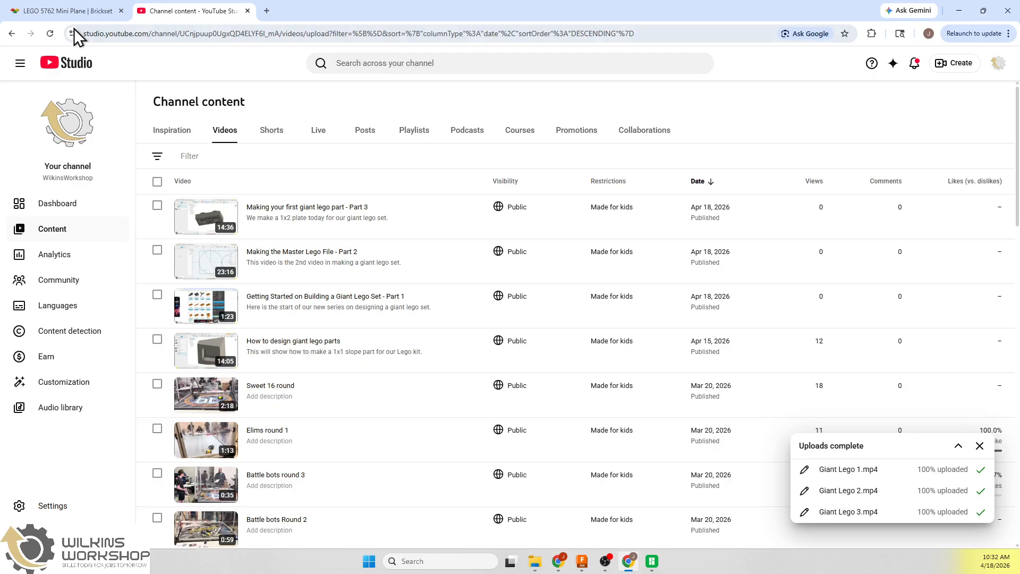
Switch to the browser and examine the parts list of the LEGO 5762 Mini Plane set on Brickset for plate sizes
{"action": "left_click", "coordinate": [69, 11]}
{"action": "scroll", "coordinate": [417, 398], "scroll_direction": "down", "scroll_amount": 10}
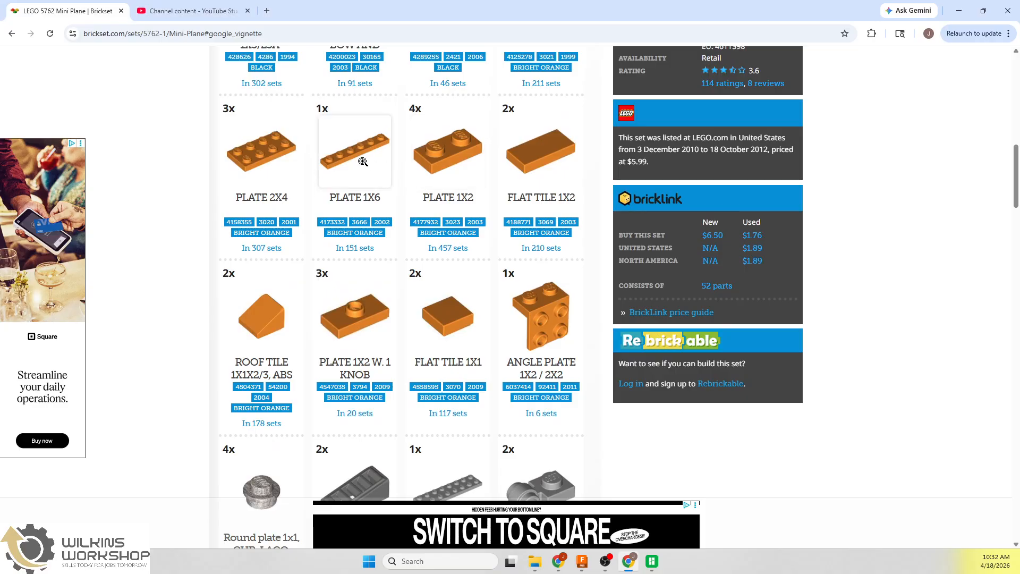
{"action": "scroll", "coordinate": [361, 165], "scroll_direction": "down", "scroll_amount": 8}
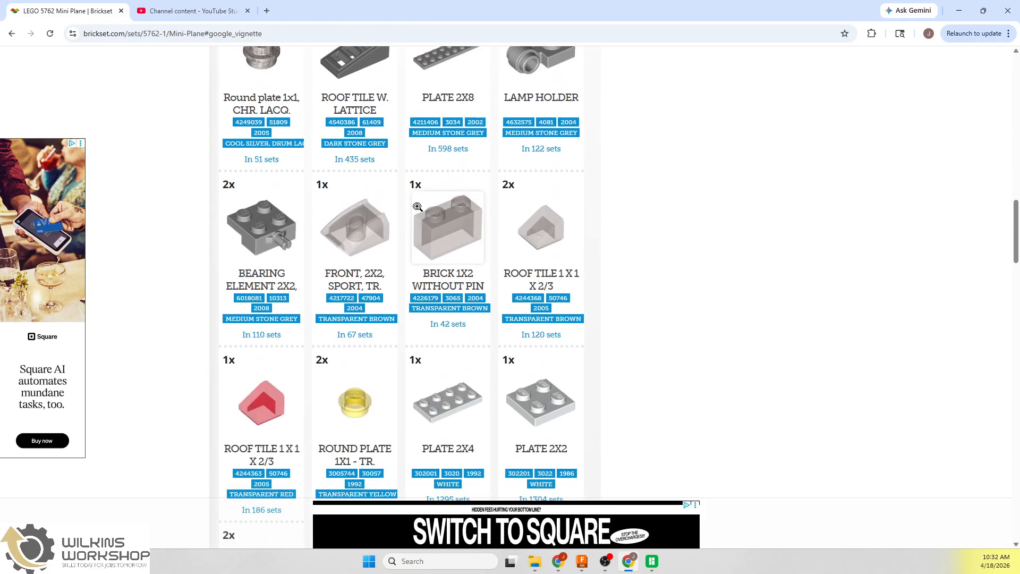
{"action": "scroll", "coordinate": [417, 207], "scroll_direction": "down", "scroll_amount": 5}
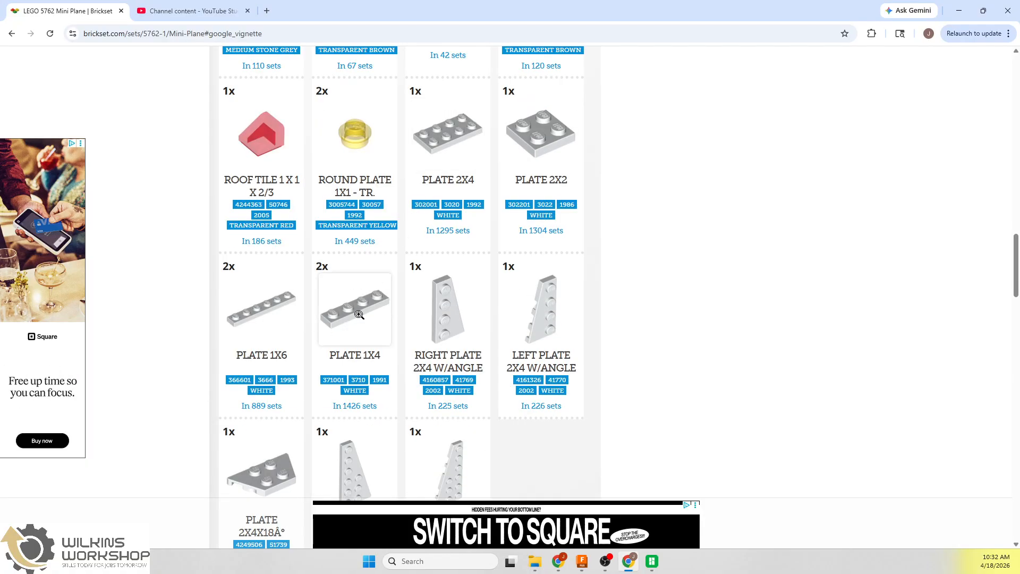
{"action": "scroll", "coordinate": [359, 314], "scroll_direction": "up", "scroll_amount": 13}
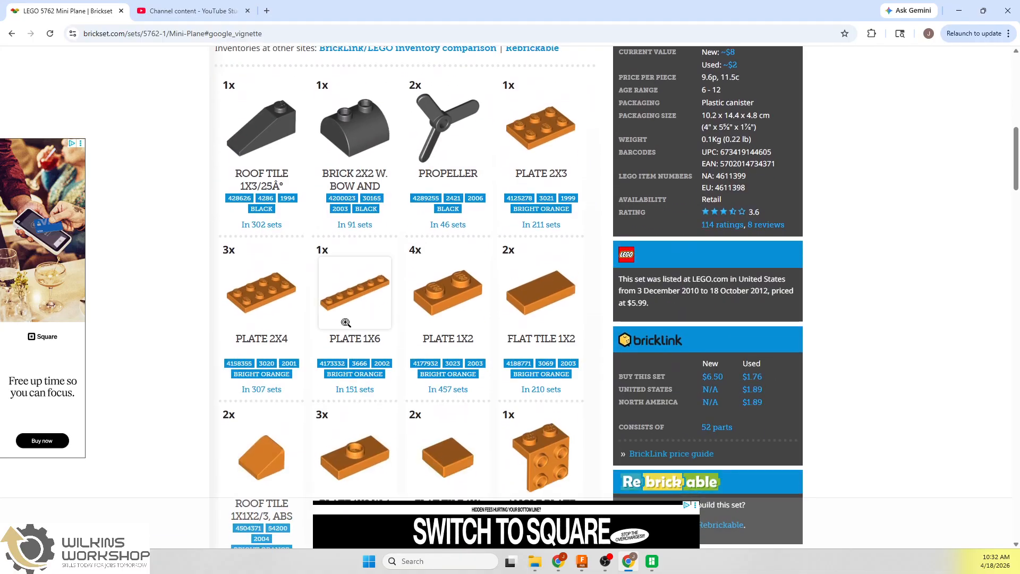
{"action": "scroll", "coordinate": [346, 314], "scroll_direction": "down", "scroll_amount": 3}
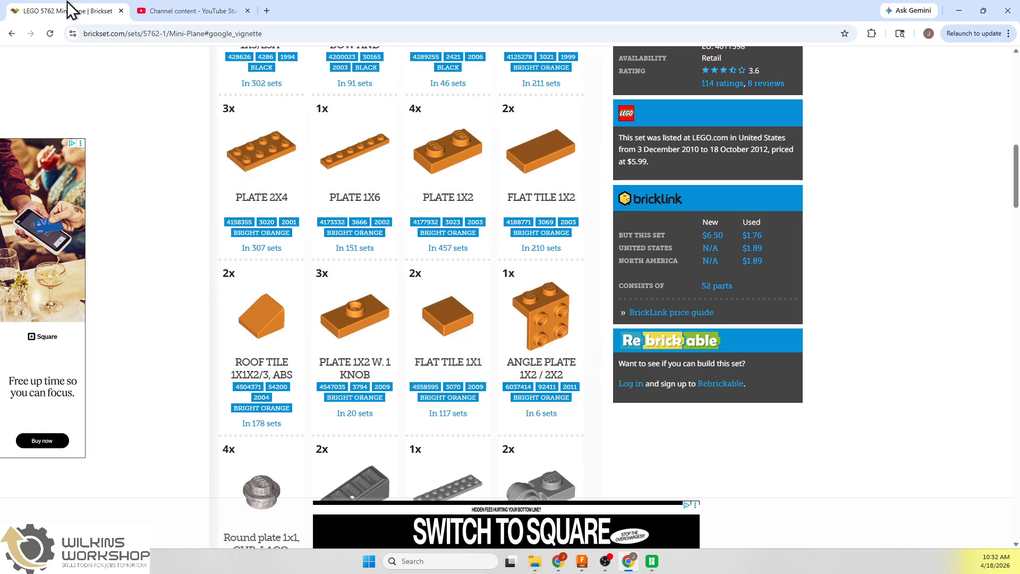
{"action": "left_click", "coordinate": [959, 10]}
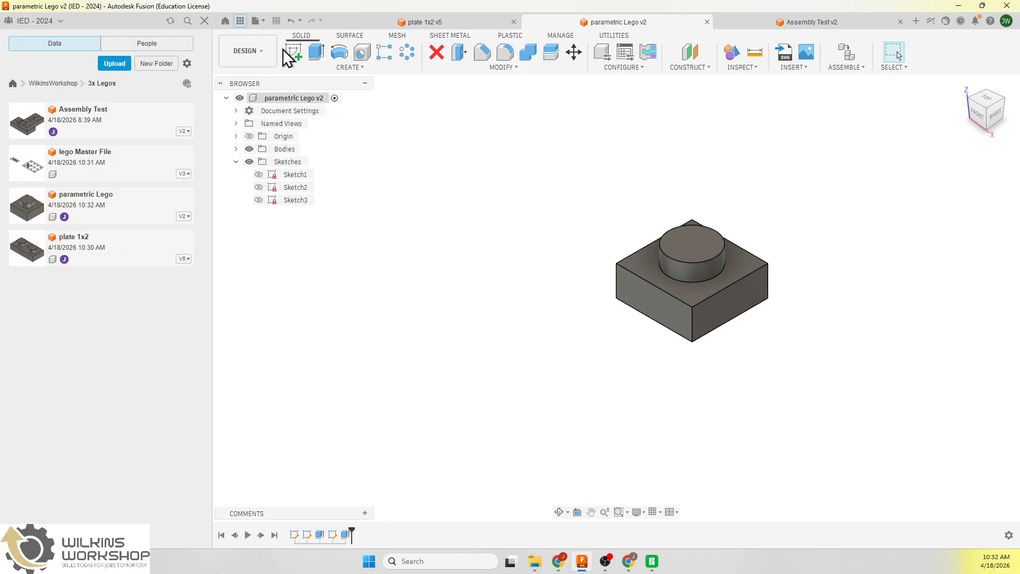
{"action": "left_click", "coordinate": [266, 25]}
{"action": "left_click", "coordinate": [280, 104]}
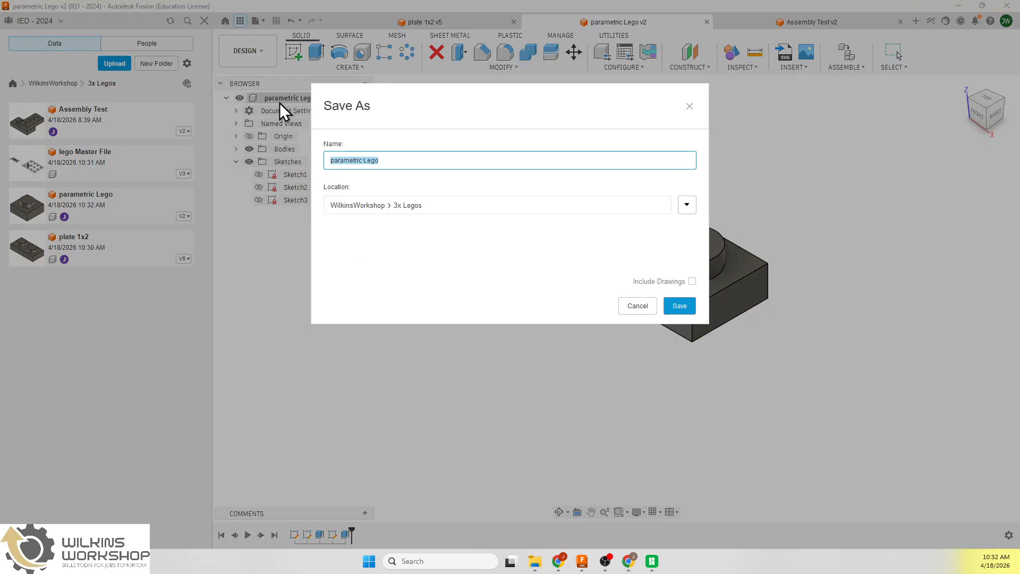
{"action": "left_click", "coordinate": [631, 306]}
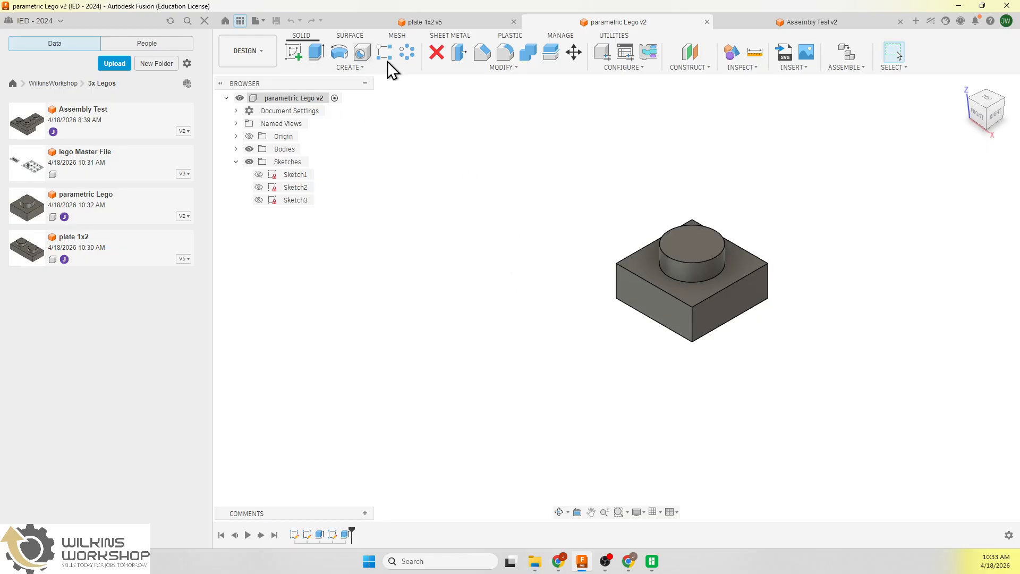
Add a unitless user parameter named width with expression 1 and a comment describing it as a number of studs
{"action": "left_click", "coordinate": [501, 67]}
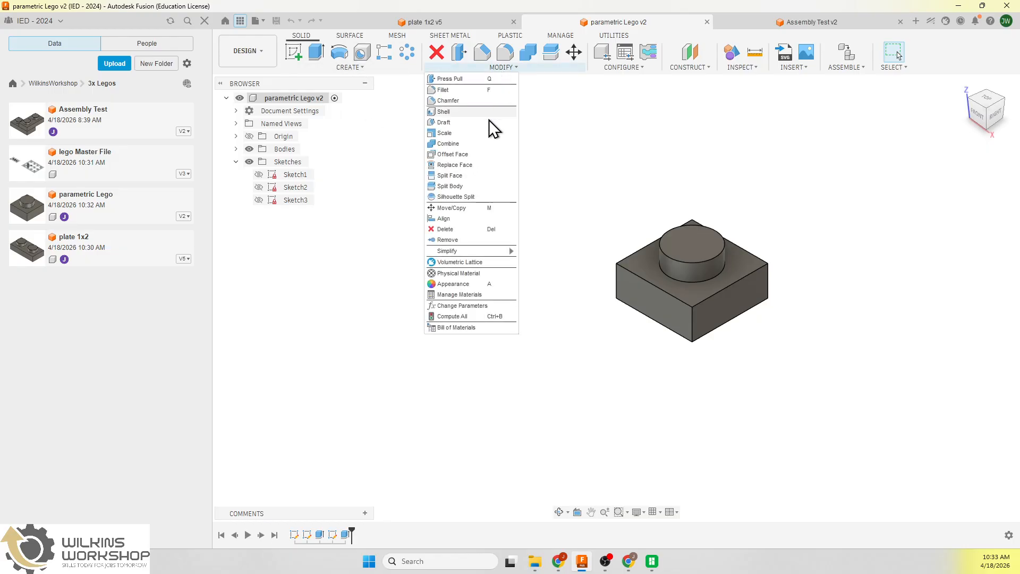
{"action": "left_click", "coordinate": [462, 306]}
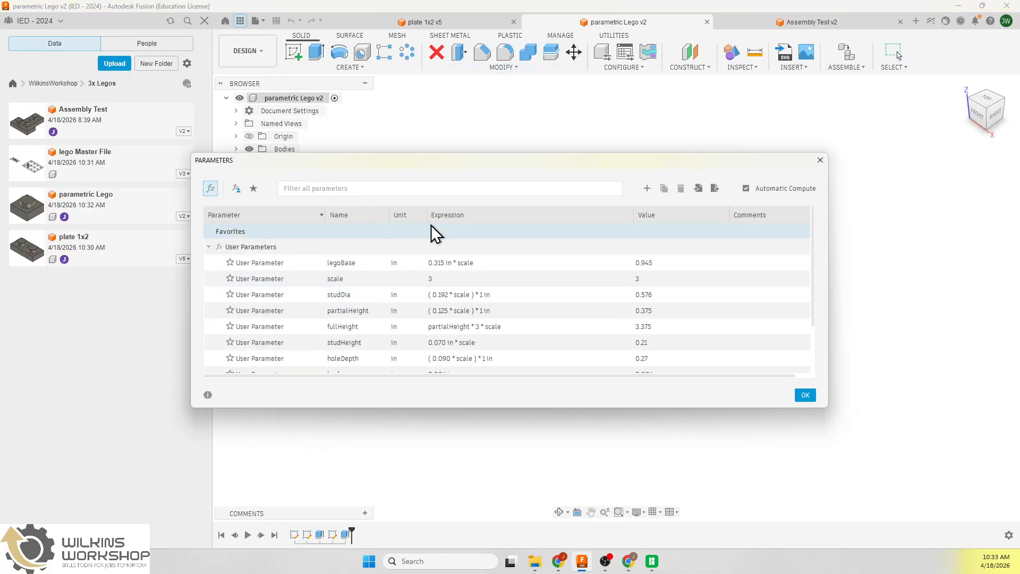
{"action": "left_click", "coordinate": [647, 189]}
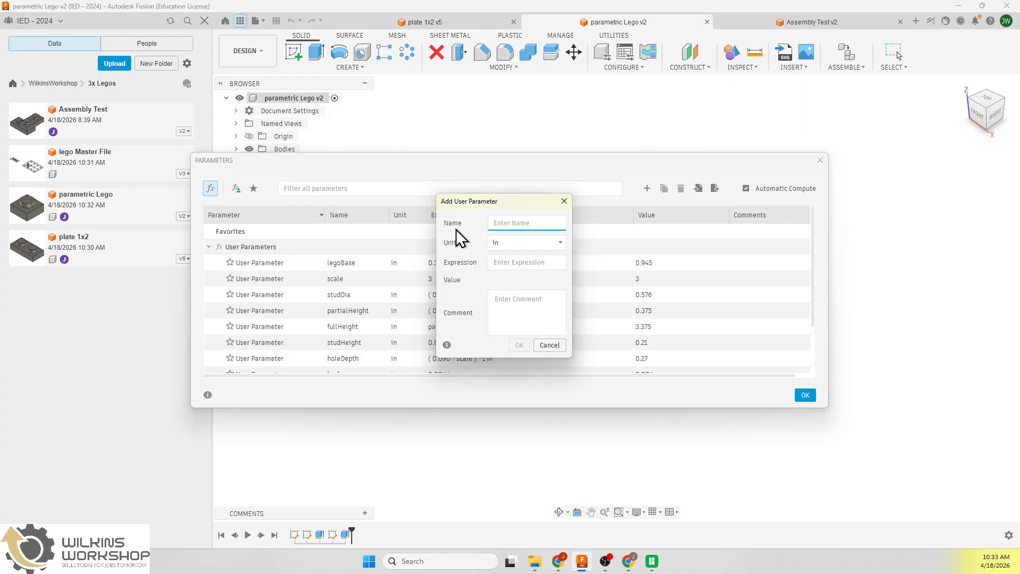
{"action": "type", "text": "width"}
{"action": "left_click", "coordinate": [504, 246]}
{"action": "left_click", "coordinate": [511, 258]}
{"action": "left_click", "coordinate": [511, 259]}
{"action": "type", "text": "1"}
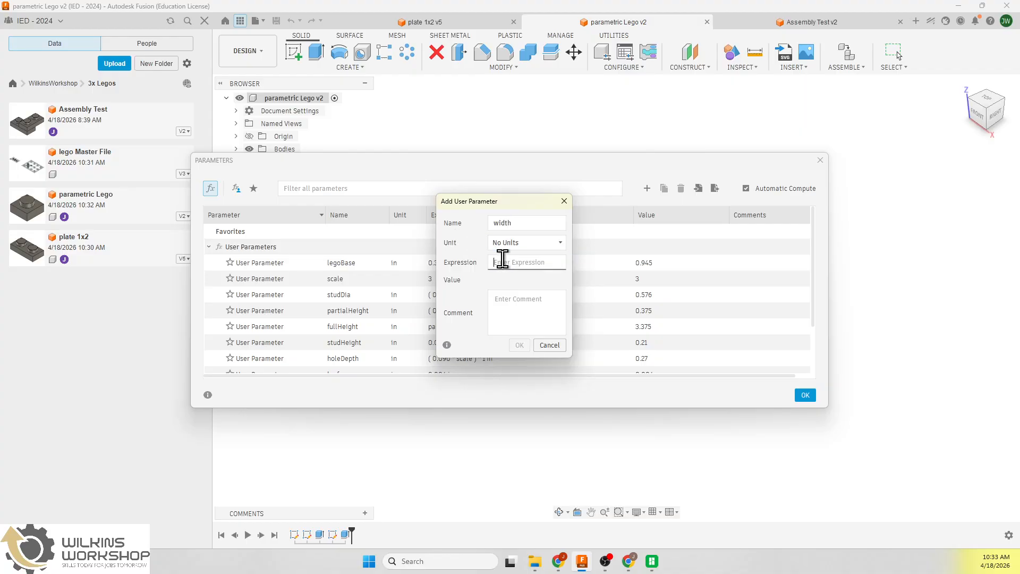
{"action": "left_click", "coordinate": [506, 294]}
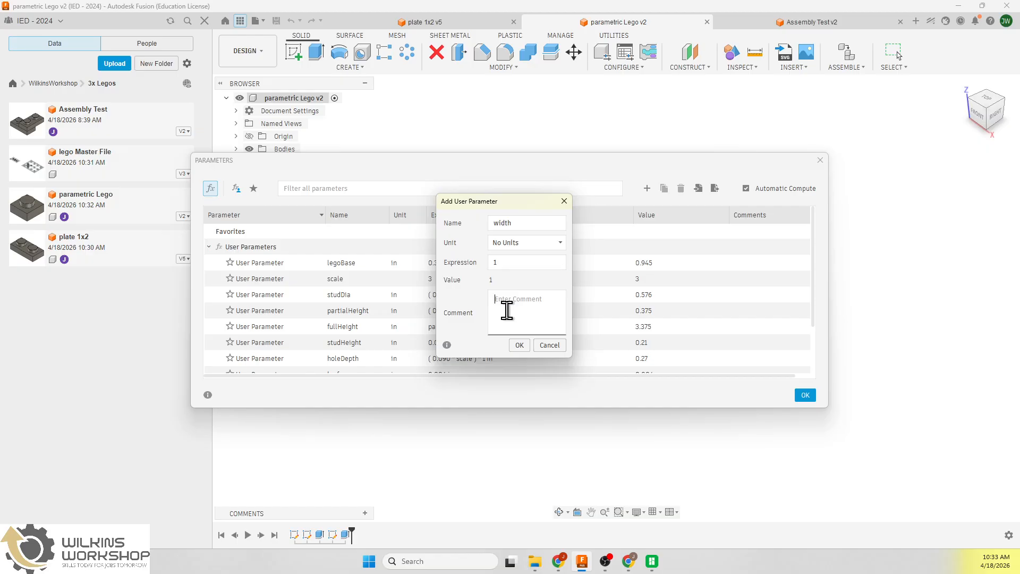
{"action": "type", "text": "Number of studs on the"}
{"action": "key", "text": "BackSpace"}
{"action": "key", "text": "BackSpace"}
{"action": "type", "text": "he y"}
{"action": "left_click", "coordinate": [520, 345]}
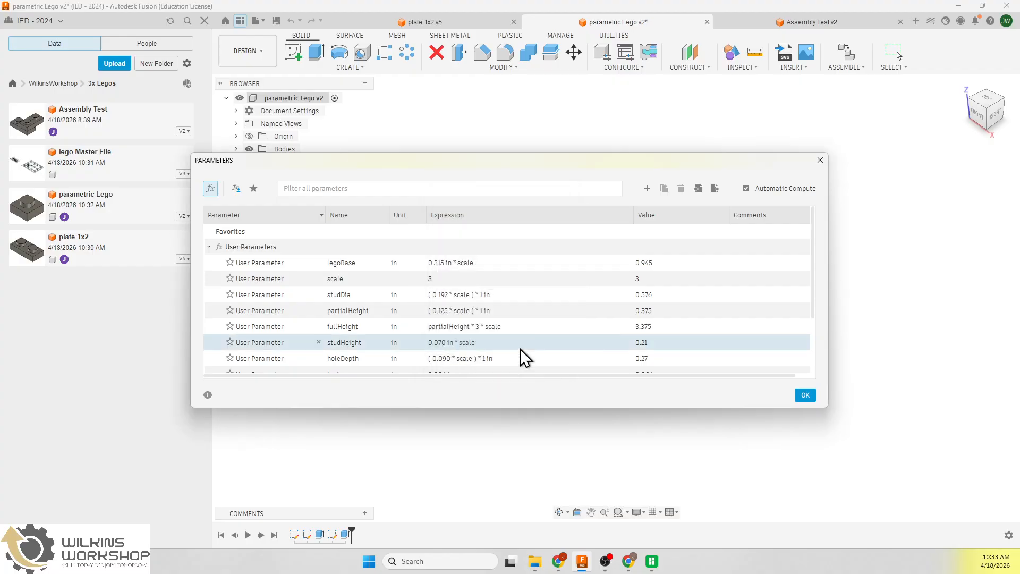
Add a unitless user parameter named length with expression 4 and the comment "number of studs on the length", and close the parameters
{"action": "left_click", "coordinate": [647, 189]}
{"action": "type", "text": "leng"}
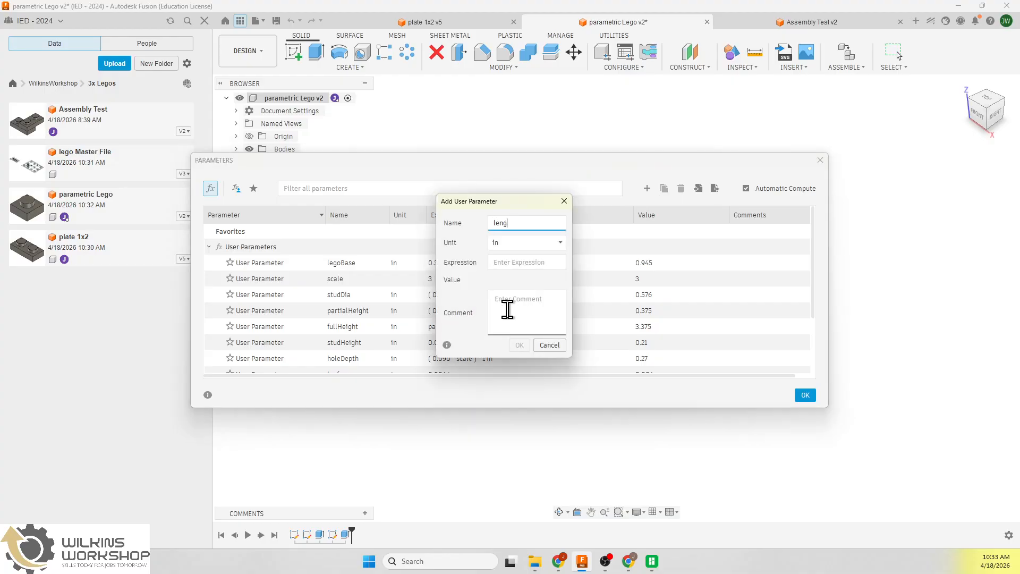
{"action": "type", "text": "th"}
{"action": "left_click", "coordinate": [520, 247]}
{"action": "left_click", "coordinate": [515, 260]}
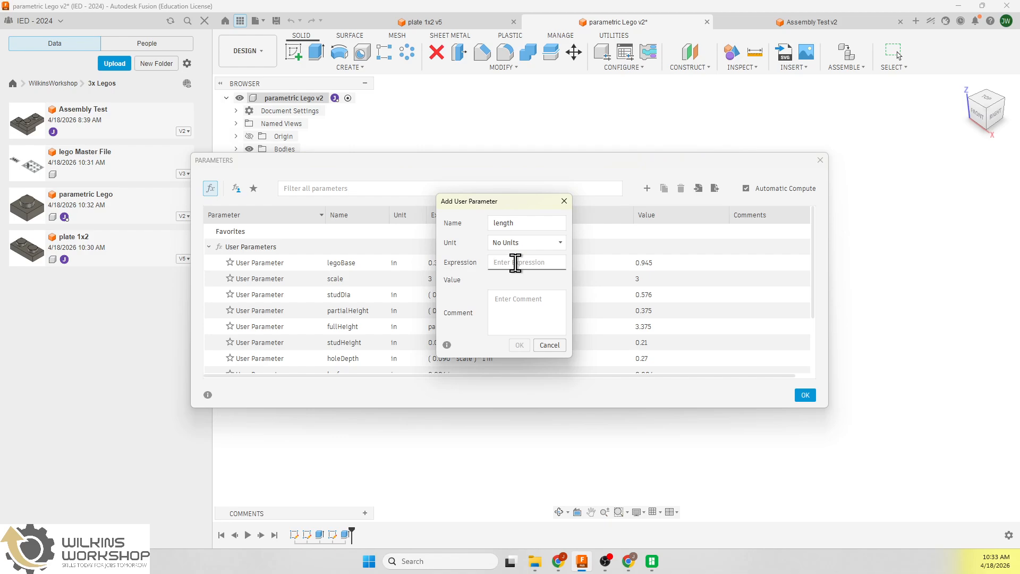
{"action": "type", "text": "4"}
{"action": "left_click", "coordinate": [508, 313]}
{"action": "type", "text": "number of stude"}
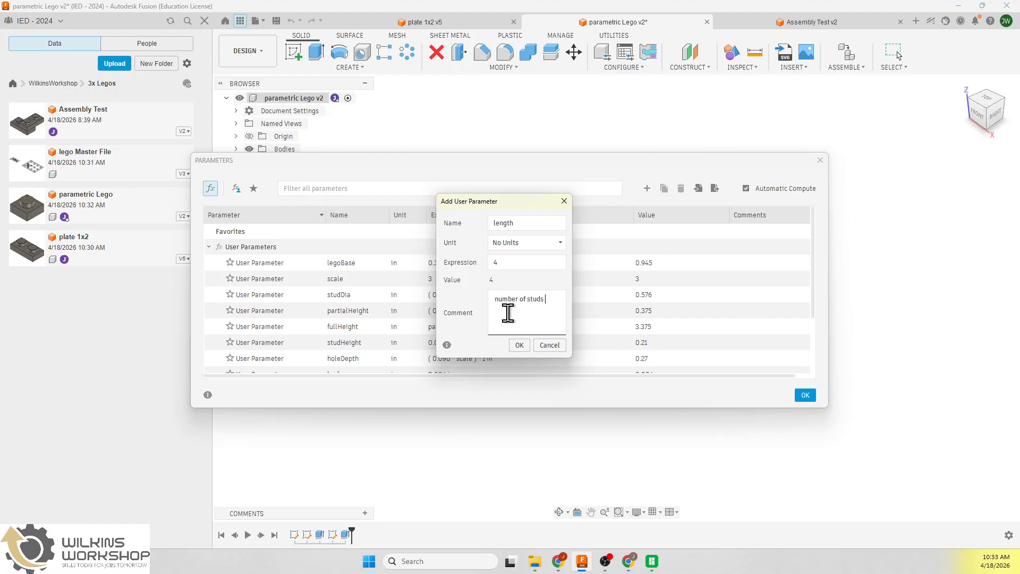
{"action": "type", "text": " on the length"}
{"action": "left_click", "coordinate": [520, 346]}
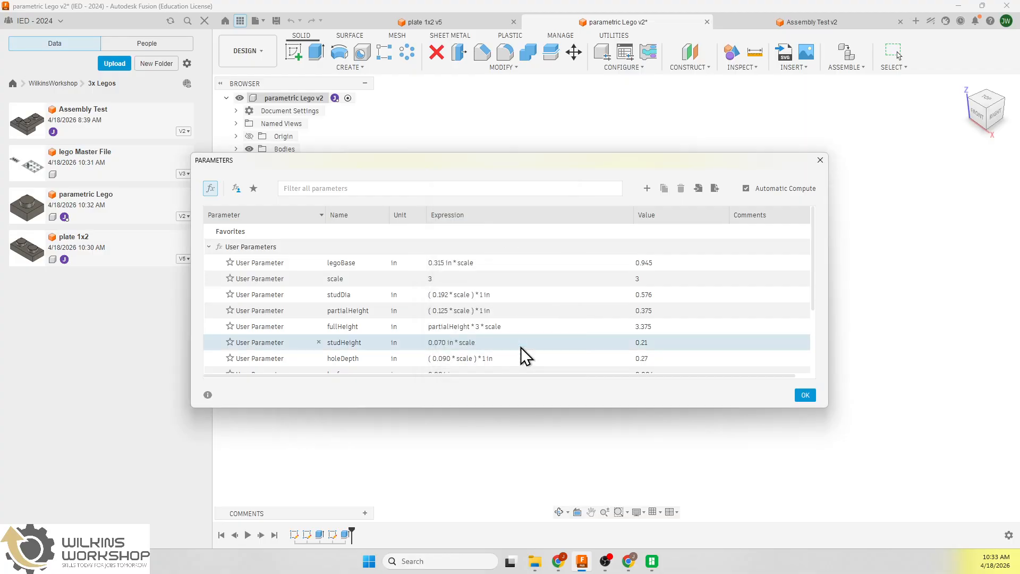
{"action": "left_click", "coordinate": [804, 396]}
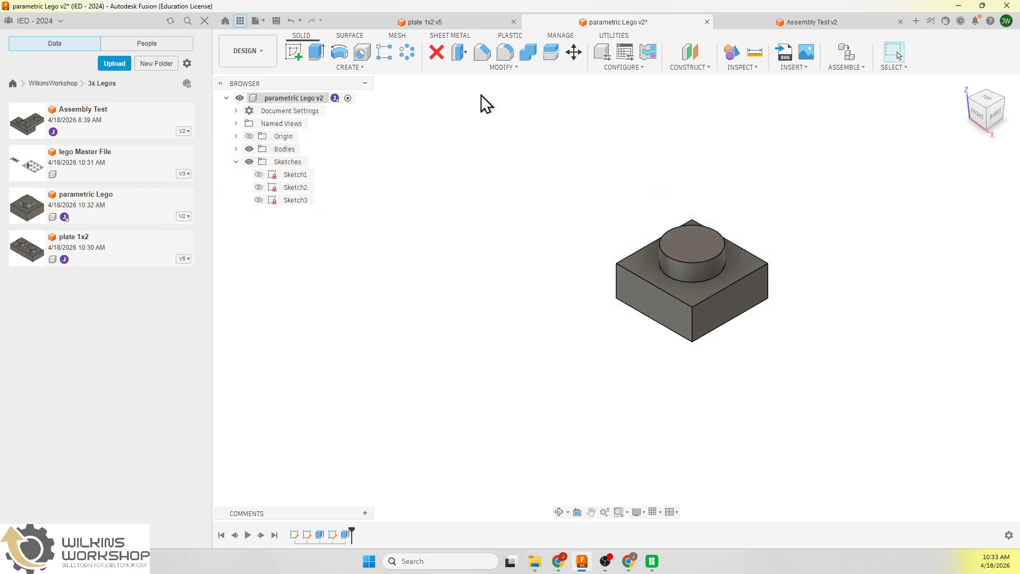
Start a rectangular pattern of the base and stud extrude features, with two perpendicular top edges of the base as its axes
{"action": "left_click", "coordinate": [385, 52]}
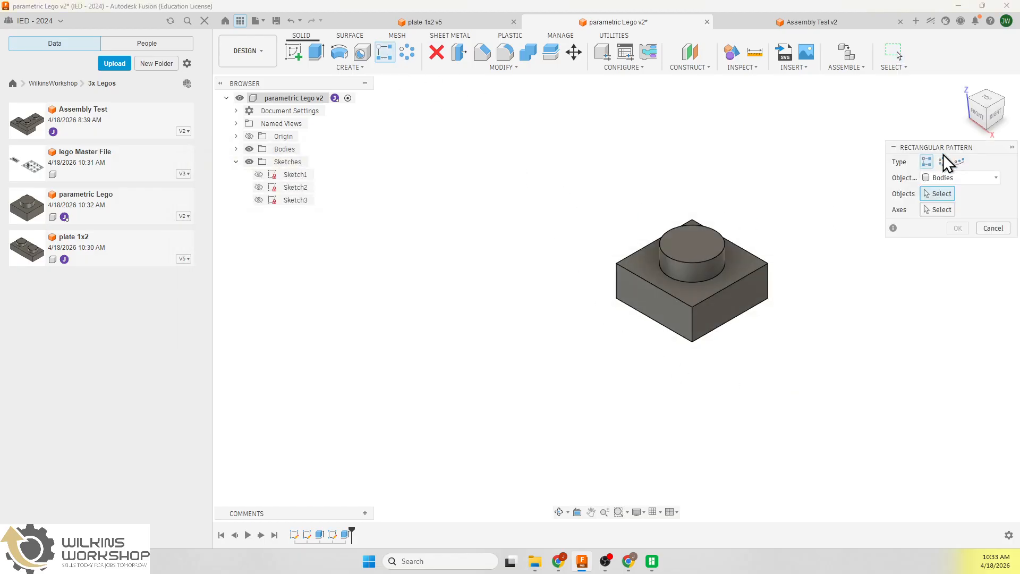
{"action": "left_click", "coordinate": [962, 178]}
{"action": "left_click", "coordinate": [954, 223]}
{"action": "left_click", "coordinate": [321, 535]}
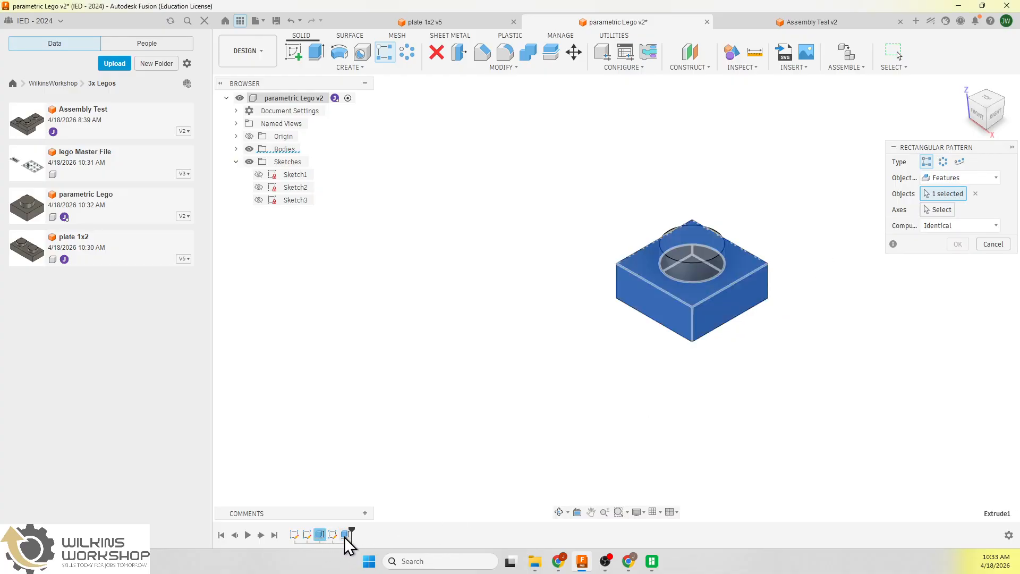
{"action": "left_click", "coordinate": [345, 534], "text": "ctrl"}
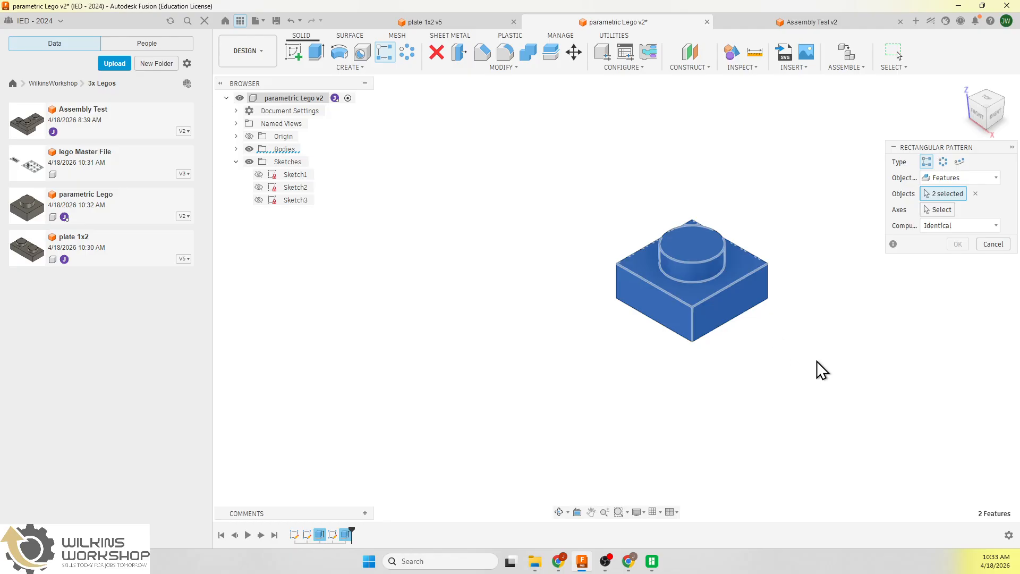
{"action": "left_click", "coordinate": [935, 208]}
{"action": "left_click", "coordinate": [653, 258]}
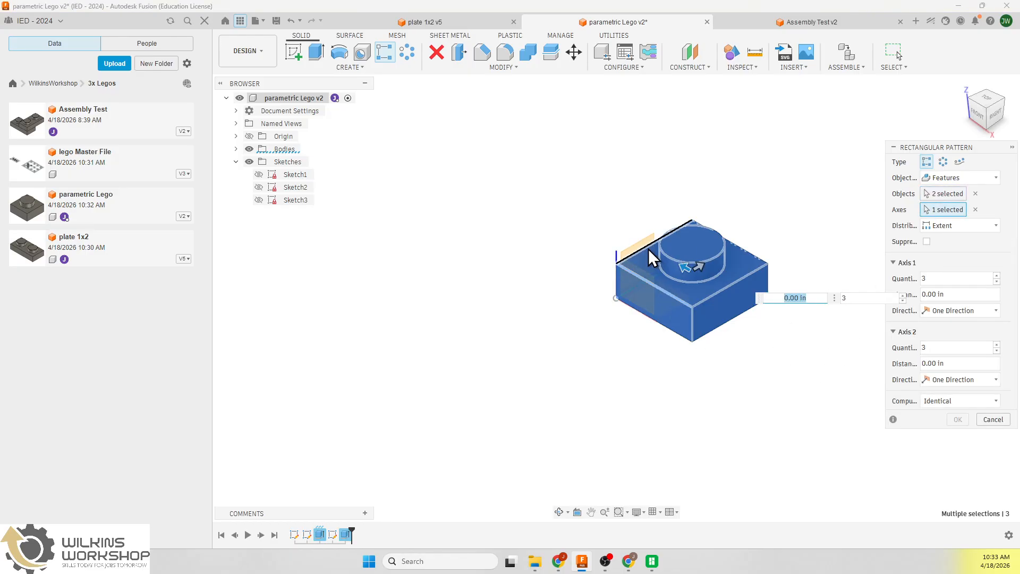
{"action": "left_click", "coordinate": [649, 249]}
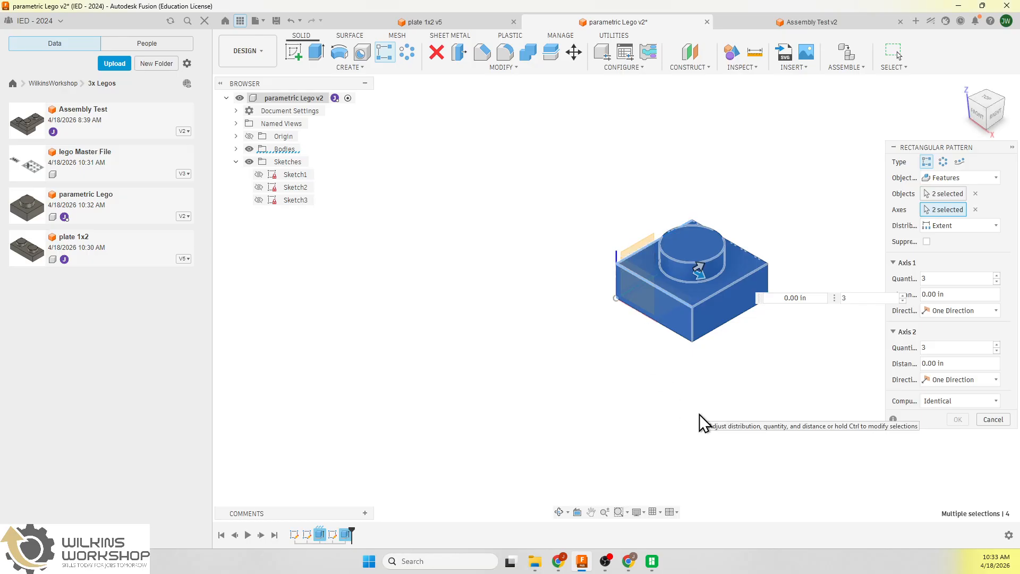
Spread the pattern about 1.20 in along the first axis and 1.10 in along the second, with quantity 2 on the second axis
{"action": "left_click_drag", "start_coordinate": [701, 274], "coordinate": [771, 345]}
{"action": "left_click_drag", "start_coordinate": [701, 268], "coordinate": [787, 214]}
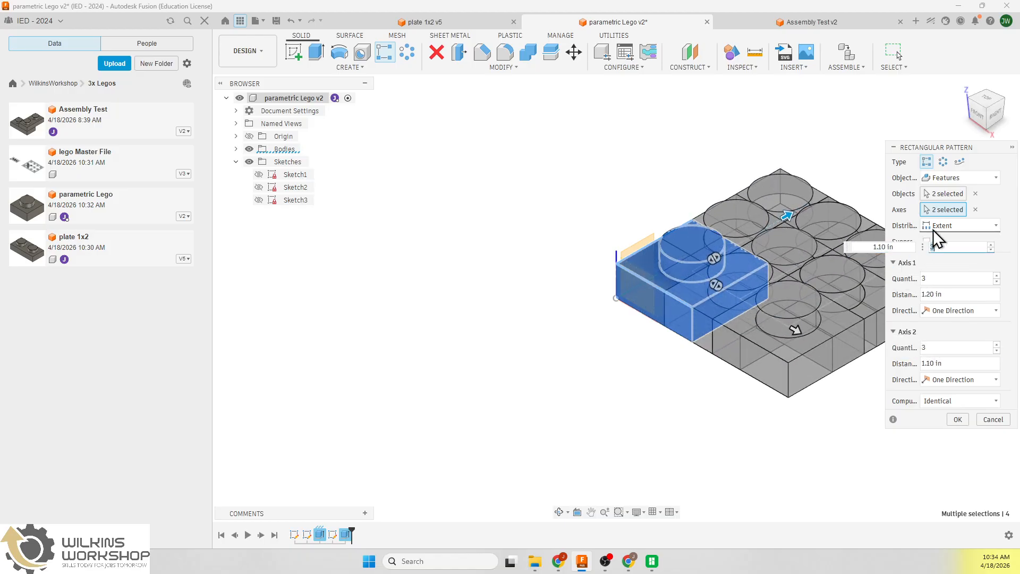
{"action": "type", "text": "2"}
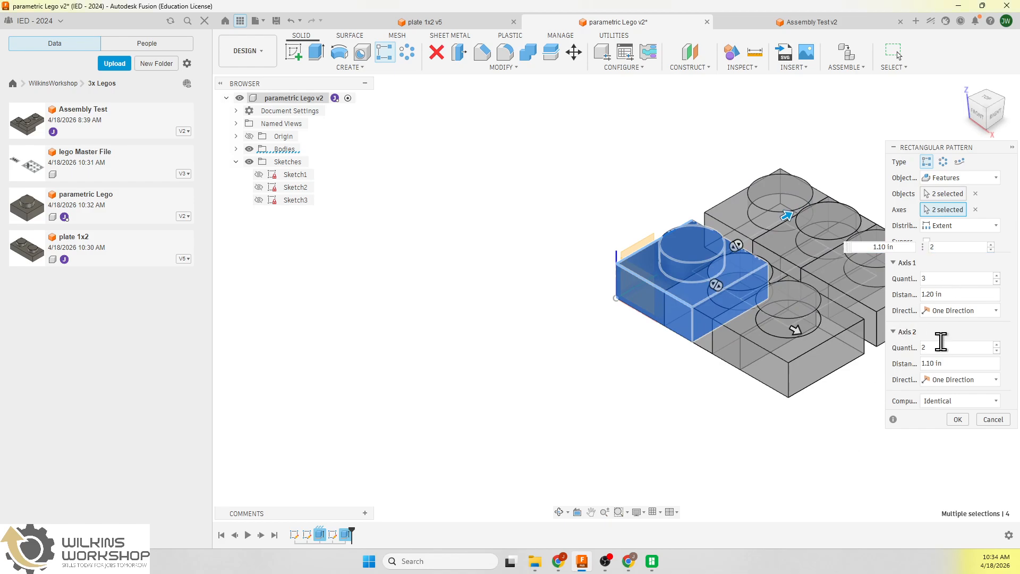
Set the pattern's distribution to Spacing and the distance on both axes to the legoBase parameter
{"action": "left_click", "coordinate": [939, 222]}
{"action": "left_click", "coordinate": [936, 248]}
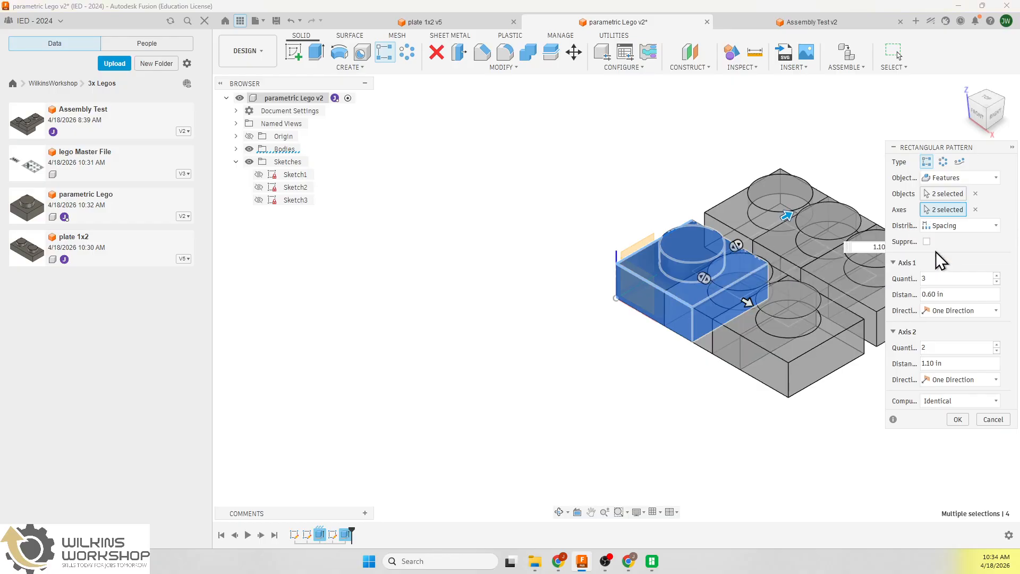
{"action": "left_click", "coordinate": [949, 294]}
{"action": "type", "text": "lego"}
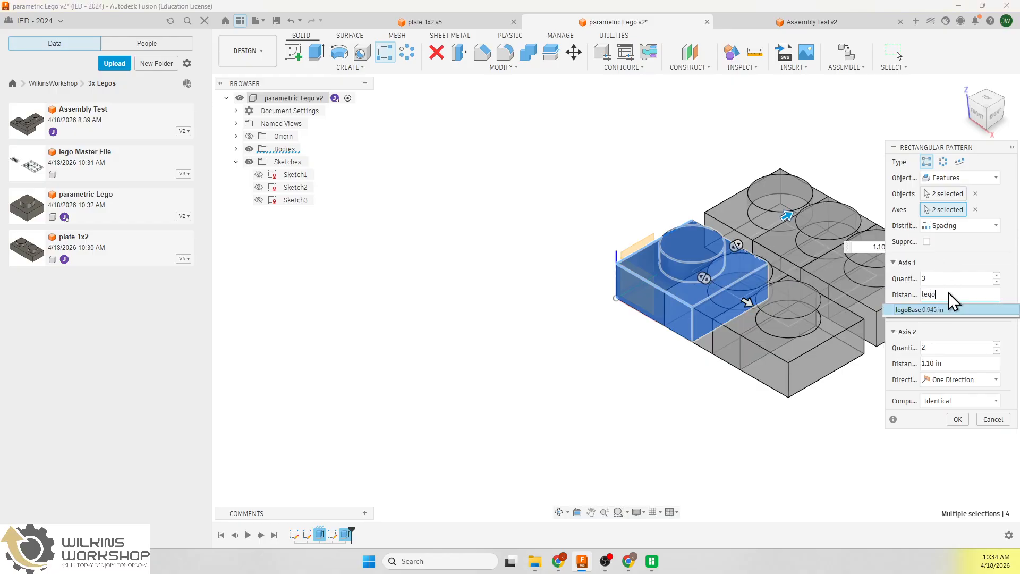
{"action": "type", "text": "Base"}
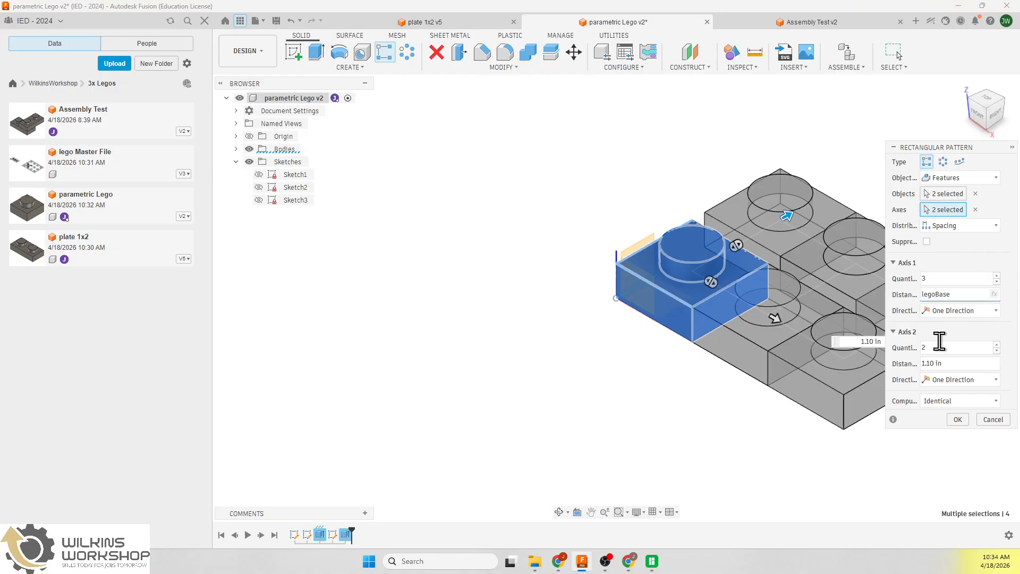
{"action": "left_click", "coordinate": [941, 363]}
{"action": "type", "text": "legobas"}
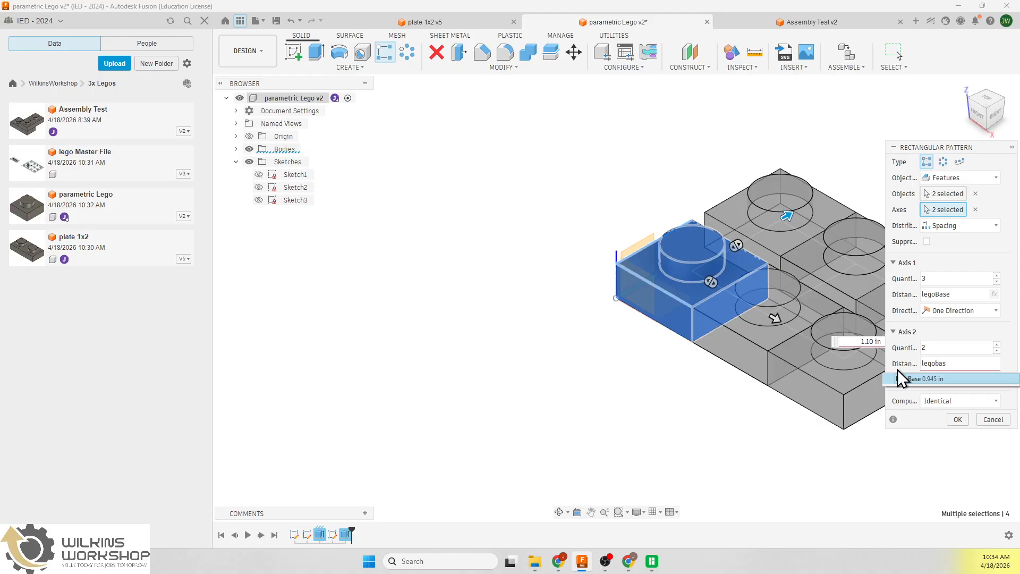
{"action": "type", "text": "e"}
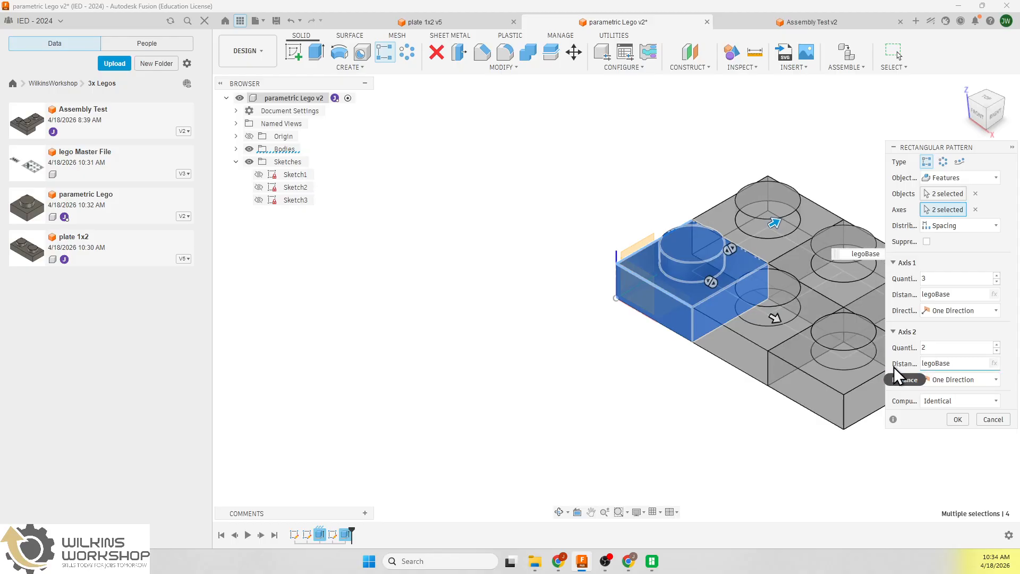
Set the pattern quantity to 1 on axis 2 and 4 on axis 1
{"action": "left_click", "coordinate": [928, 348]}
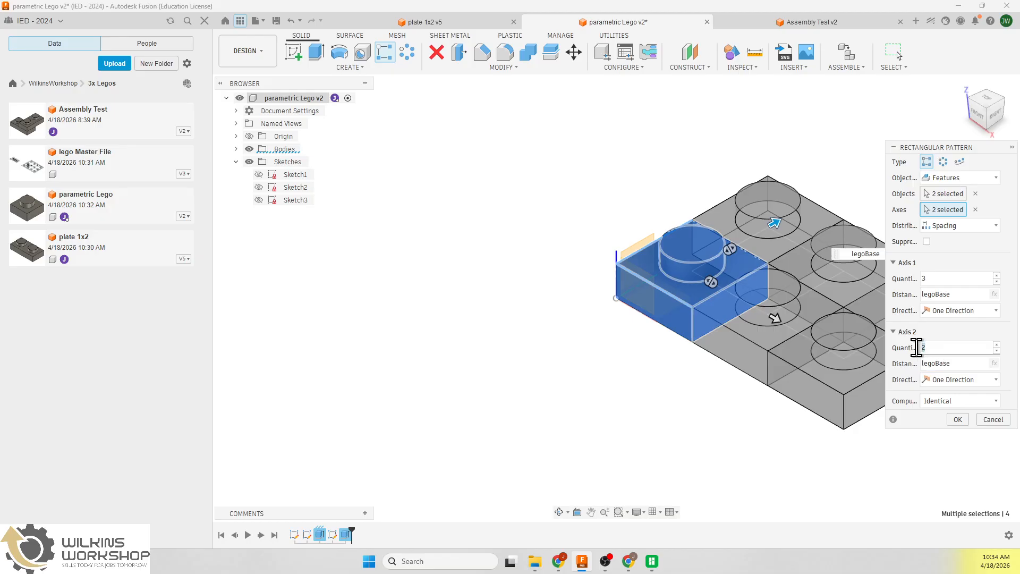
{"action": "double_click", "coordinate": [921, 347]}
{"action": "type", "text": "1"}
{"action": "double_click", "coordinate": [941, 279]}
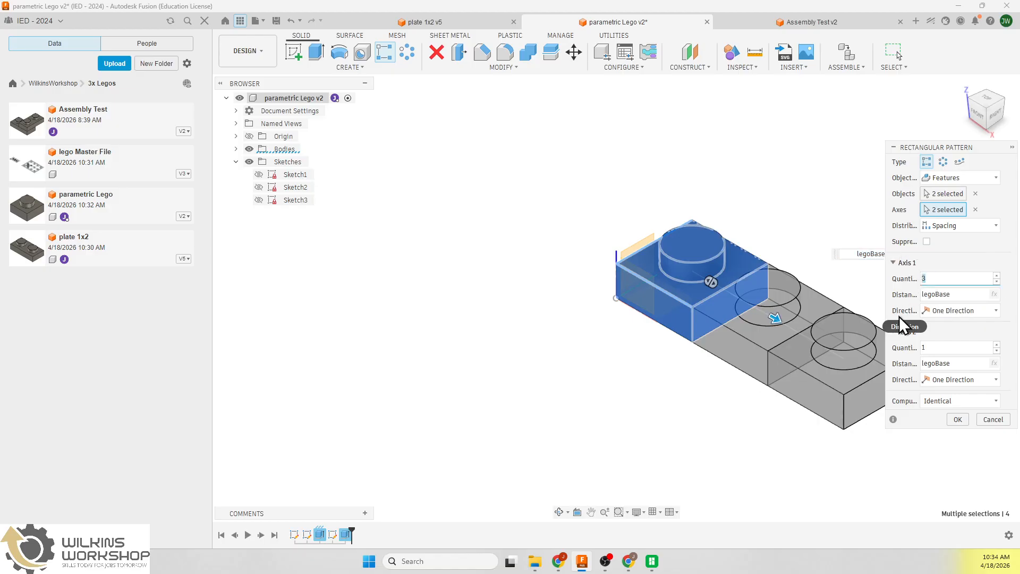
{"action": "type", "text": "4"}
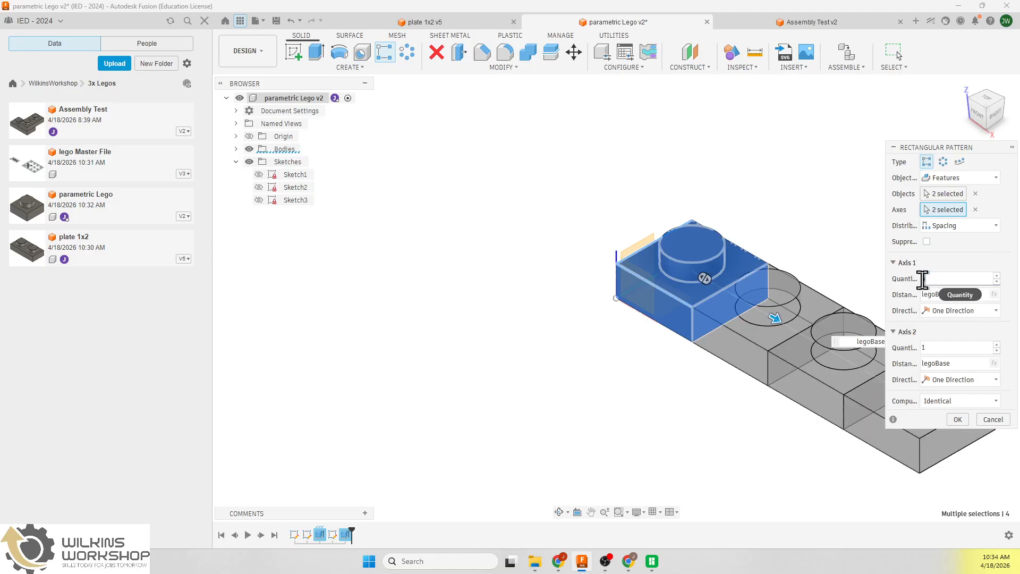
Drive the axis 1 quantity with the length parameter and the axis 2 quantity with width, and complete the pattern
{"action": "type", "text": "le"}
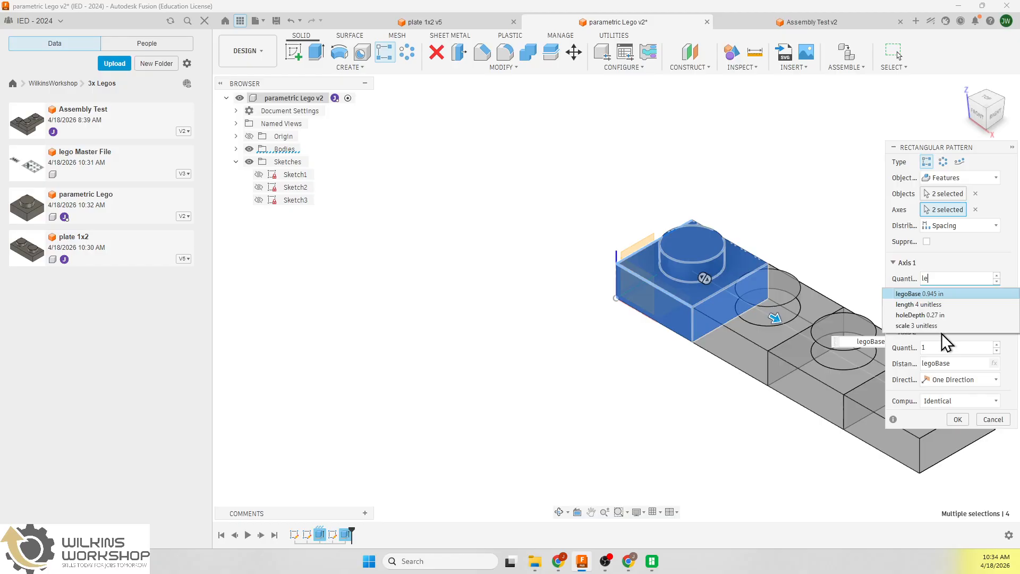
{"action": "type", "text": "ngth"}
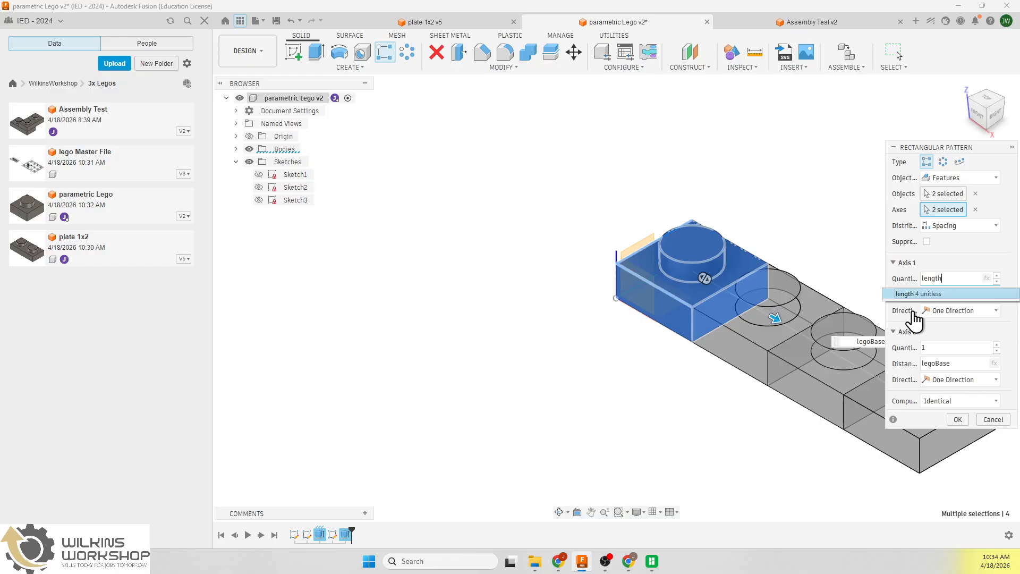
{"action": "left_click", "coordinate": [914, 295]}
{"action": "left_click", "coordinate": [922, 347]}
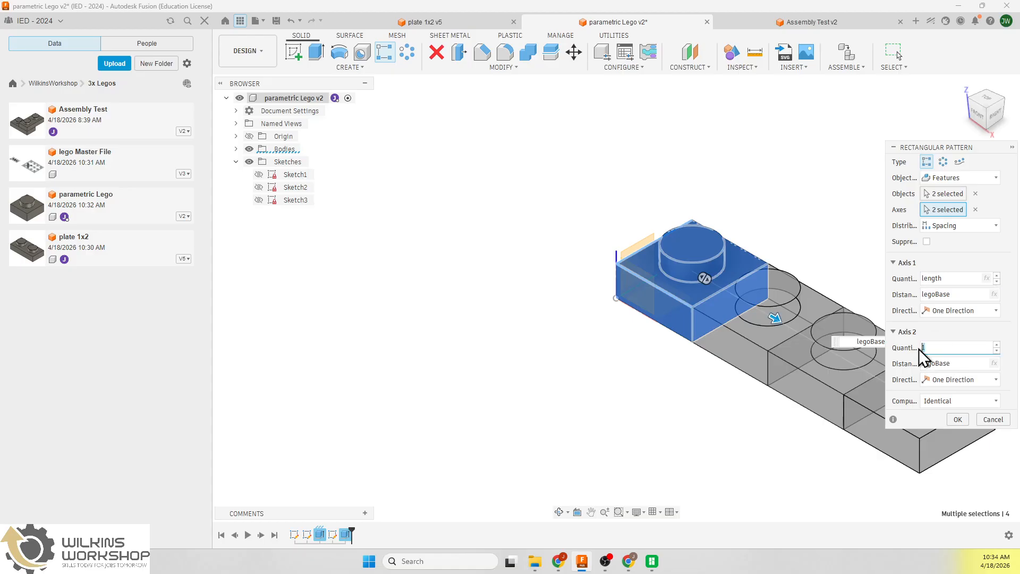
{"action": "type", "text": "width"}
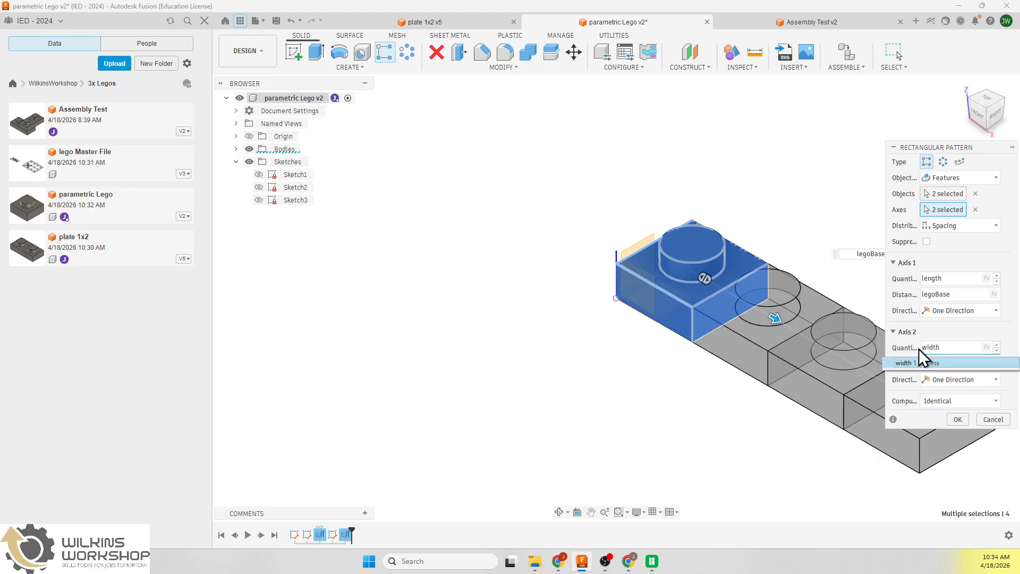
{"action": "key", "text": "Return"}
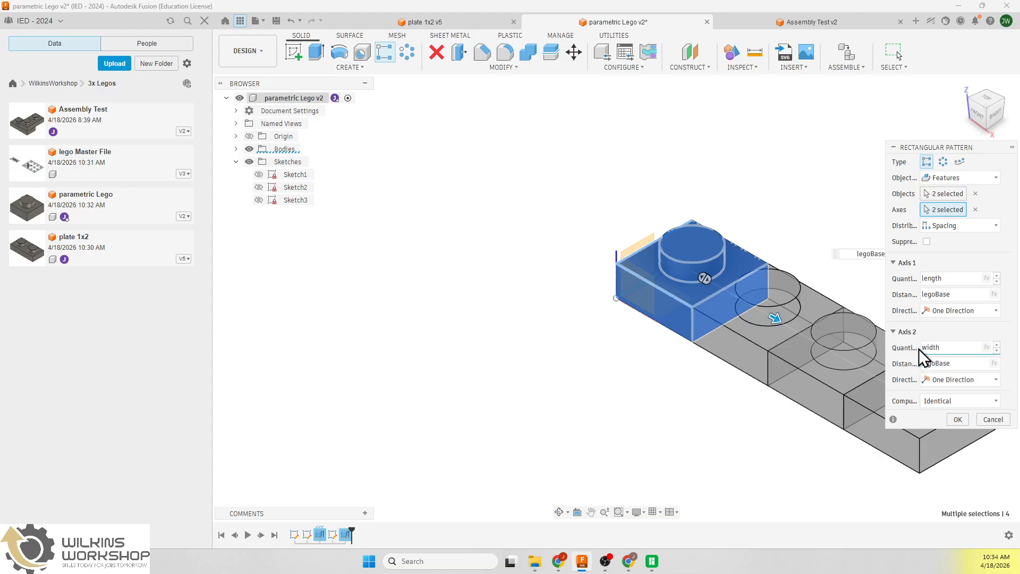
{"action": "left_click", "coordinate": [957, 420]}
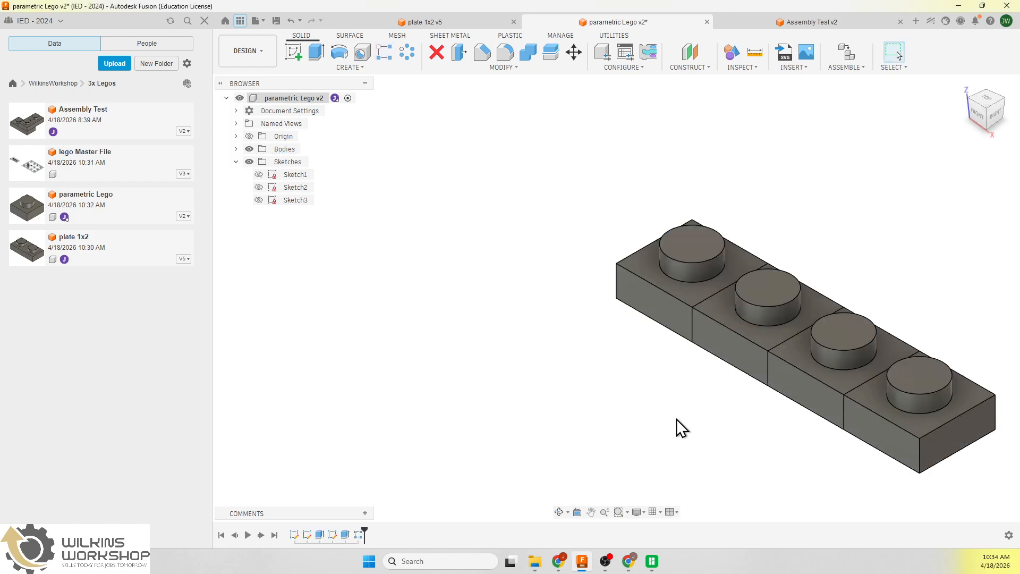
Review the rectangular pattern's settings for both axes, and examine the plate's underside and its list of bodies
{"action": "double_click", "coordinate": [356, 536]}
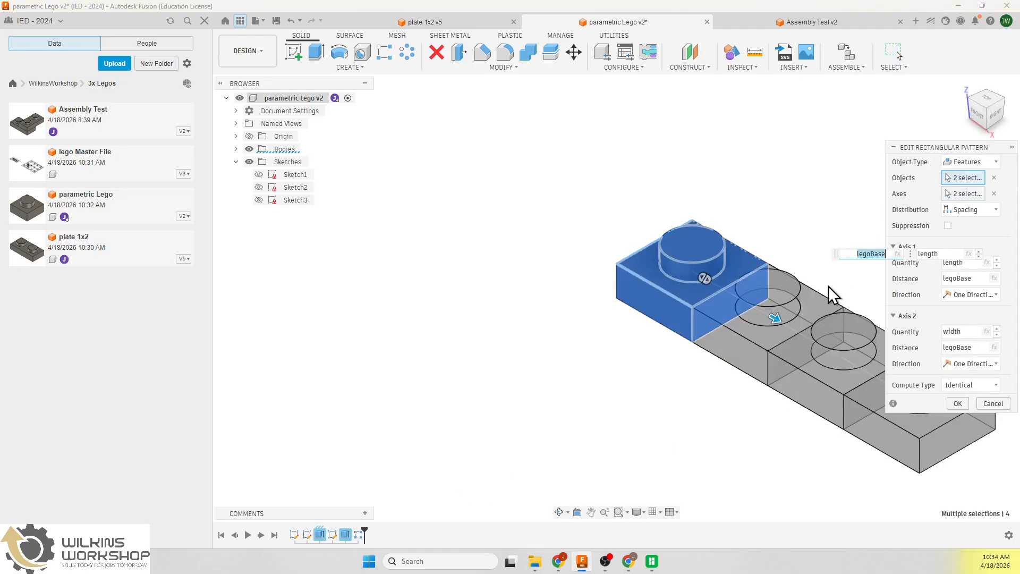
{"action": "middle_click_drag", "start_coordinate": [769, 447], "coordinate": [786, 461], "text": "shift"}
{"action": "scroll", "coordinate": [571, 378], "scroll_direction": "down", "scroll_amount": 3}
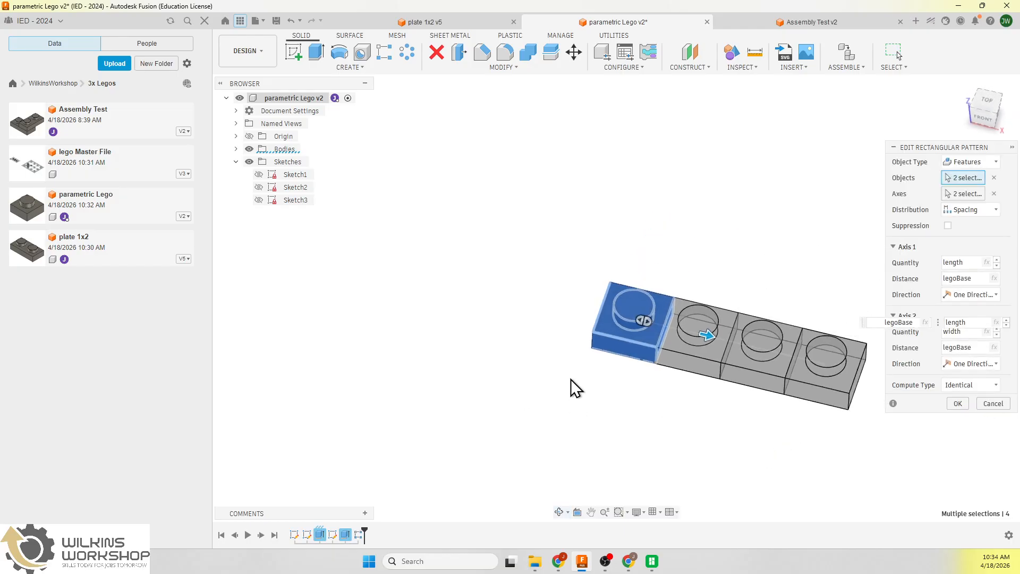
{"action": "scroll", "coordinate": [693, 337], "scroll_direction": "up", "scroll_amount": 2}
{"action": "scroll", "coordinate": [427, 334], "scroll_direction": "down", "scroll_amount": 3}
{"action": "scroll", "coordinate": [733, 388], "scroll_direction": "up", "scroll_amount": 4}
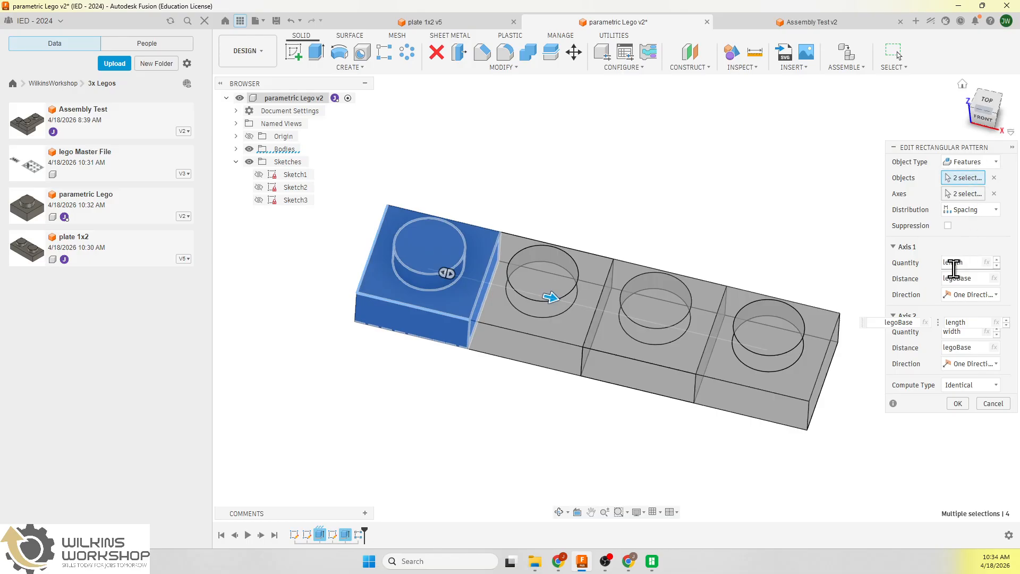
{"action": "left_click", "coordinate": [958, 403]}
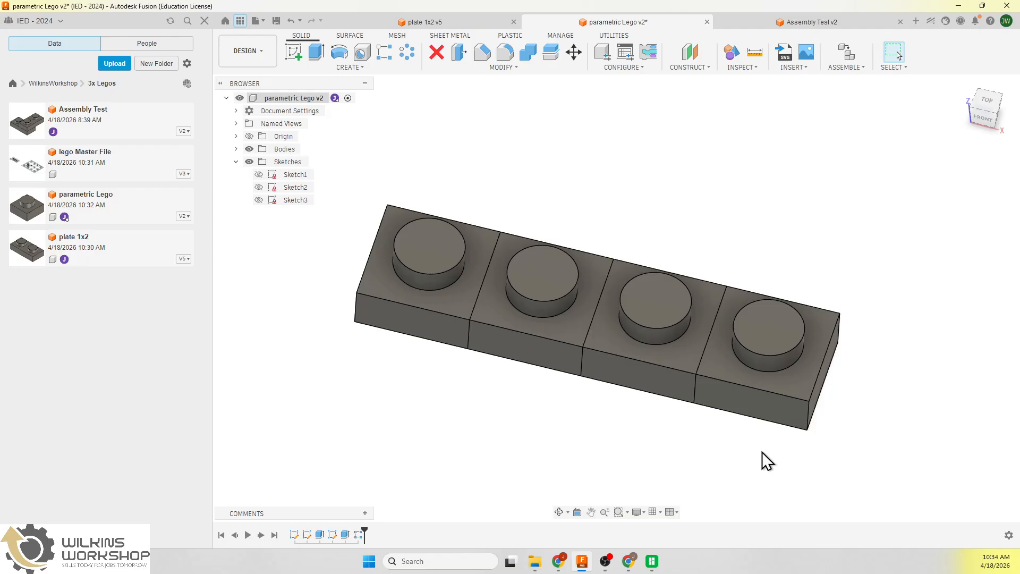
{"action": "middle_click_drag", "start_coordinate": [762, 452], "coordinate": [696, 327], "text": "shift"}
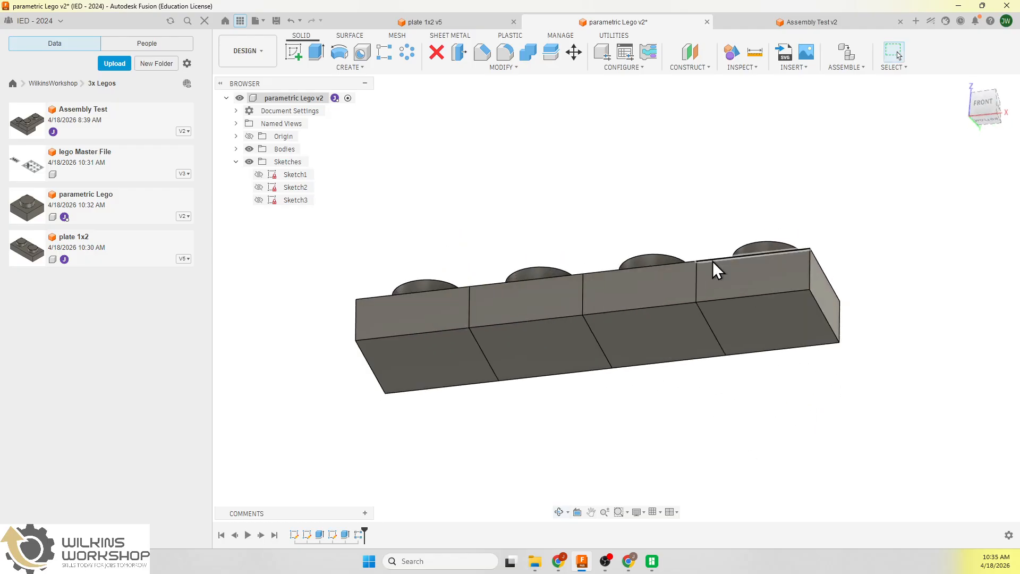
{"action": "left_click", "coordinate": [236, 149]}
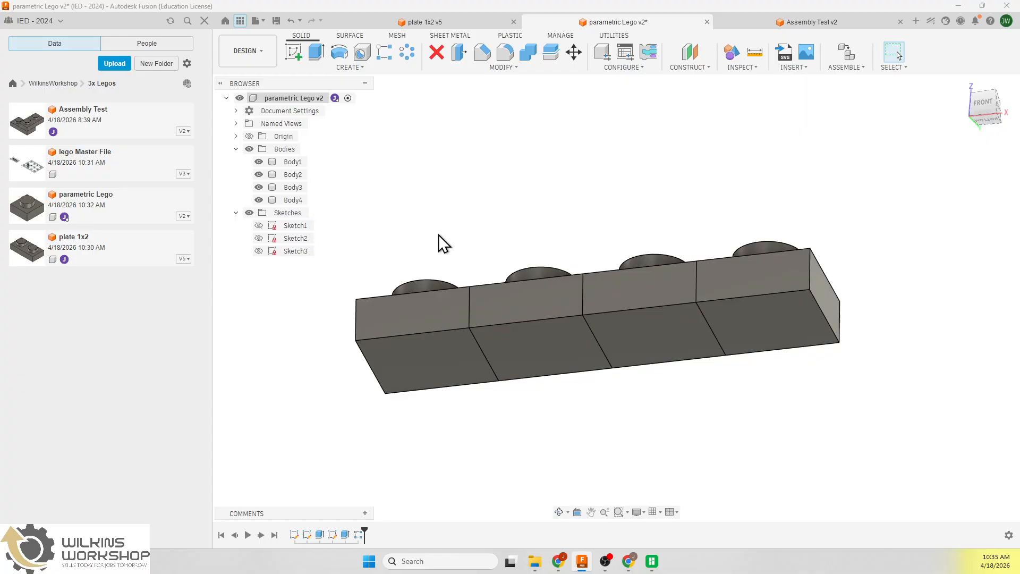
Edit the rectangular pattern to use the Bodies object type with Body1 as the patterned object
{"action": "double_click", "coordinate": [358, 535]}
{"action": "middle_click_drag", "start_coordinate": [742, 394], "coordinate": [798, 409], "text": "shift"}
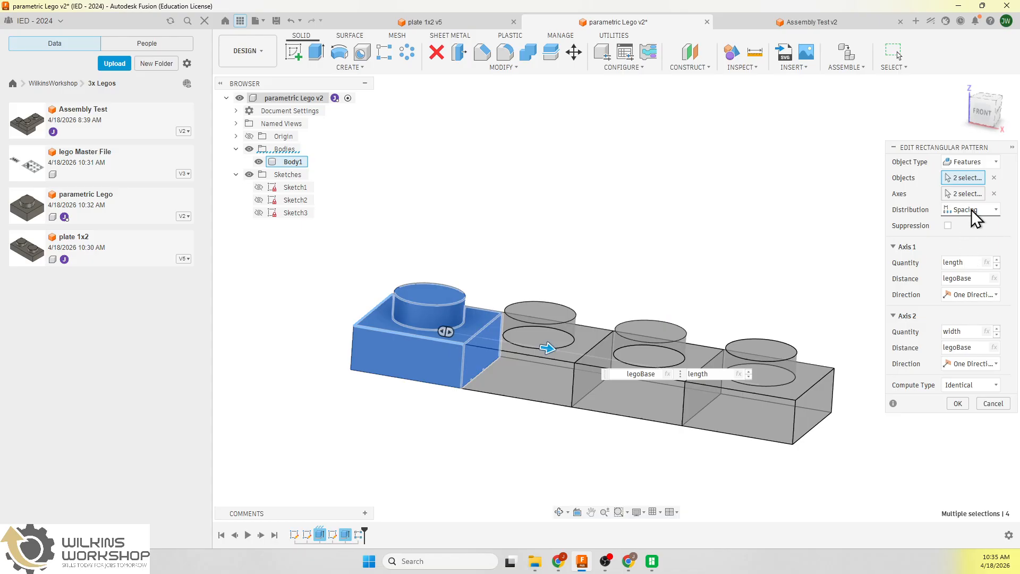
{"action": "left_click", "coordinate": [974, 162]}
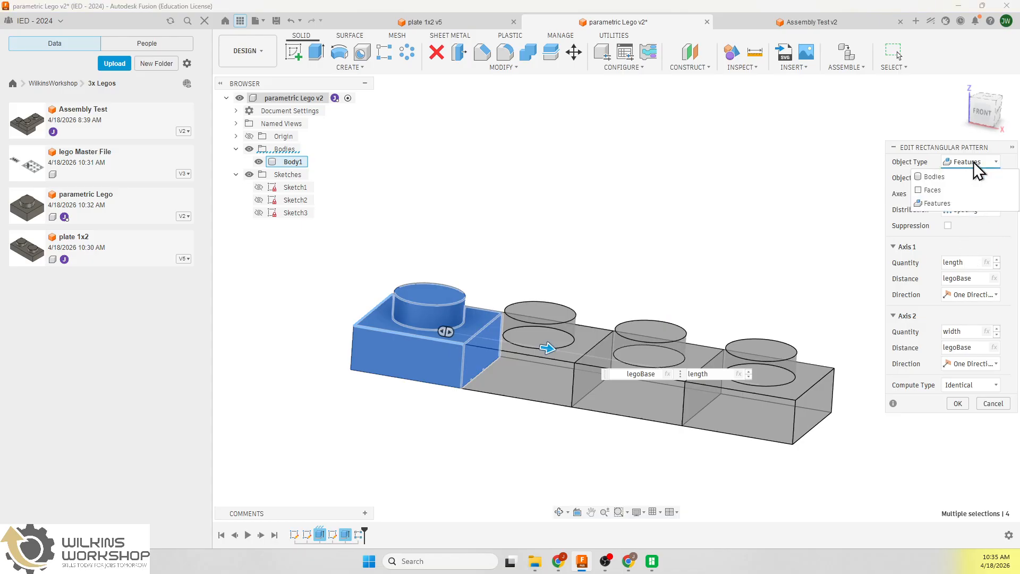
{"action": "left_click", "coordinate": [934, 177]}
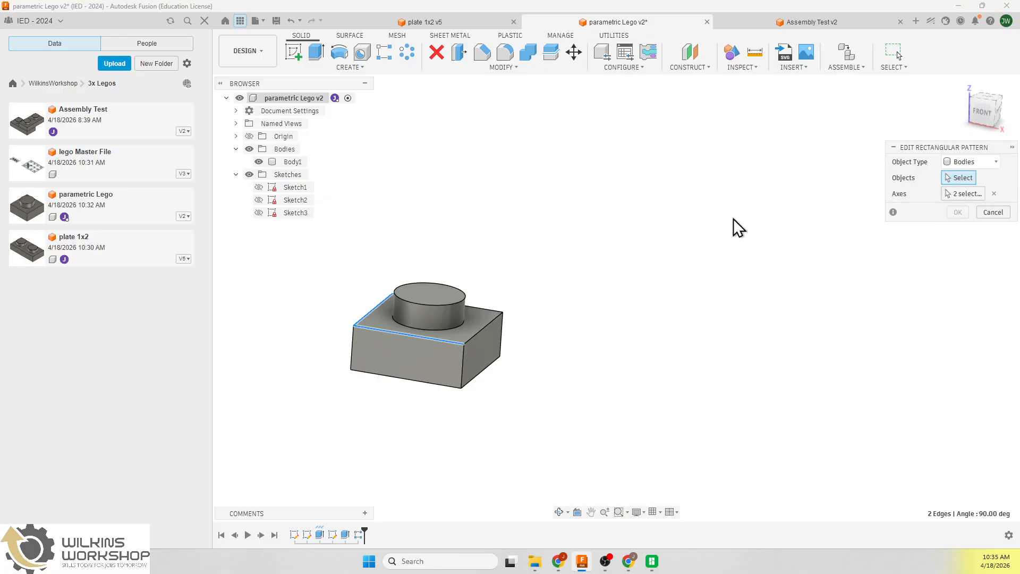
{"action": "left_click", "coordinate": [292, 163]}
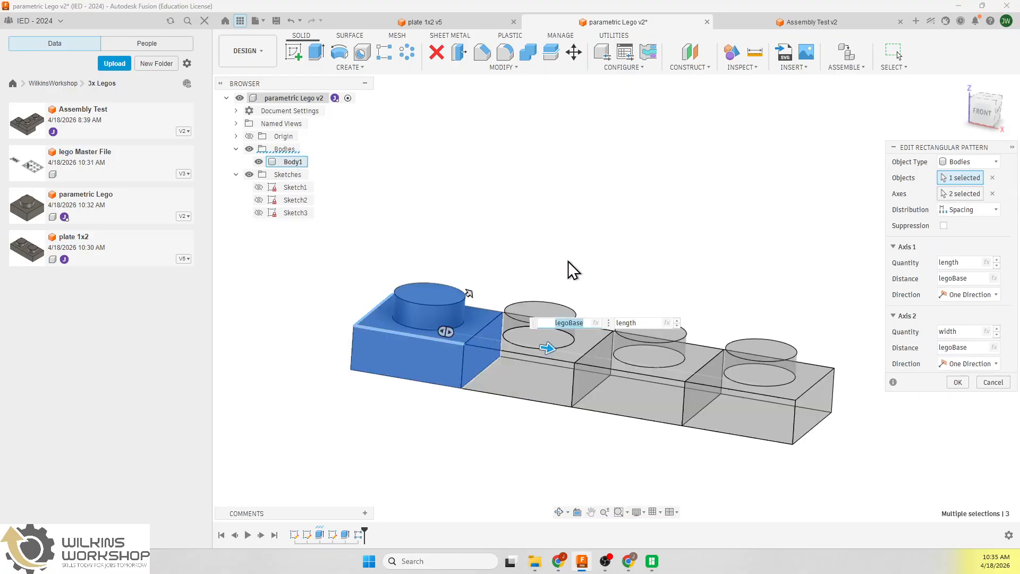
{"action": "left_click", "coordinate": [959, 382]}
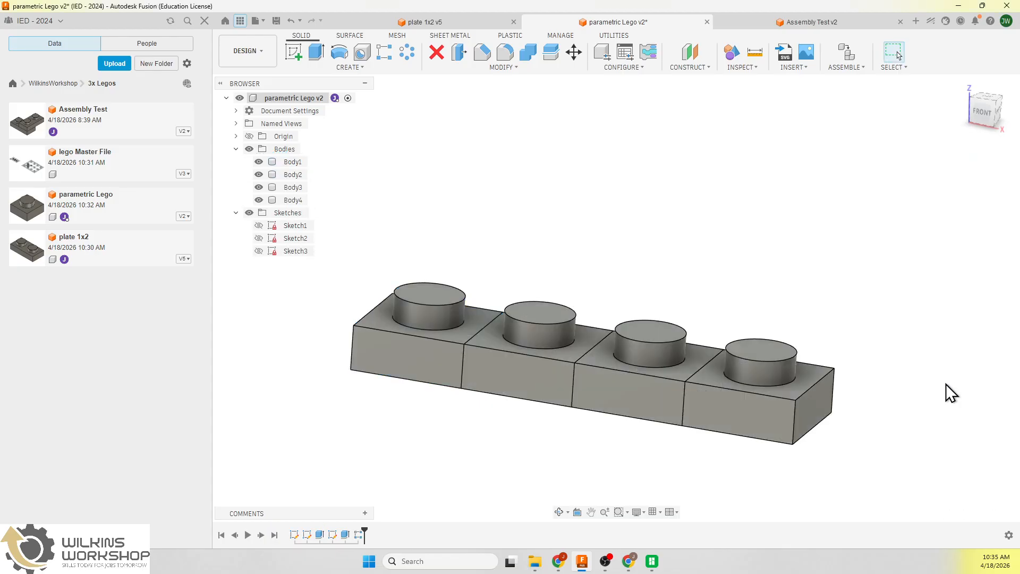
Edit the rectangular pattern to use the Features object type, with the base extrusion and the stud extrusion as its objects
{"action": "double_click", "coordinate": [359, 535]}
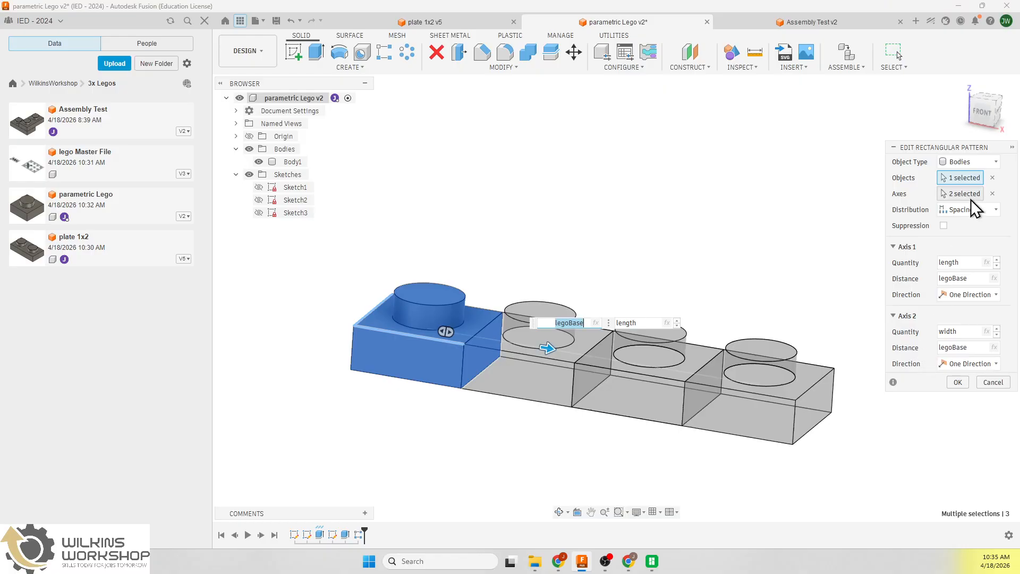
{"action": "left_click", "coordinate": [972, 162]}
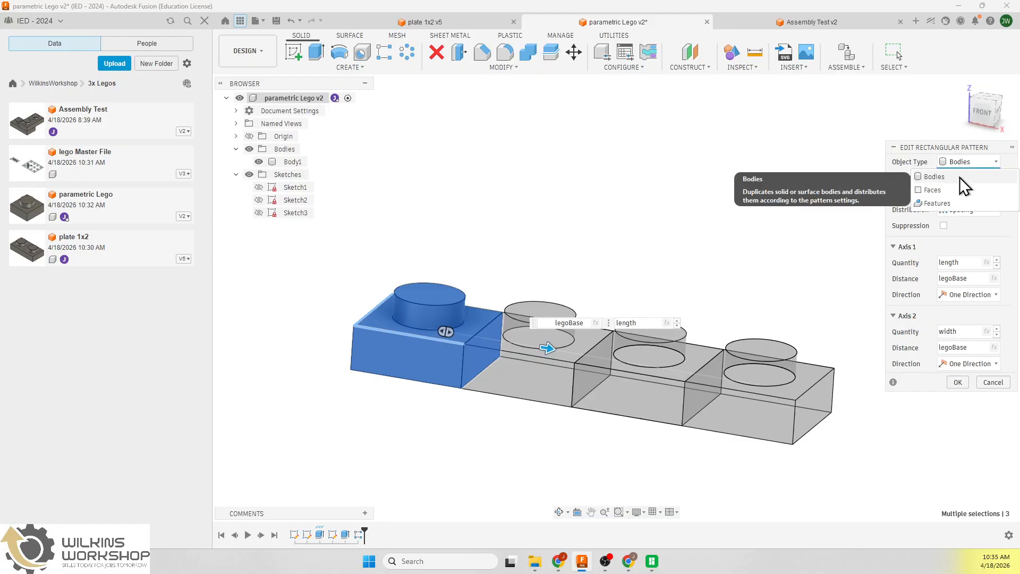
{"action": "left_click", "coordinate": [951, 203]}
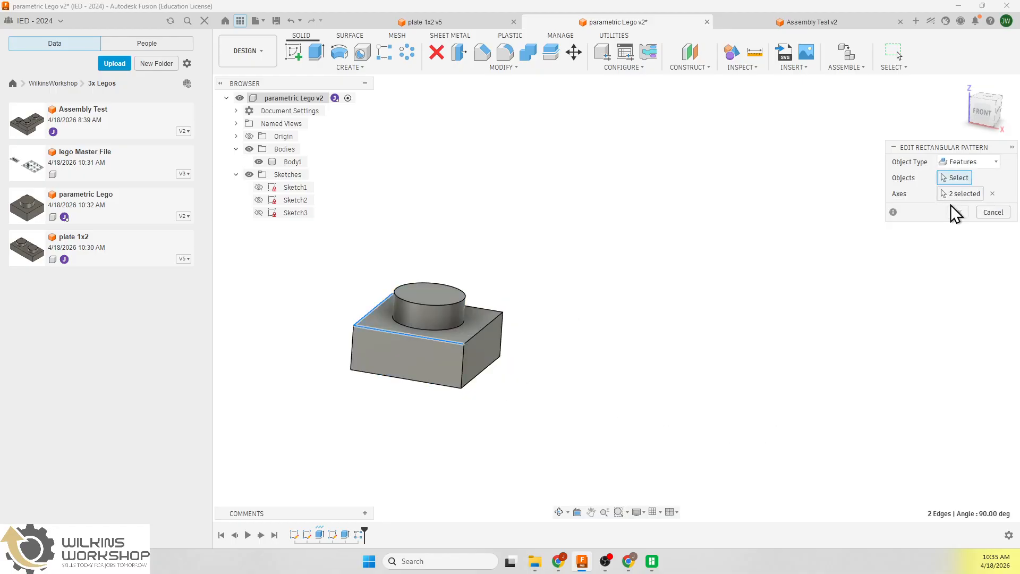
{"action": "left_click", "coordinate": [318, 534]}
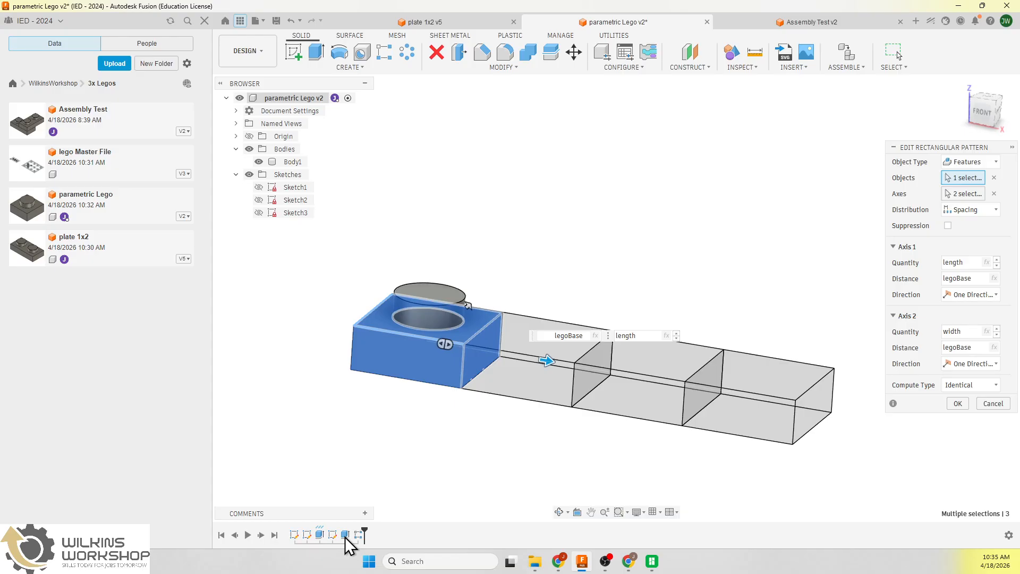
{"action": "left_click", "coordinate": [345, 535]}
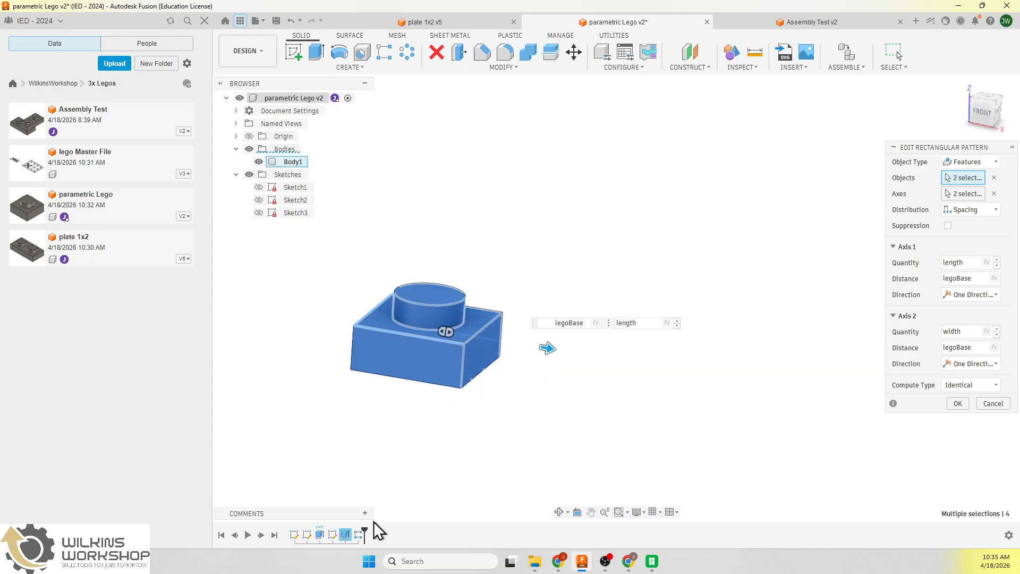
{"action": "left_click", "coordinate": [957, 403]}
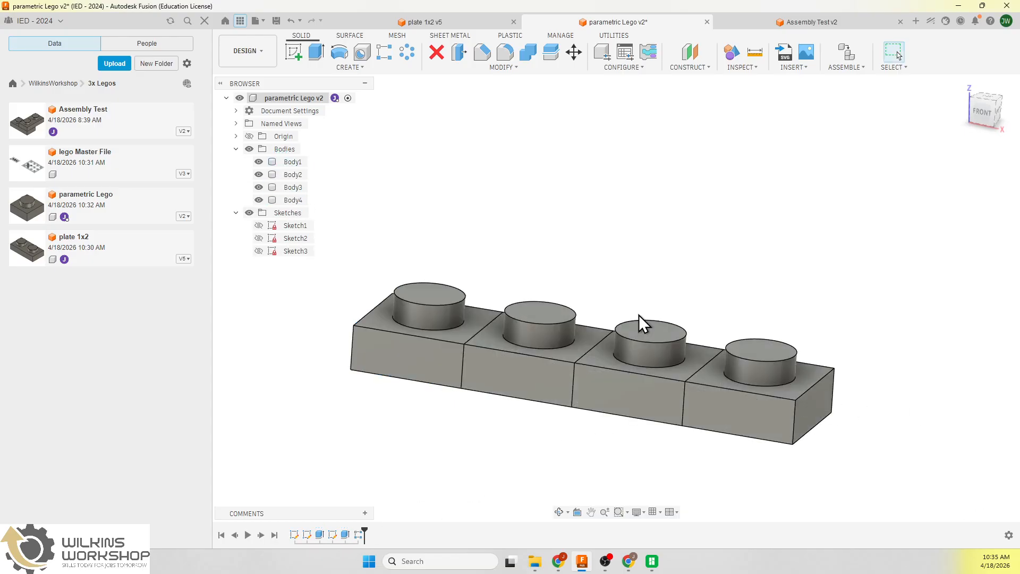
Combine all four patterned Lego bodies into a single body with the Join operation
{"action": "left_click_drag", "start_coordinate": [345, 235], "coordinate": [887, 463]}
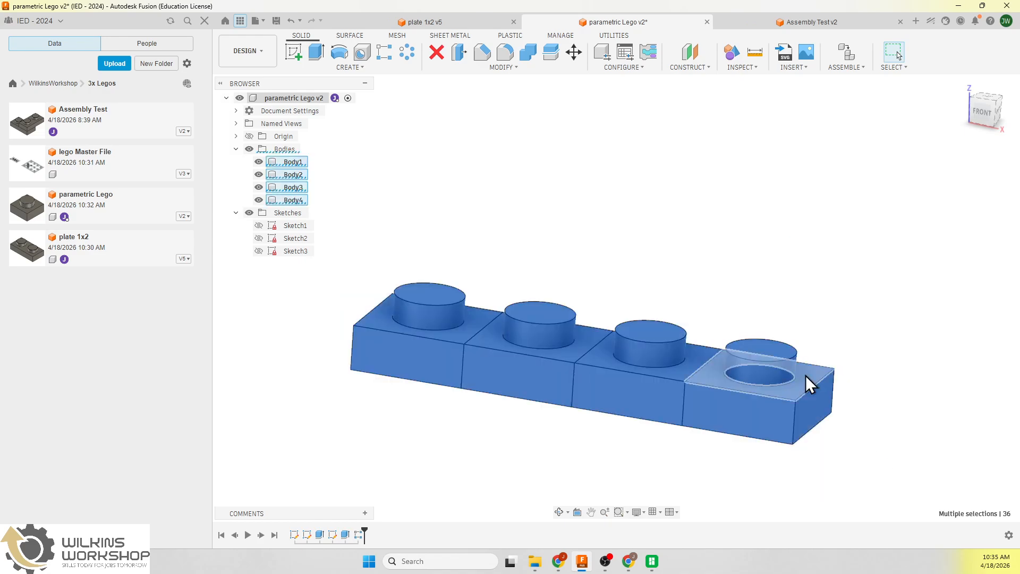
{"action": "left_click", "coordinate": [528, 53]}
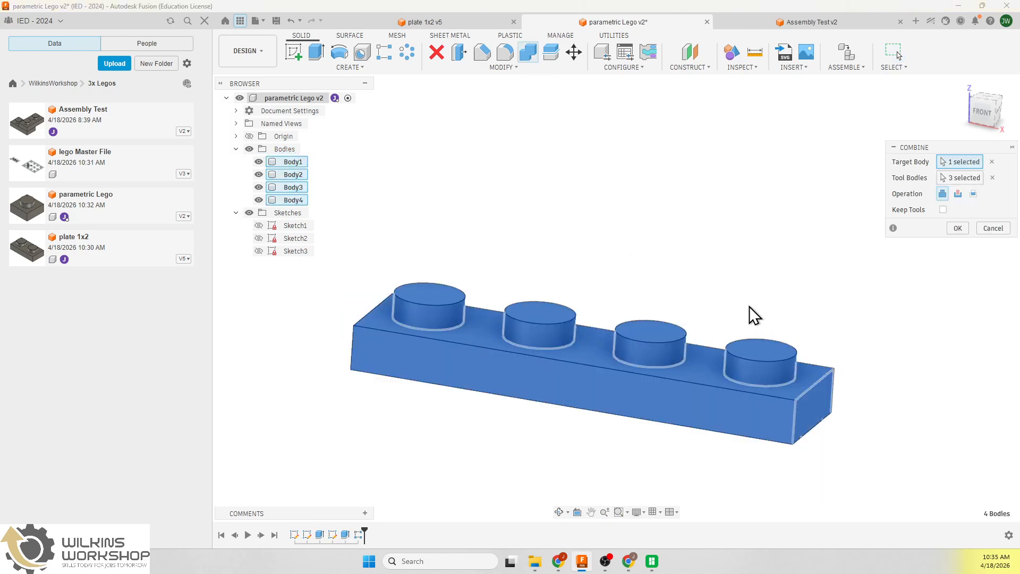
{"action": "left_click", "coordinate": [956, 227]}
{"action": "middle_click_drag", "start_coordinate": [840, 280], "coordinate": [748, 212], "text": "shift"}
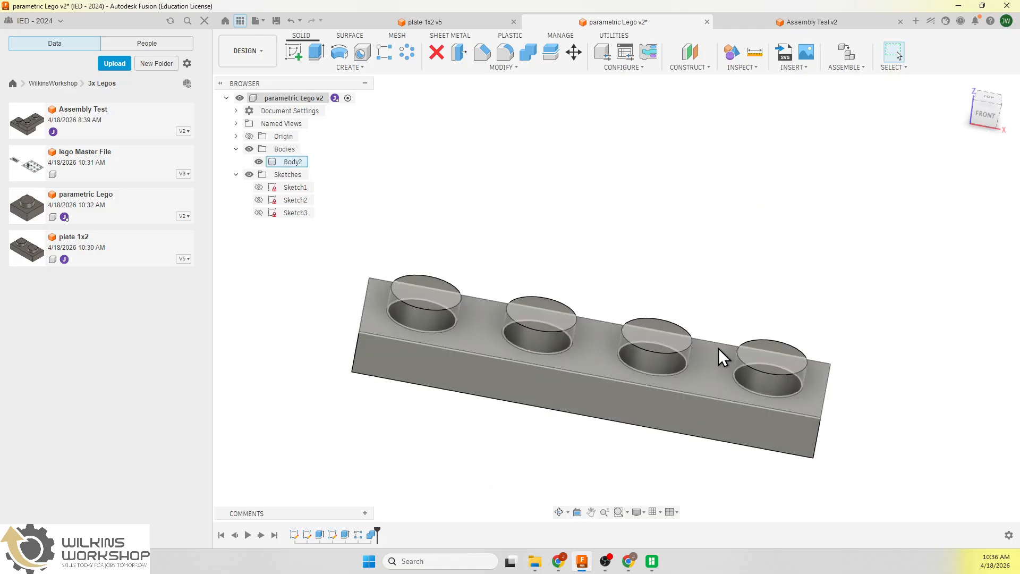
Set the user parameters width to 2 and length to 6
{"action": "left_click", "coordinate": [507, 69]}
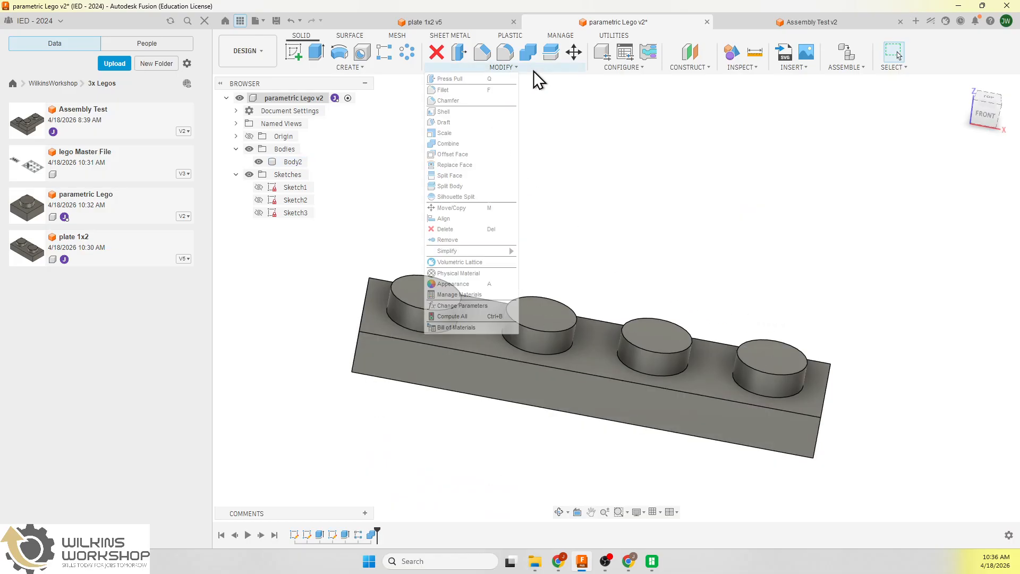
{"action": "left_click", "coordinate": [468, 305]}
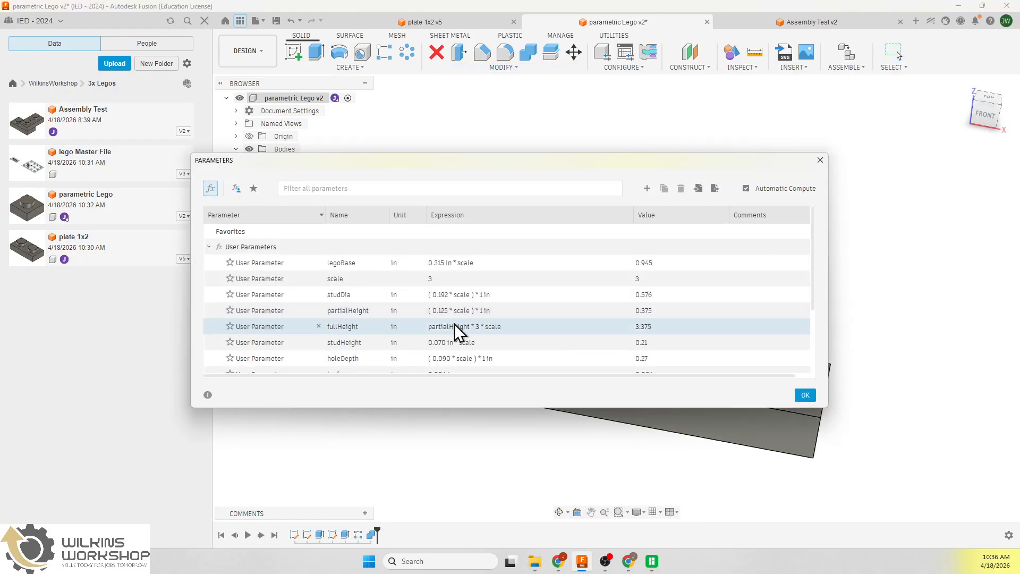
{"action": "scroll", "coordinate": [444, 299], "scroll_direction": "down", "scroll_amount": 3}
{"action": "left_click", "coordinate": [444, 317]}
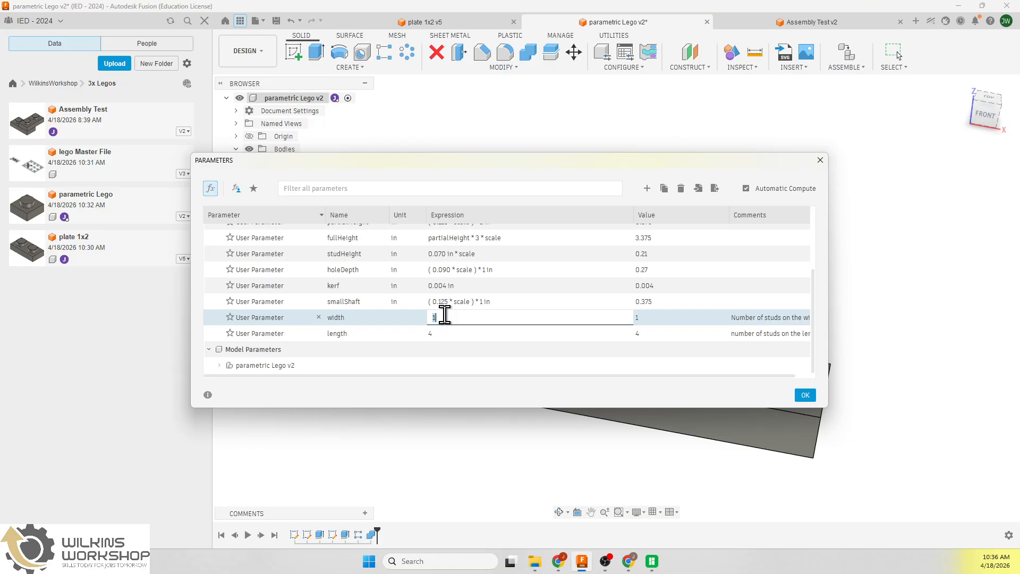
{"action": "type", "text": "2"}
{"action": "left_click", "coordinate": [445, 333]}
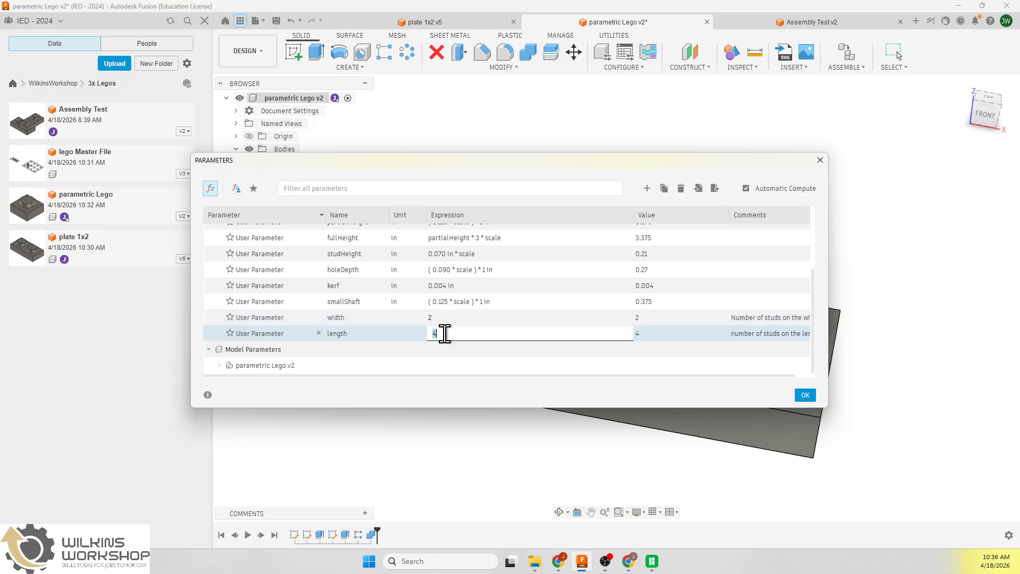
{"action": "left_click", "coordinate": [806, 395]}
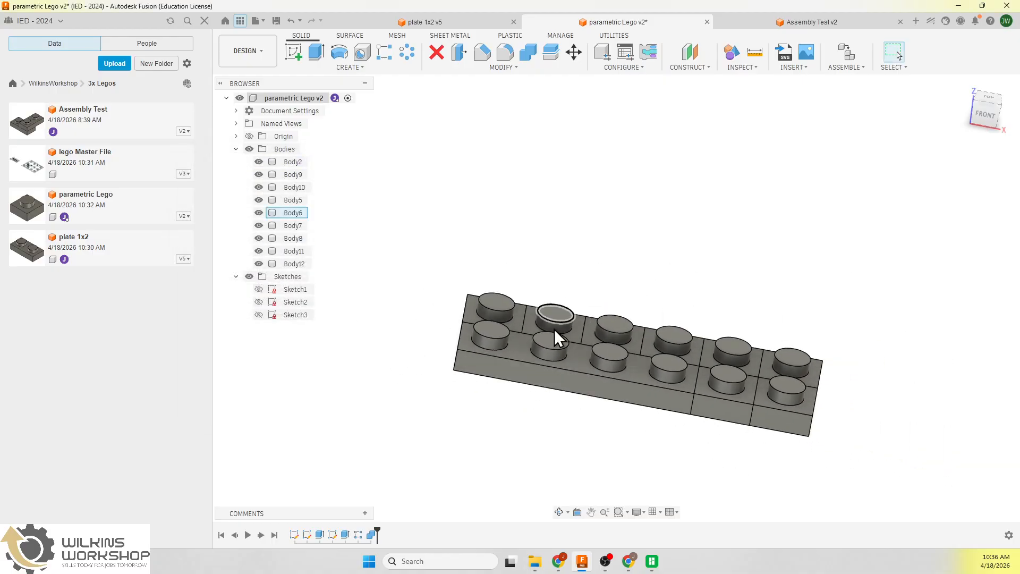
Edit the Combine feature to use the front corner body Body1 as target and the other 11 bodies as tools
{"action": "double_click", "coordinate": [372, 535]}
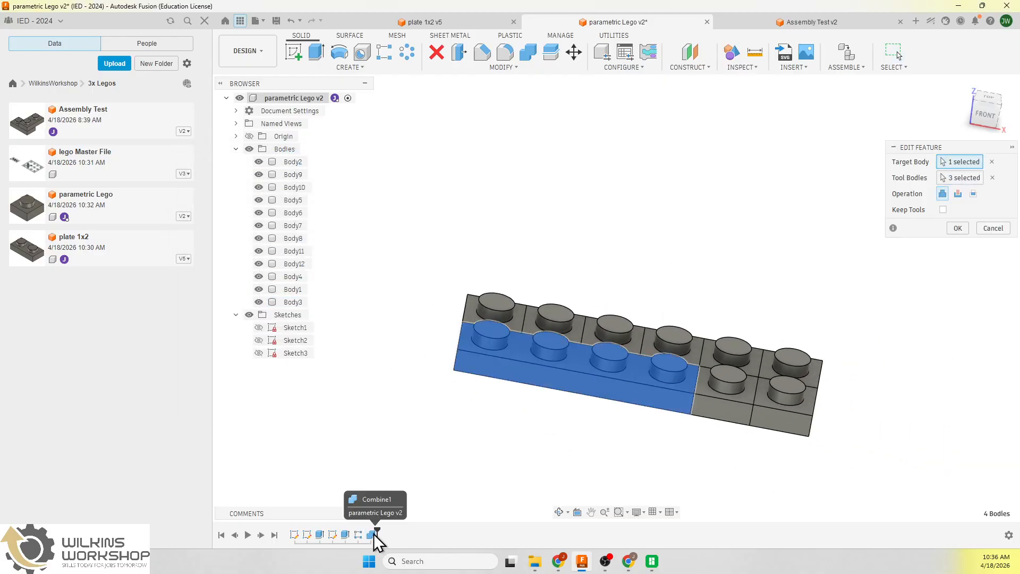
{"action": "left_click", "coordinate": [993, 178]}
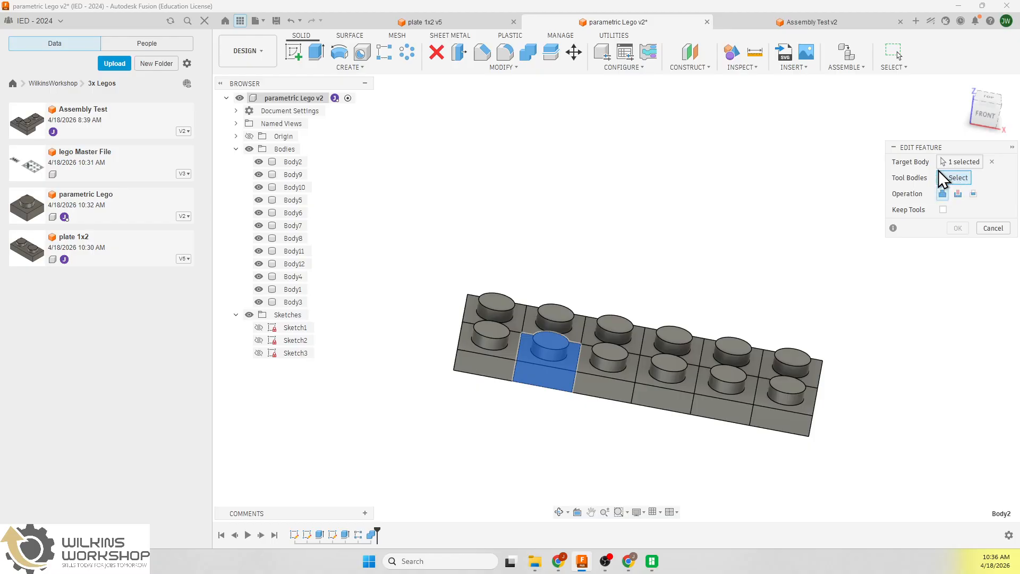
{"action": "left_click", "coordinate": [992, 162]}
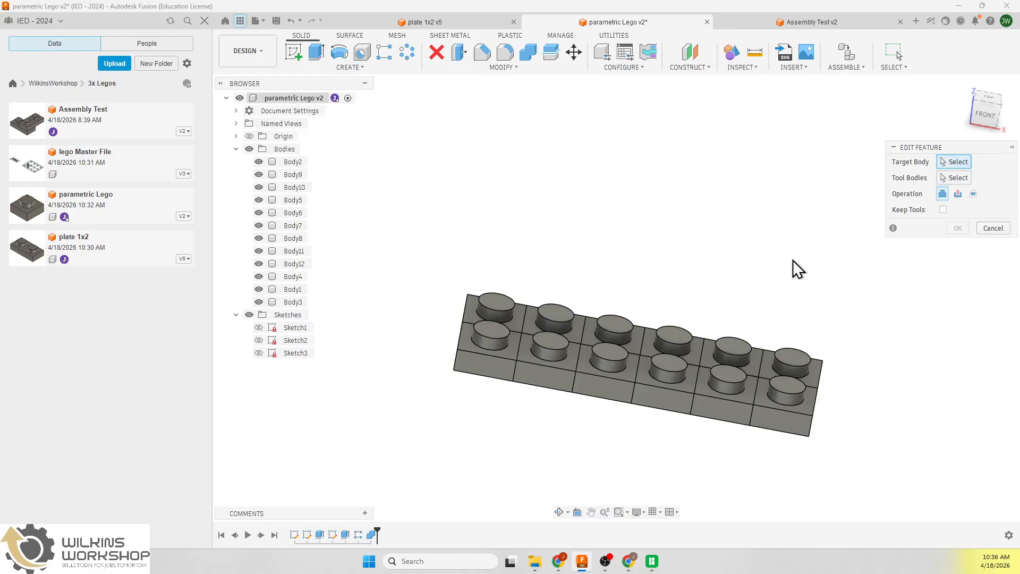
{"action": "left_click", "coordinate": [508, 373]}
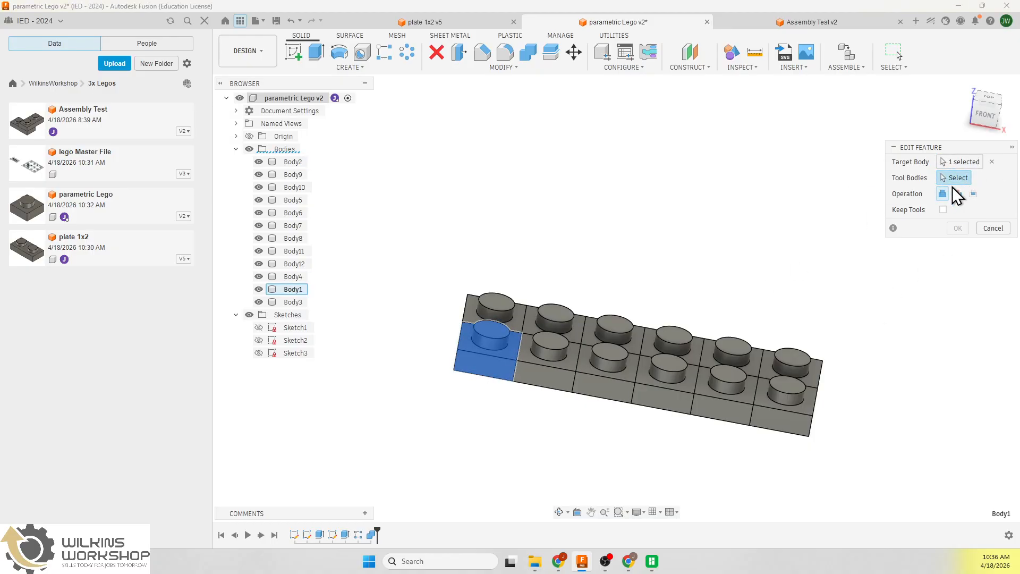
{"action": "left_click_drag", "start_coordinate": [426, 239], "coordinate": [895, 474]}
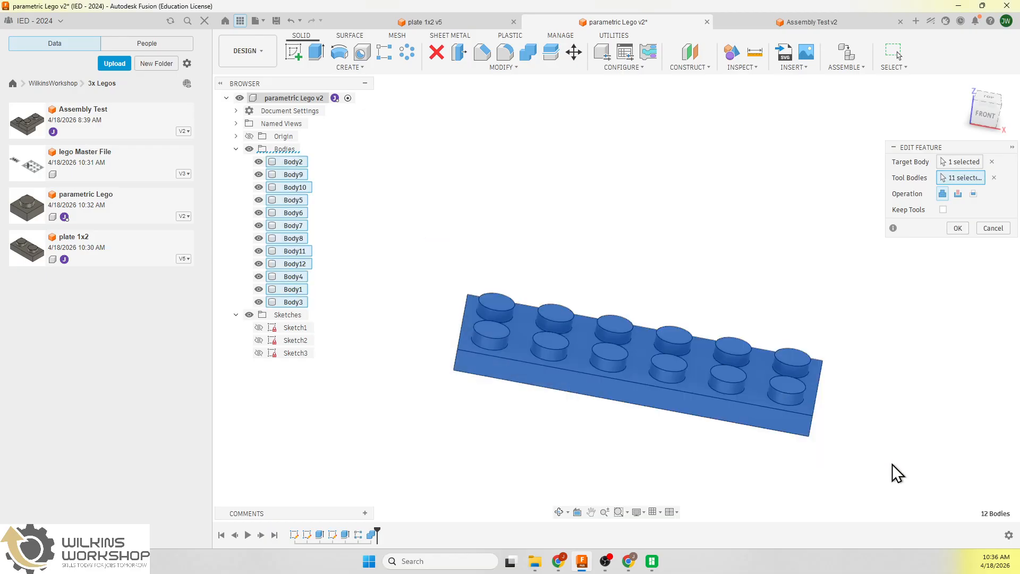
{"action": "left_click", "coordinate": [958, 228]}
{"action": "mouse_move", "coordinate": [930, 407]}
{"action": "middle_mouse_down", "text": "shift"}
{"action": "mouse_move", "coordinate": [911, 426]}
{"action": "mouse_move", "coordinate": [903, 371]}
{"action": "mouse_move", "coordinate": [913, 426]}
{"action": "mouse_move", "coordinate": [927, 406]}
{"action": "mouse_move", "coordinate": [914, 411]}
{"action": "mouse_move", "coordinate": [911, 440]}
{"action": "mouse_move", "coordinate": [918, 389]}
{"action": "mouse_move", "coordinate": [924, 417]}
{"action": "middle_mouse_up", "text": "shift"}
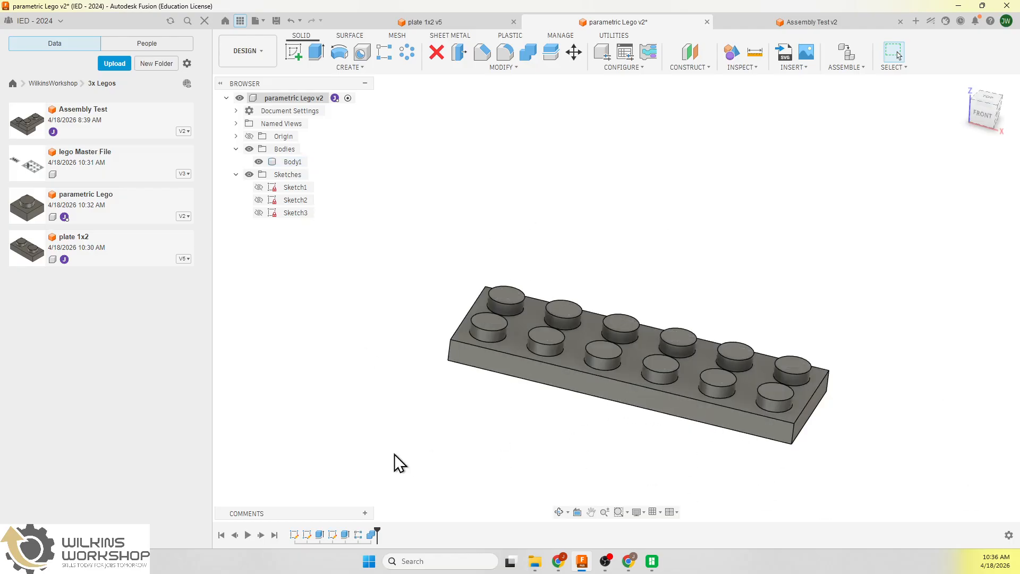
Roll the history back to before the rectangular pattern and chamfer the stud's top edge by kerf*2
{"action": "left_click_drag", "start_coordinate": [378, 528], "coordinate": [352, 532]}
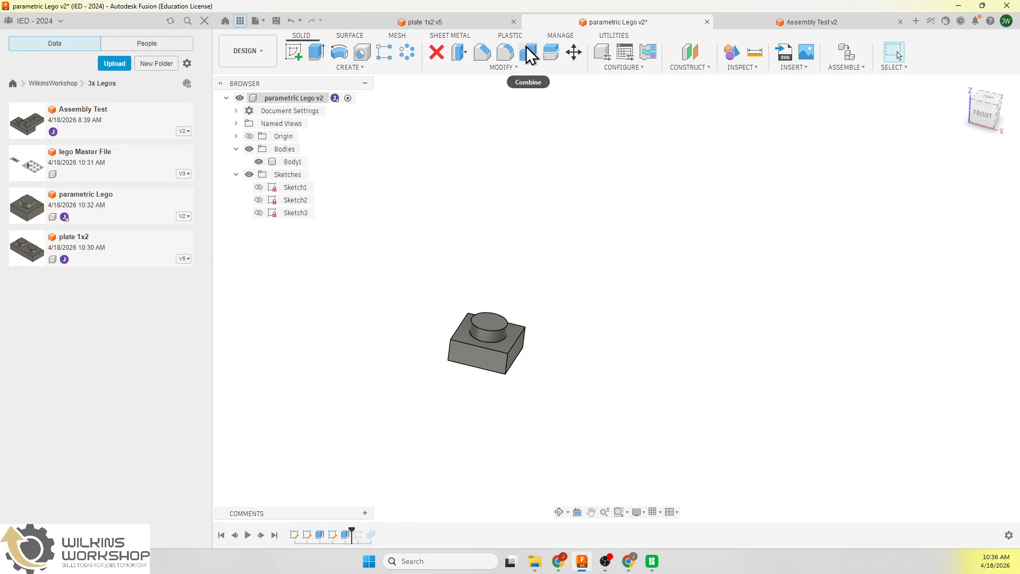
{"action": "left_click", "coordinate": [483, 52]}
{"action": "left_click", "coordinate": [500, 334]}
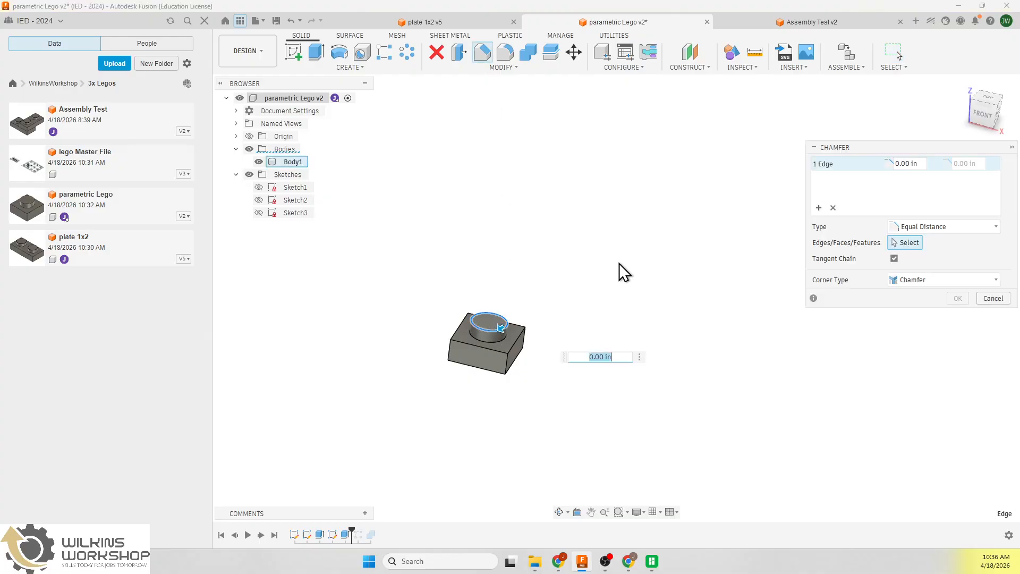
{"action": "type", "text": "kerf"}
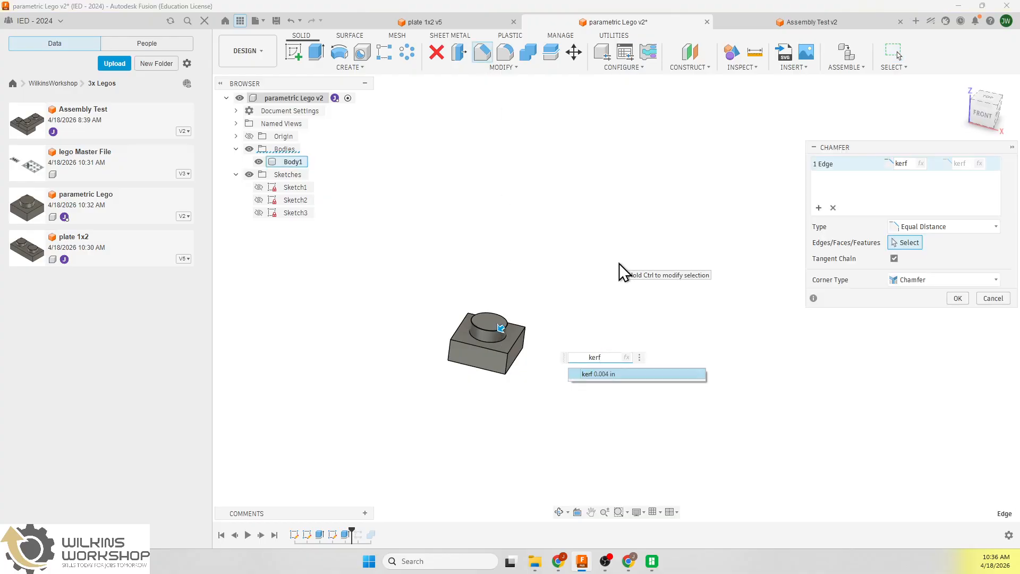
{"action": "type", "text": "*2"}
{"action": "key", "text": "Return"}
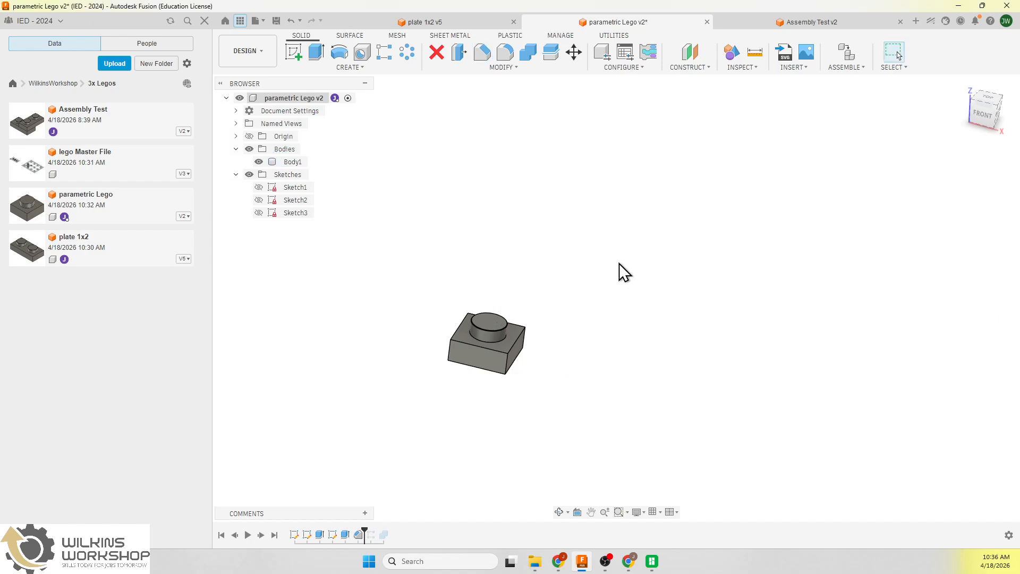
Roll the history forward to the end and add the stud chamfer to the rectangular pattern's objects
{"action": "left_click_drag", "start_coordinate": [365, 530], "coordinate": [390, 530]}
{"action": "double_click", "coordinate": [372, 537]}
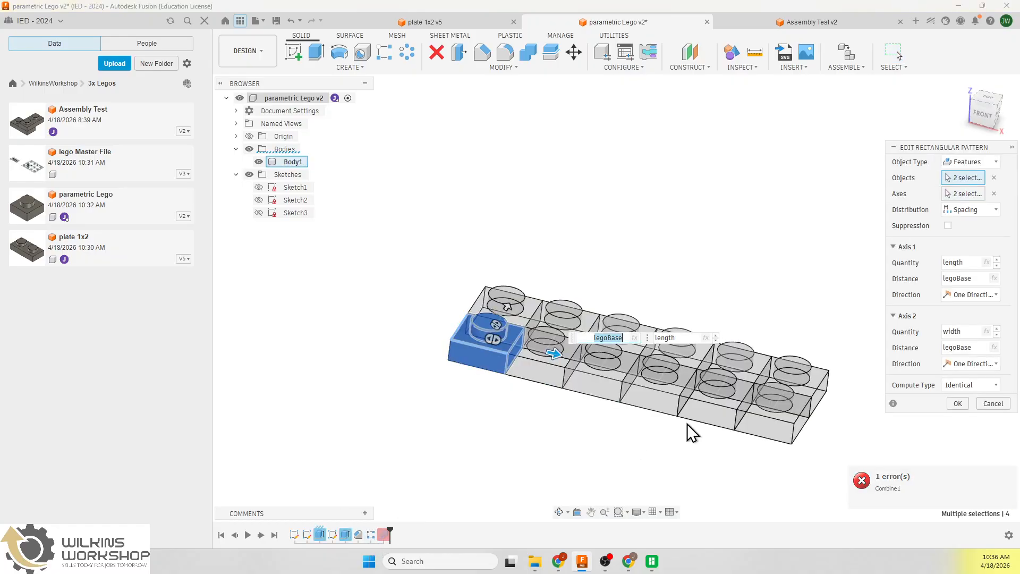
{"action": "left_click", "coordinate": [969, 179]}
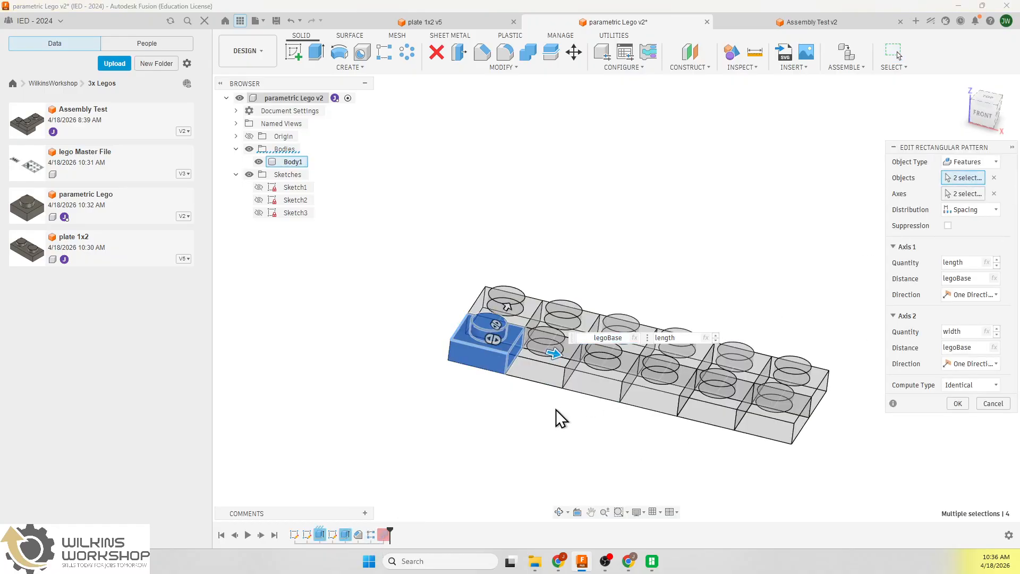
{"action": "left_click", "coordinate": [358, 535]}
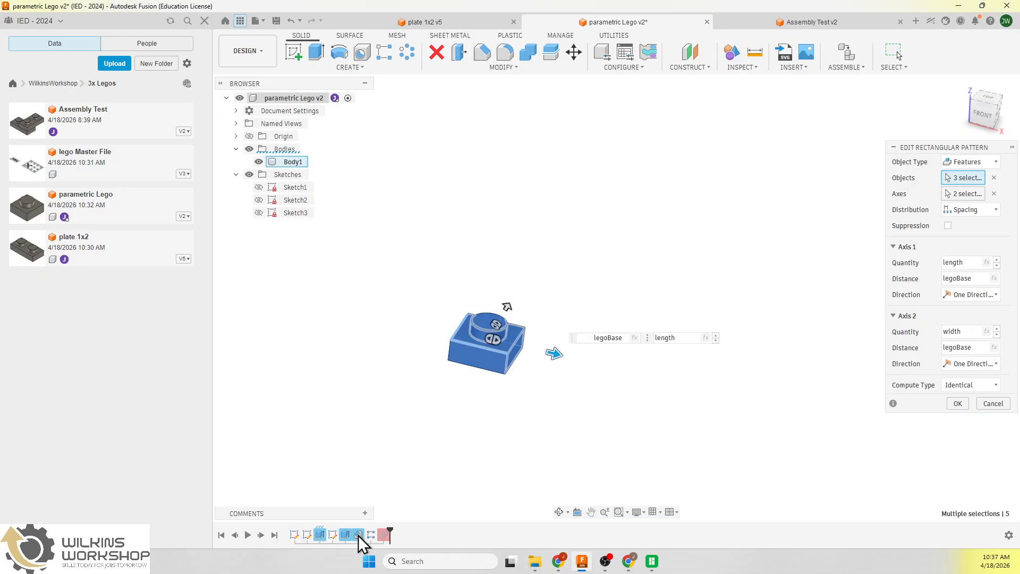
{"action": "left_click", "coordinate": [957, 403]}
Examine the chamfered top edges of the studs across the patterned plate
{"action": "scroll", "coordinate": [553, 362], "scroll_direction": "up", "scroll_amount": 5}
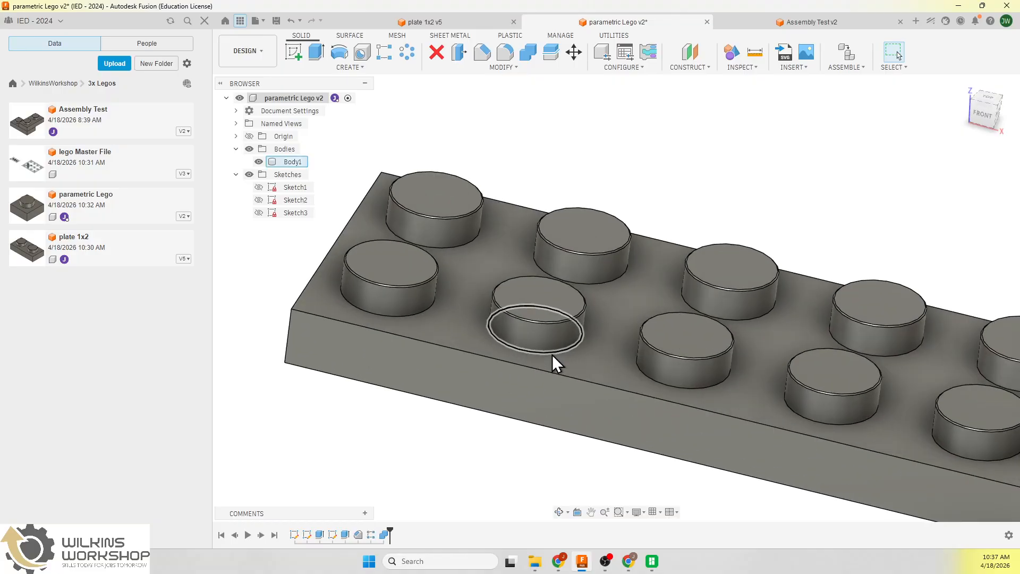
{"action": "scroll", "coordinate": [553, 355], "scroll_direction": "up", "scroll_amount": 3}
{"action": "scroll", "coordinate": [540, 349], "scroll_direction": "down", "scroll_amount": 4}
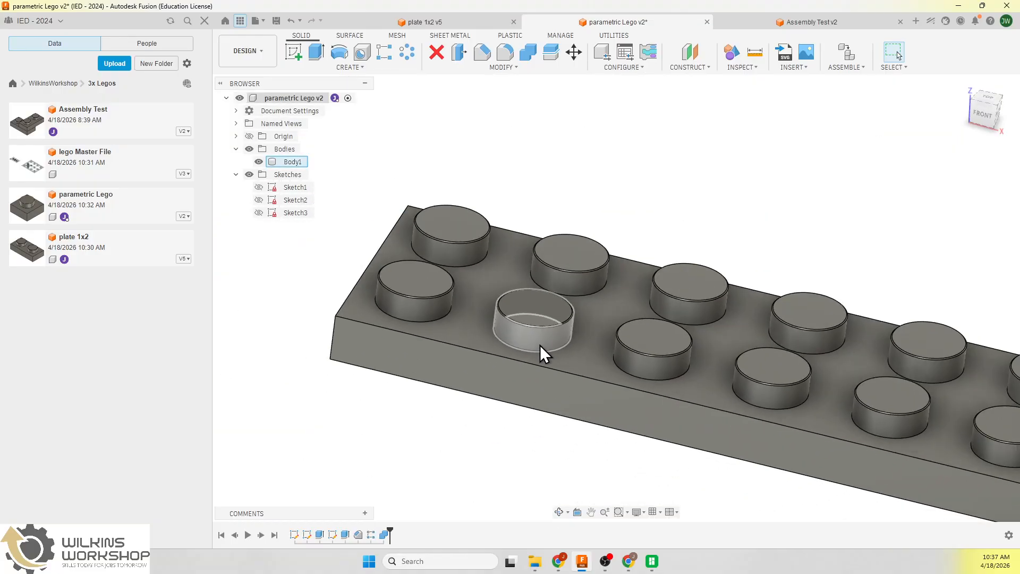
{"action": "scroll", "coordinate": [540, 346], "scroll_direction": "down", "scroll_amount": 3}
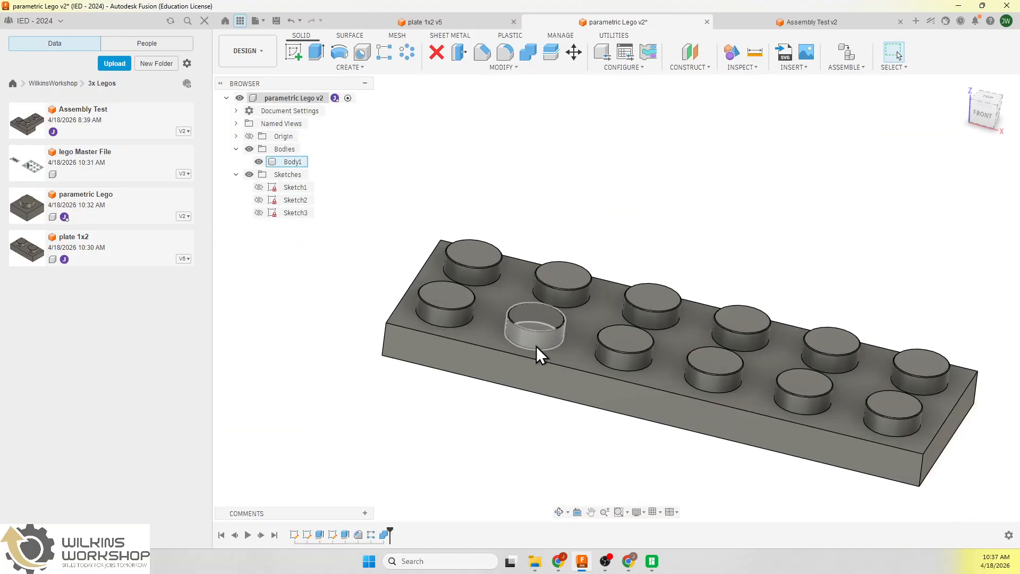
{"action": "scroll", "coordinate": [535, 345], "scroll_direction": "up", "scroll_amount": 4}
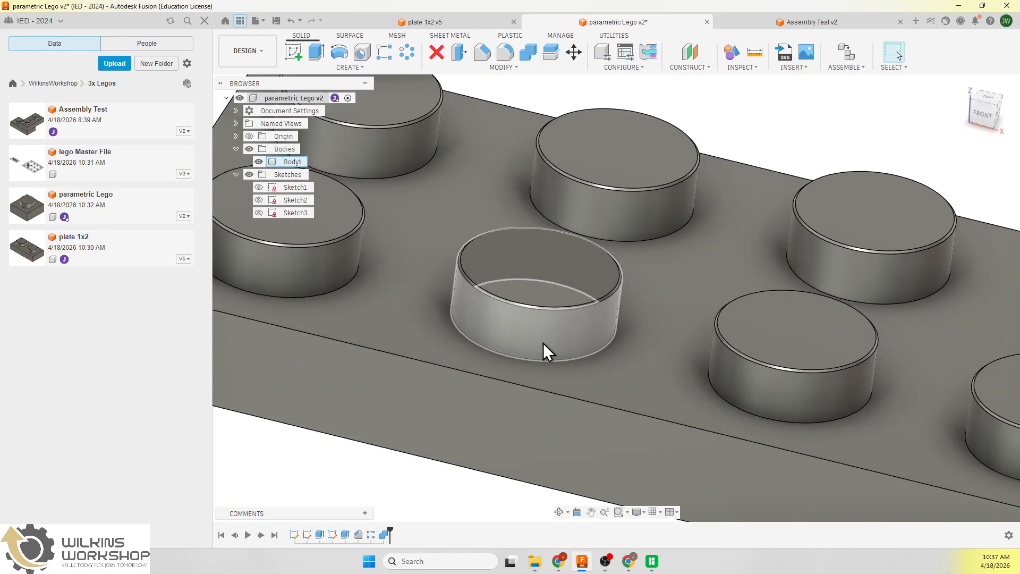
{"action": "scroll", "coordinate": [543, 343], "scroll_direction": "down", "scroll_amount": 4}
{"action": "mouse_move", "coordinate": [590, 442]}
{"action": "middle_mouse_down", "text": "shift"}
{"action": "mouse_move", "coordinate": [588, 398]}
{"action": "mouse_move", "coordinate": [588, 426]}
{"action": "middle_mouse_up", "text": "shift"}
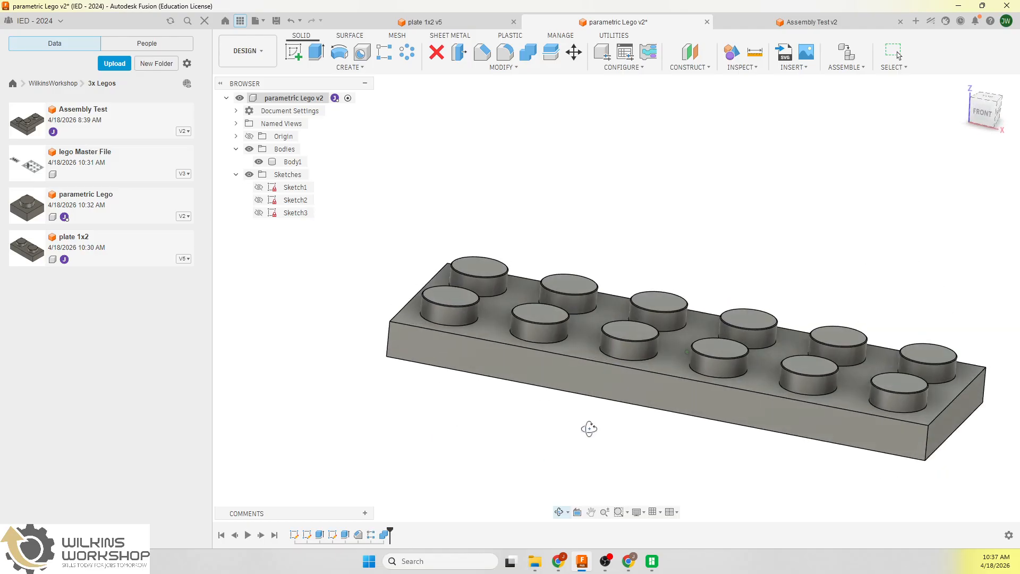
Save the parametric Lego design, and save a copy named plate 2x6 in the 3x Legos folder
{"action": "left_click", "coordinate": [277, 21]}
{"action": "left_click", "coordinate": [522, 307]}
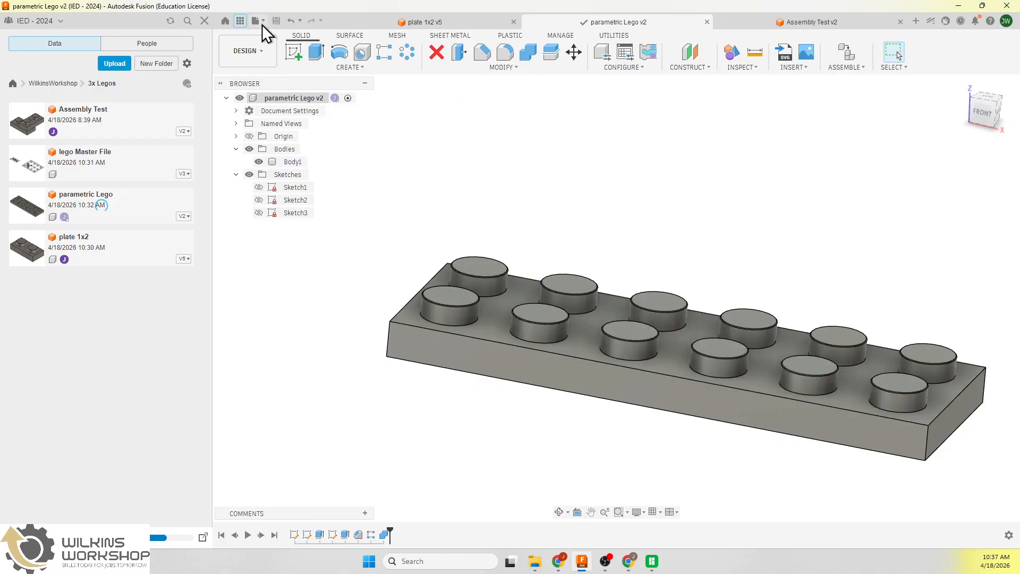
{"action": "left_click", "coordinate": [263, 23]}
{"action": "left_click", "coordinate": [283, 101]}
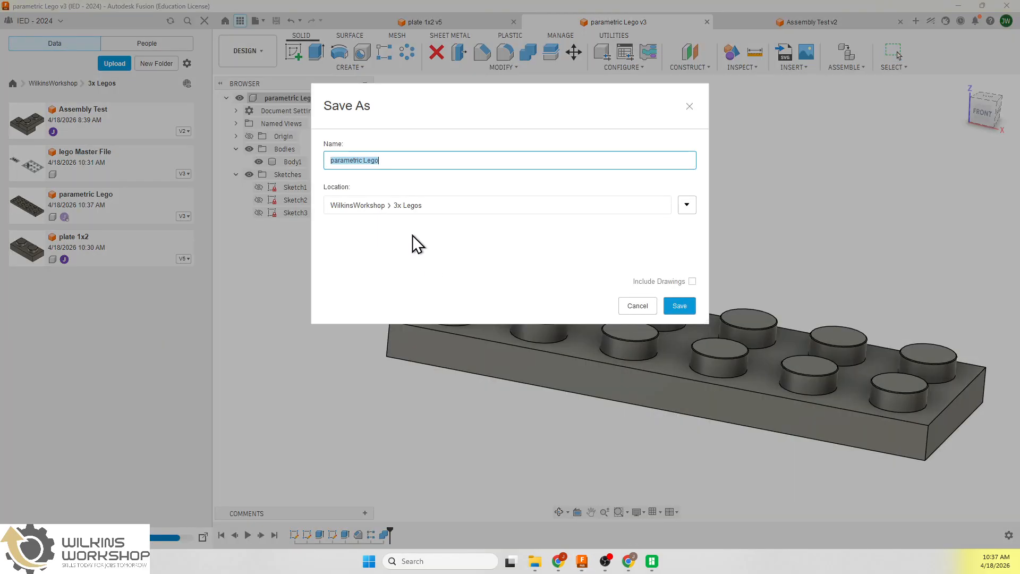
{"action": "type", "text": "plate 2x6"}
{"action": "key", "text": "Return"}
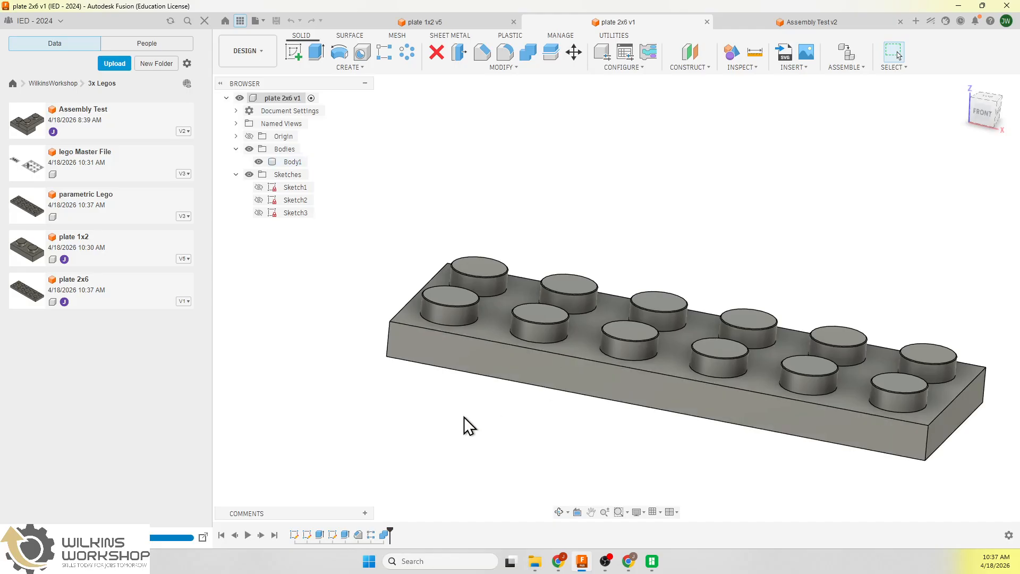
Set the width parameter to 1 and the length parameter to 4, and reaccept the Combine feature with its current body selections
{"action": "double_click", "coordinate": [368, 535]}
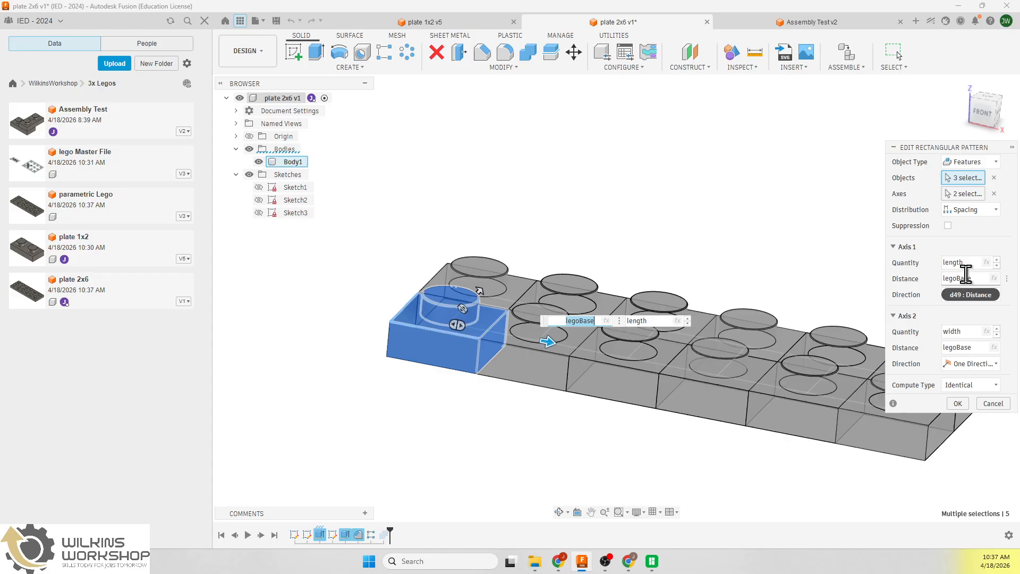
{"action": "left_click", "coordinate": [994, 406]}
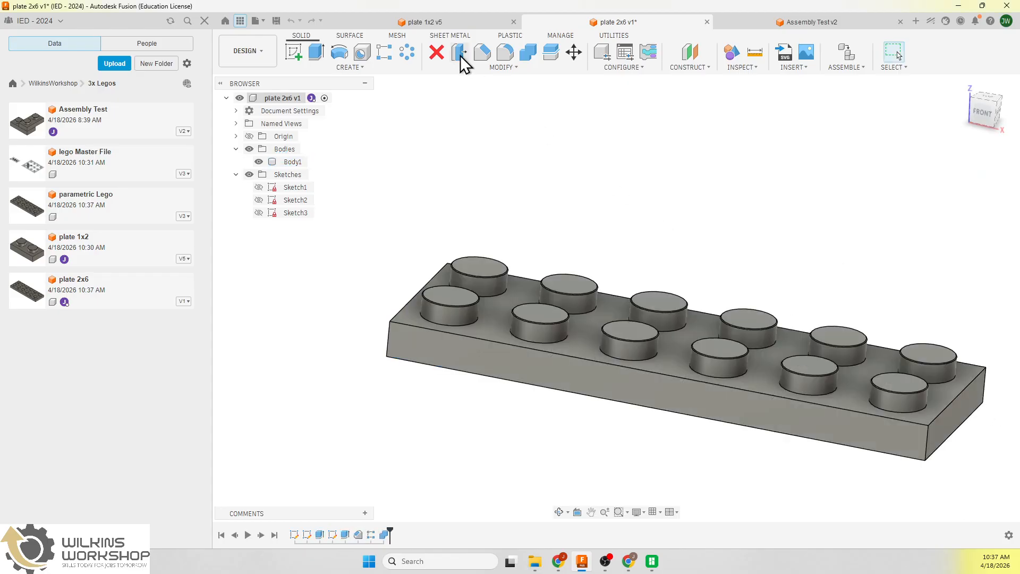
{"action": "left_click", "coordinate": [493, 66]}
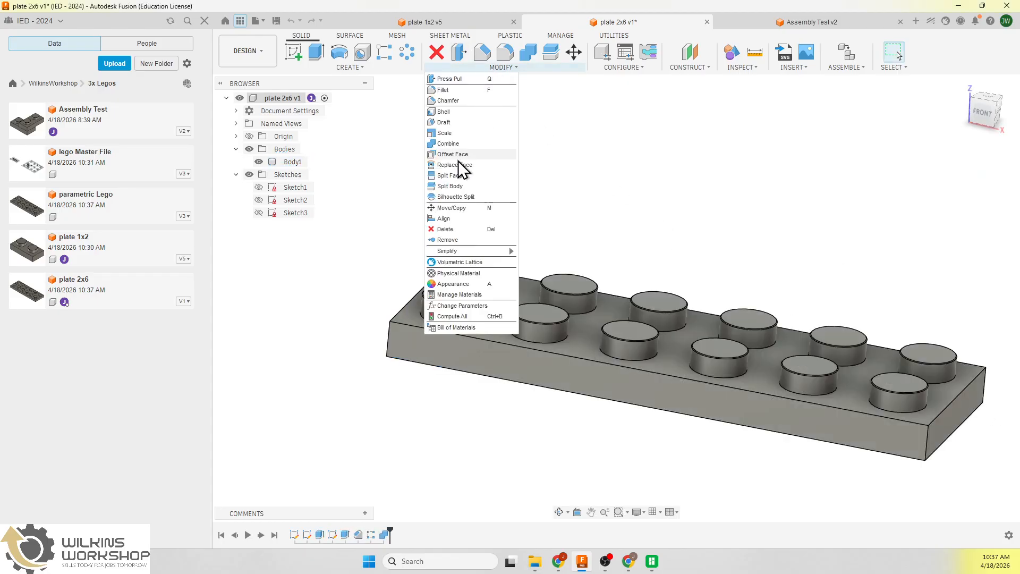
{"action": "left_click", "coordinate": [455, 305]}
{"action": "scroll", "coordinate": [489, 314], "scroll_direction": "down", "scroll_amount": 3}
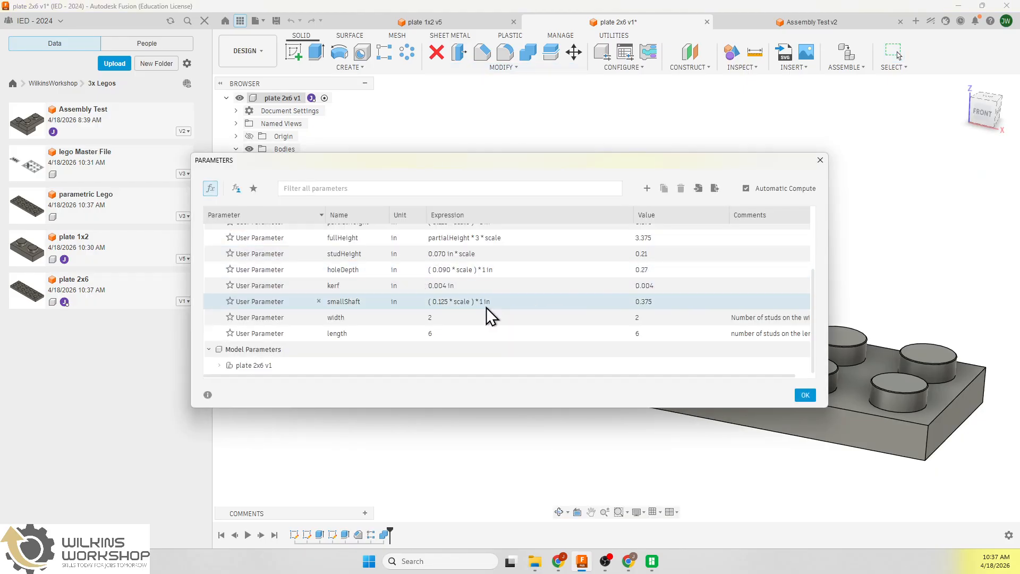
{"action": "left_click", "coordinate": [443, 318]}
{"action": "type", "text": "1"}
{"action": "left_click", "coordinate": [441, 333]}
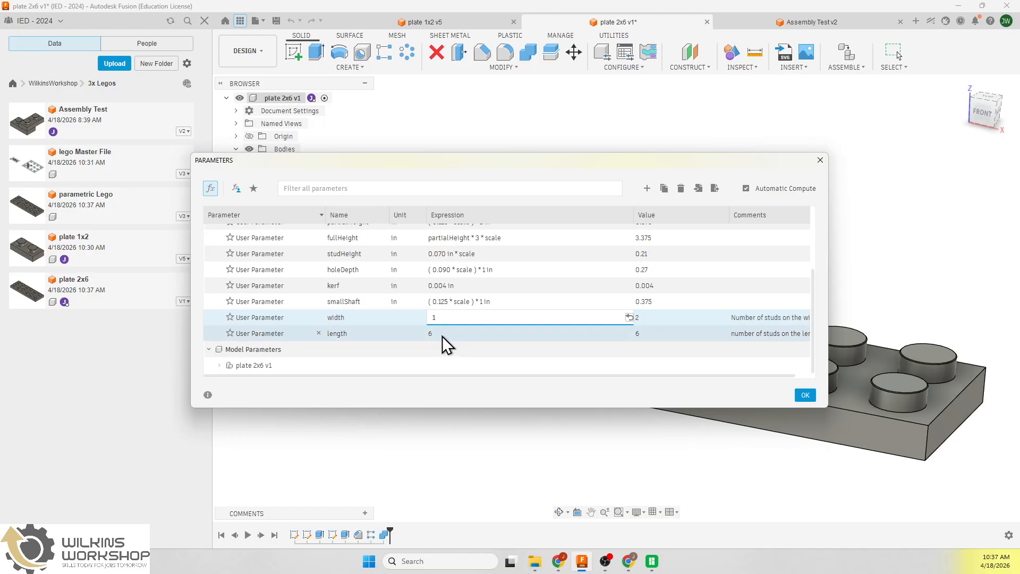
{"action": "type", "text": "4"}
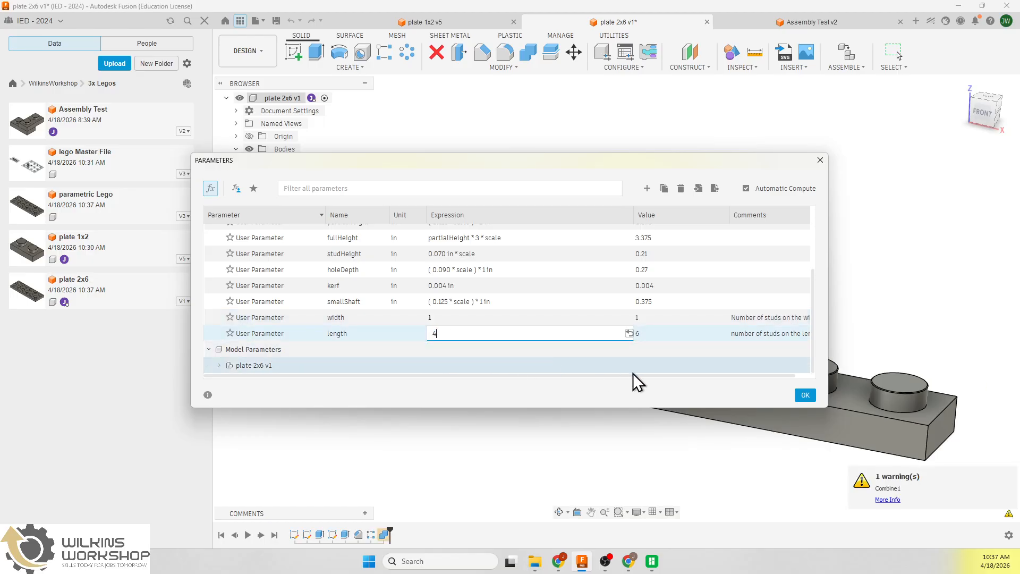
{"action": "left_click", "coordinate": [804, 396]}
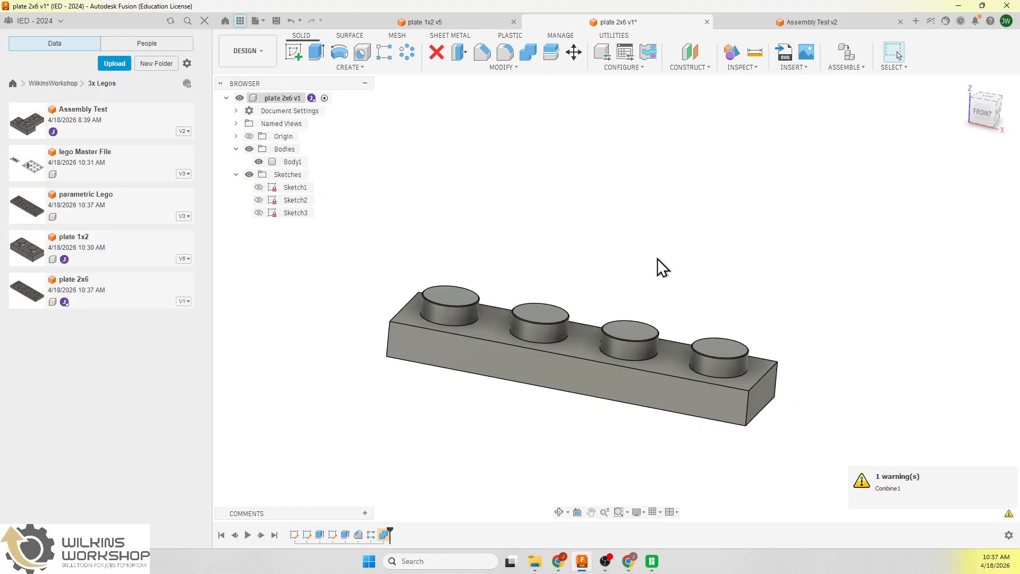
{"action": "double_click", "coordinate": [383, 534]}
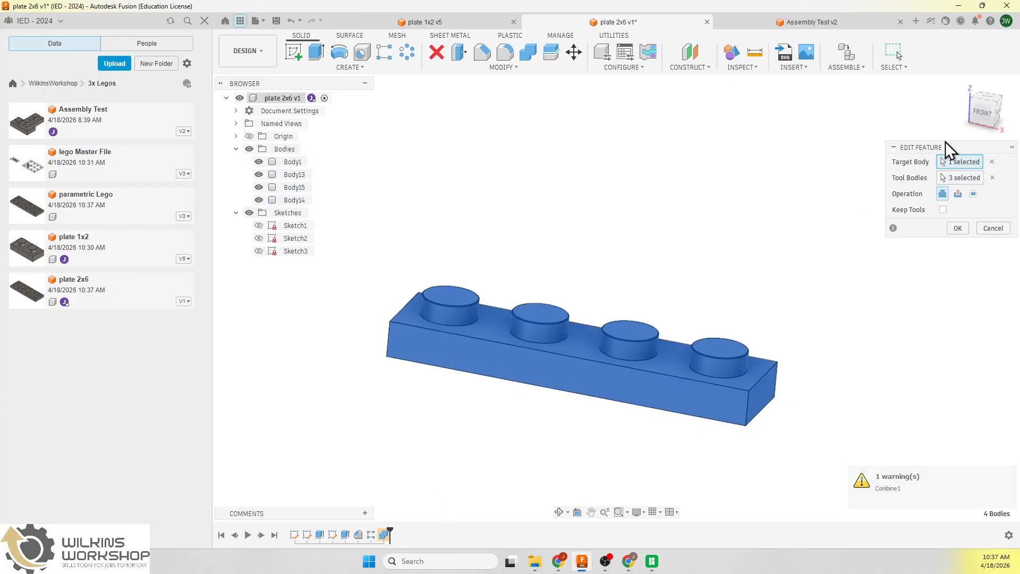
{"action": "left_click", "coordinate": [958, 228]}
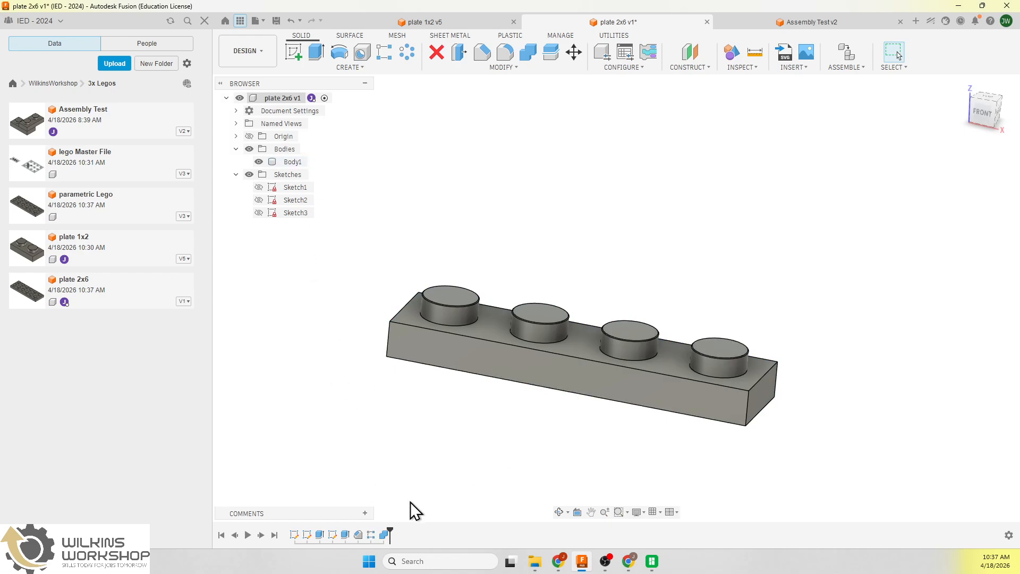
Save a copy of the design named plate 1x4 in the 3x Legos folder
{"action": "left_click", "coordinate": [257, 20]}
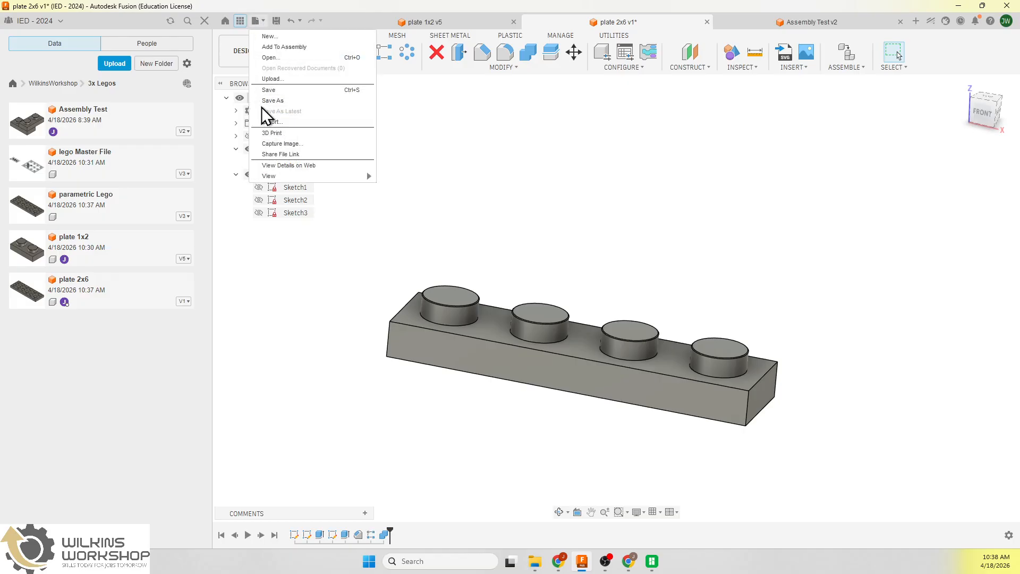
{"action": "left_click", "coordinate": [273, 98]}
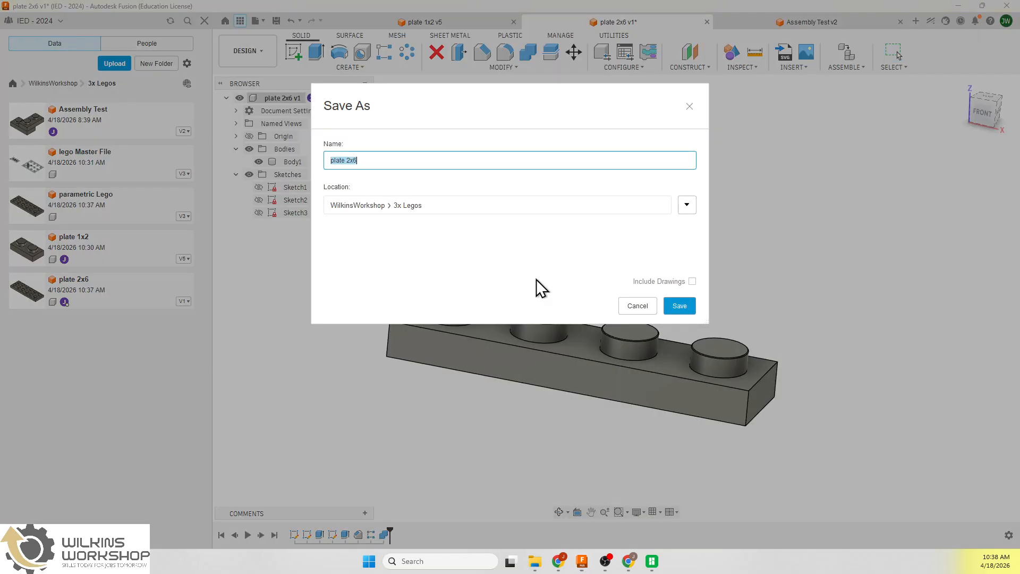
{"action": "left_click", "coordinate": [360, 159]}
{"action": "key", "text": "Return"}
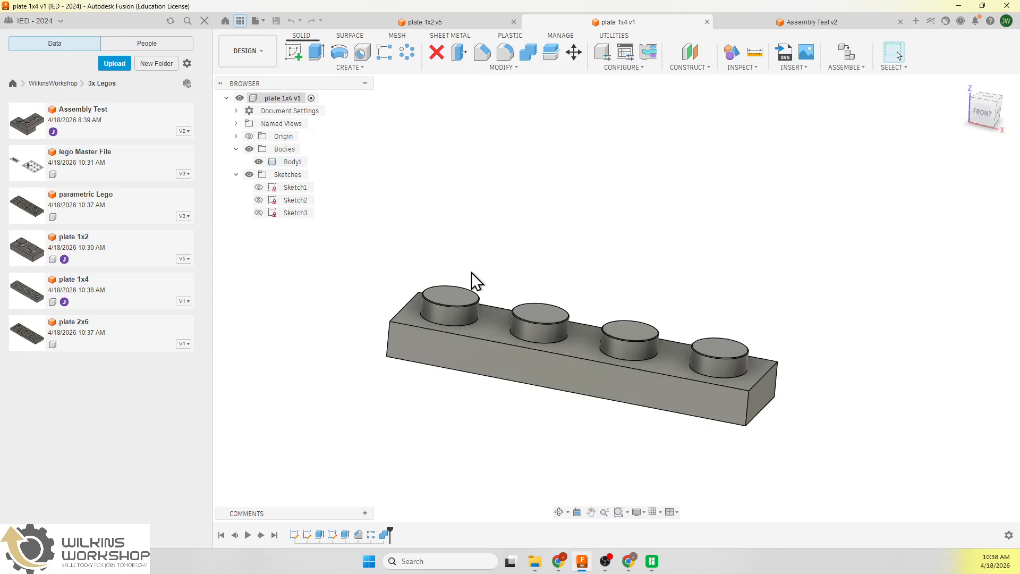
Start a sketch on the plate's underside and project the studded top face into it
{"action": "mouse_move", "coordinate": [597, 444]}
{"action": "middle_mouse_down", "text": "shift"}
{"action": "mouse_move", "coordinate": [598, 334]}
{"action": "mouse_move", "coordinate": [601, 451]}
{"action": "mouse_move", "coordinate": [587, 449]}
{"action": "mouse_move", "coordinate": [558, 319]}
{"action": "middle_mouse_up", "text": "shift"}
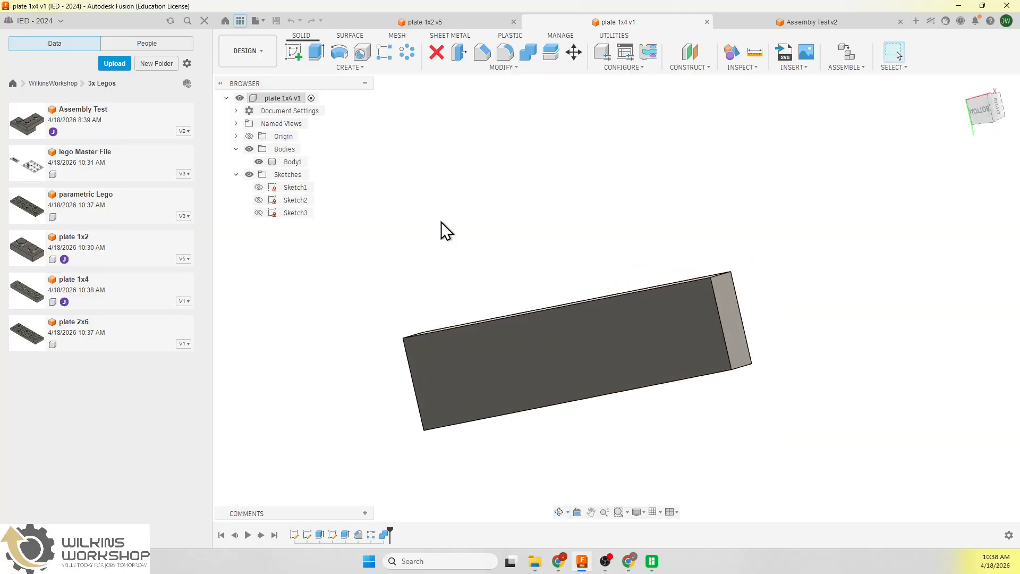
{"action": "left_click", "coordinate": [298, 47]}
{"action": "left_click", "coordinate": [614, 335]}
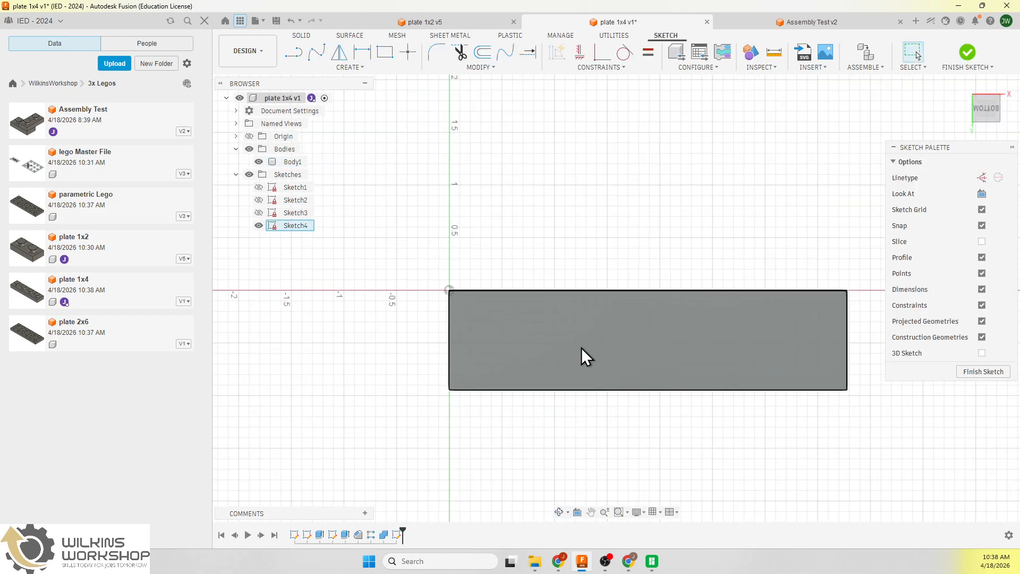
{"action": "middle_click_drag", "start_coordinate": [584, 225], "coordinate": [507, 304], "text": "shift"}
{"action": "key", "text": "p"}
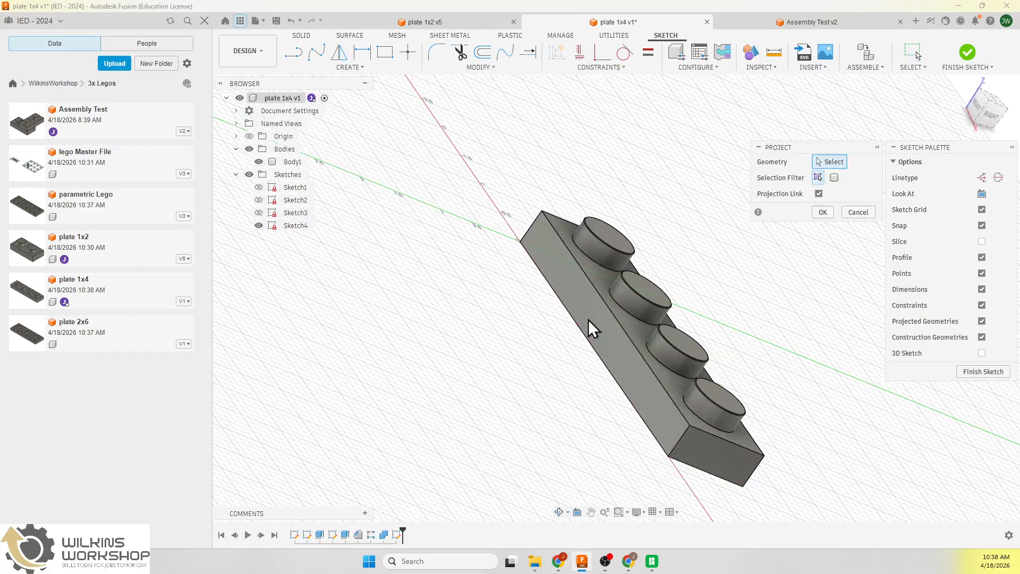
{"action": "left_click", "coordinate": [630, 323]}
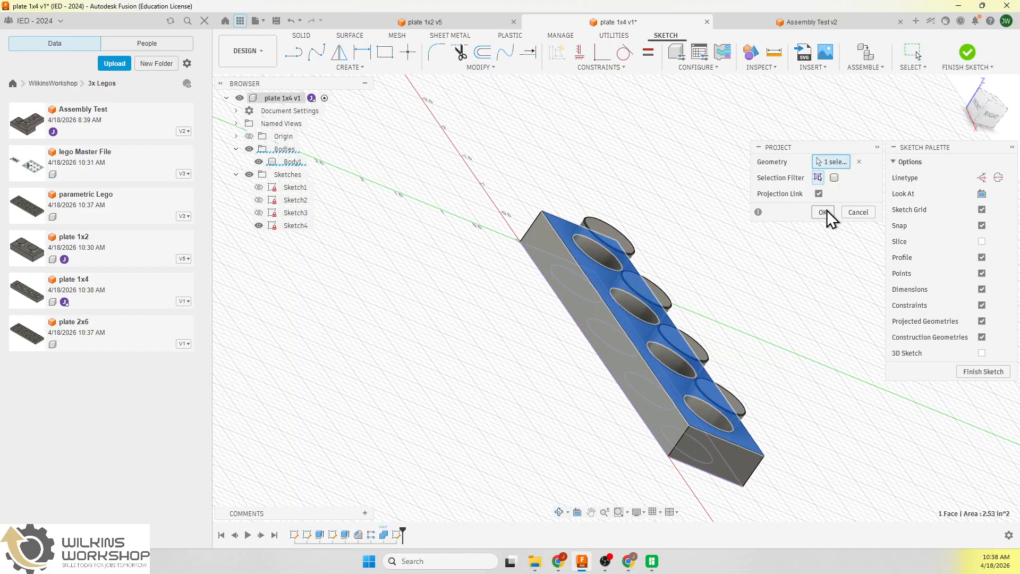
{"action": "left_click", "coordinate": [823, 212]}
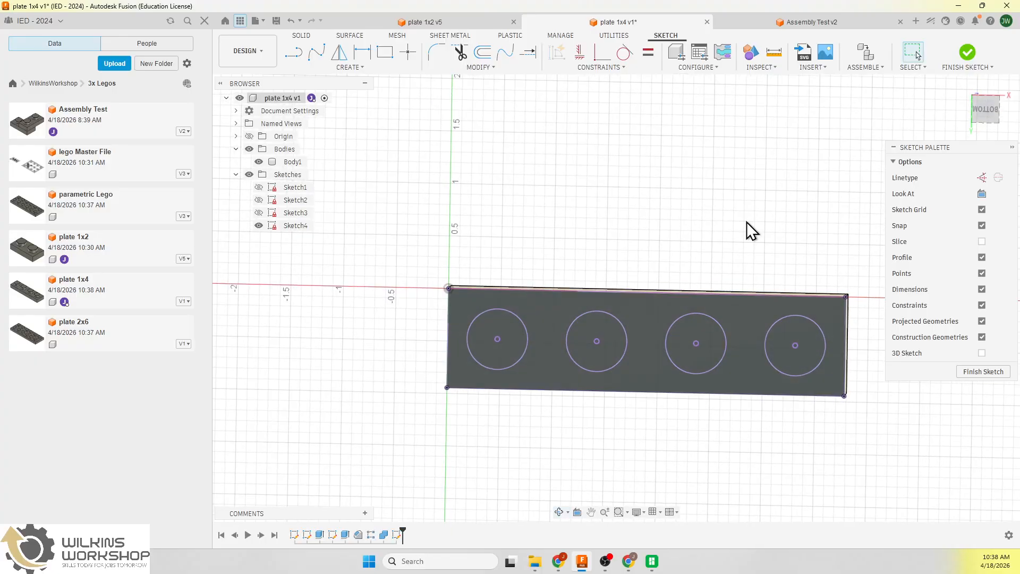
Sketch a rectangle about 3.57 by 0.76 in around the four projected stud circles, inside the plate outline
{"action": "left_click", "coordinate": [386, 52]}
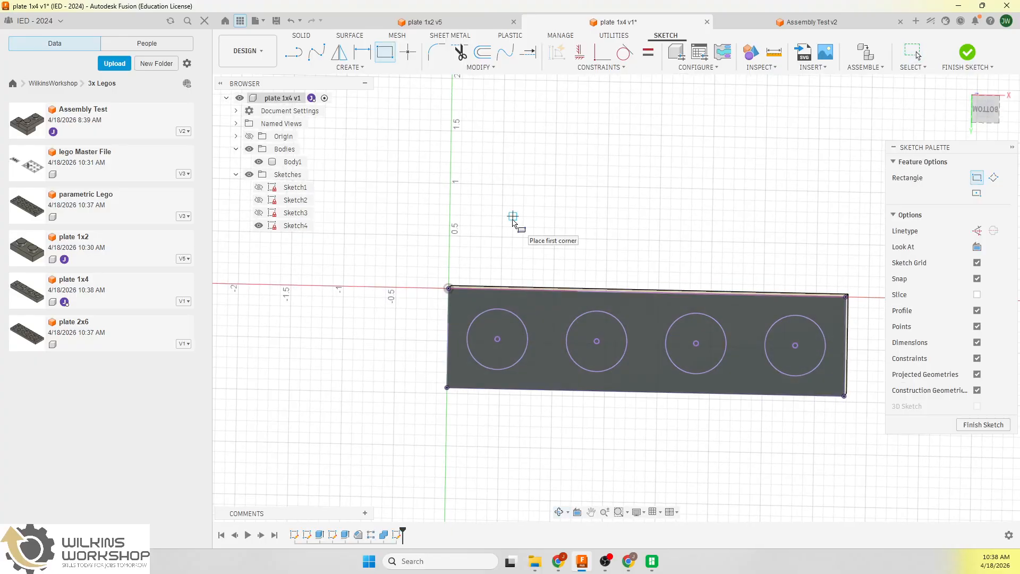
{"action": "left_click", "coordinate": [460, 299]}
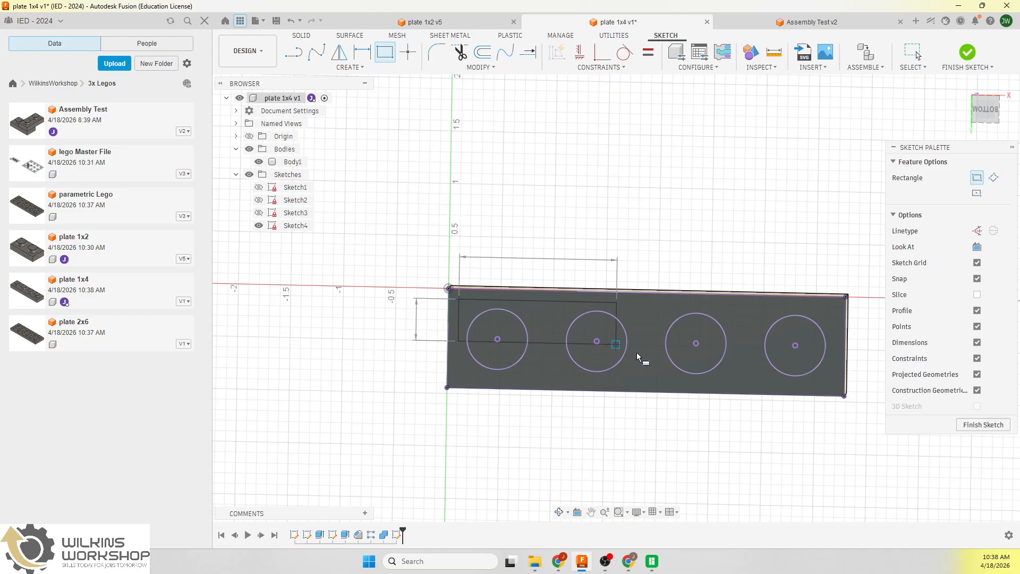
{"action": "left_click", "coordinate": [834, 386]}
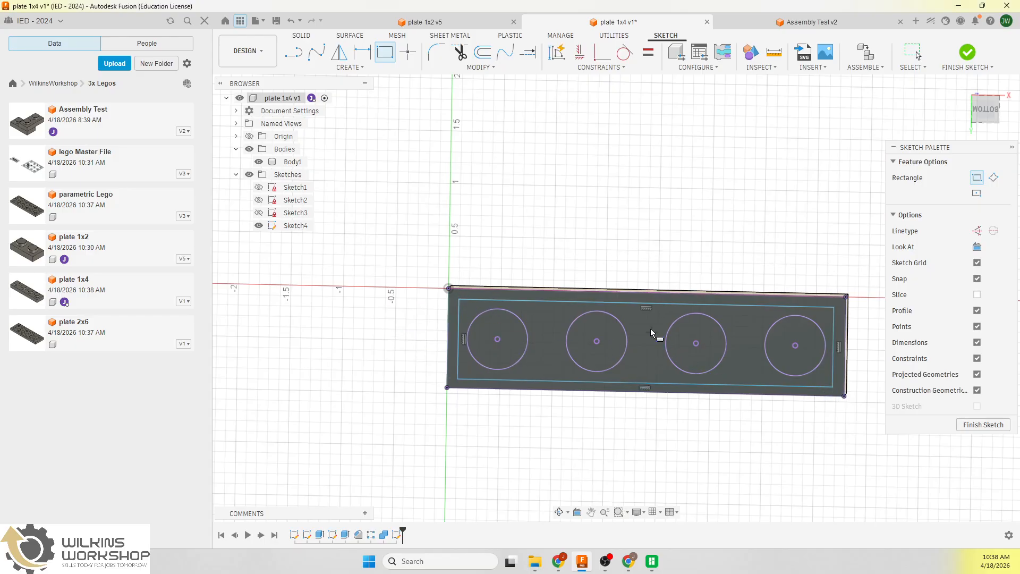
{"action": "key", "text": "Escape"}
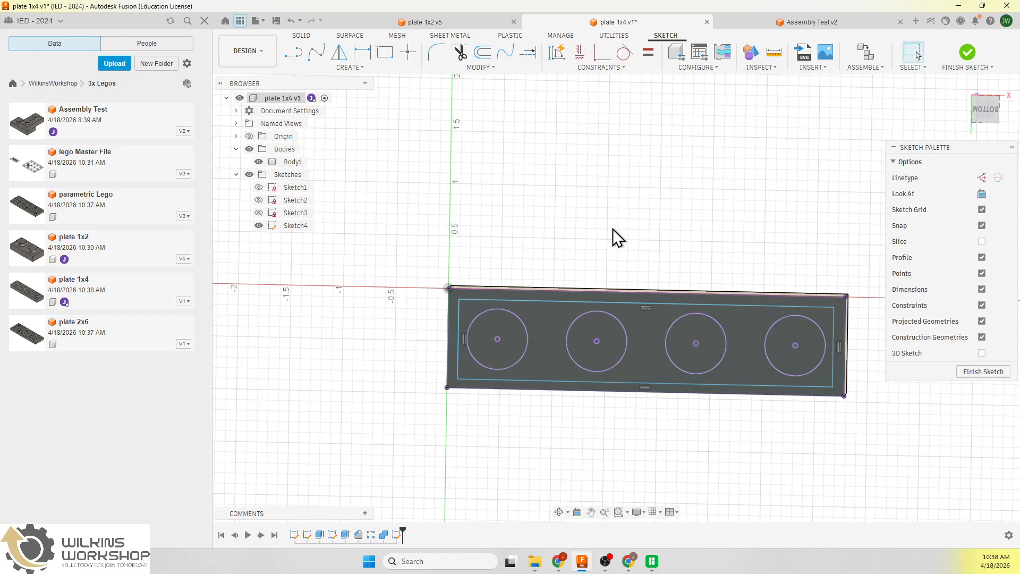
Convert all four sides of the sketched rectangle to construction lines
{"action": "left_click", "coordinate": [589, 304]}
{"action": "key", "text": "x"}
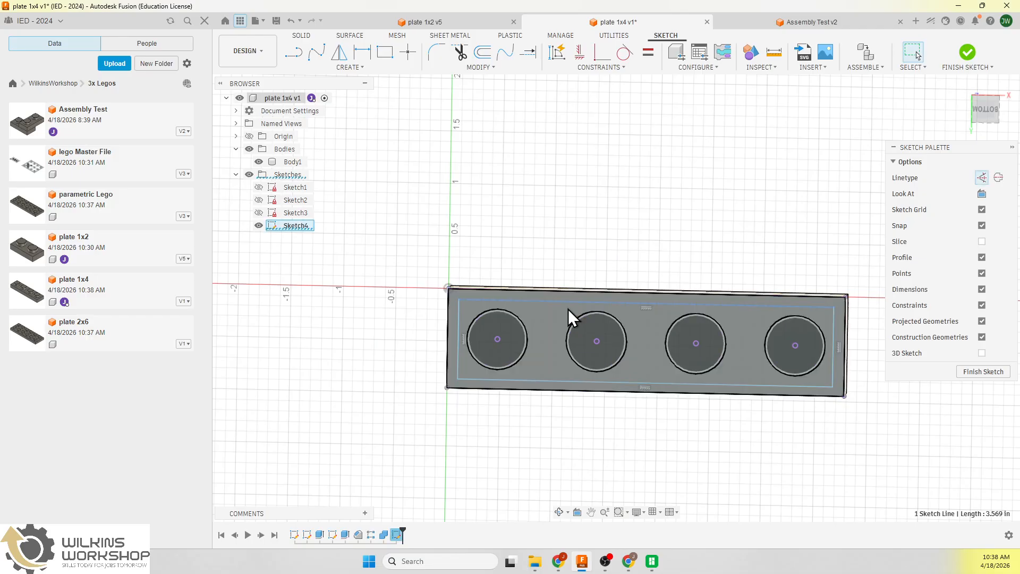
{"action": "left_click", "coordinate": [459, 318]}
{"action": "key", "text": "x"}
{"action": "left_click", "coordinate": [542, 379]}
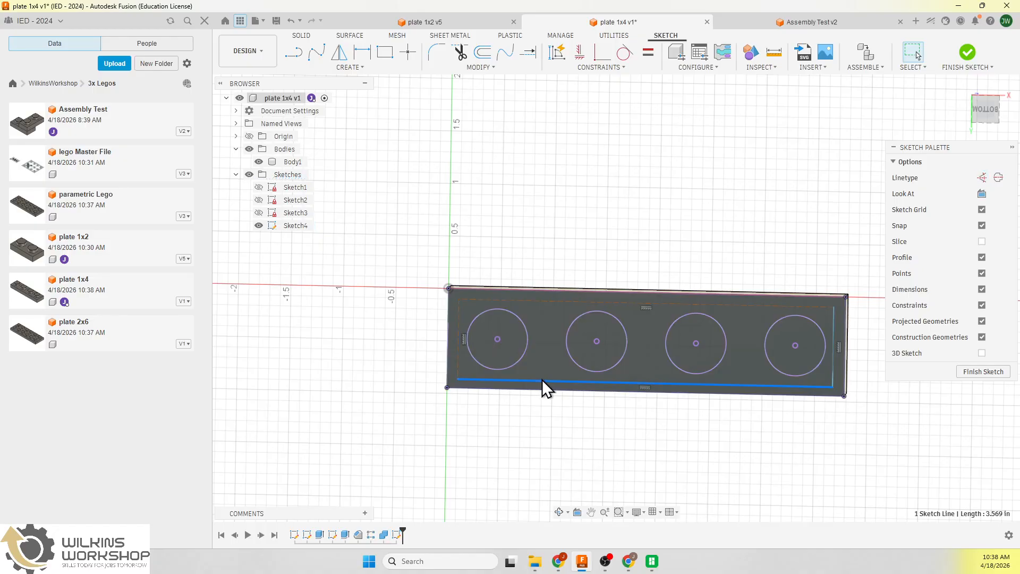
{"action": "key", "text": "x"}
{"action": "left_click", "coordinate": [833, 336]}
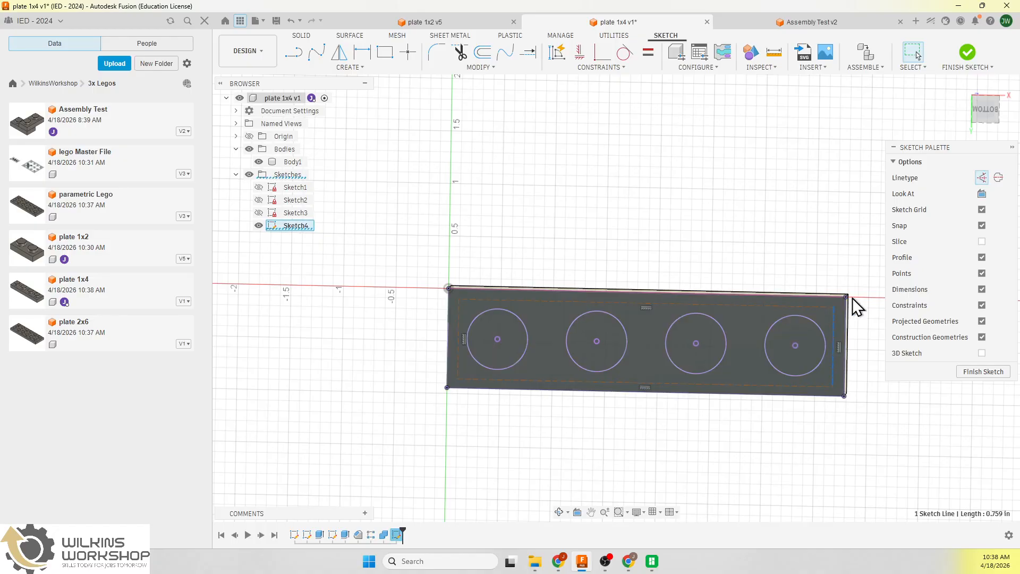
{"action": "key", "text": "x"}
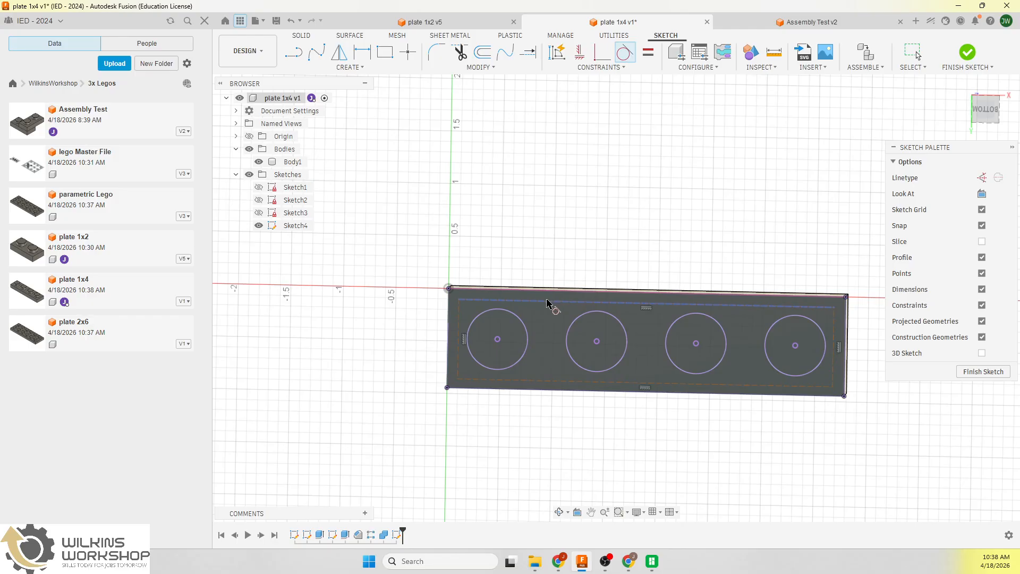
Constrain the four sides of the construction rectangle tangent to the projected stud circles
{"action": "left_click", "coordinate": [553, 303]}
{"action": "key", "text": "x"}
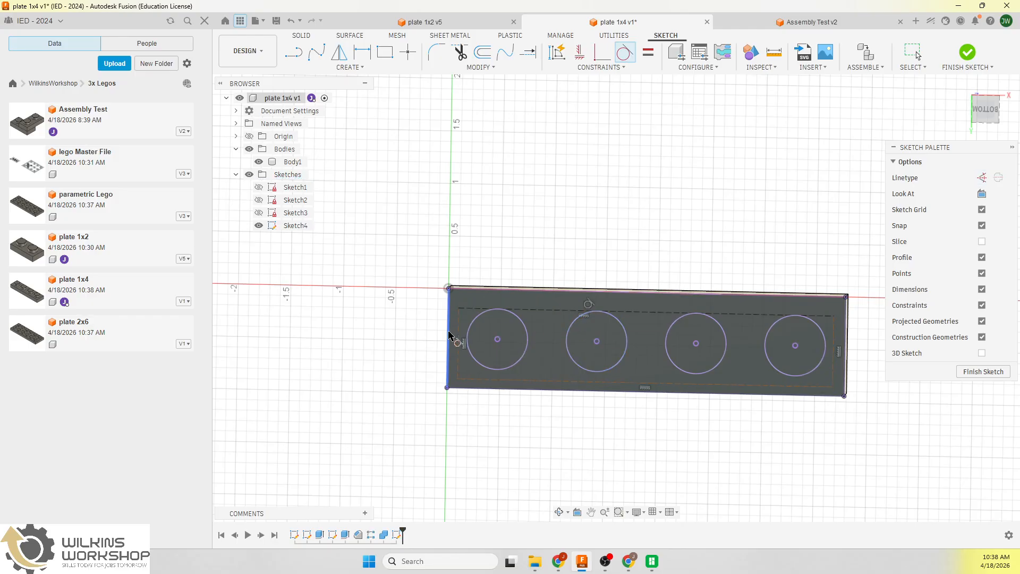
{"action": "left_click", "coordinate": [460, 342]}
{"action": "key", "text": "x"}
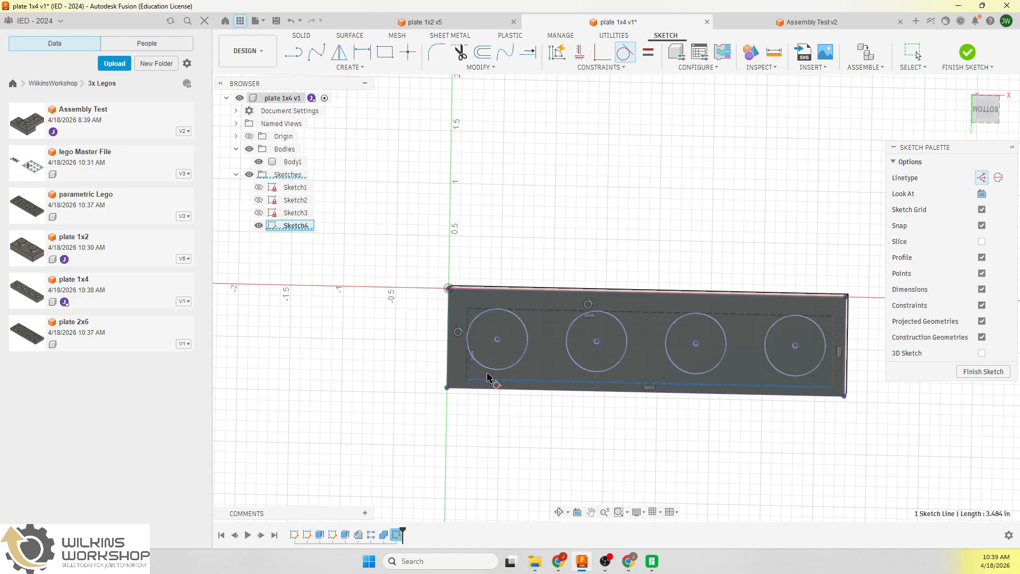
{"action": "left_click", "coordinate": [837, 347]}
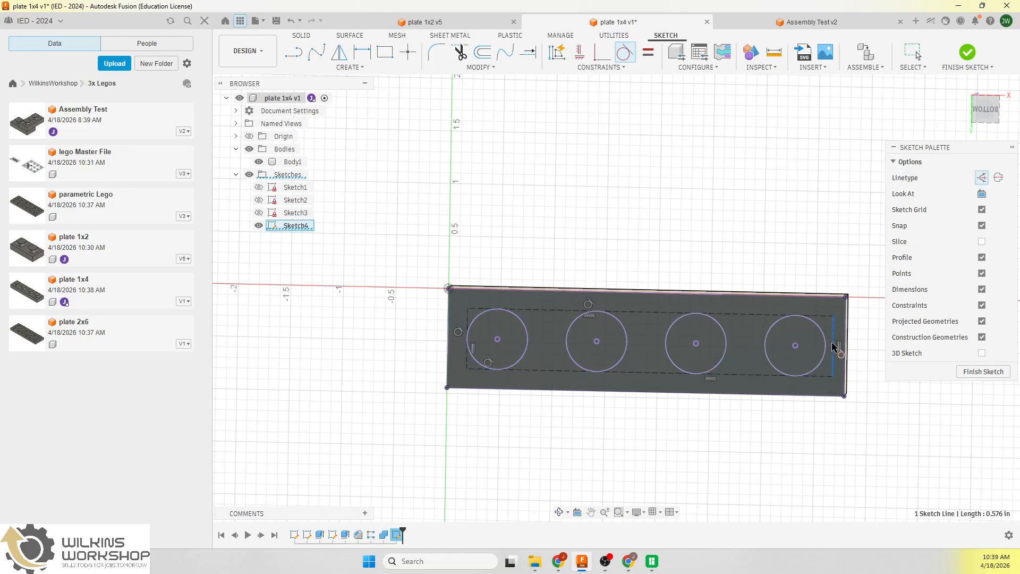
{"action": "key", "text": "x"}
Offset the chained construction rectangle by the kerf parameter
{"action": "key", "text": "o"}
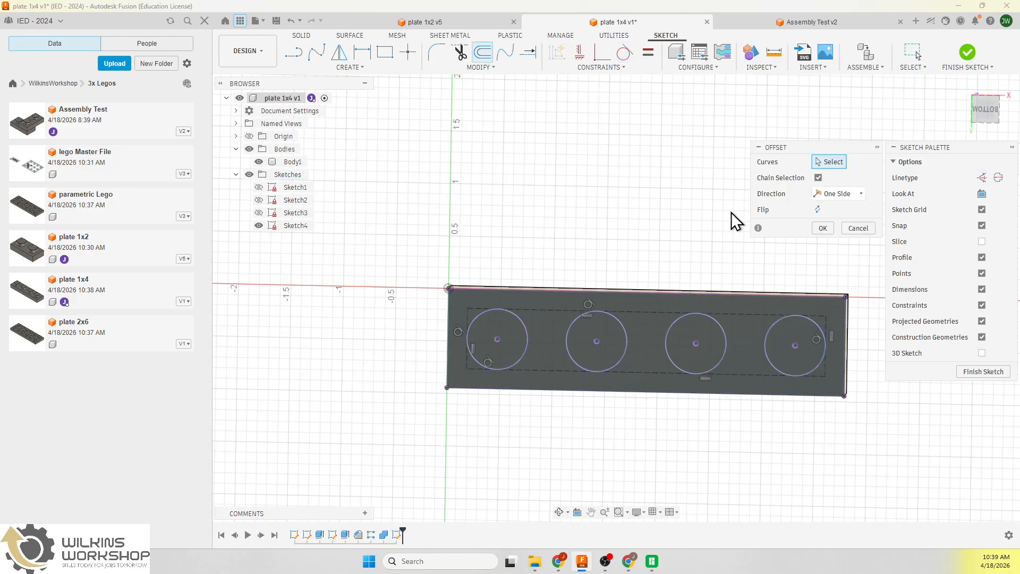
{"action": "left_click", "coordinate": [672, 313]}
{"action": "type", "text": ".004"}
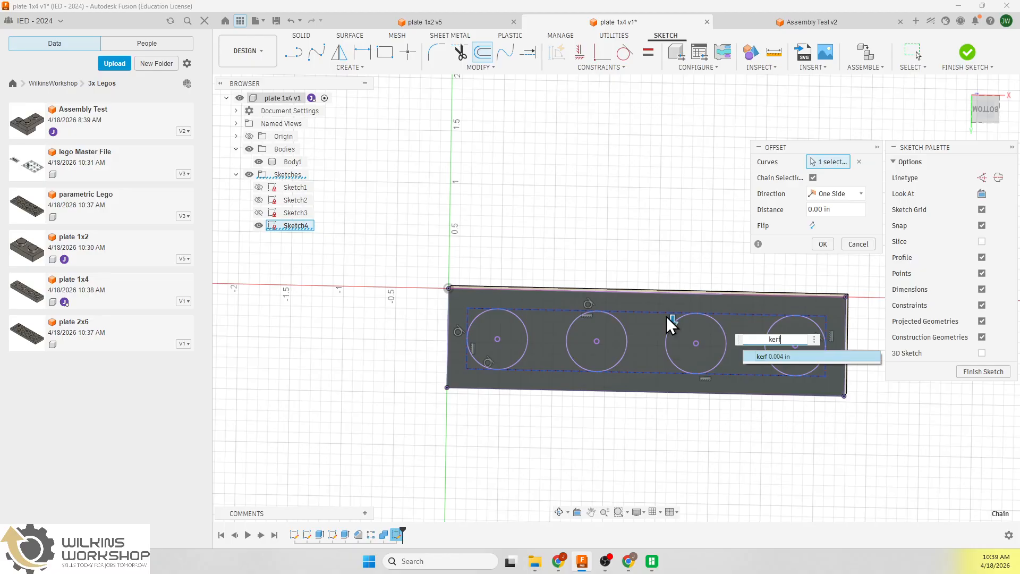
{"action": "key", "text": "Return"}
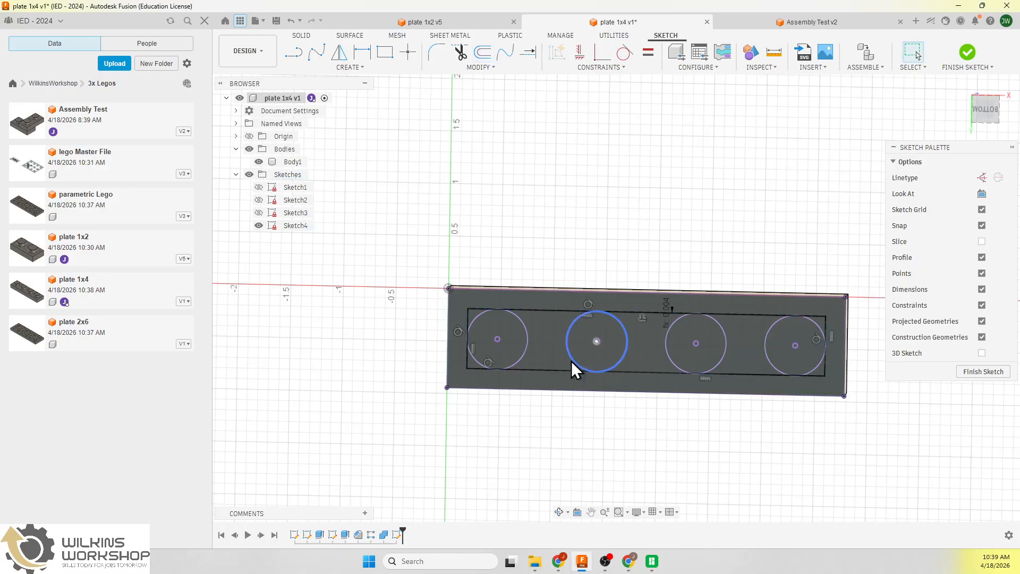
Draw a construction line from the first stud circle's center to the last stud circle's center
{"action": "scroll", "coordinate": [546, 364], "scroll_direction": "up", "scroll_amount": 2}
{"action": "key", "text": "l"}
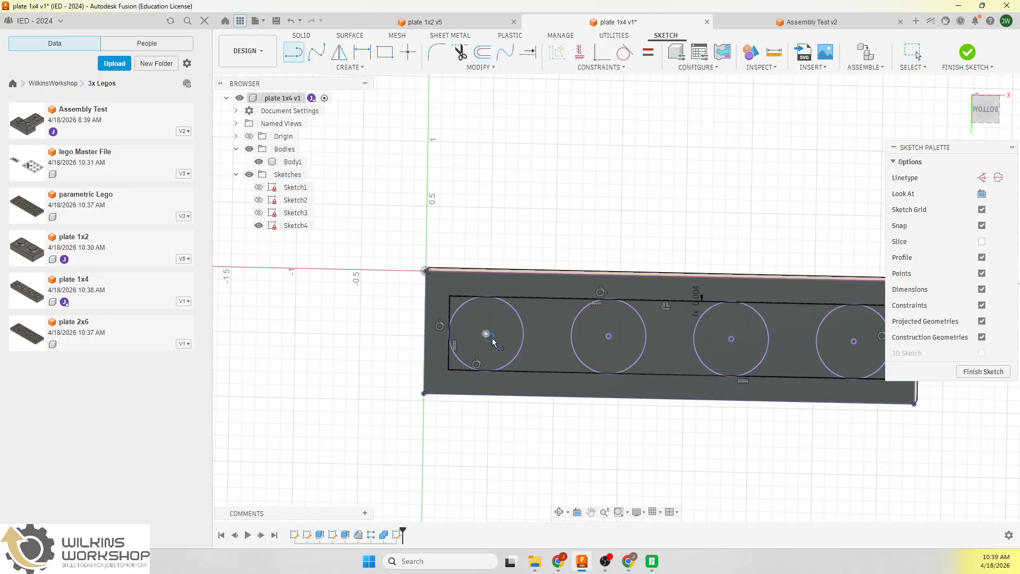
{"action": "left_click", "coordinate": [486, 334]}
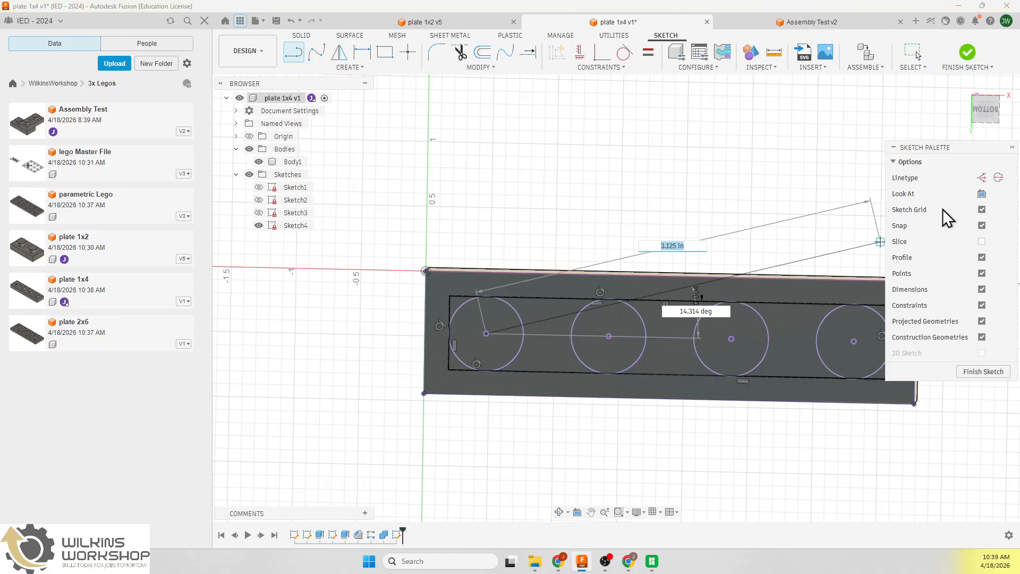
{"action": "left_click", "coordinate": [982, 177]}
{"action": "left_click", "coordinate": [854, 341]}
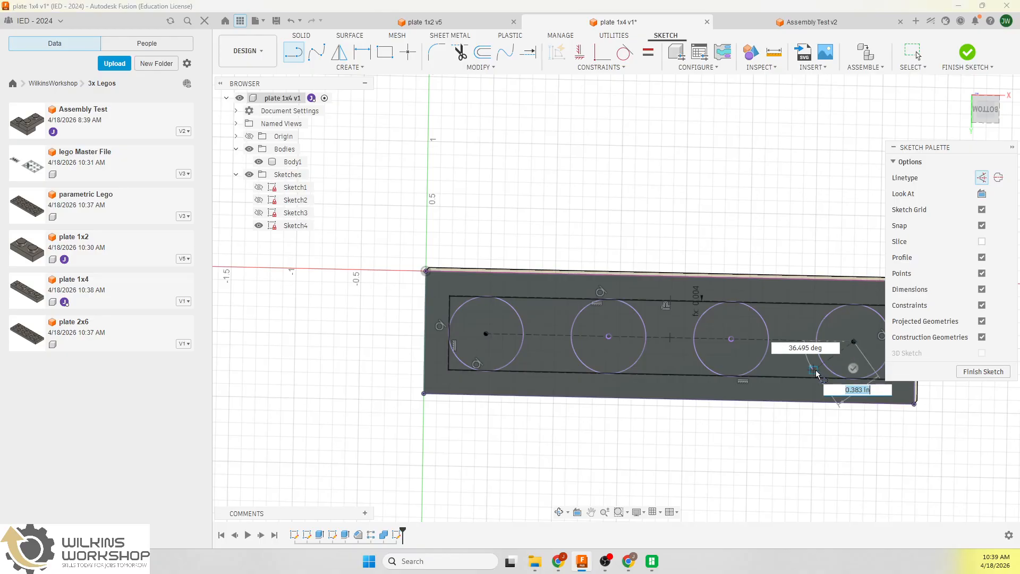
{"action": "key", "text": "Escape"}
{"action": "left_click", "coordinate": [823, 363]}
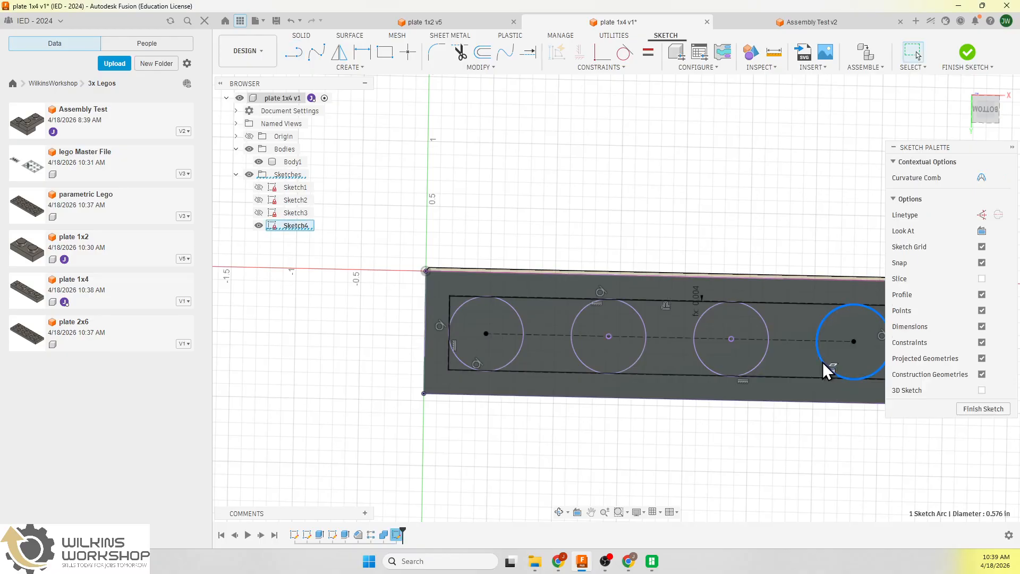
Convert the projected stud circles to construction geometry
{"action": "left_click", "coordinate": [757, 366]}
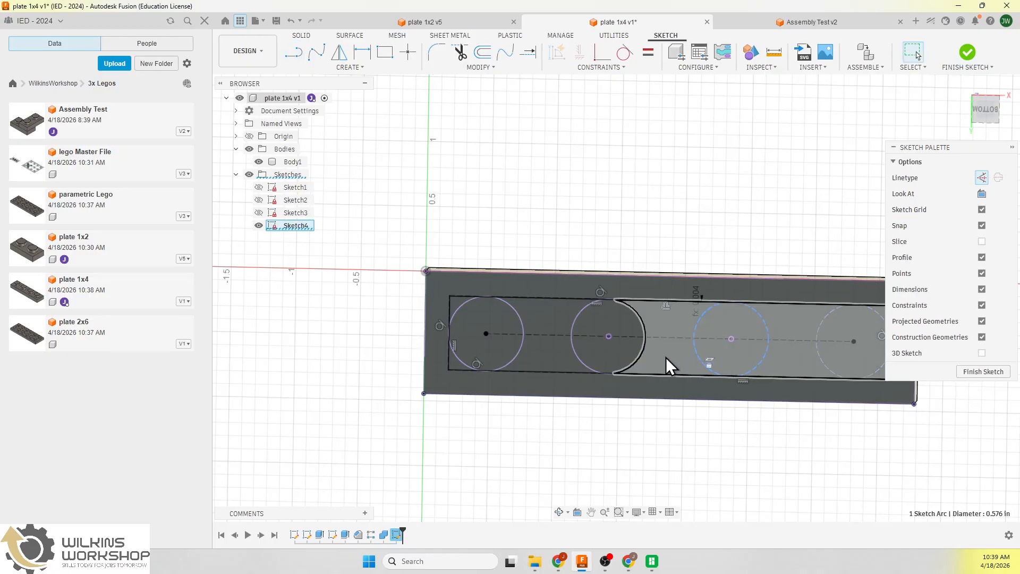
{"action": "left_click", "coordinate": [637, 356]}
{"action": "key", "text": "x"}
{"action": "left_click", "coordinate": [518, 355]}
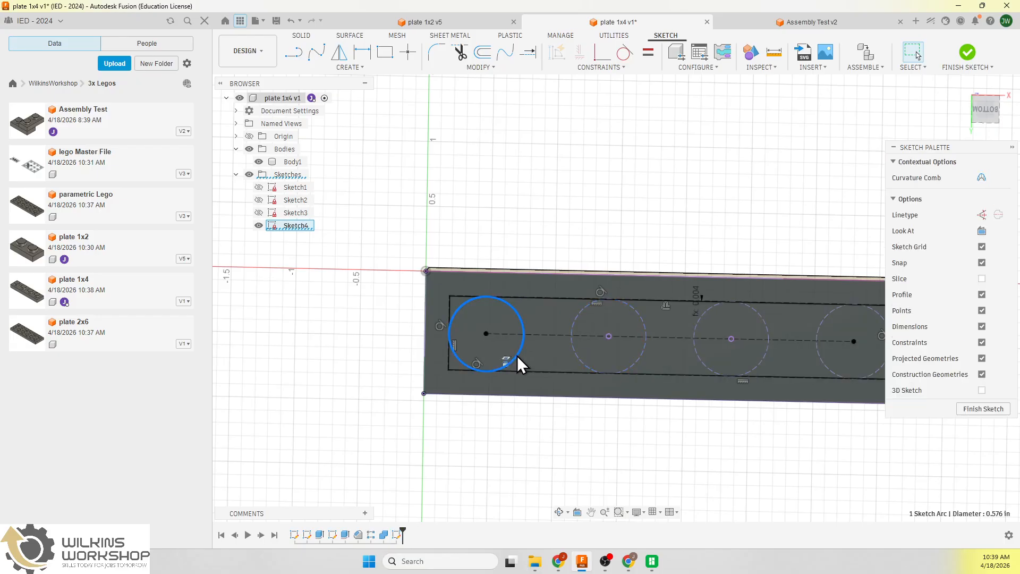
{"action": "key", "text": "x"}
{"action": "left_click", "coordinate": [549, 211]}
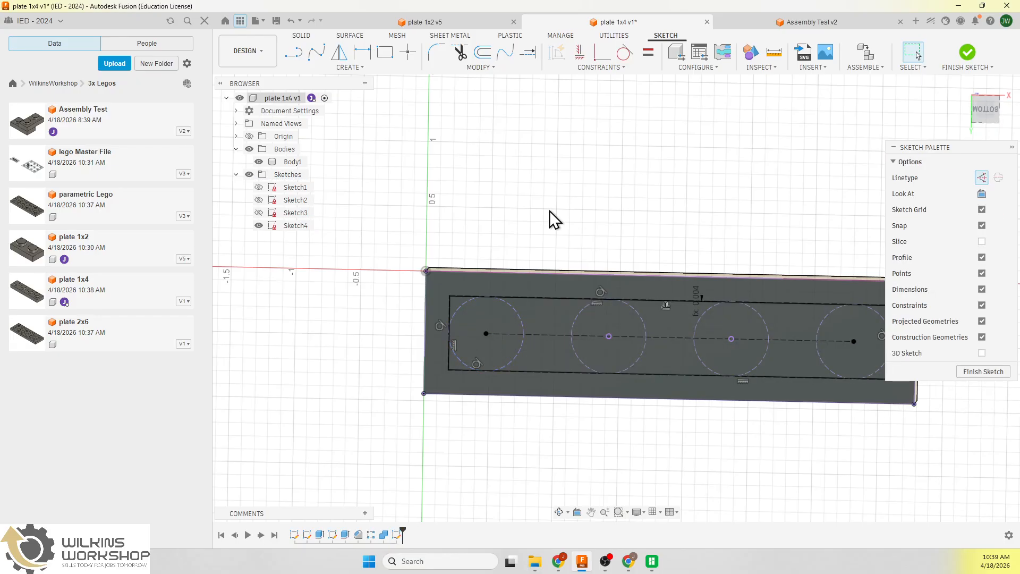
Draw three construction circles centered on the centerline between neighboring stud circles and tangent to the studs on both sides
{"action": "key", "text": "c"}
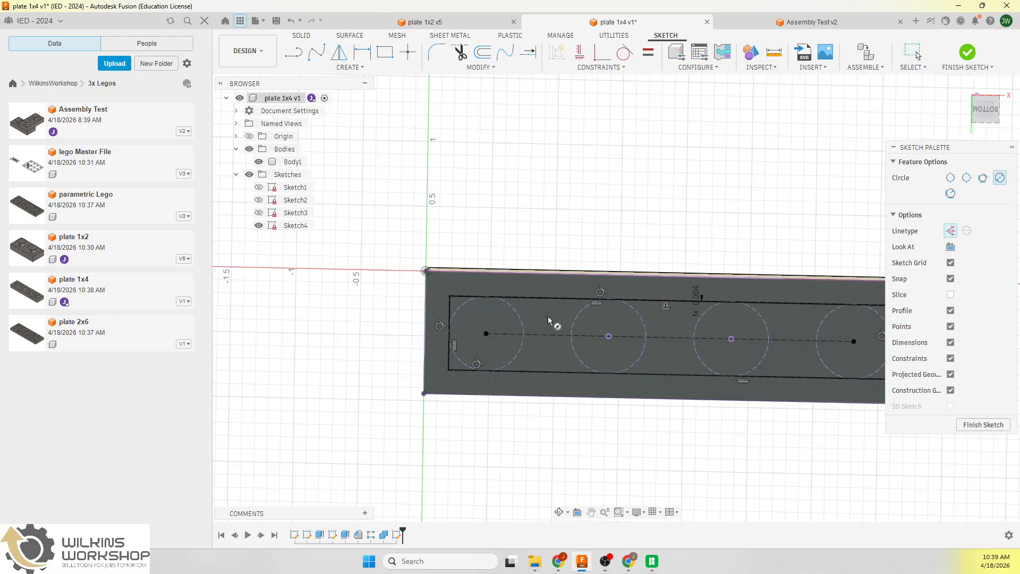
{"action": "left_click", "coordinate": [572, 336]}
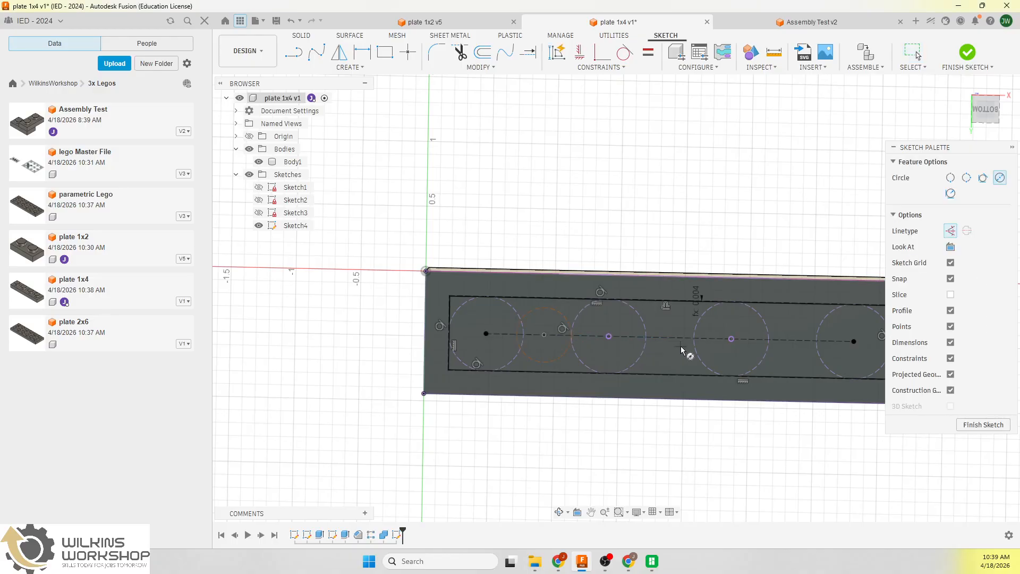
{"action": "left_click", "coordinate": [671, 338]}
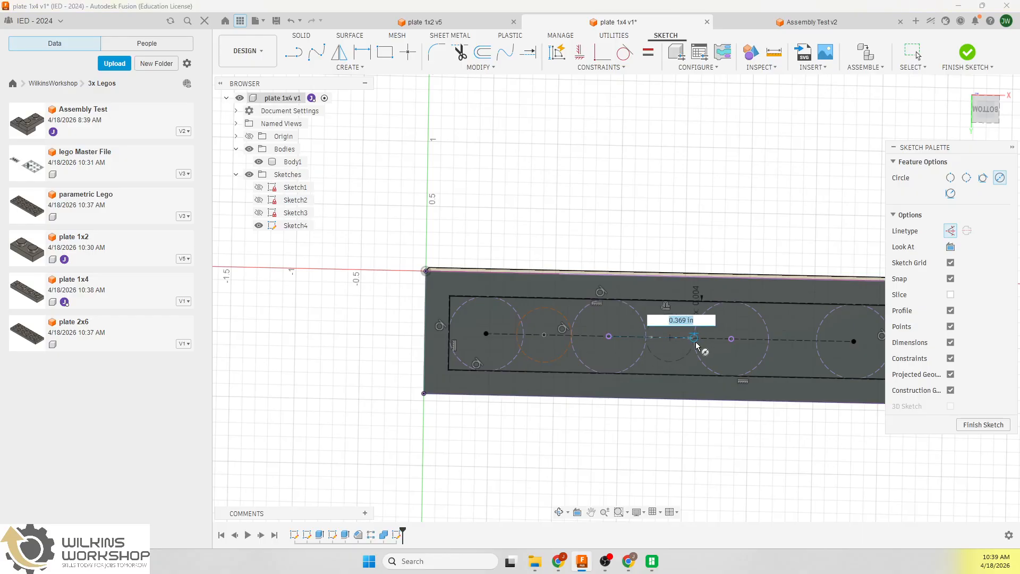
{"action": "left_click", "coordinate": [700, 347]}
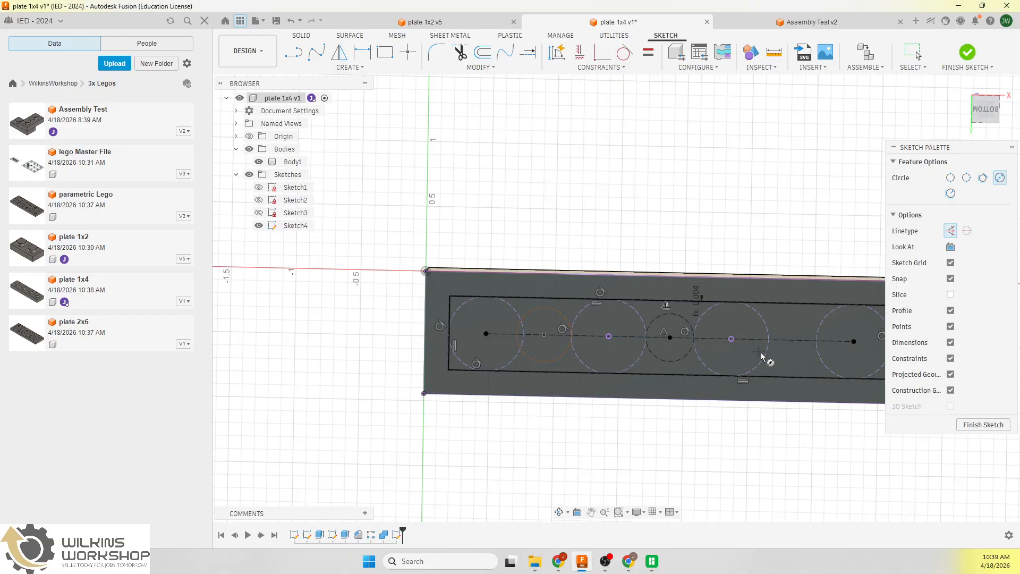
{"action": "left_click", "coordinate": [792, 340]}
{"action": "left_click", "coordinate": [816, 374]}
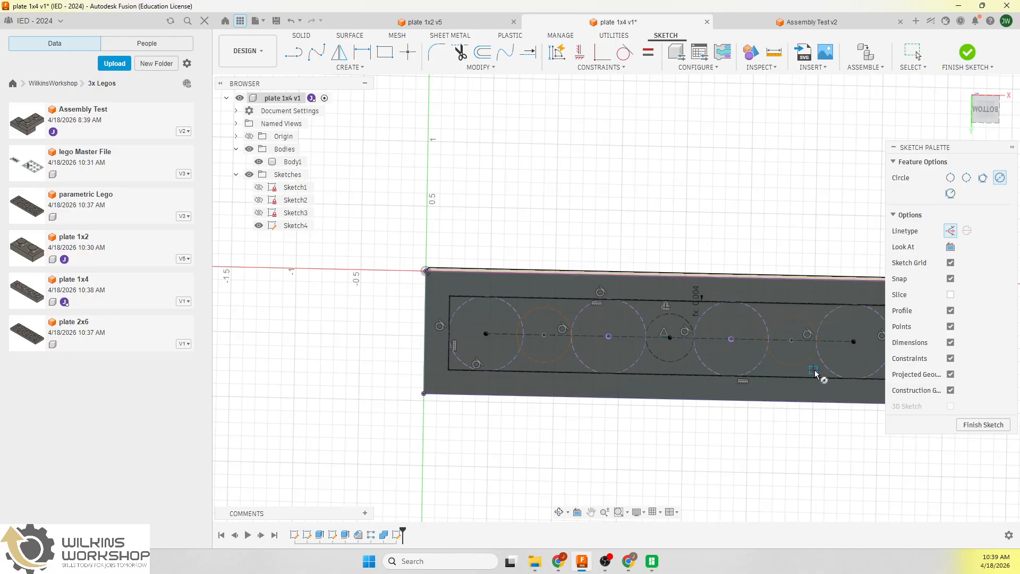
{"action": "key", "text": "d"}
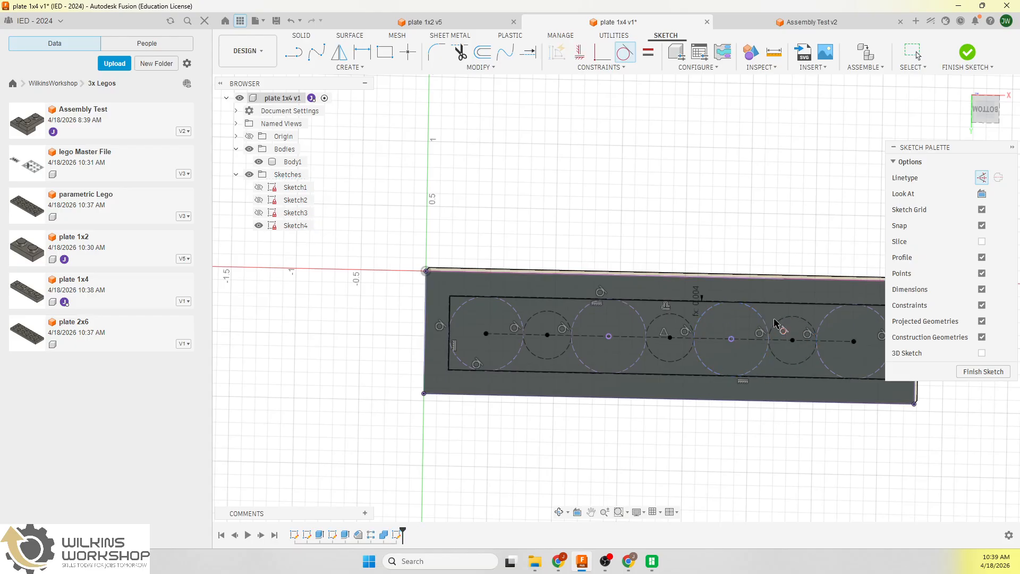
Offset the first small construction circle outward by kerf*5/4
{"action": "left_click", "coordinate": [482, 53]}
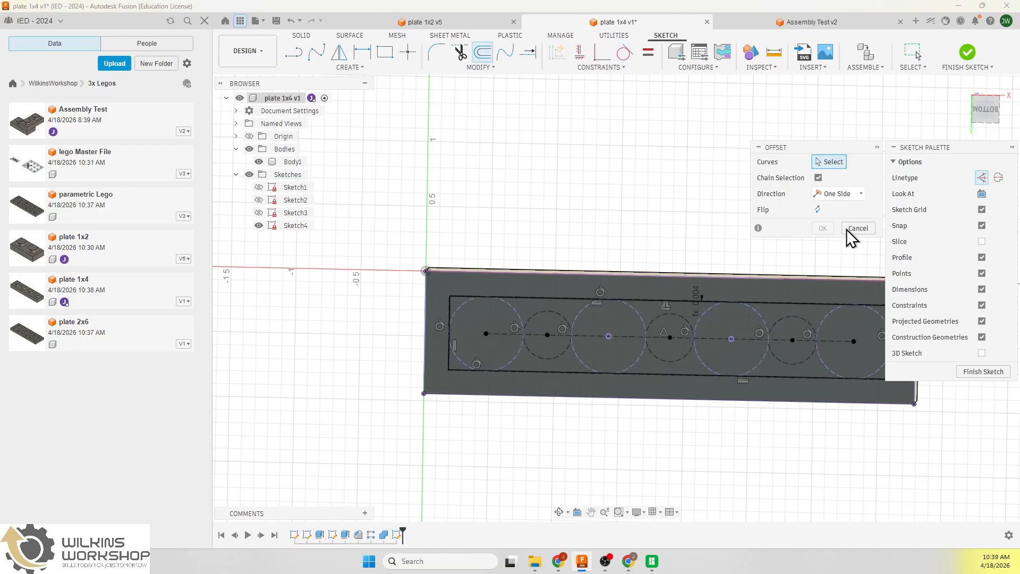
{"action": "left_click", "coordinate": [564, 315]}
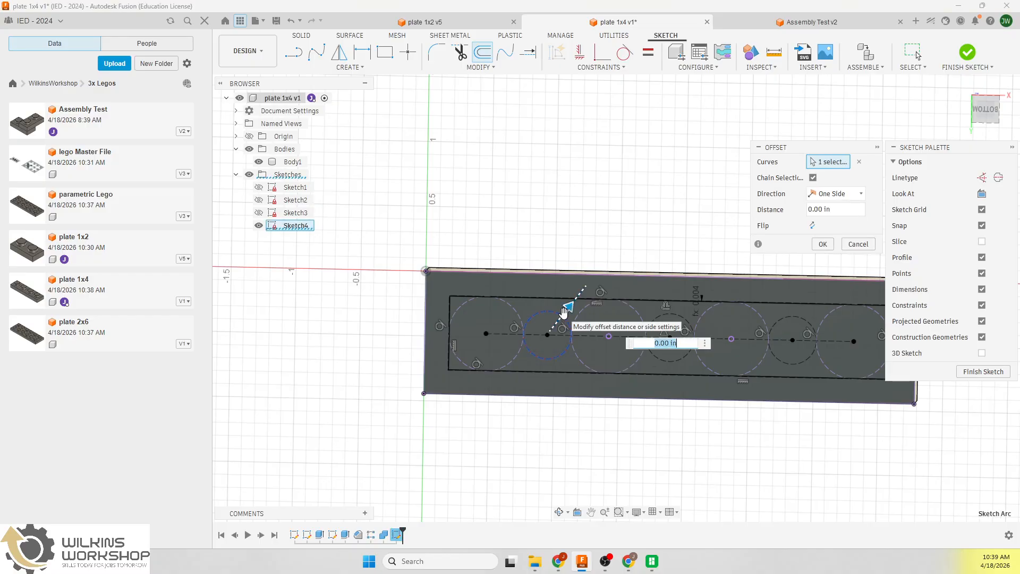
{"action": "type", "text": "kerf*5/4"}
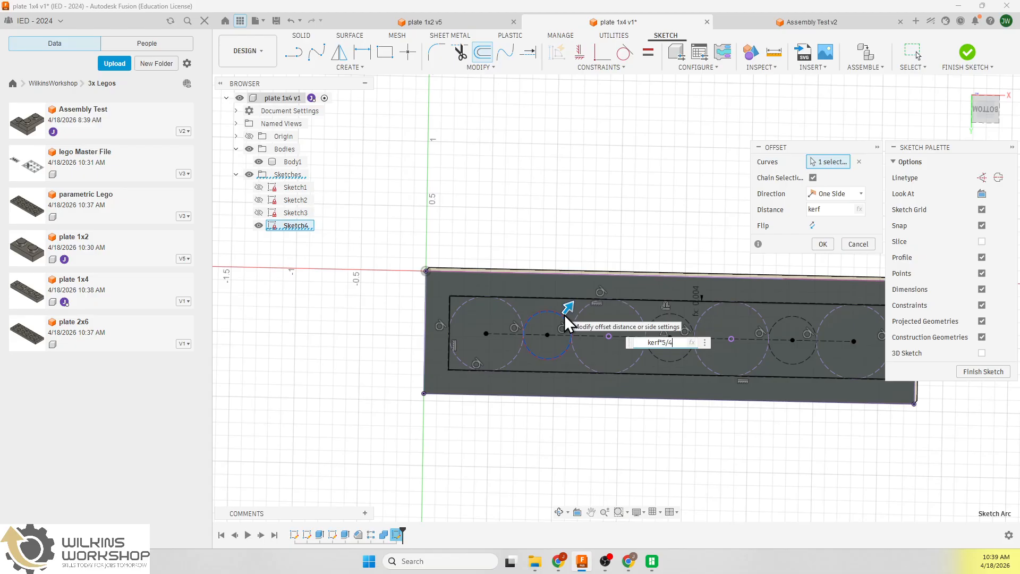
{"action": "key", "text": "Return"}
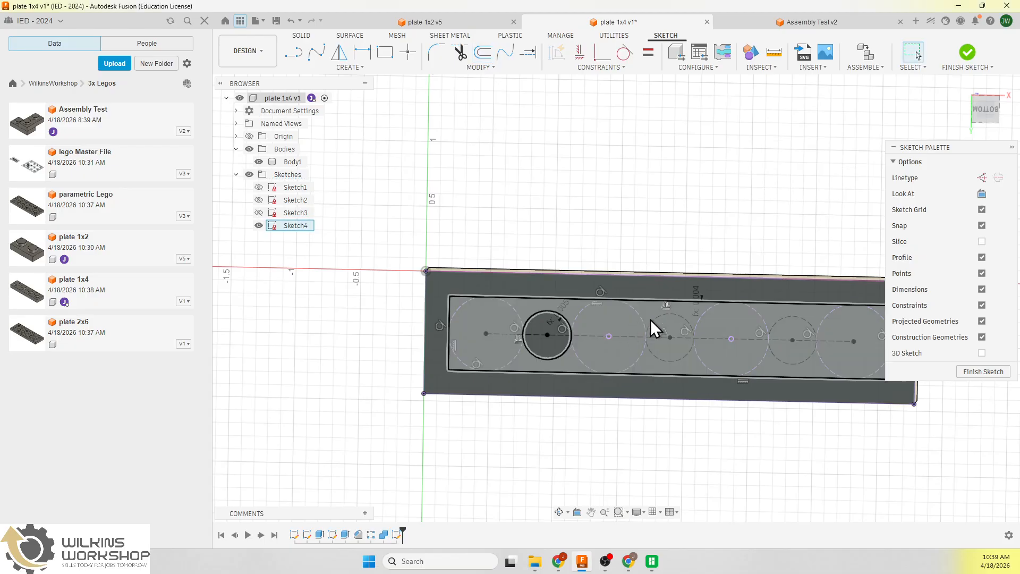
{"action": "key", "text": "c"}
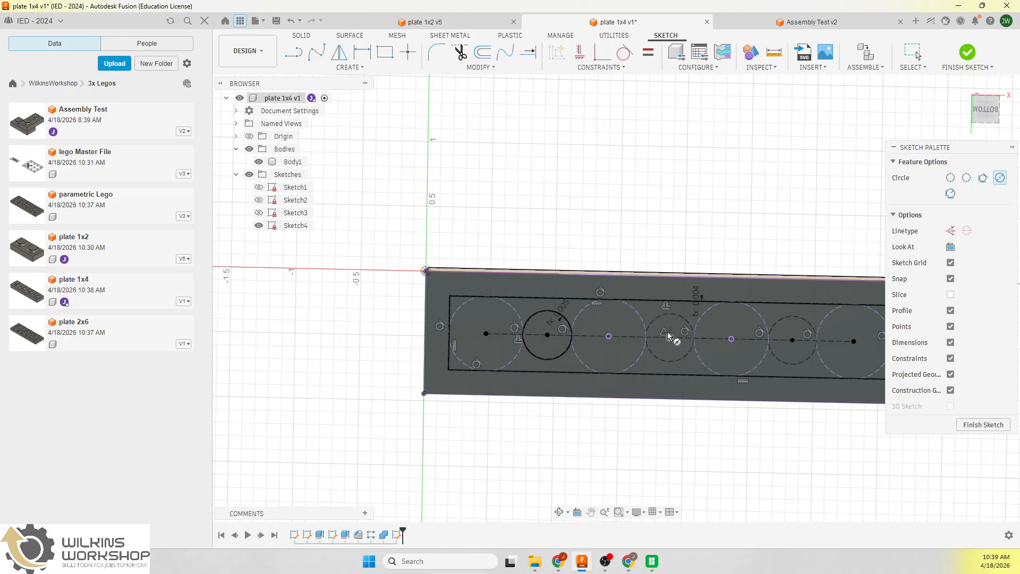
{"action": "key", "text": "Escape"}
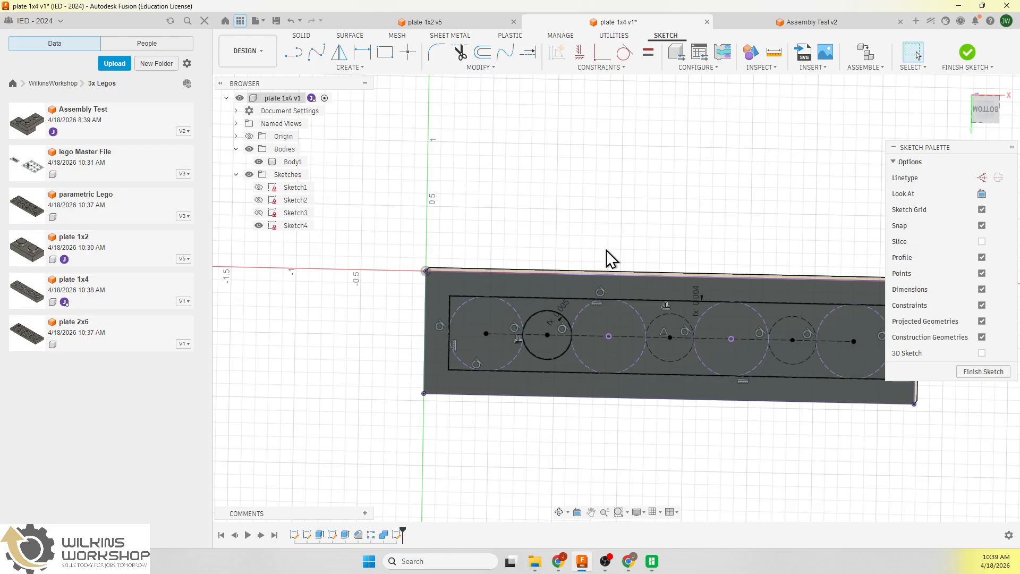
{"action": "key", "text": "o"}
{"action": "left_click", "coordinate": [664, 314]}
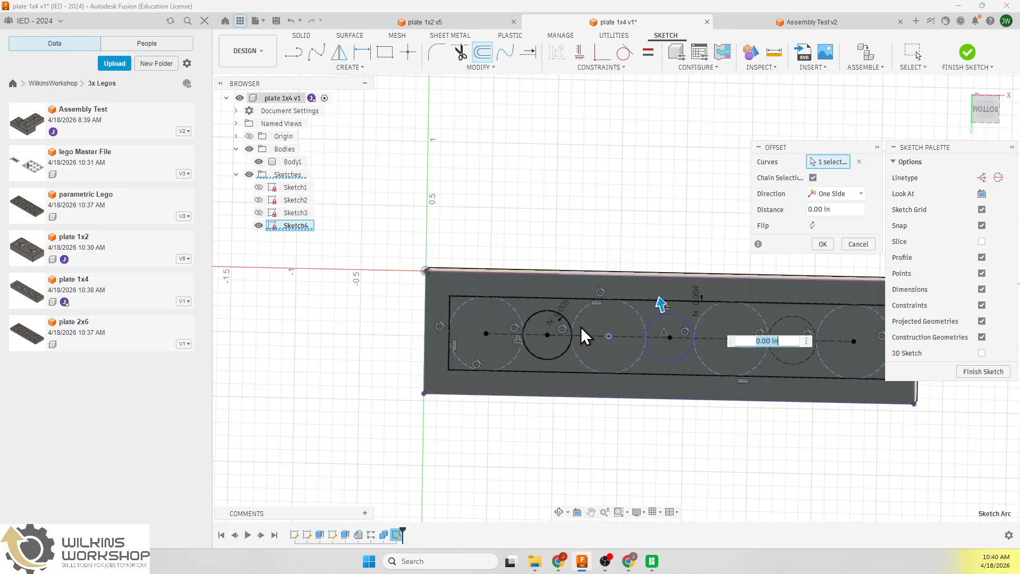
{"action": "key", "text": "Escape"}
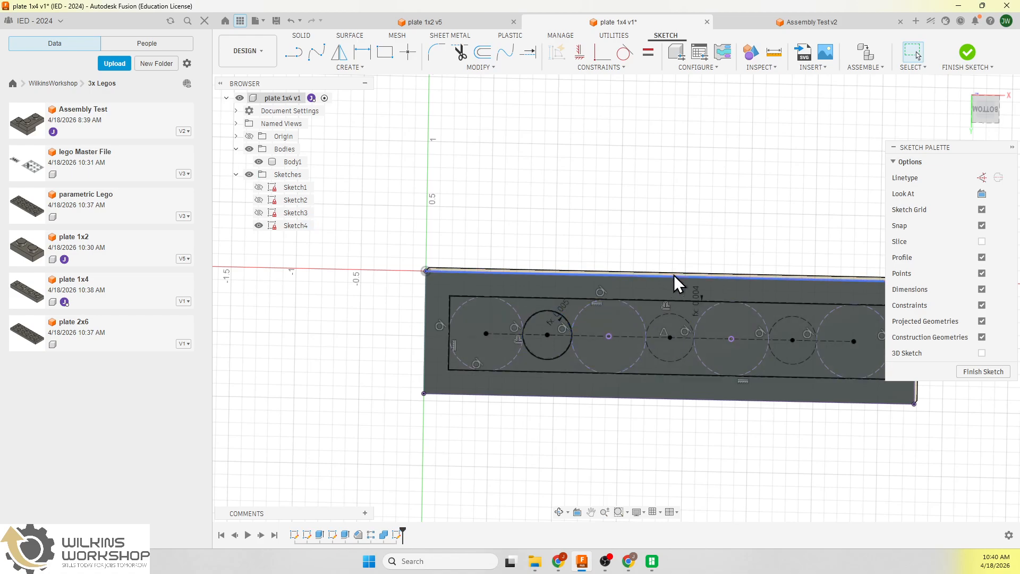
Draw solid circles about 0.46 in and 0.47 in in diameter, concentric with the second and third small construction circles
{"action": "key", "text": "c"}
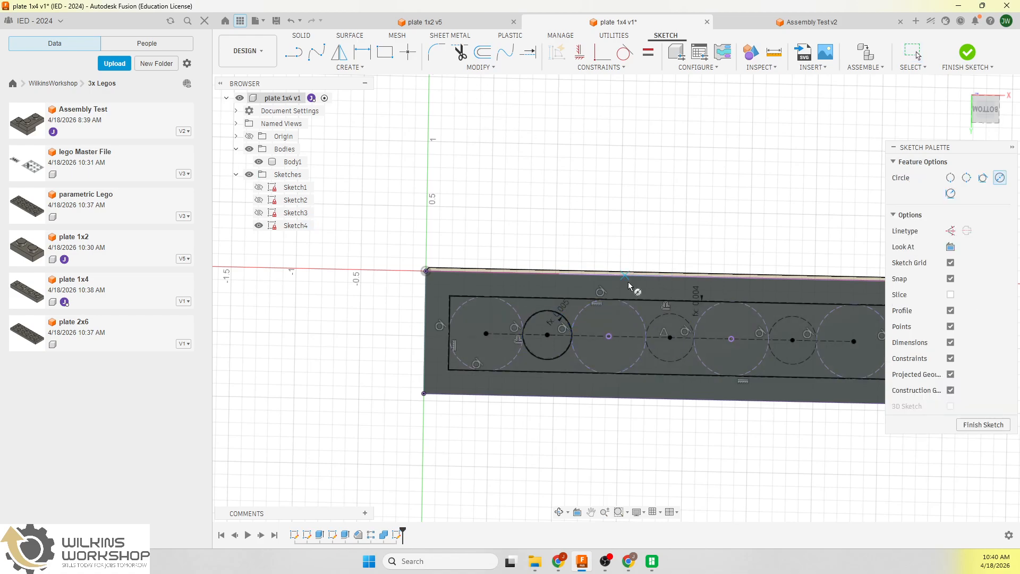
{"action": "left_click", "coordinate": [671, 339]}
{"action": "left_click", "coordinate": [655, 363]}
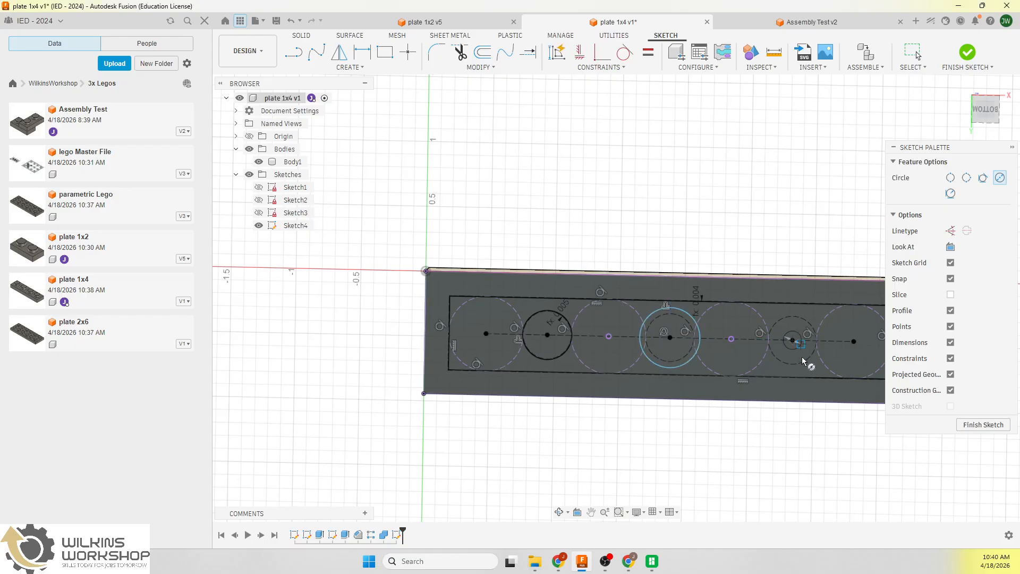
{"action": "left_click", "coordinate": [793, 340]}
{"action": "left_click", "coordinate": [800, 371]}
Constrain the two new solid circles equal to the first offset circle and finish the sketch
{"action": "left_click", "coordinate": [648, 52]}
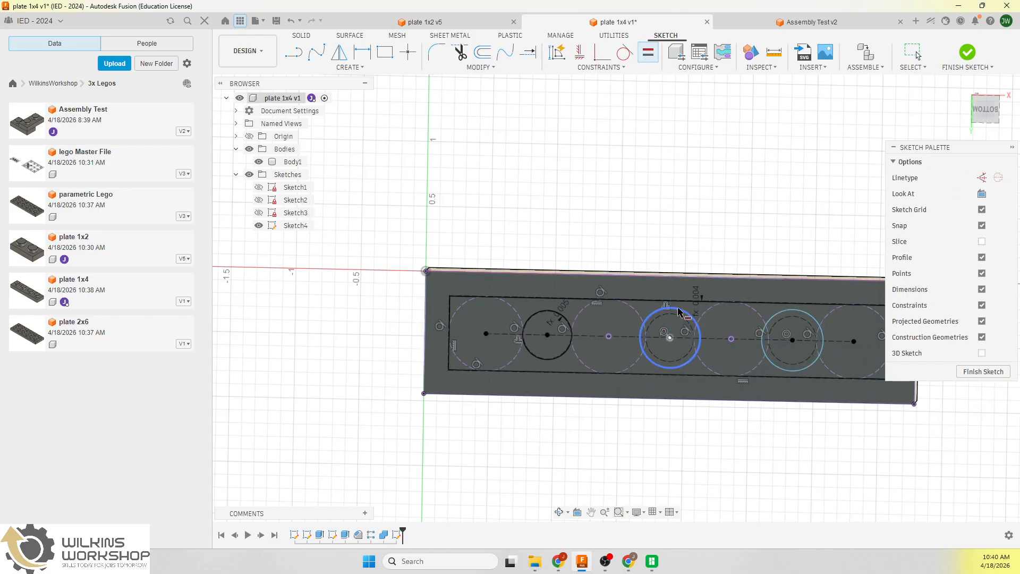
{"action": "left_click", "coordinate": [681, 313]}
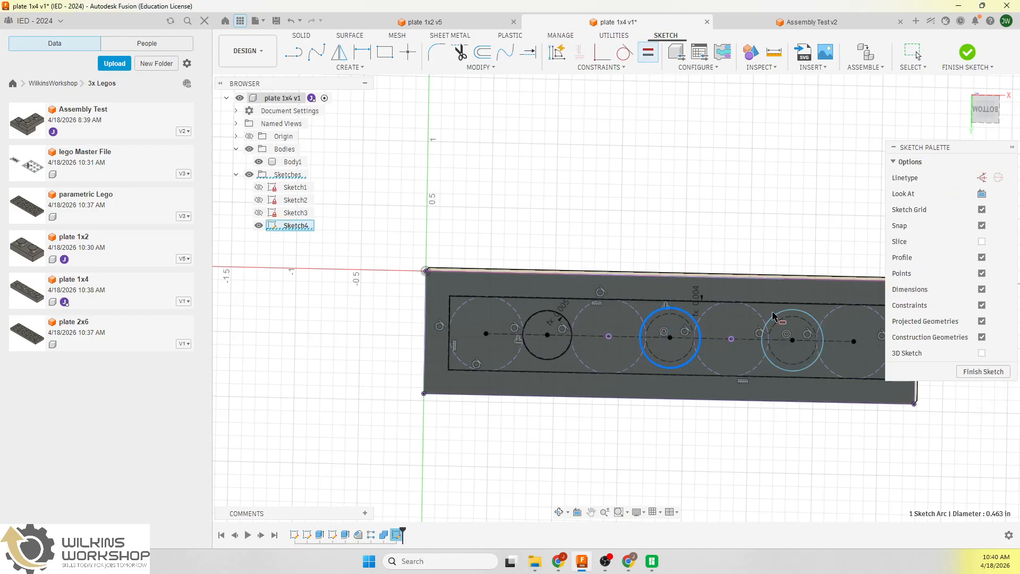
{"action": "left_click", "coordinate": [691, 315]}
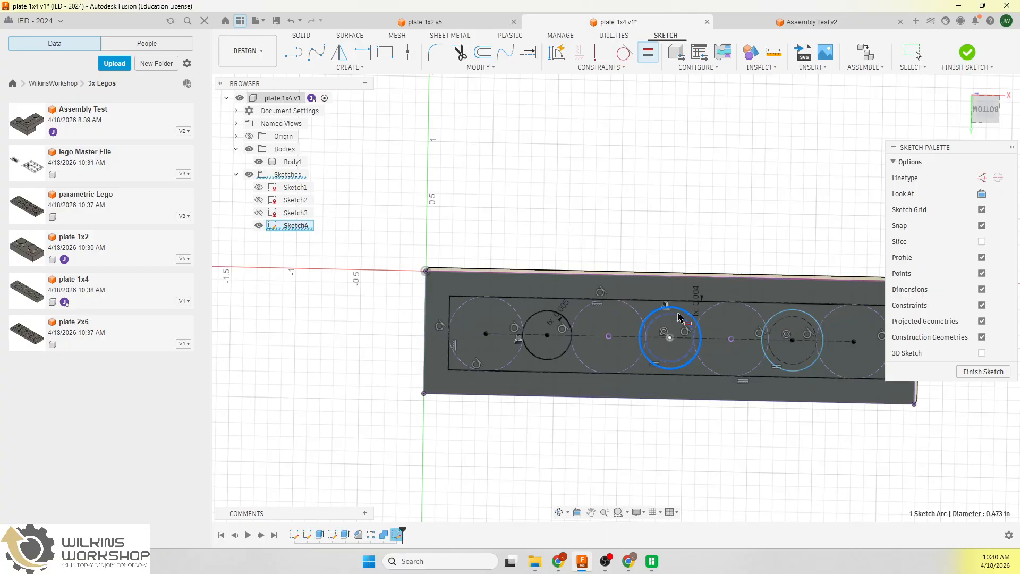
{"action": "left_click", "coordinate": [558, 315]}
{"action": "scroll", "coordinate": [670, 314], "scroll_direction": "up", "scroll_amount": 6}
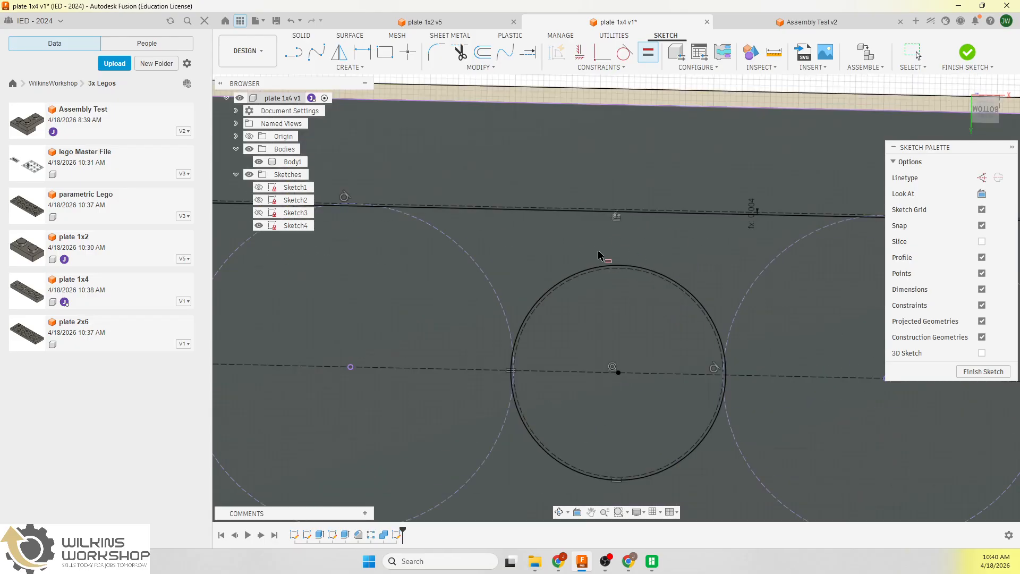
{"action": "scroll", "coordinate": [504, 384], "scroll_direction": "up", "scroll_amount": 5}
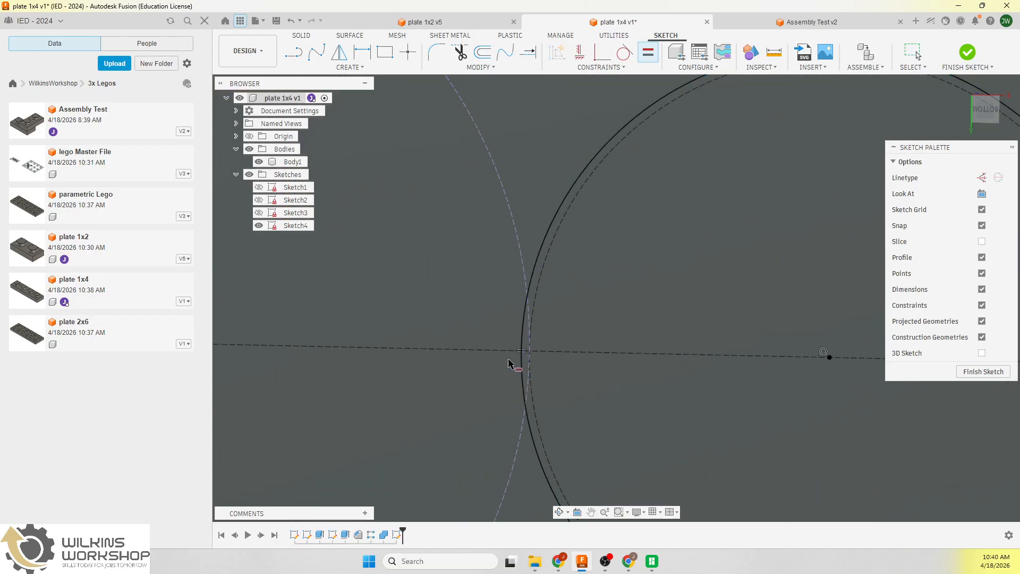
{"action": "scroll", "coordinate": [501, 366], "scroll_direction": "down", "scroll_amount": 4}
{"action": "scroll", "coordinate": [499, 367], "scroll_direction": "down", "scroll_amount": 5}
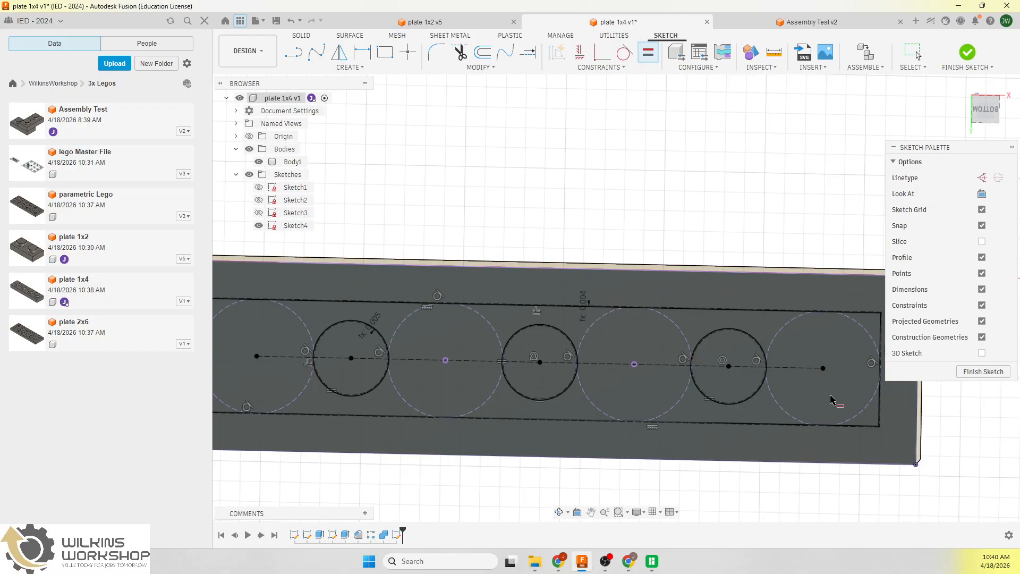
{"action": "left_click", "coordinate": [982, 372]}
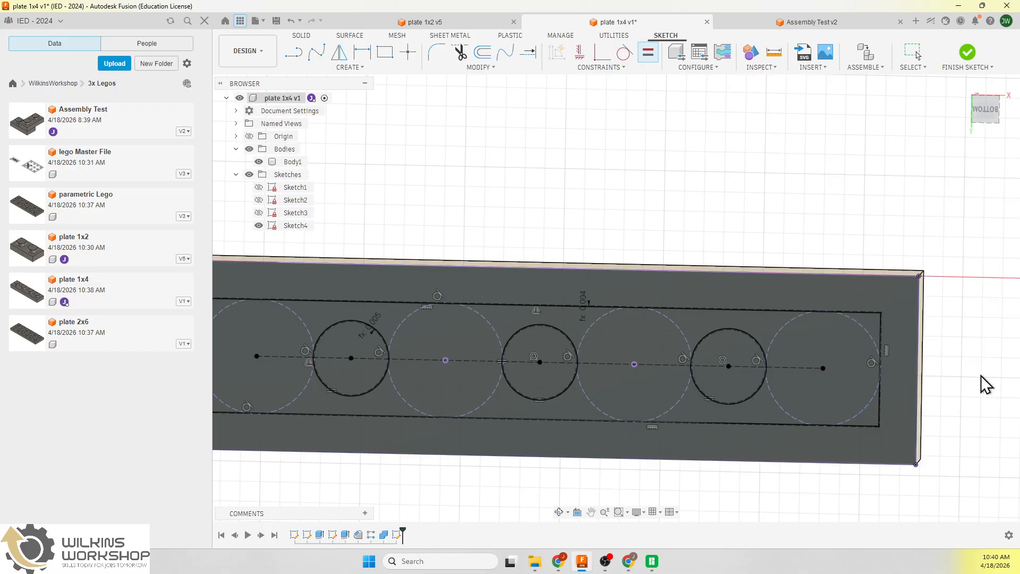
Extrude the cavity profile around the three circles by -holeDepth to cut it into the plate's underside
{"action": "middle_click_drag", "start_coordinate": [807, 216], "coordinate": [770, 245], "text": "shift"}
{"action": "key", "text": "e"}
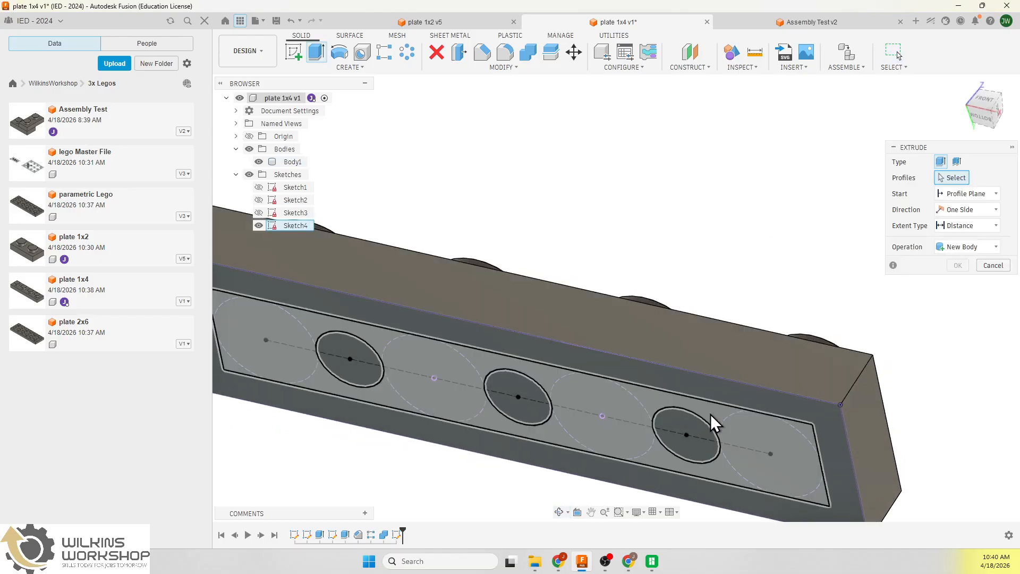
{"action": "left_click", "coordinate": [711, 416]}
{"action": "type", "text": "-holeDepth"}
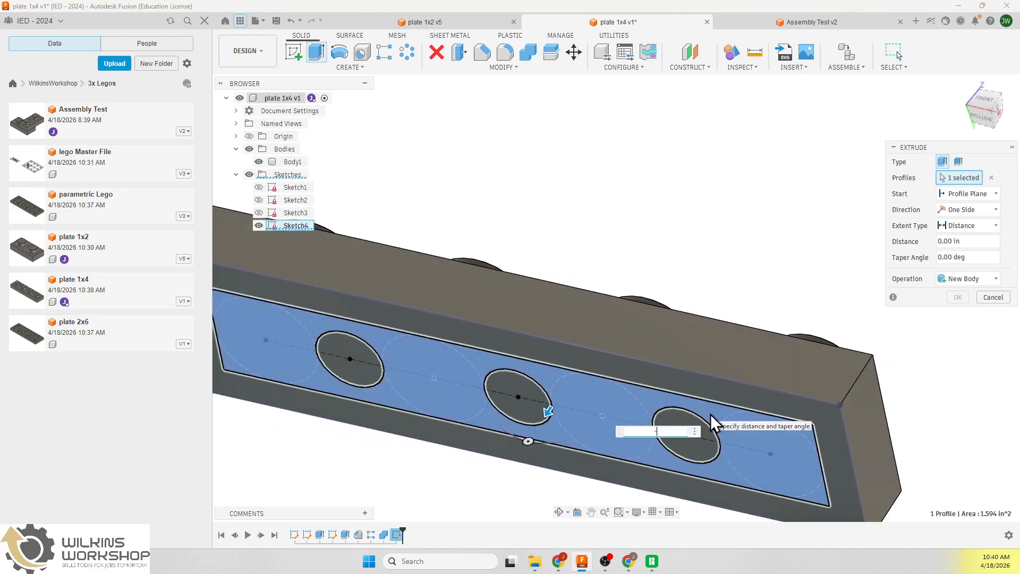
{"action": "key", "text": "Return"}
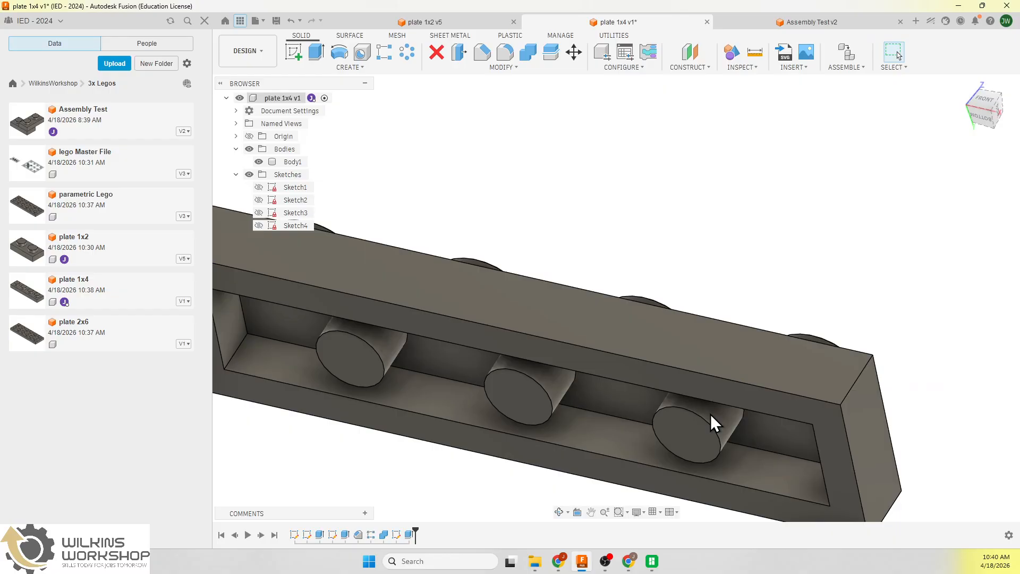
{"action": "scroll", "coordinate": [709, 414], "scroll_direction": "down", "scroll_amount": 3}
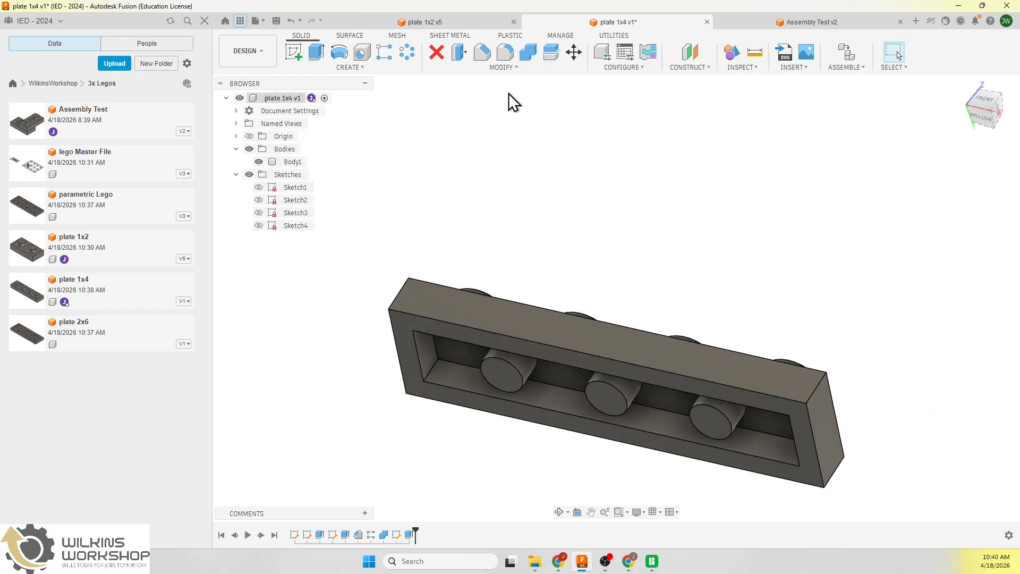
Start an equal-distance chamfer on the four rim edges of the underside cavity with a distance of kerf*2
{"action": "left_click", "coordinate": [482, 52]}
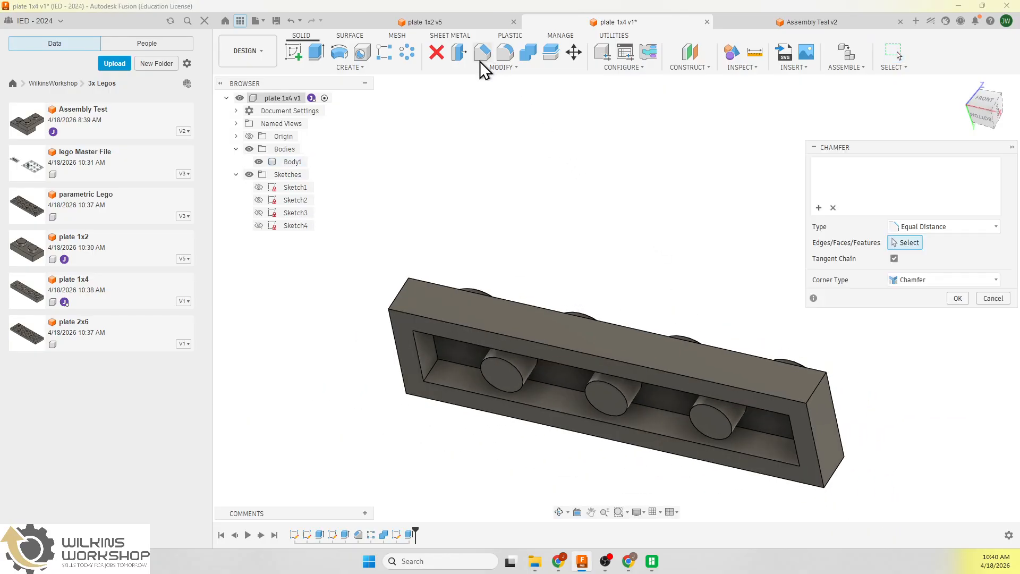
{"action": "left_click", "coordinate": [425, 364]}
{"action": "left_click", "coordinate": [433, 336]}
{"action": "left_click", "coordinate": [449, 390]}
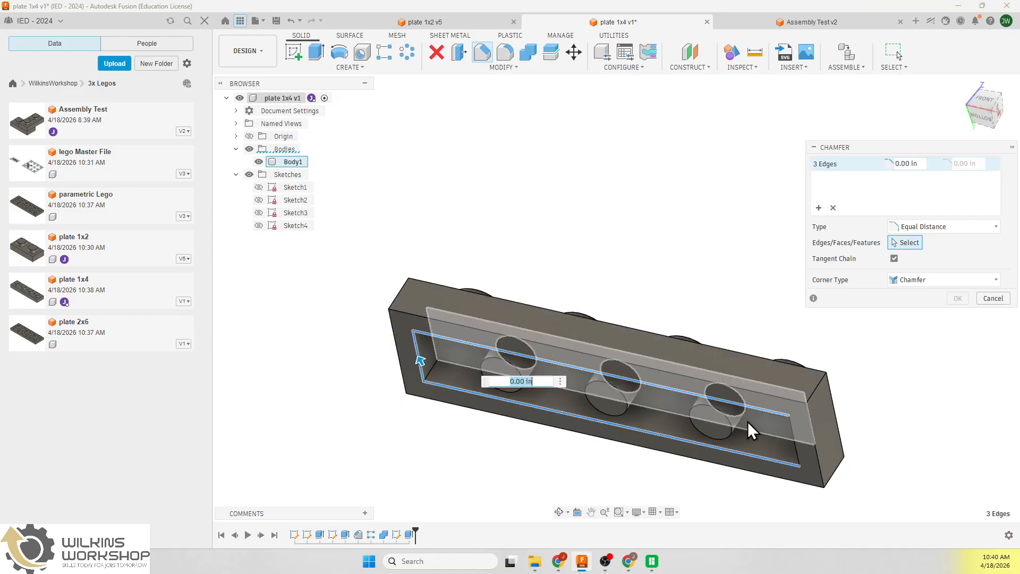
{"action": "left_click", "coordinate": [795, 437]}
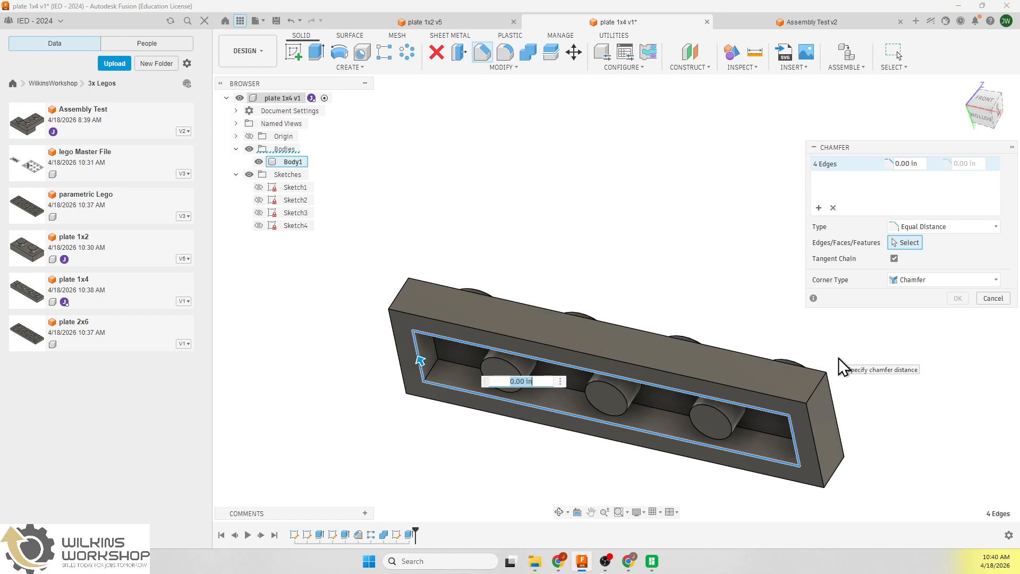
{"action": "type", "text": "kerf*2"}
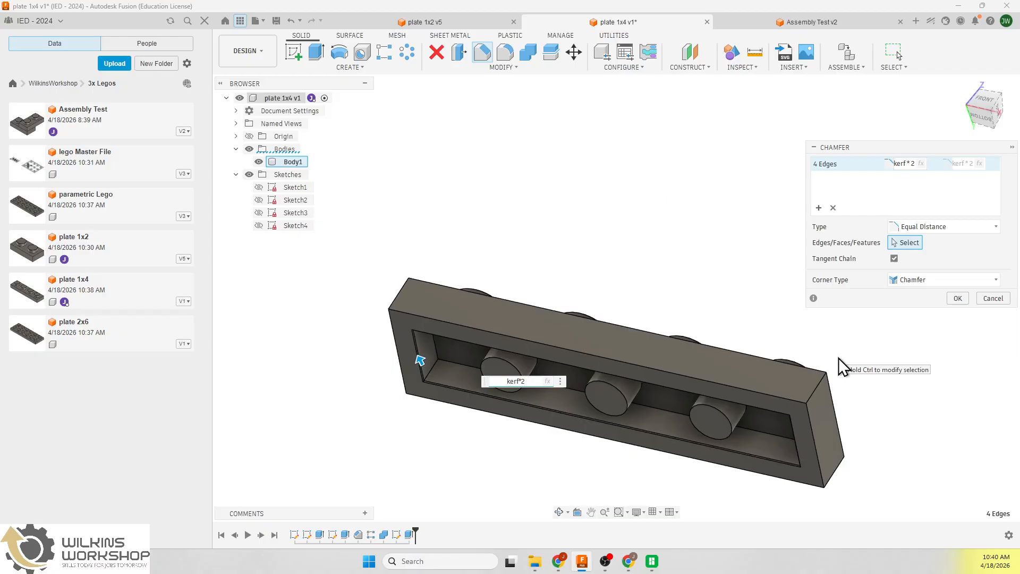
Add the end-face edges of the three underside pegs to the kerf*2 chamfer and finish it
{"action": "scroll", "coordinate": [729, 417], "scroll_direction": "up", "scroll_amount": 6}
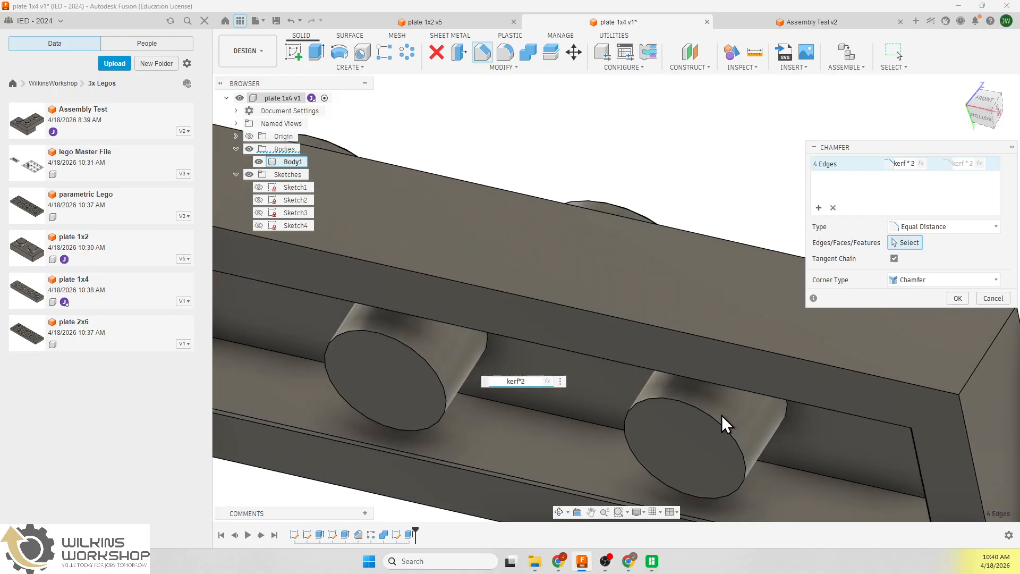
{"action": "left_click", "coordinate": [689, 417]}
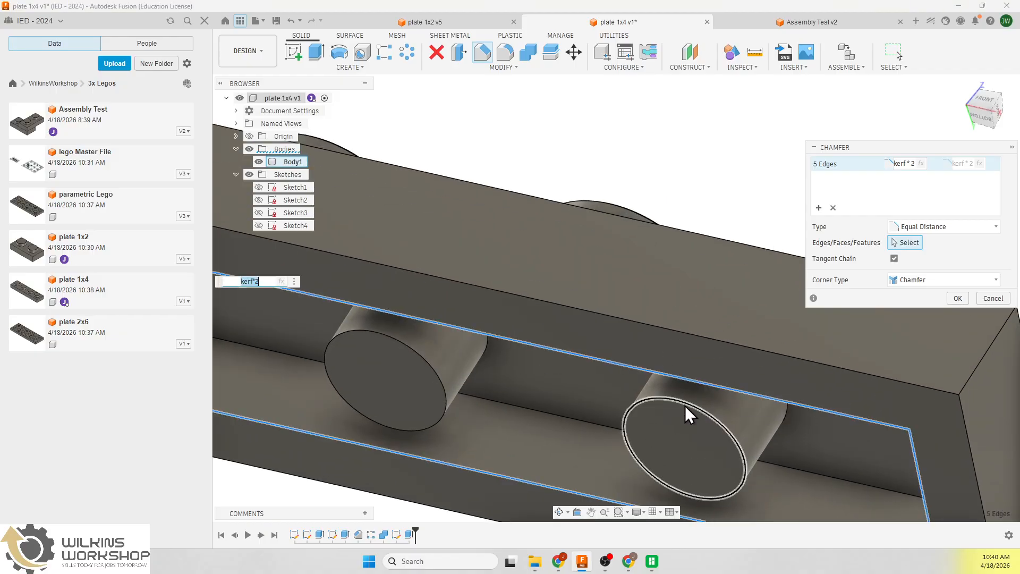
{"action": "left_click", "coordinate": [440, 382]}
{"action": "scroll", "coordinate": [354, 372], "scroll_direction": "down", "scroll_amount": 4}
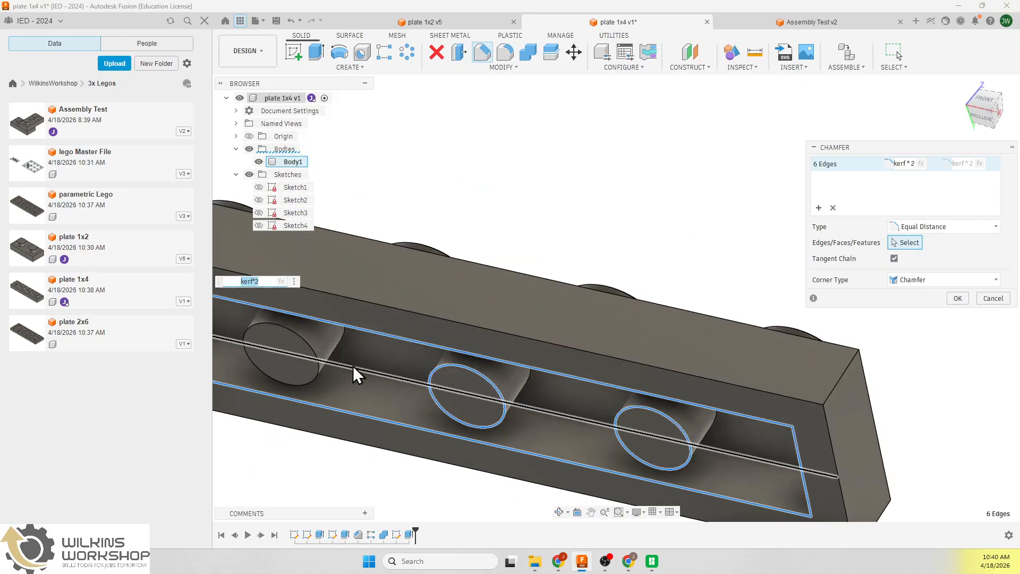
{"action": "left_click", "coordinate": [315, 354]}
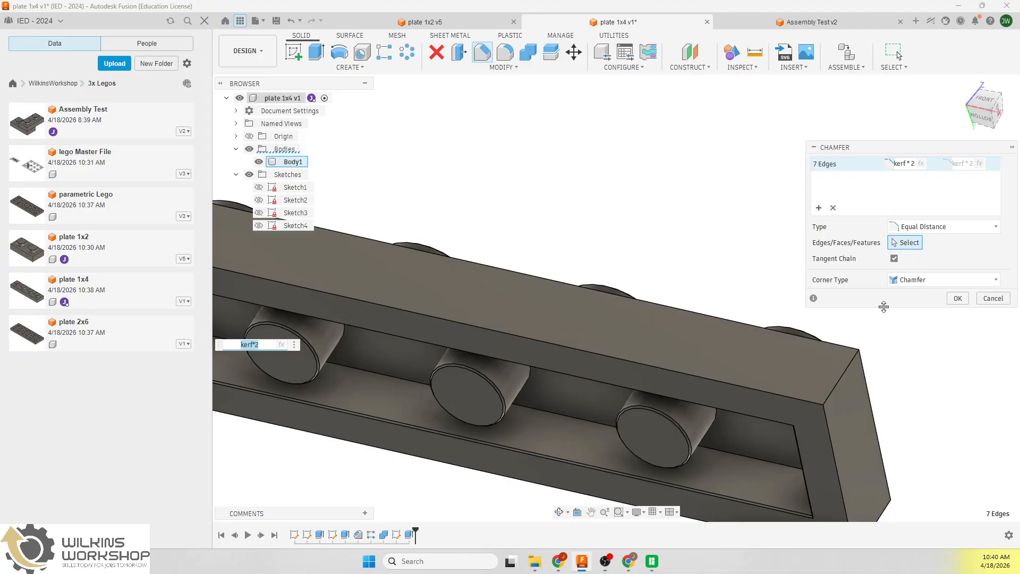
{"action": "middle_click_drag", "start_coordinate": [923, 402], "coordinate": [925, 352], "text": "shift"}
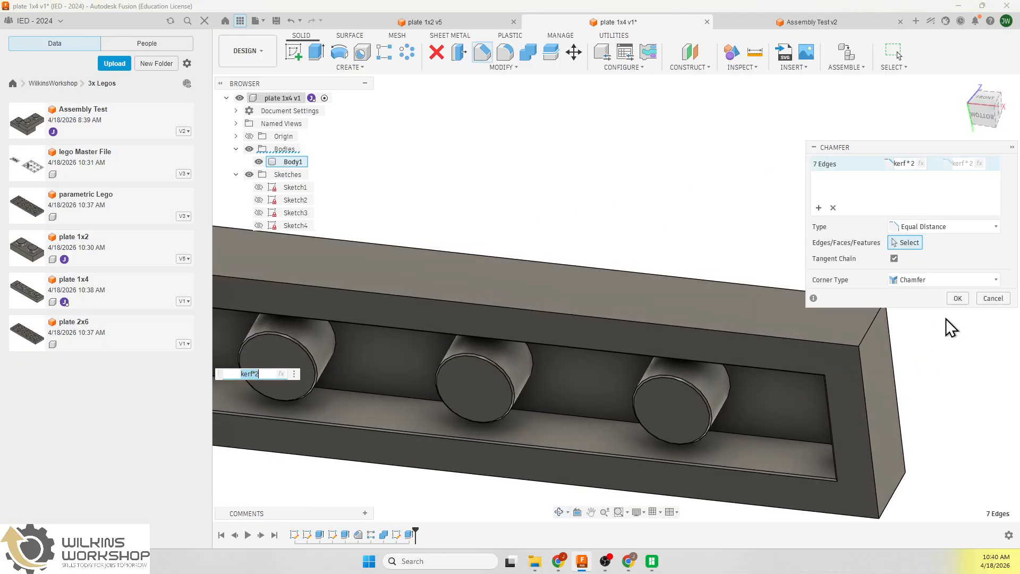
{"action": "left_click", "coordinate": [957, 298]}
Save the finished plate 1x4 as a new version
{"action": "middle_click_drag", "start_coordinate": [699, 188], "coordinate": [627, 224], "text": "shift"}
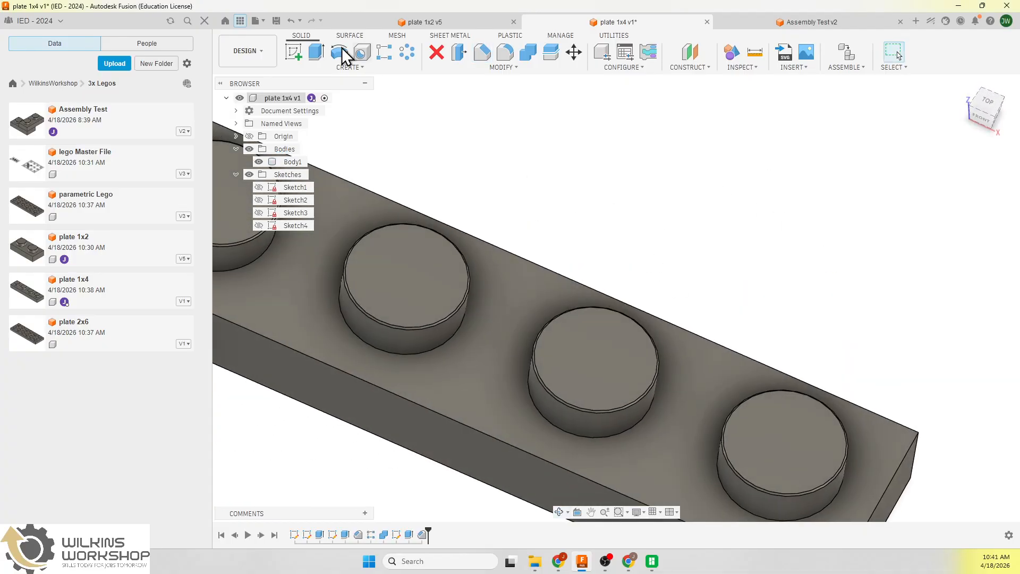
{"action": "left_click", "coordinate": [278, 21]}
{"action": "left_click", "coordinate": [521, 304]}
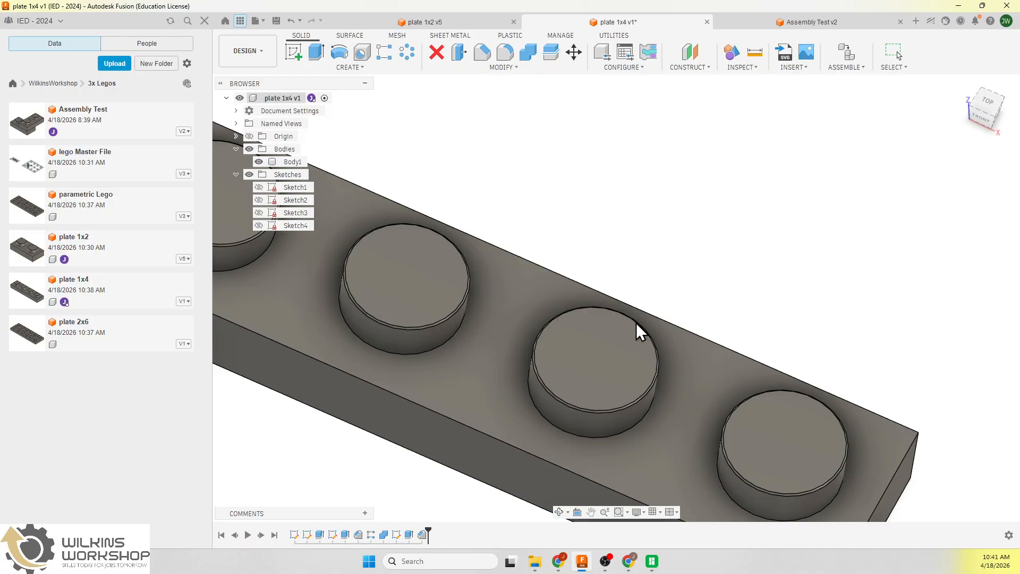
{"action": "left_click", "coordinate": [279, 24]}
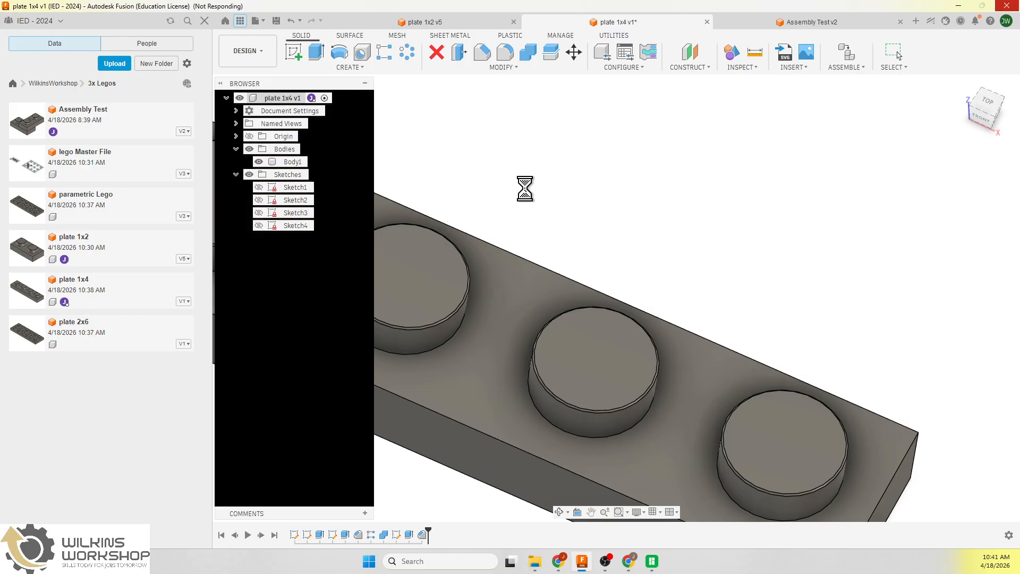
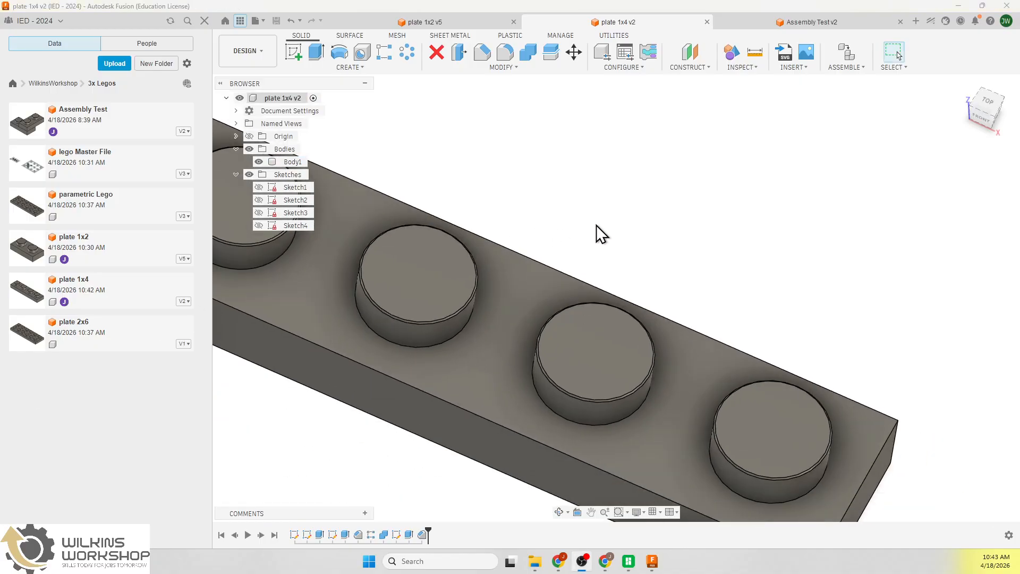
Save a copy of the 1x4 design as plate 1x6 in the 3x Legos folder
{"action": "scroll", "coordinate": [596, 225], "scroll_direction": "down", "scroll_amount": 5}
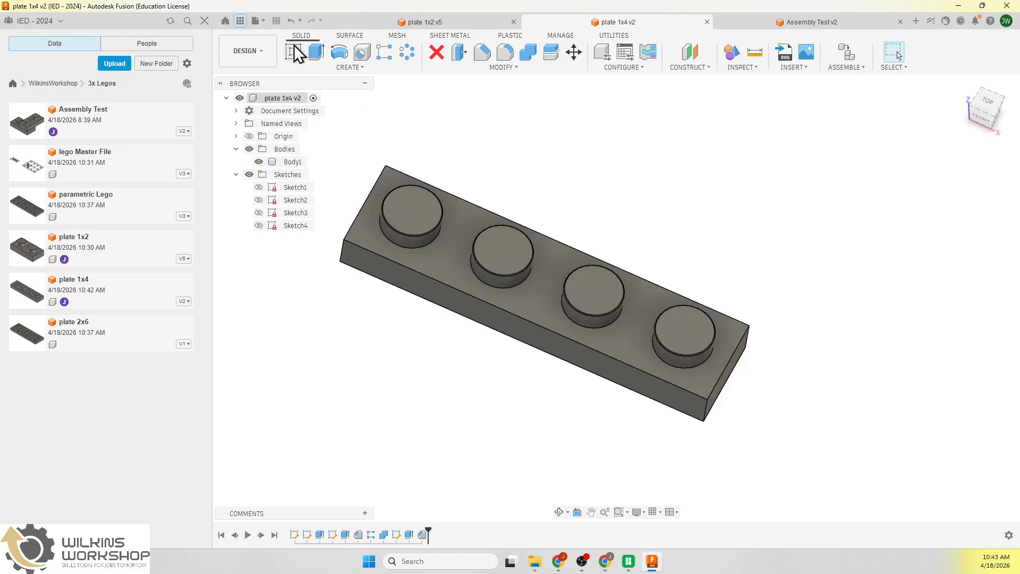
{"action": "left_click", "coordinate": [254, 20]}
{"action": "left_click", "coordinate": [279, 96]}
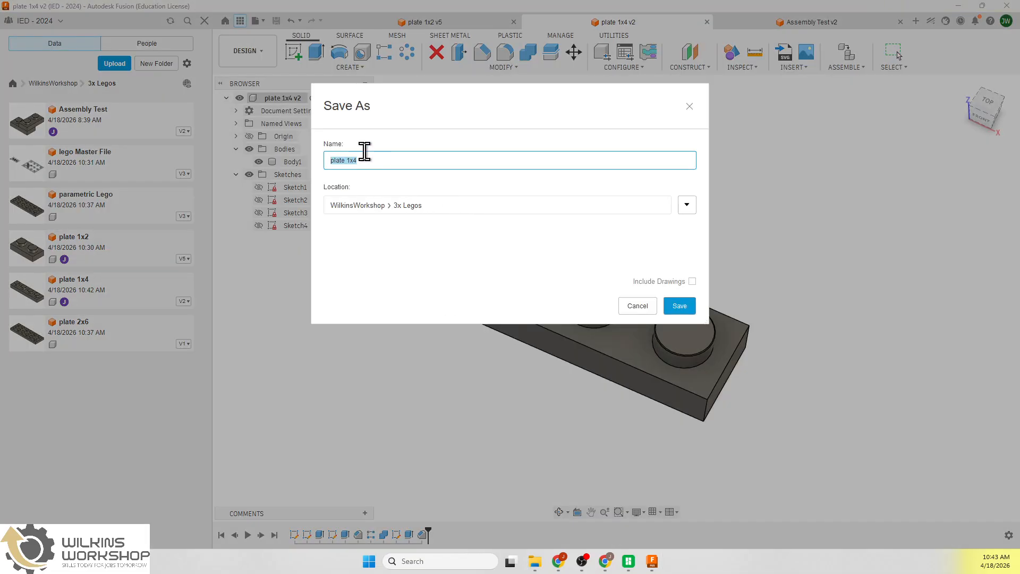
{"action": "left_click", "coordinate": [366, 162]}
{"action": "key", "text": "Return"}
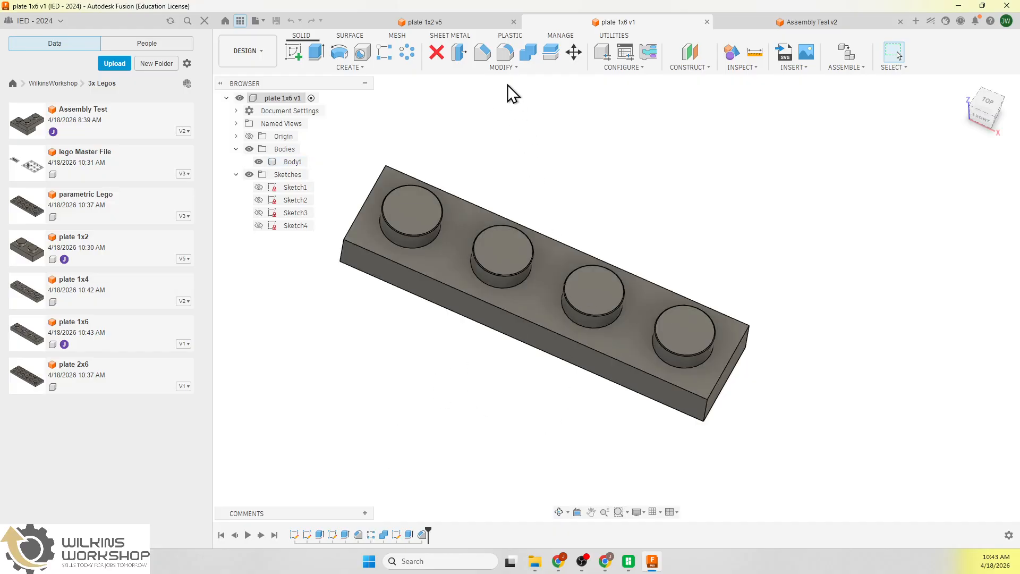
Set the length user parameter to 6
{"action": "left_click", "coordinate": [499, 68]}
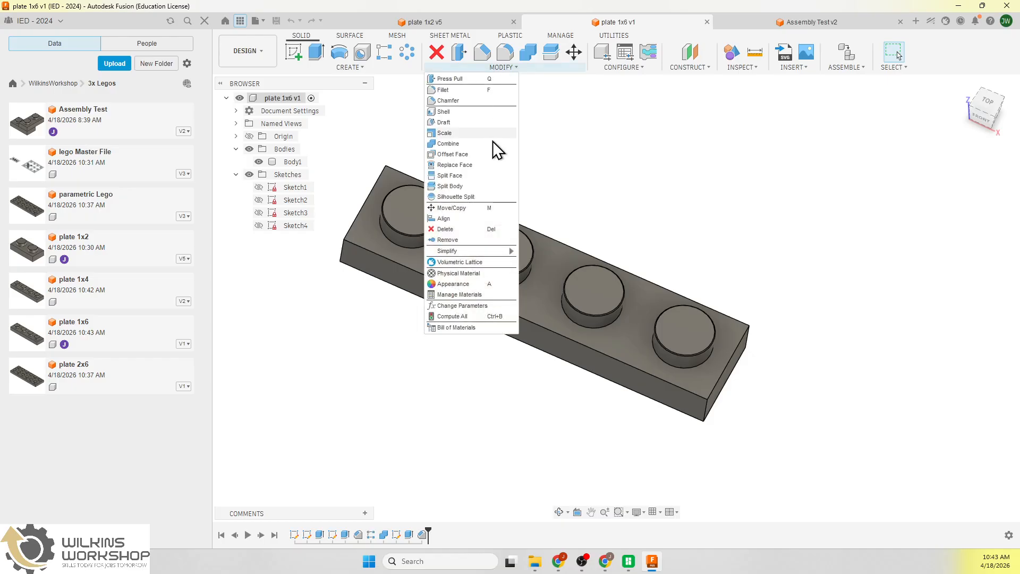
{"action": "left_click", "coordinate": [479, 304]}
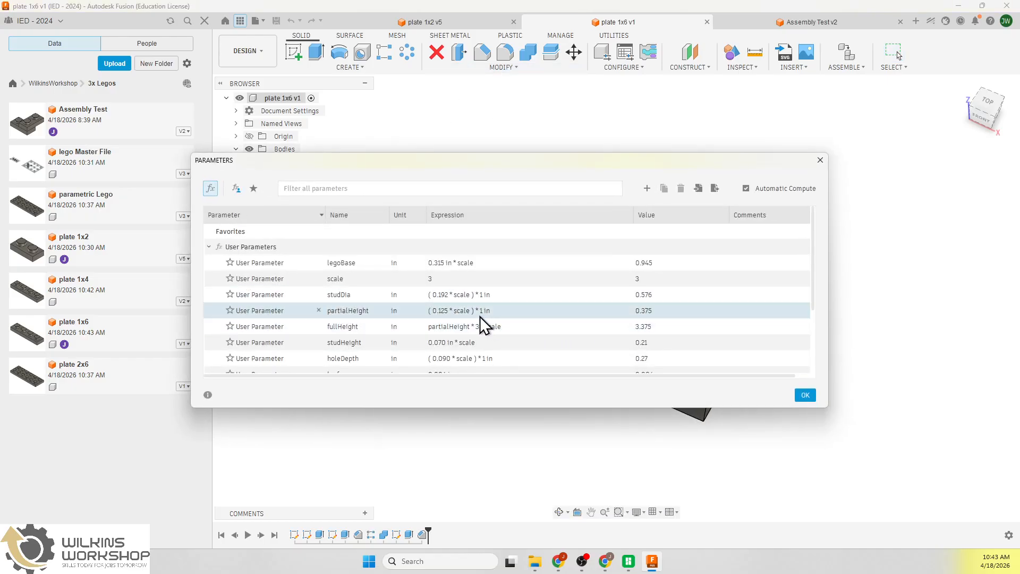
{"action": "scroll", "coordinate": [485, 325], "scroll_direction": "down", "scroll_amount": 2}
{"action": "double_click", "coordinate": [447, 332]}
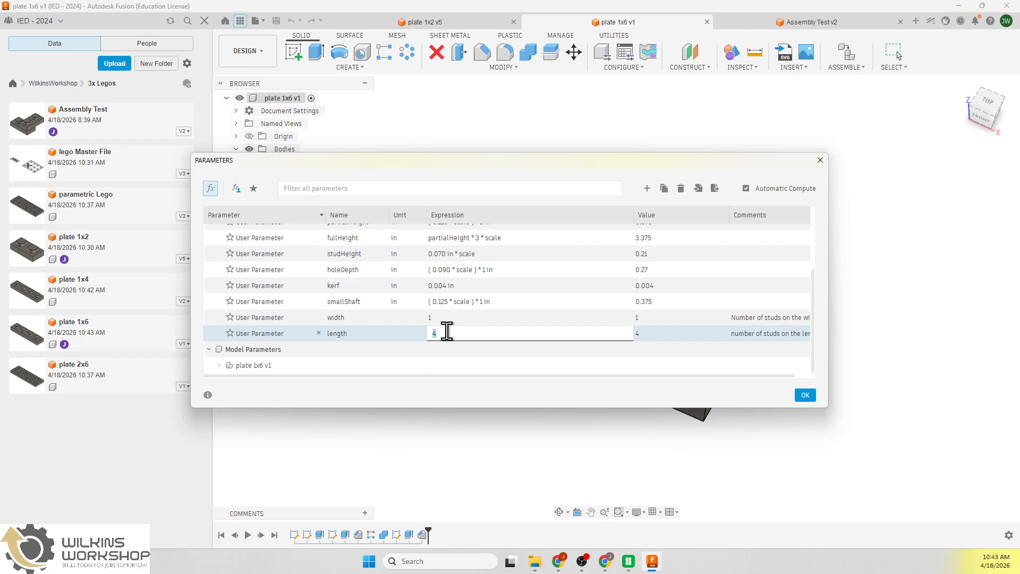
{"action": "type", "text": "6"}
{"action": "left_click", "coordinate": [806, 395]}
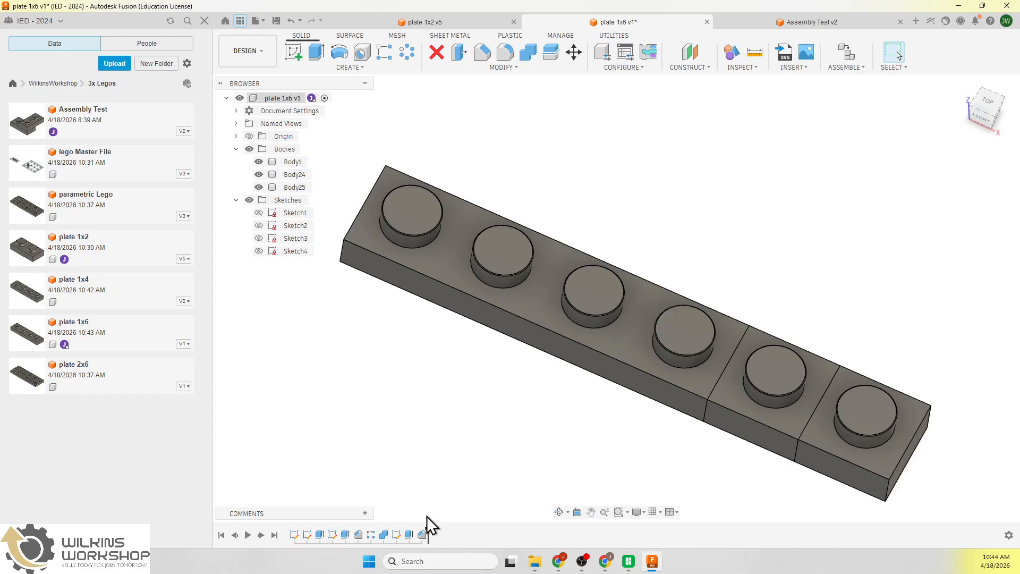
Roll the timeline back to just after Combine1, add the two new end segments as tool bodies, and return the timeline marker to the end
{"action": "left_click_drag", "start_coordinate": [428, 531], "coordinate": [390, 531]}
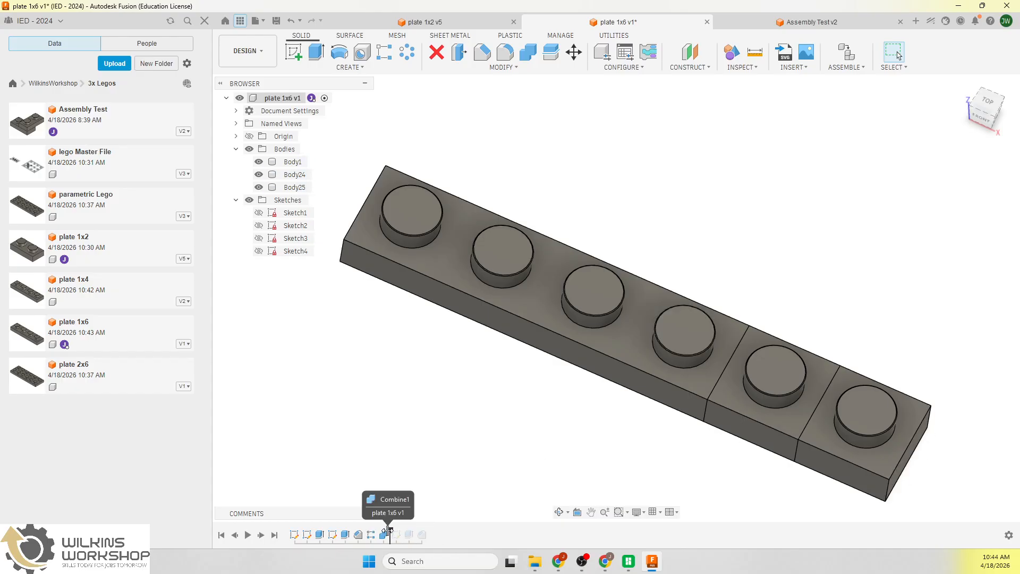
{"action": "middle_click_drag", "start_coordinate": [522, 449], "coordinate": [538, 412], "text": "shift"}
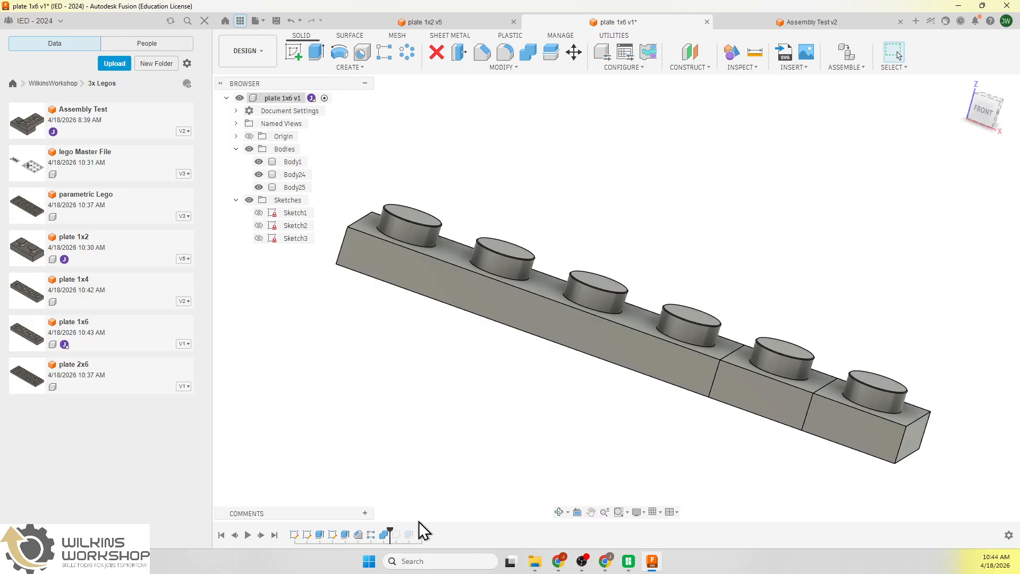
{"action": "double_click", "coordinate": [383, 536]}
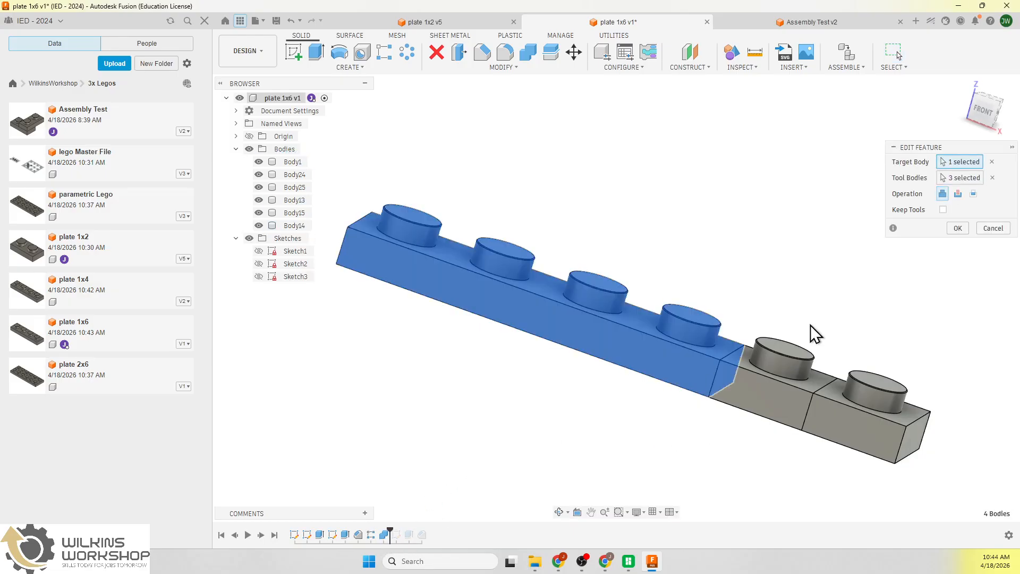
{"action": "left_click", "coordinate": [965, 179]}
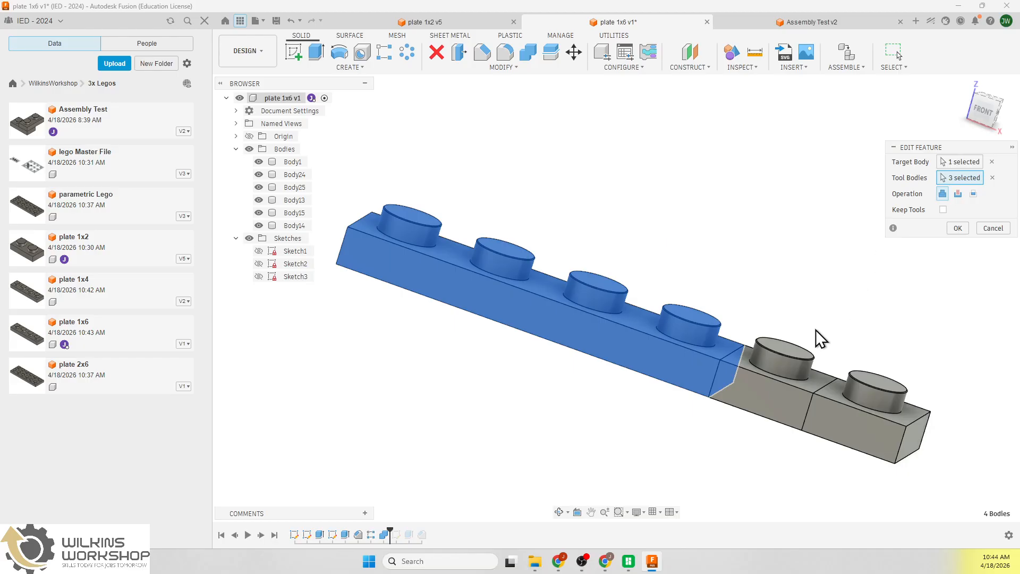
{"action": "left_click", "coordinate": [796, 377]}
{"action": "left_click", "coordinate": [847, 423]}
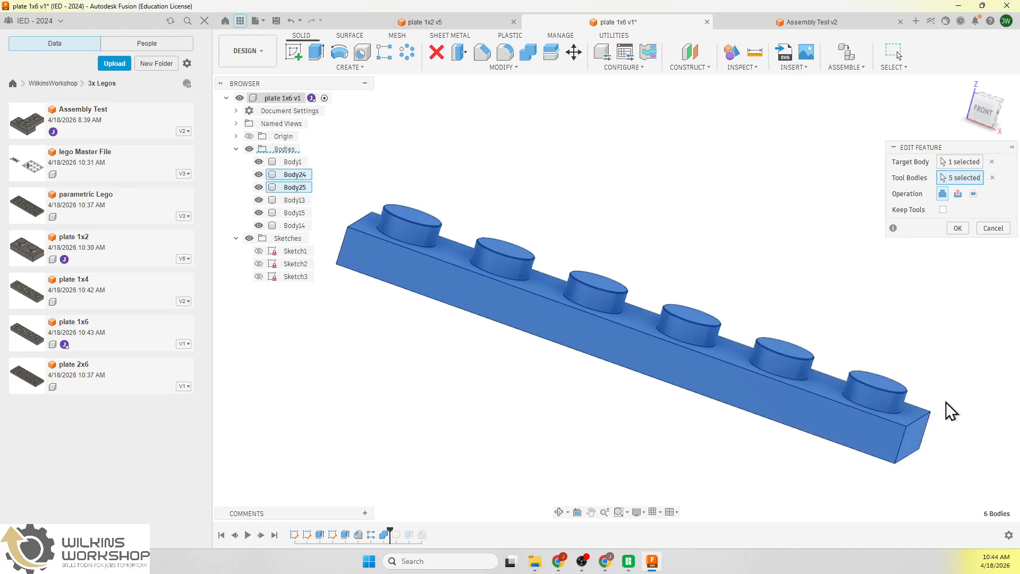
{"action": "left_click", "coordinate": [957, 228]}
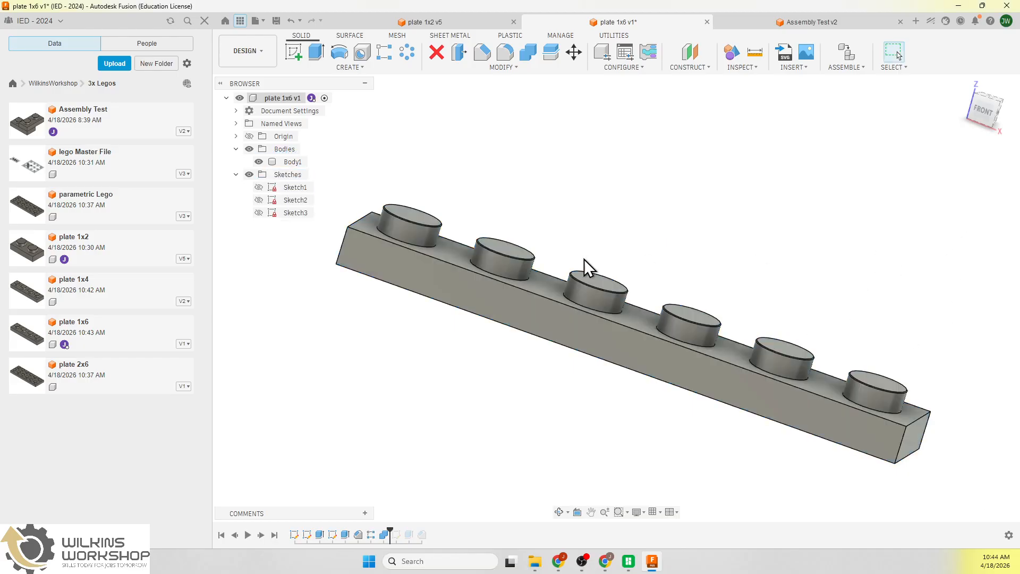
{"action": "middle_click_drag", "start_coordinate": [791, 483], "coordinate": [765, 412], "text": "shift"}
{"action": "left_click_drag", "start_coordinate": [391, 529], "coordinate": [428, 532]}
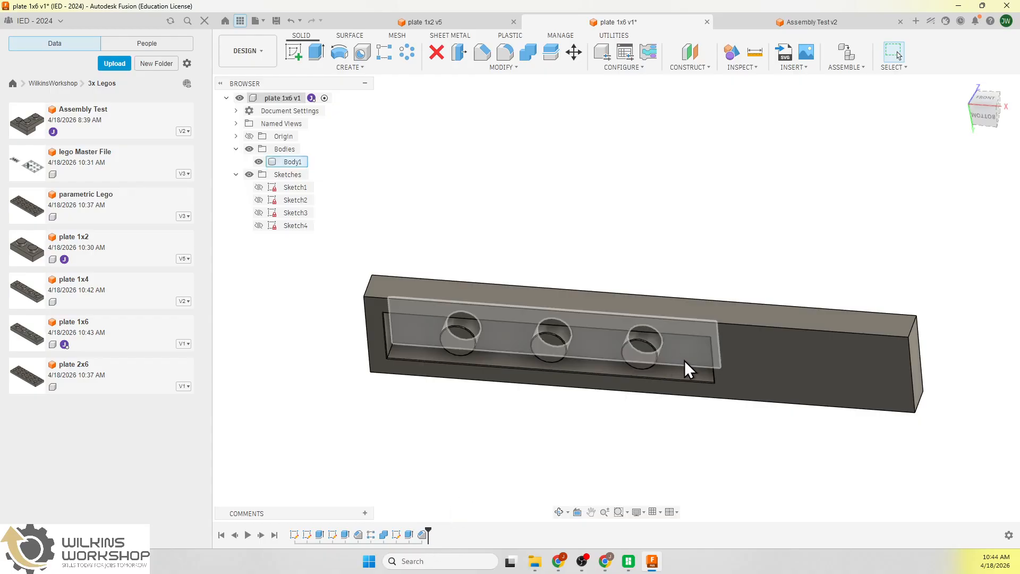
In Sketch4, delete the cavity end edge's tangent constraint to the fourth construction circle and stretch that edge past the sixth stud circle
{"action": "double_click", "coordinate": [400, 534]}
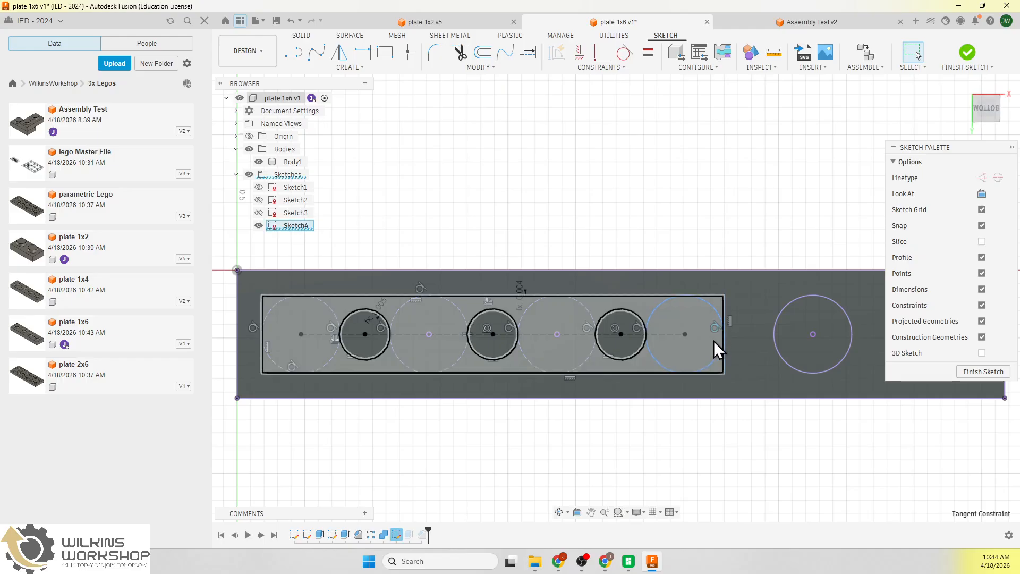
{"action": "key", "text": "Delete"}
{"action": "scroll", "coordinate": [619, 436], "scroll_direction": "down", "scroll_amount": 2}
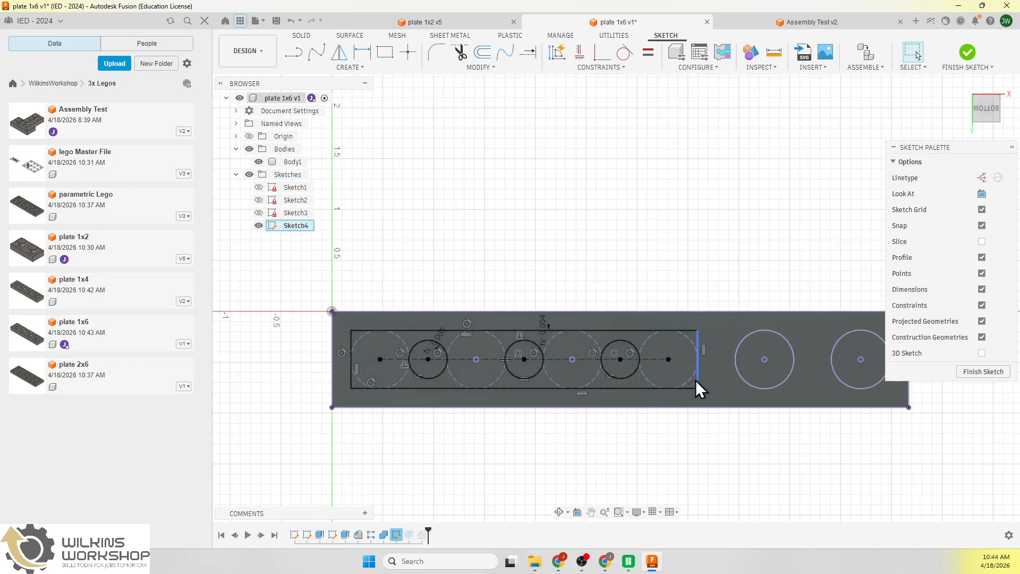
{"action": "left_click_drag", "start_coordinate": [698, 381], "coordinate": [888, 379]}
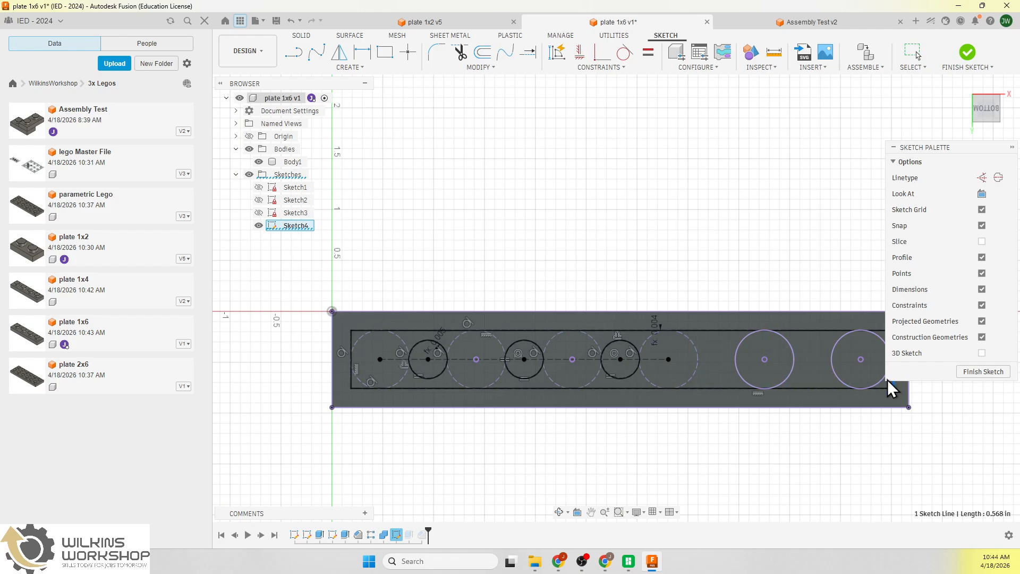
{"action": "scroll", "coordinate": [526, 413], "scroll_direction": "down", "scroll_amount": 3}
{"action": "scroll", "coordinate": [815, 374], "scroll_direction": "up", "scroll_amount": 4}
{"action": "scroll", "coordinate": [815, 375], "scroll_direction": "down", "scroll_amount": 2}
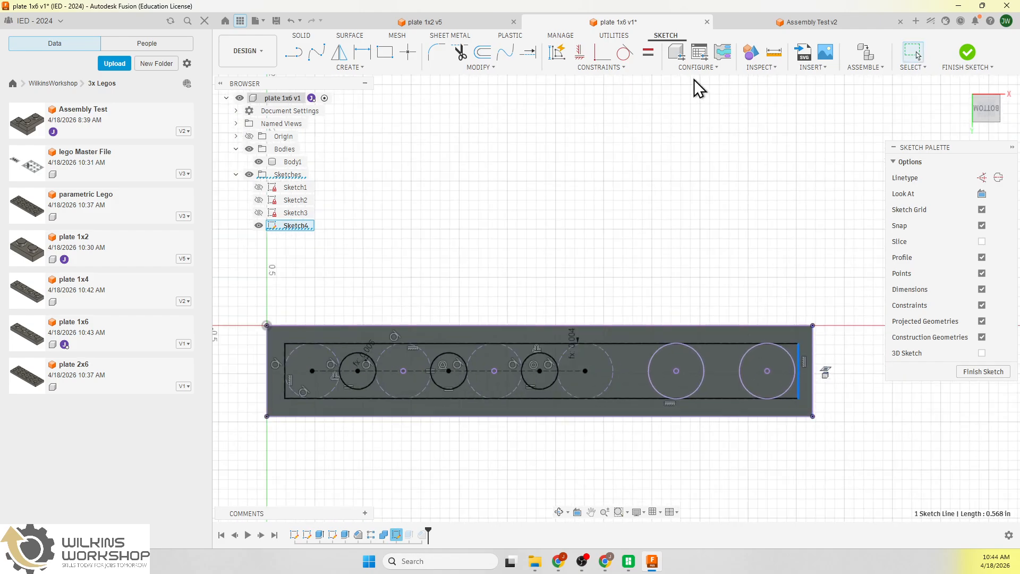
Constrain the cavity rectangle's end edge tangent to the sixth projected stud circle
{"action": "left_click", "coordinate": [625, 52]}
{"action": "left_click", "coordinate": [795, 384]}
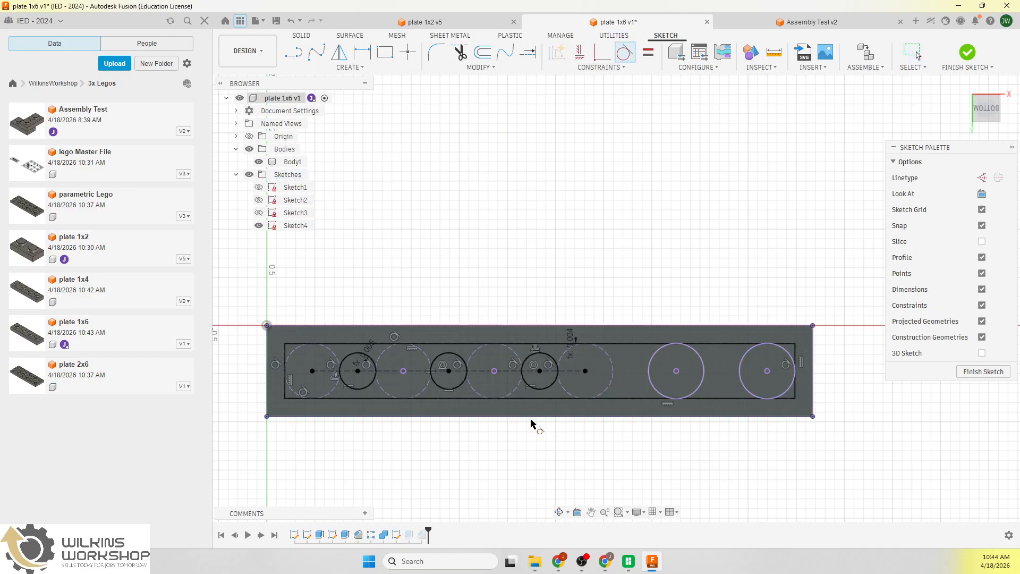
{"action": "scroll", "coordinate": [810, 394], "scroll_direction": "up", "scroll_amount": 10}
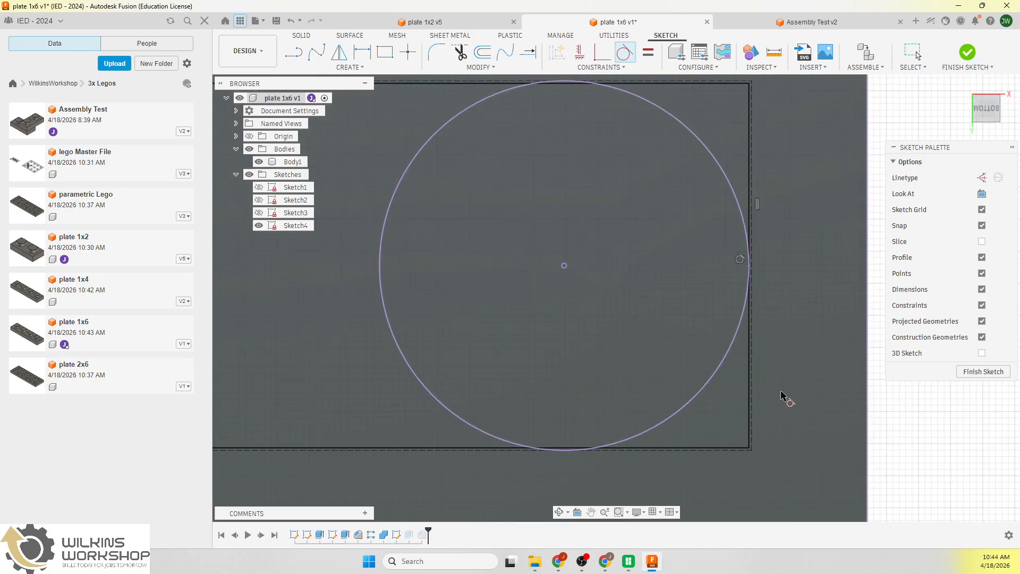
{"action": "scroll", "coordinate": [741, 308], "scroll_direction": "up", "scroll_amount": 3}
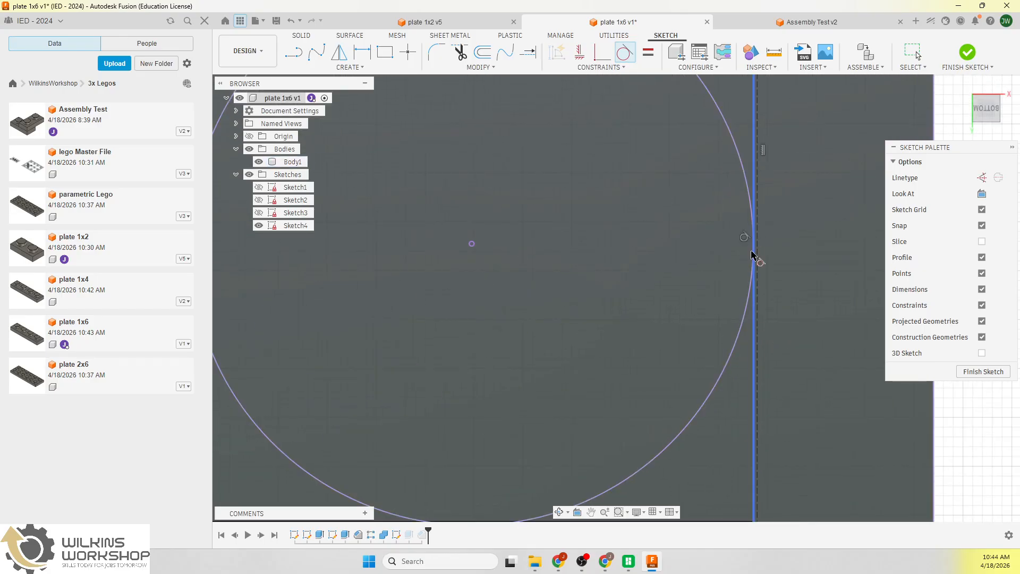
{"action": "key", "text": "Escape"}
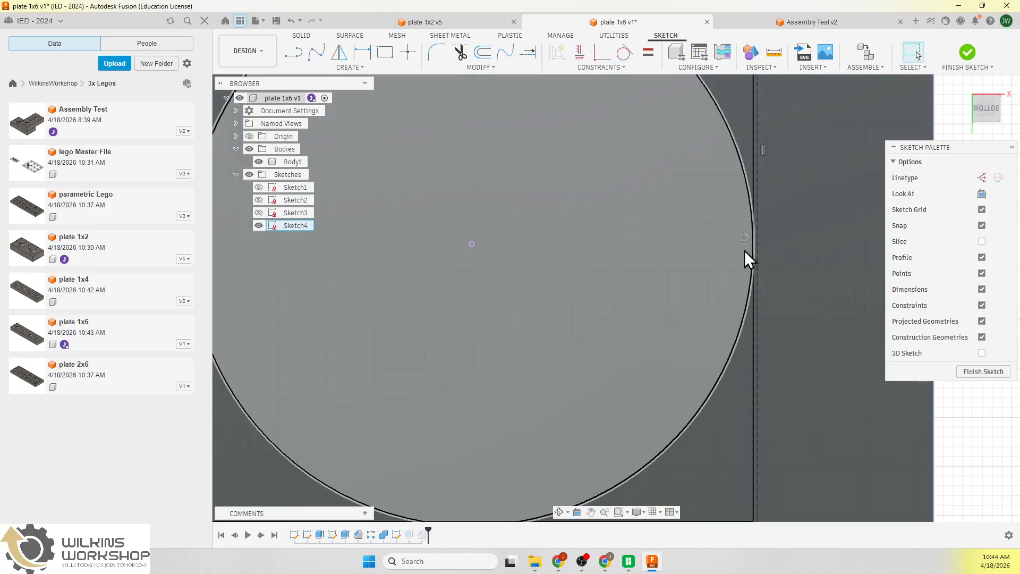
Replace the tangent constraint on the cavity's solid end edge with one making the dashed construction end line tangent to the sixth stud circle
{"action": "left_click", "coordinate": [744, 240]}
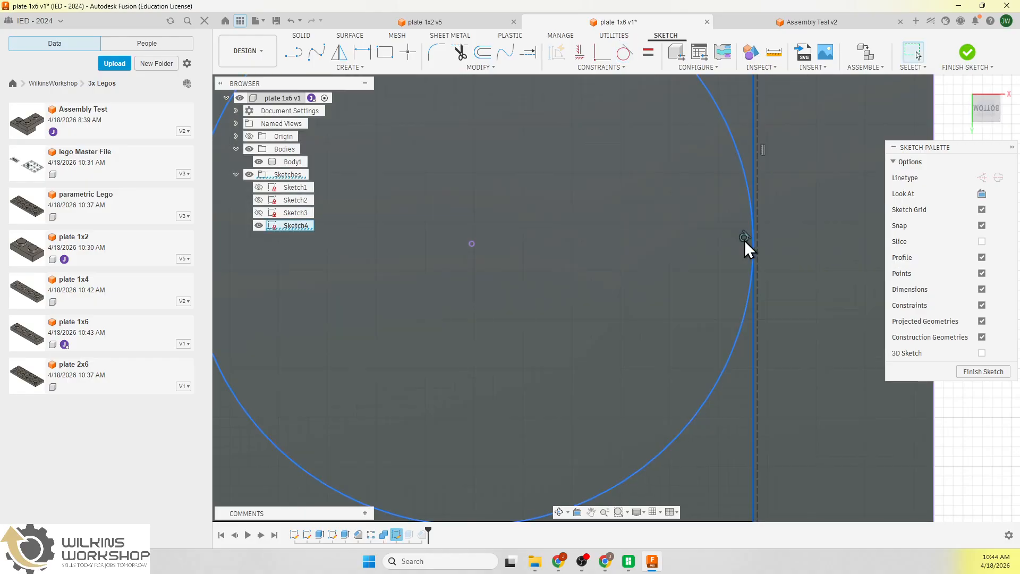
{"action": "mouse_move", "coordinate": [757, 279]}
{"action": "left_mouse_down"}
{"action": "mouse_move", "coordinate": [796, 277]}
{"action": "mouse_move", "coordinate": [769, 278]}
{"action": "left_mouse_up"}
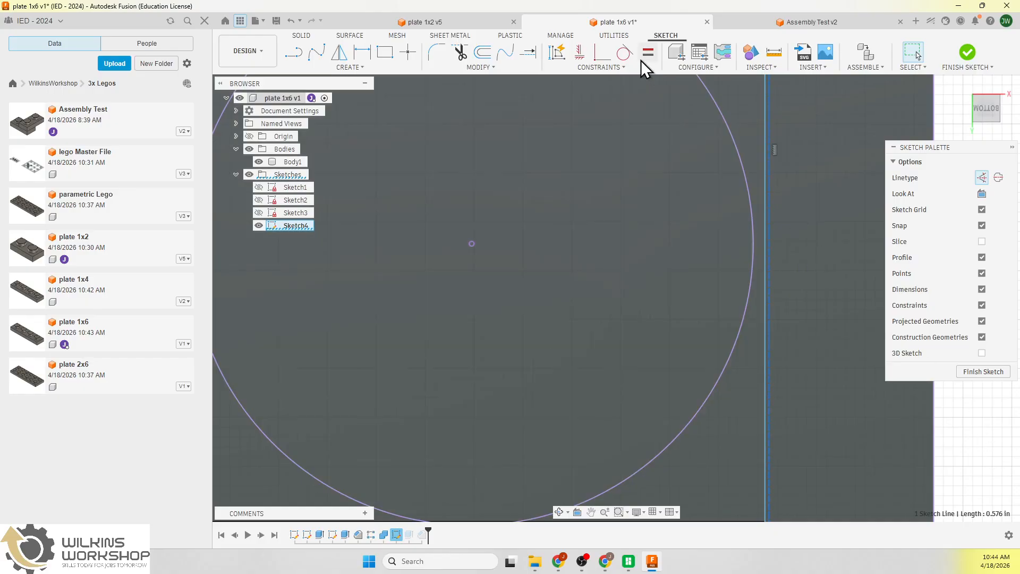
{"action": "left_click", "coordinate": [624, 52]}
{"action": "left_click", "coordinate": [739, 158]}
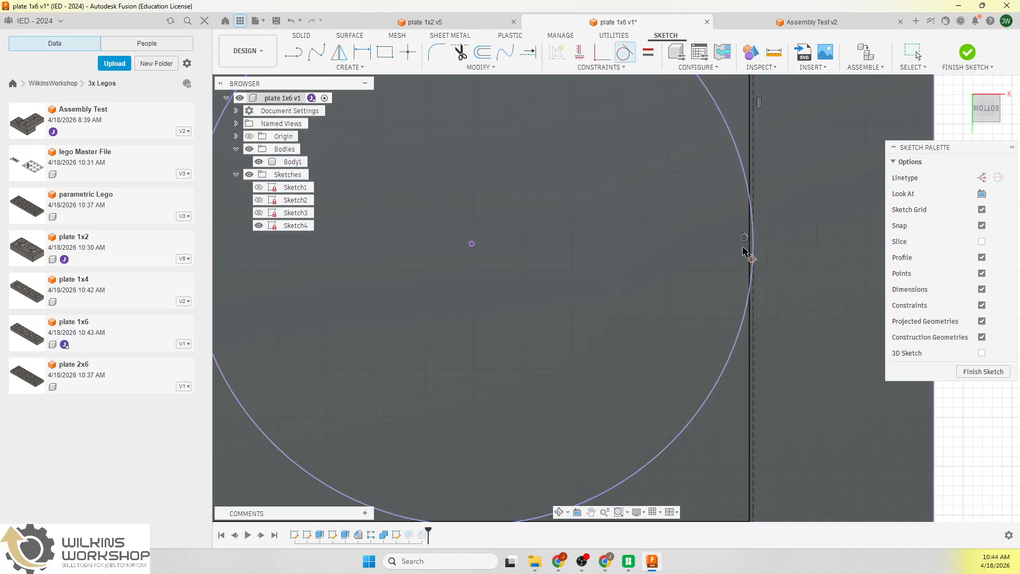
{"action": "scroll", "coordinate": [828, 354], "scroll_direction": "down", "scroll_amount": 10}
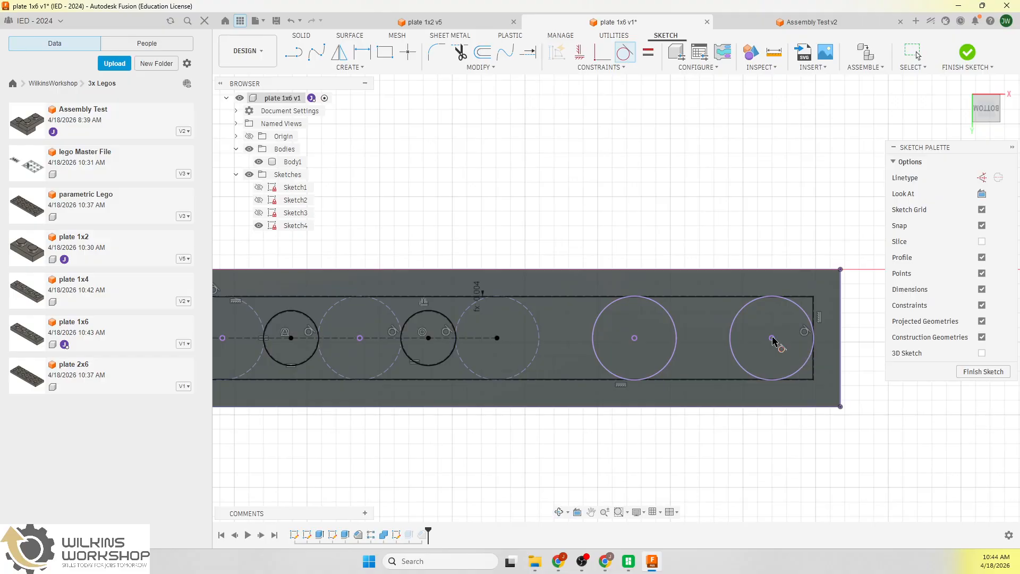
{"action": "mouse_move", "coordinate": [774, 342]}
{"action": "middle_mouse_down", "text": "shift"}
{"action": "mouse_move", "coordinate": [695, 202]}
{"action": "mouse_move", "coordinate": [702, 223]}
{"action": "mouse_move", "coordinate": [699, 211]}
{"action": "middle_mouse_up", "text": "shift"}
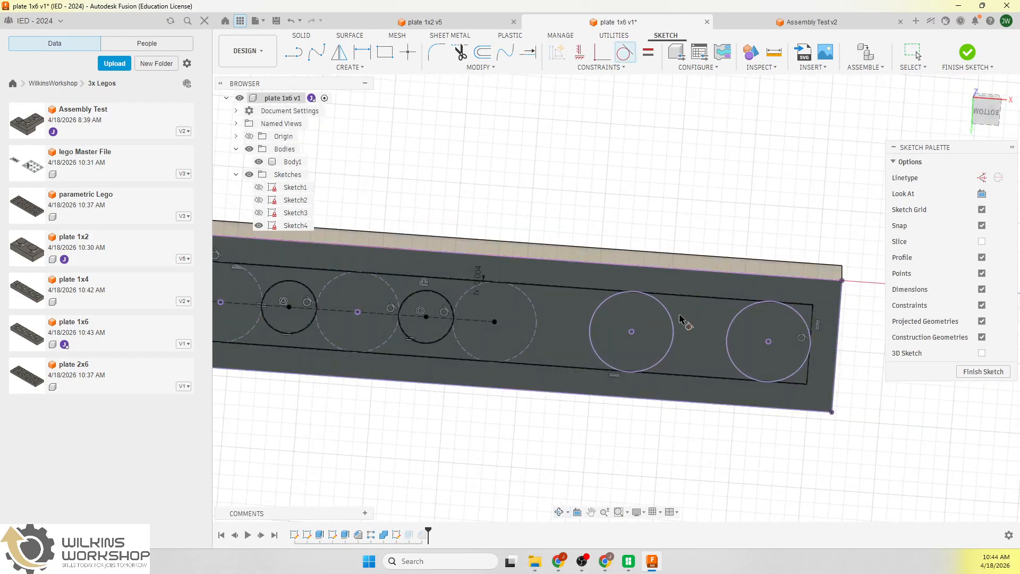
{"action": "key", "text": "Escape"}
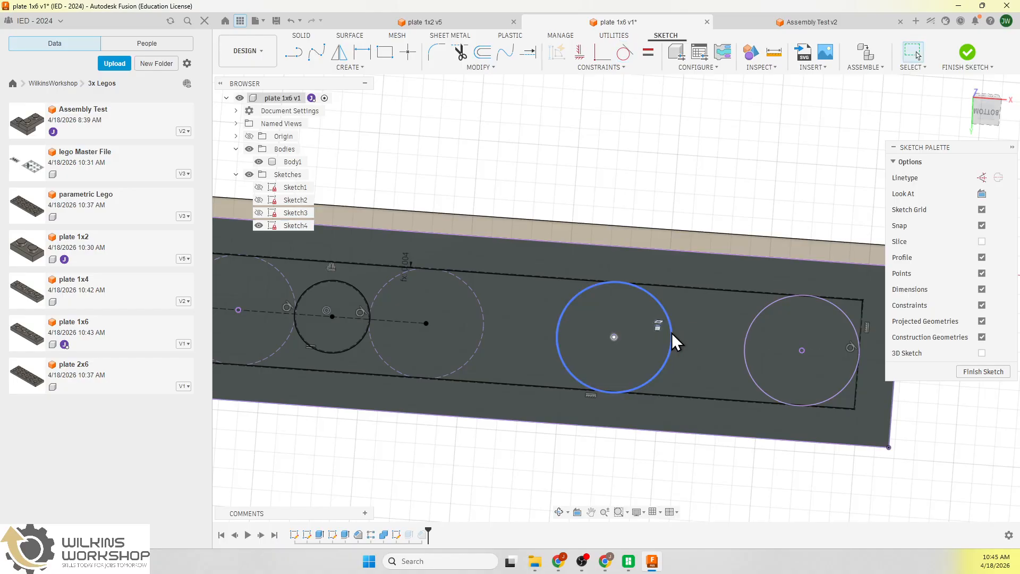
Convert the fifth and sixth projected stud circles to construction geometry
{"action": "left_click", "coordinate": [672, 336]}
{"action": "left_click", "coordinate": [745, 362]}
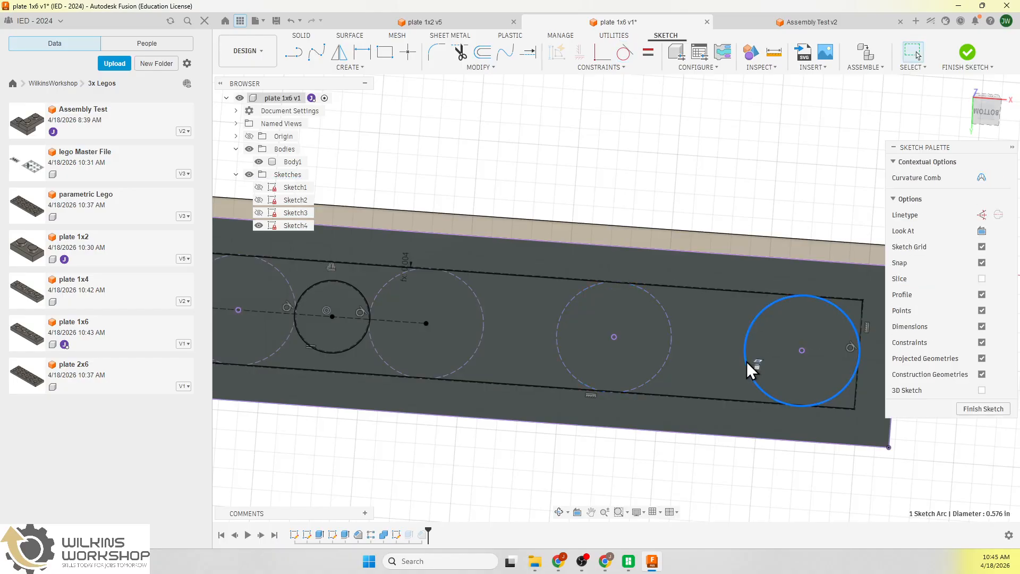
{"action": "scroll", "coordinate": [678, 374], "scroll_direction": "down", "scroll_amount": 5}
{"action": "scroll", "coordinate": [681, 371], "scroll_direction": "down", "scroll_amount": 1}
{"action": "left_click", "coordinate": [545, 426]}
Delete the second and third solid tube circles between the stud circles, keeping the first one
{"action": "scroll", "coordinate": [314, 349], "scroll_direction": "up", "scroll_amount": 5}
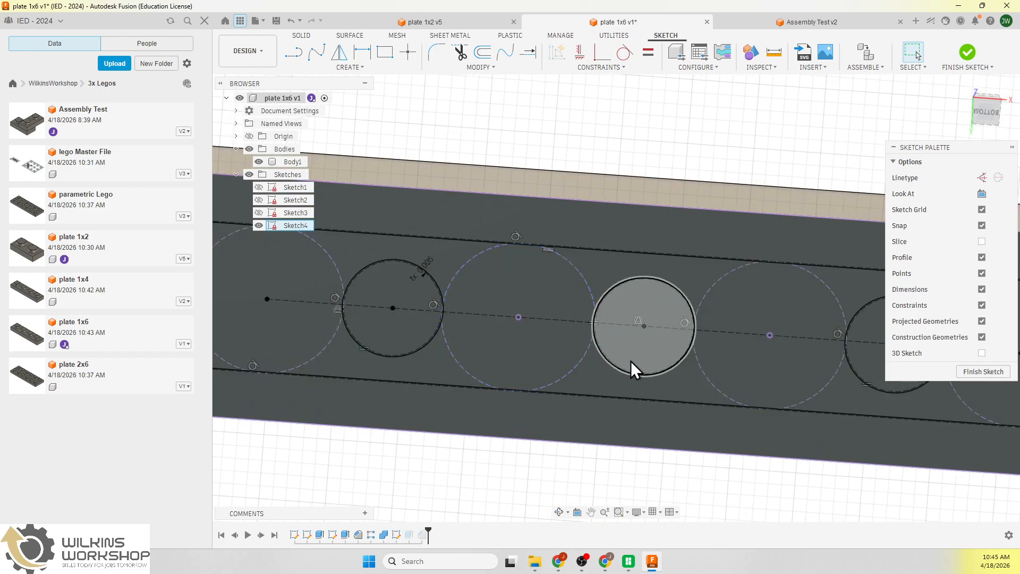
{"action": "scroll", "coordinate": [686, 340], "scroll_direction": "down", "scroll_amount": 2}
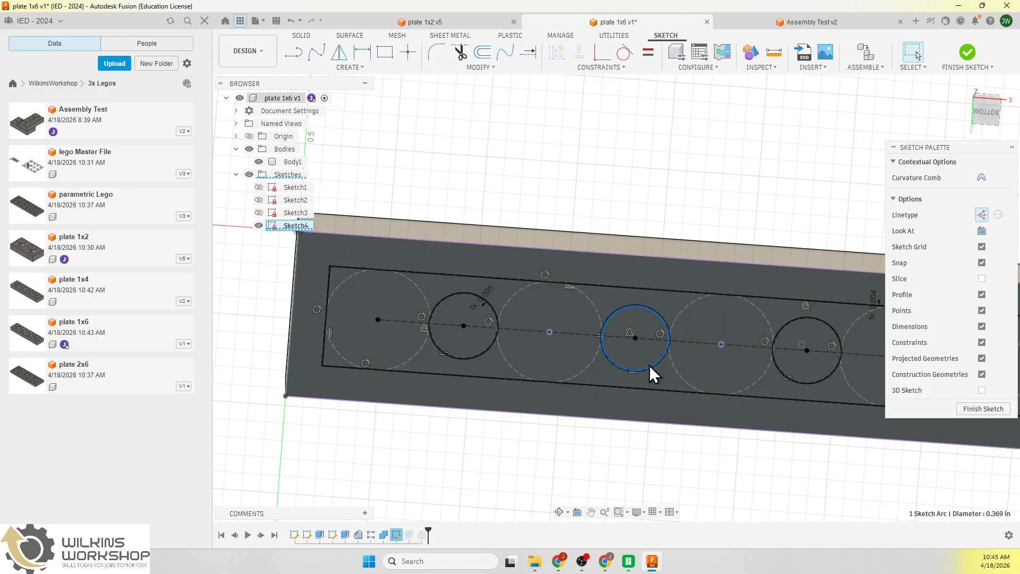
{"action": "left_click", "coordinate": [650, 365]}
{"action": "key", "text": "Delete"}
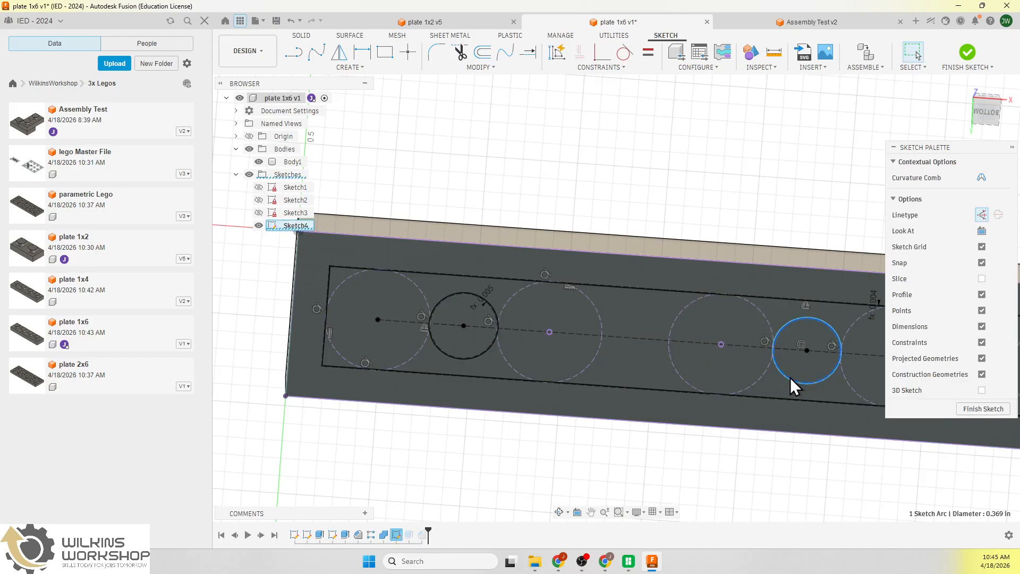
{"action": "left_click", "coordinate": [795, 381]}
{"action": "key", "text": "Delete"}
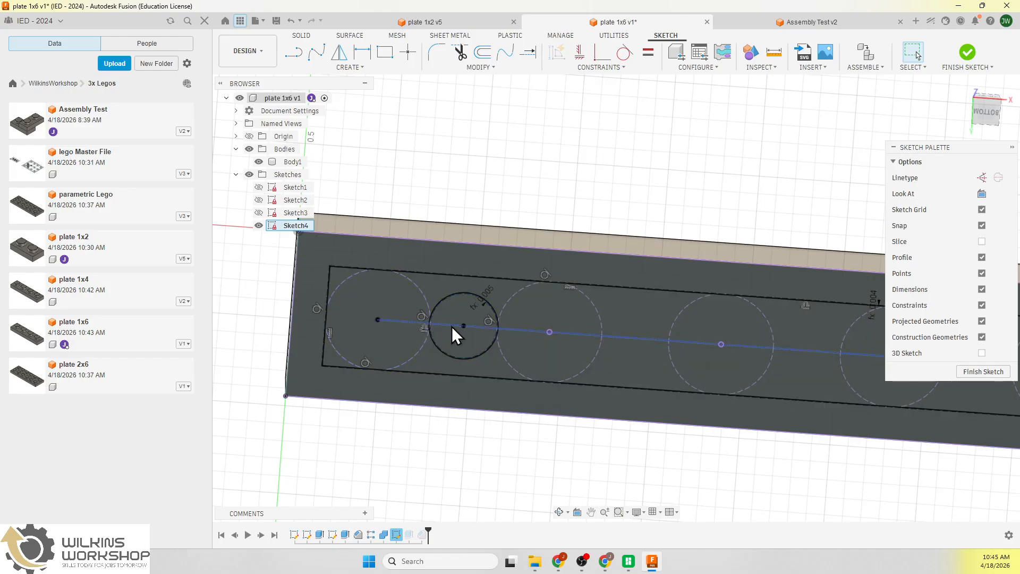
Create a rectangular pattern of the first tube circle with three instances 0.90 in apart lengthwise and crosswise quantity width at 0.30 in
{"action": "left_click", "coordinate": [355, 68]}
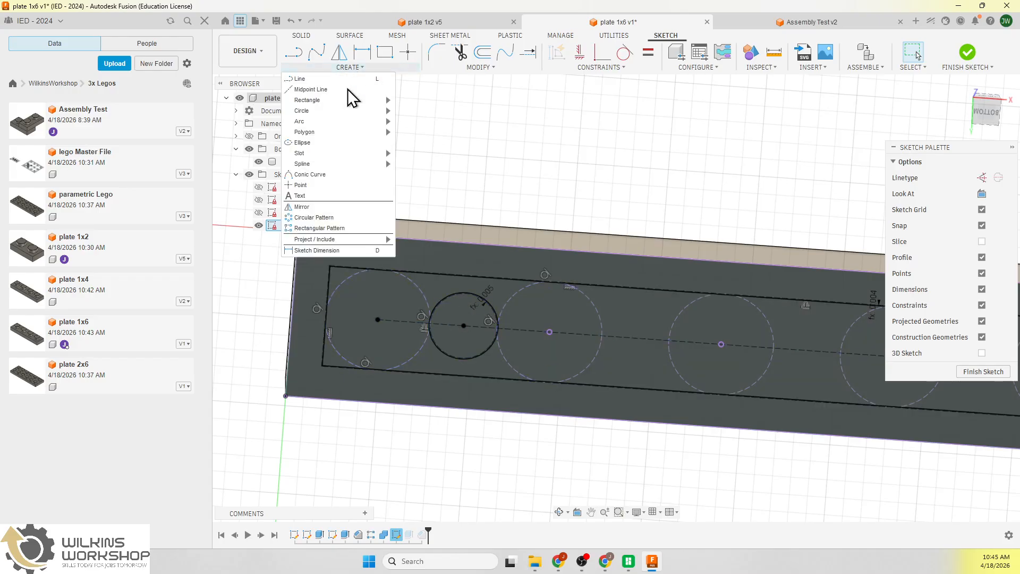
{"action": "left_click", "coordinate": [327, 228]}
{"action": "scroll", "coordinate": [461, 291], "scroll_direction": "up", "scroll_amount": 5}
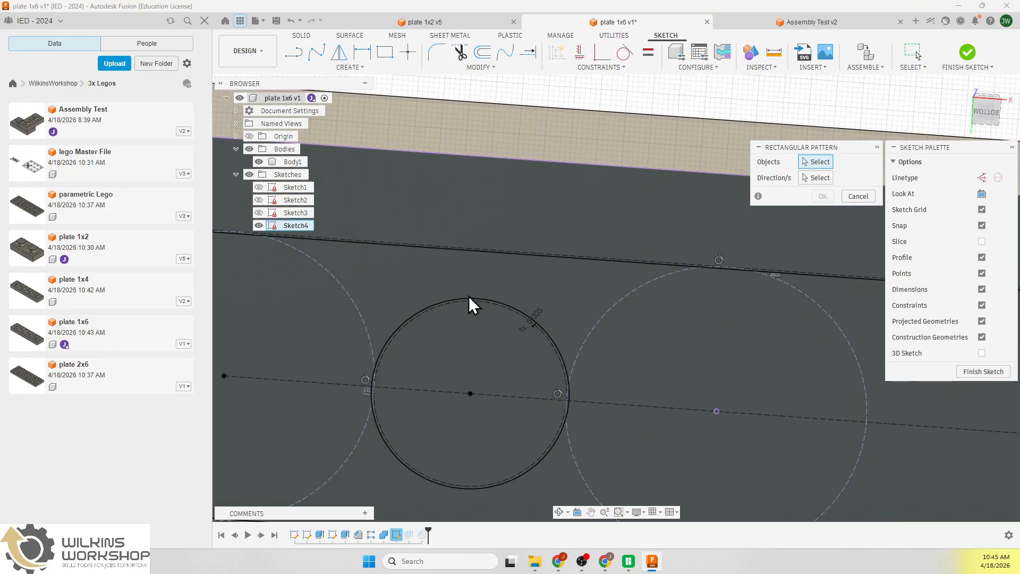
{"action": "left_click", "coordinate": [469, 299]}
{"action": "scroll", "coordinate": [381, 306], "scroll_direction": "down", "scroll_amount": 5}
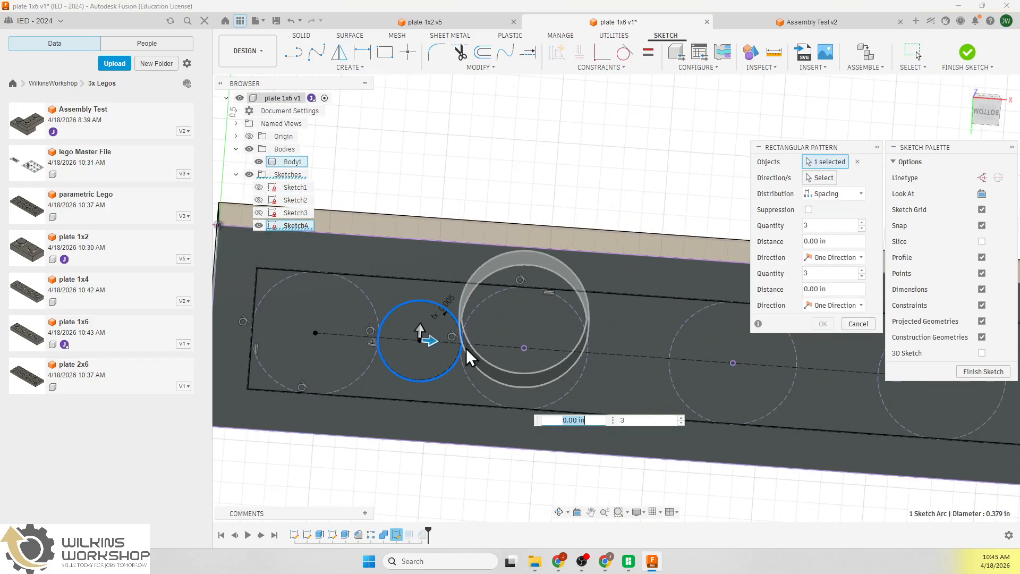
{"action": "left_click_drag", "start_coordinate": [430, 341], "coordinate": [629, 355]}
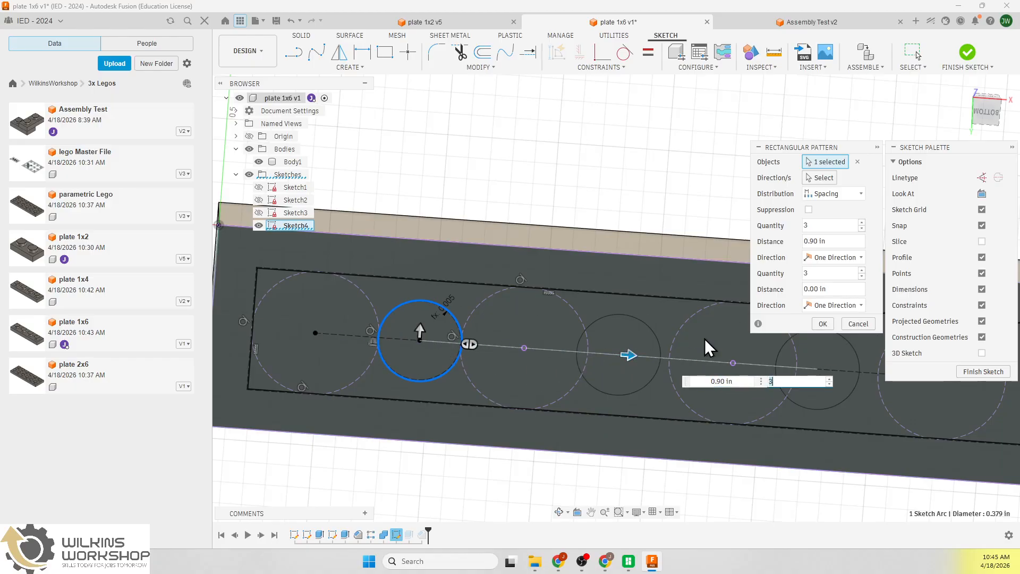
{"action": "left_click_drag", "start_coordinate": [420, 325], "coordinate": [424, 266]}
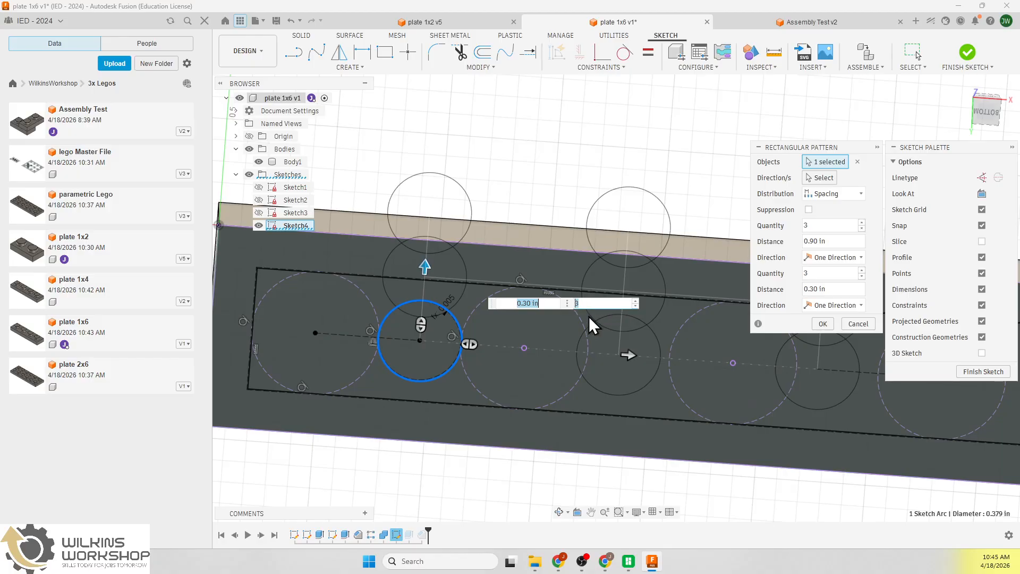
{"action": "type", "text": "width"}
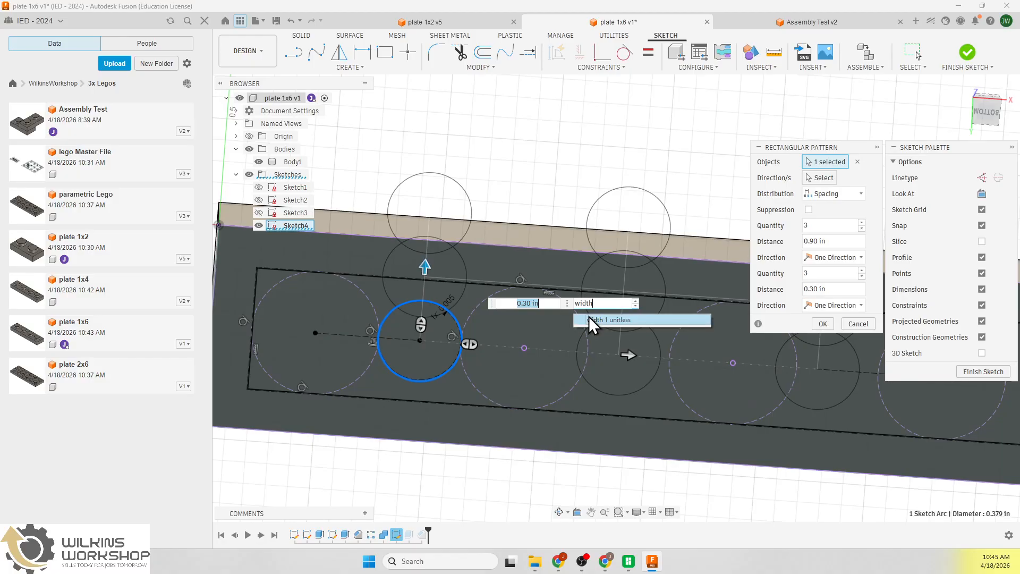
{"action": "key", "text": "Return"}
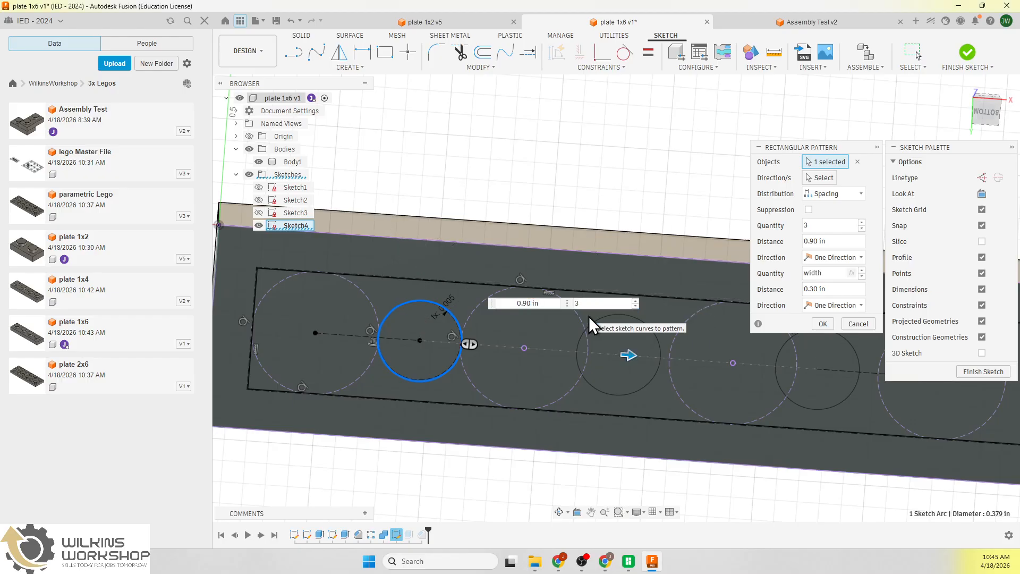
{"action": "key", "text": "Return"}
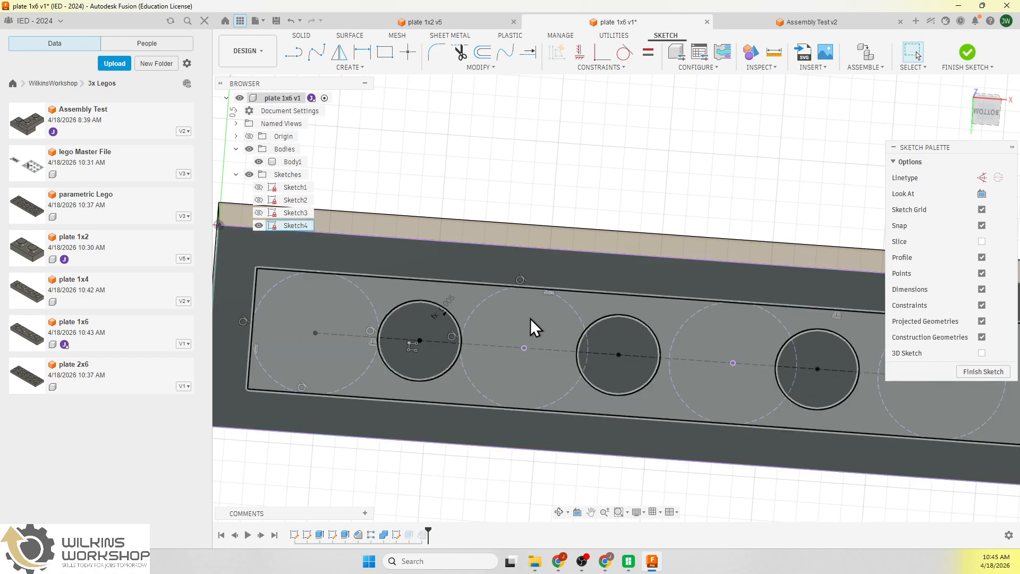
Begin another rectangular pattern of the first tube circle, setting its crosswise quantity to the width parameter
{"action": "left_click", "coordinate": [366, 68]}
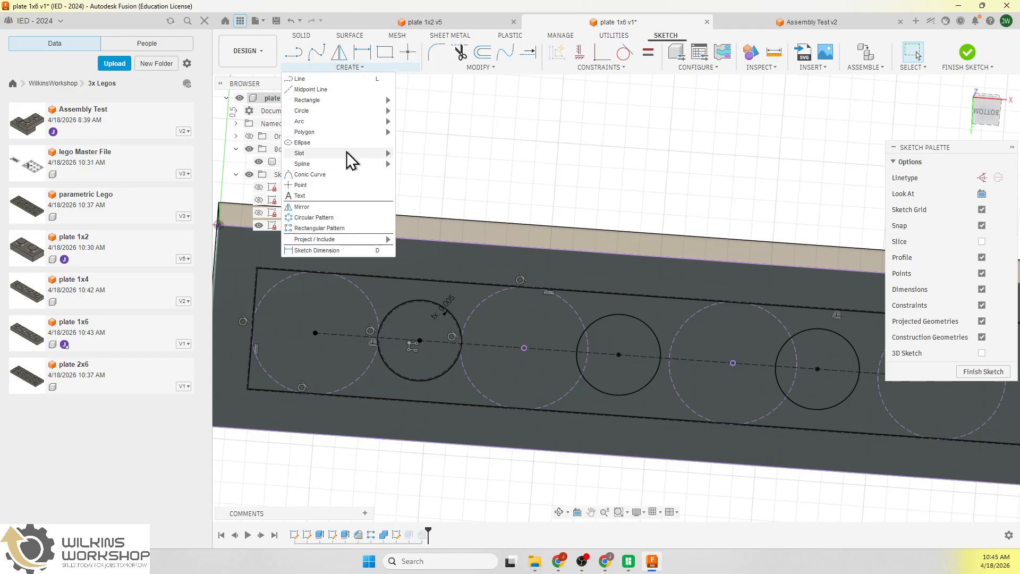
{"action": "left_click", "coordinate": [336, 228]}
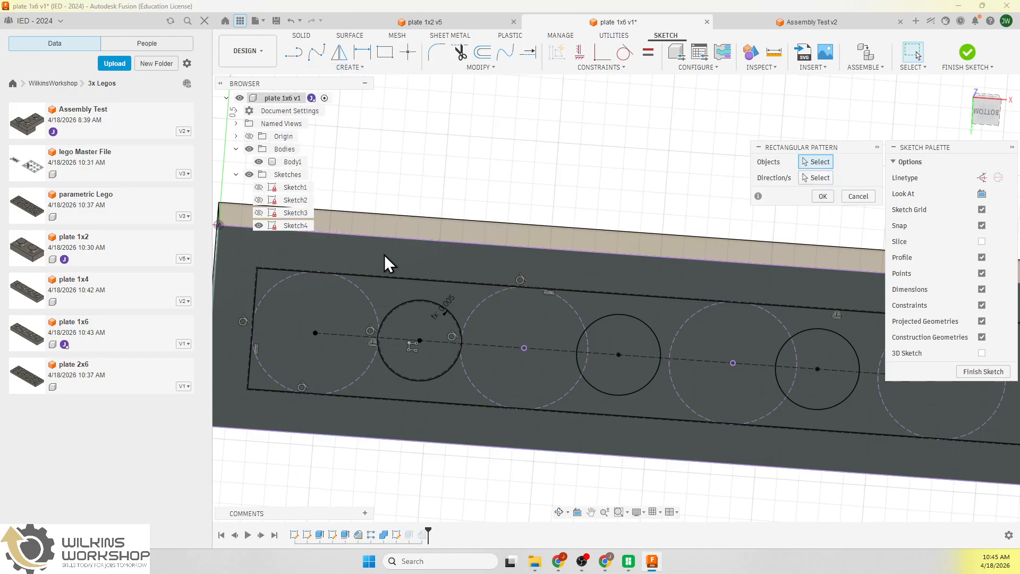
{"action": "left_click", "coordinate": [418, 299]}
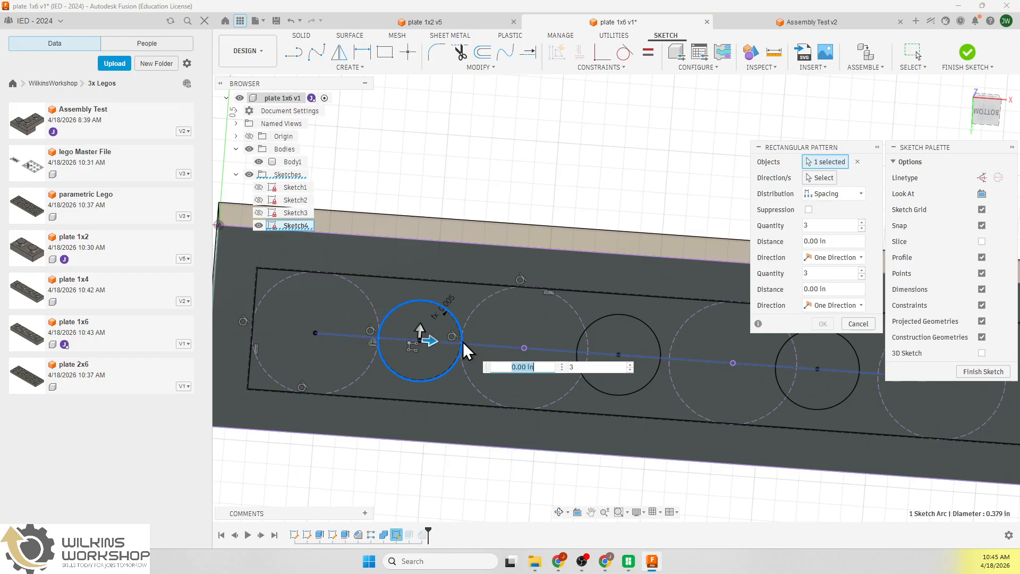
{"action": "left_click_drag", "start_coordinate": [419, 331], "coordinate": [433, 249]}
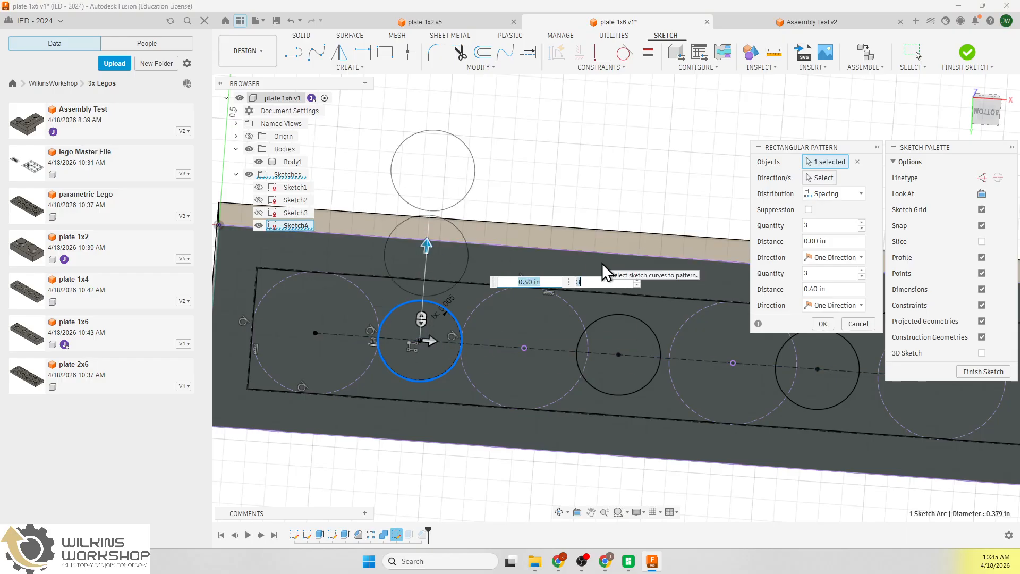
{"action": "left_click", "coordinate": [594, 281]}
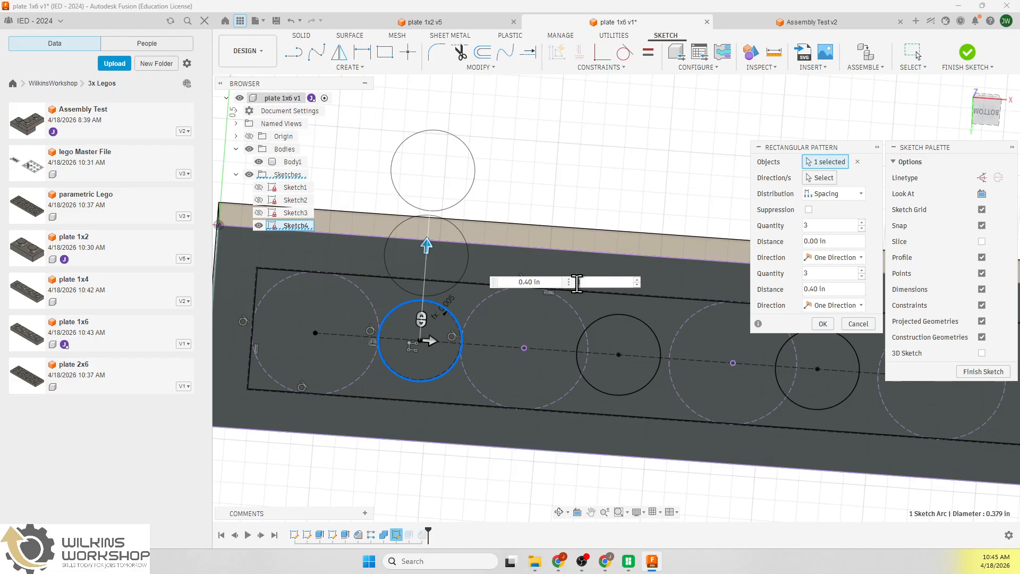
{"action": "type", "text": "width"}
{"action": "key", "text": "Return"}
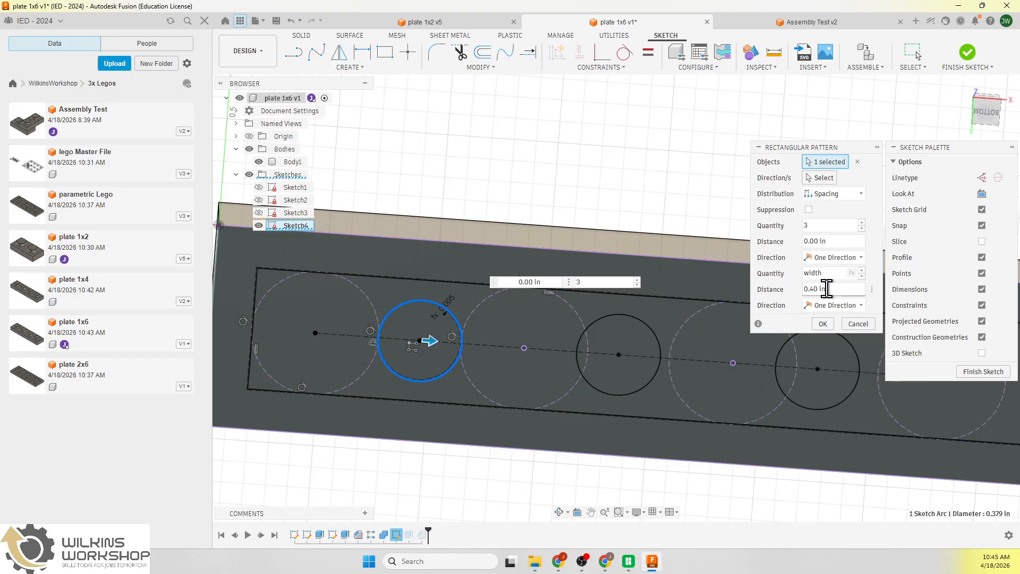
Set both pattern distances to the legoBase parameter and the lengthwise quantity to 5
{"action": "left_click_drag", "start_coordinate": [828, 290], "coordinate": [790, 291]}
{"action": "type", "text": "legoBase"}
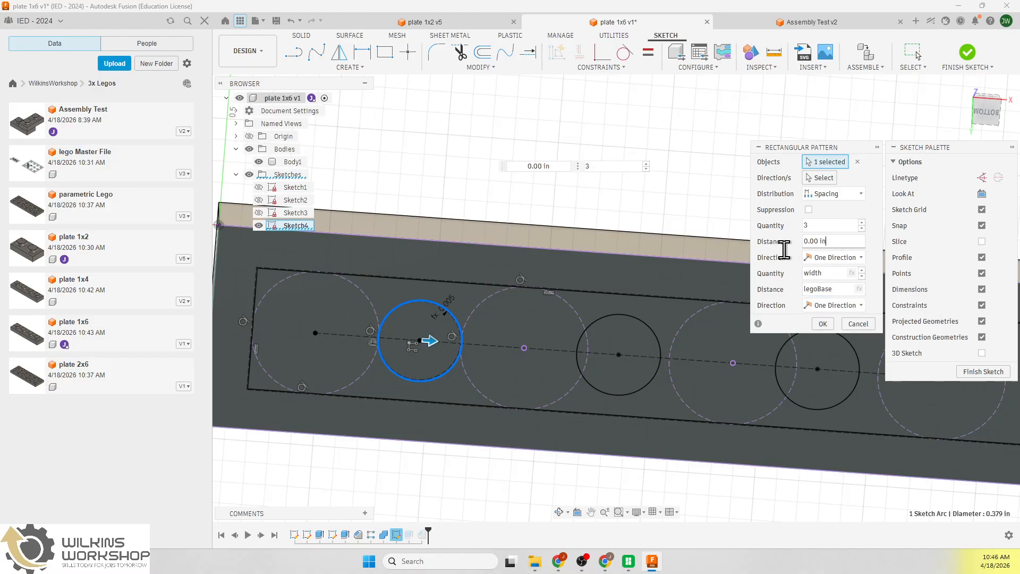
{"action": "left_click_drag", "start_coordinate": [842, 242], "coordinate": [781, 243]}
{"action": "type", "text": "lego"}
{"action": "key", "text": "Return"}
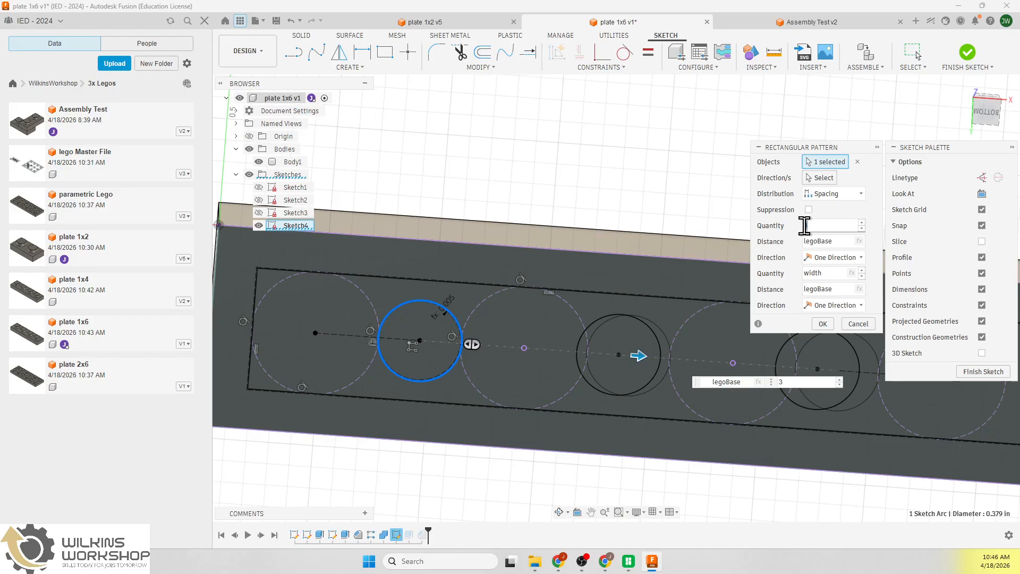
{"action": "scroll", "coordinate": [308, 299], "scroll_direction": "down", "scroll_amount": 4}
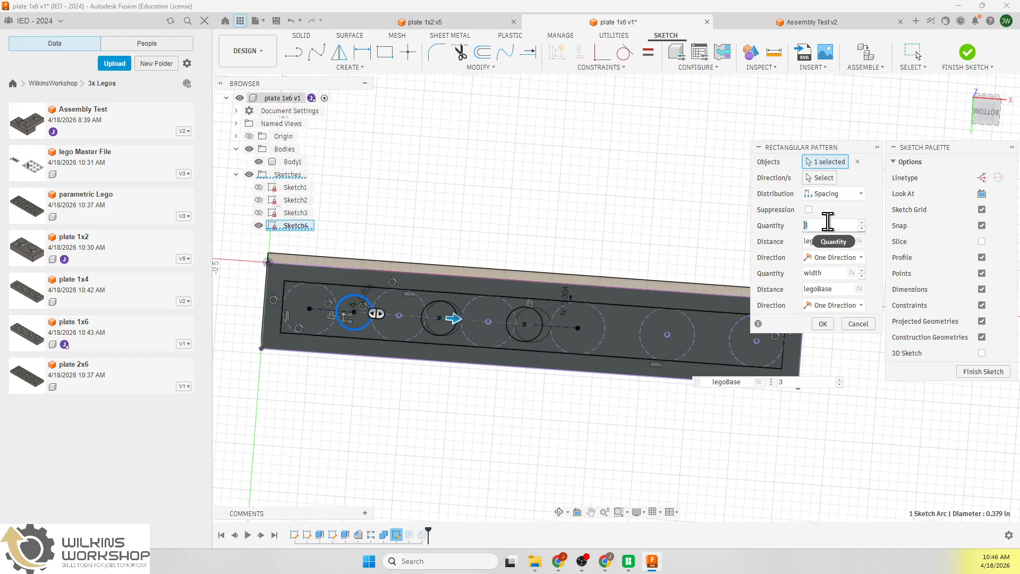
{"action": "type", "text": "5"}
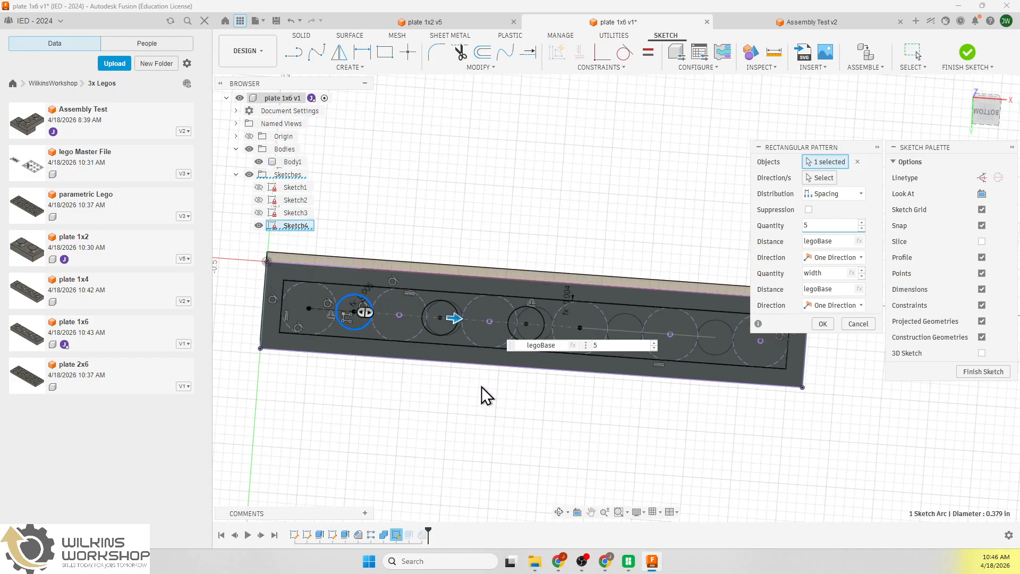
Define the pattern directions by the plate's long outer edge and its adjoining short end edge near the first tube circle
{"action": "mouse_move", "coordinate": [481, 387]}
{"action": "middle_mouse_down", "text": "shift"}
{"action": "mouse_move", "coordinate": [468, 431]}
{"action": "mouse_move", "coordinate": [464, 412]}
{"action": "mouse_move", "coordinate": [489, 365]}
{"action": "mouse_move", "coordinate": [476, 372]}
{"action": "middle_mouse_up", "text": "shift"}
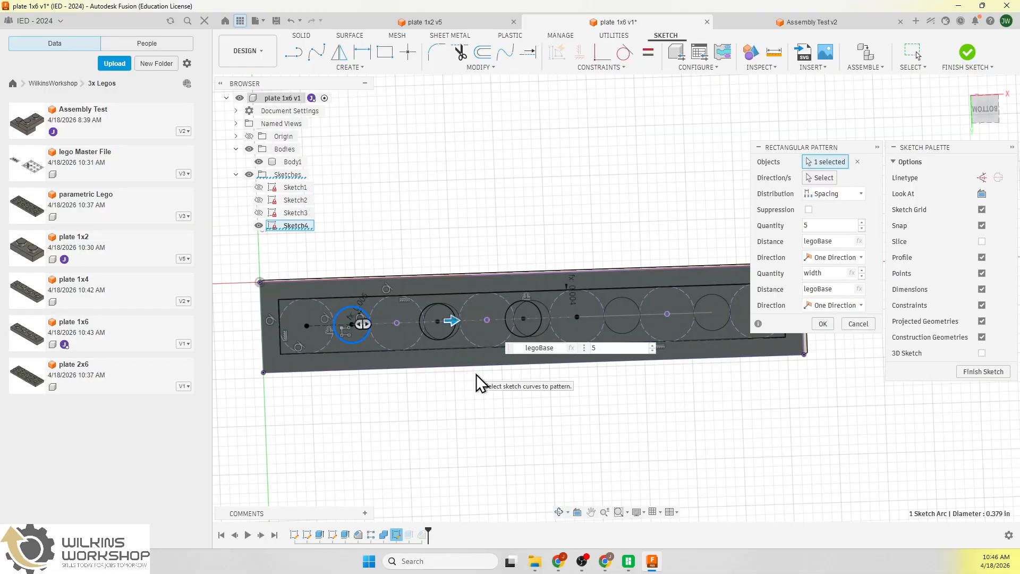
{"action": "scroll", "coordinate": [455, 349], "scroll_direction": "up", "scroll_amount": 3}
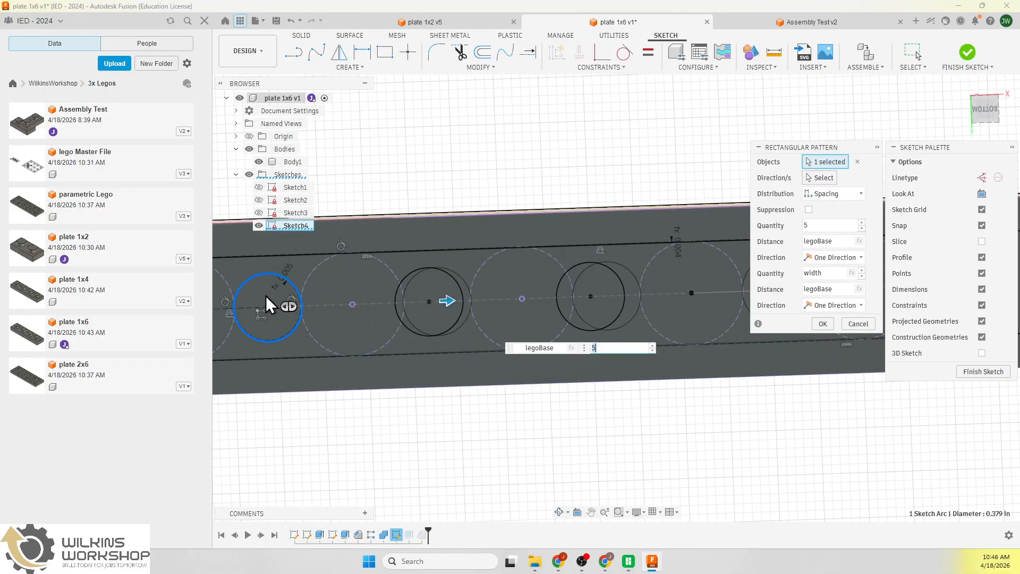
{"action": "scroll", "coordinate": [266, 296], "scroll_direction": "up", "scroll_amount": 5}
{"action": "scroll", "coordinate": [270, 301], "scroll_direction": "down", "scroll_amount": 2}
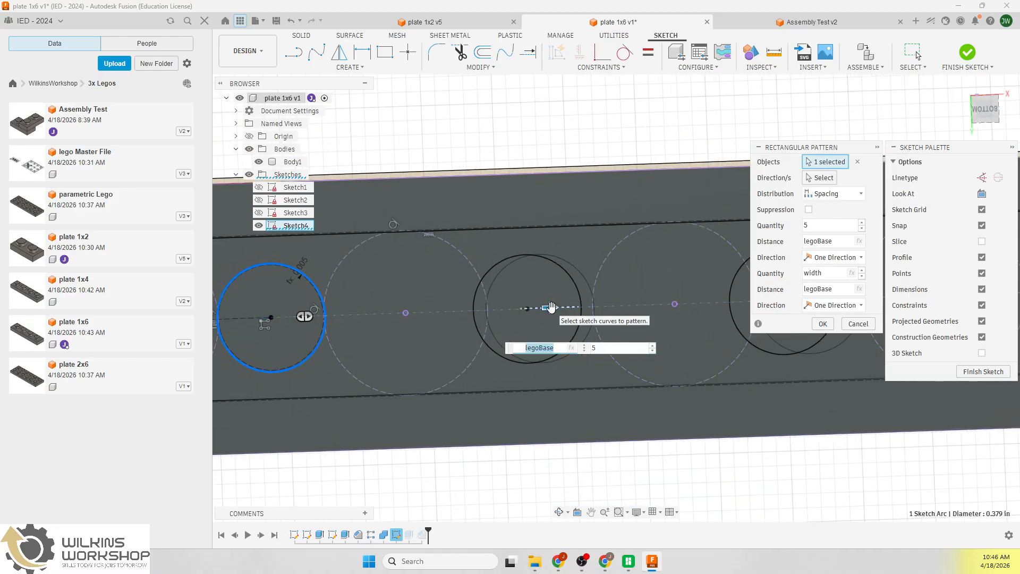
{"action": "left_click", "coordinate": [821, 180]}
{"action": "scroll", "coordinate": [498, 450], "scroll_direction": "down", "scroll_amount": 2}
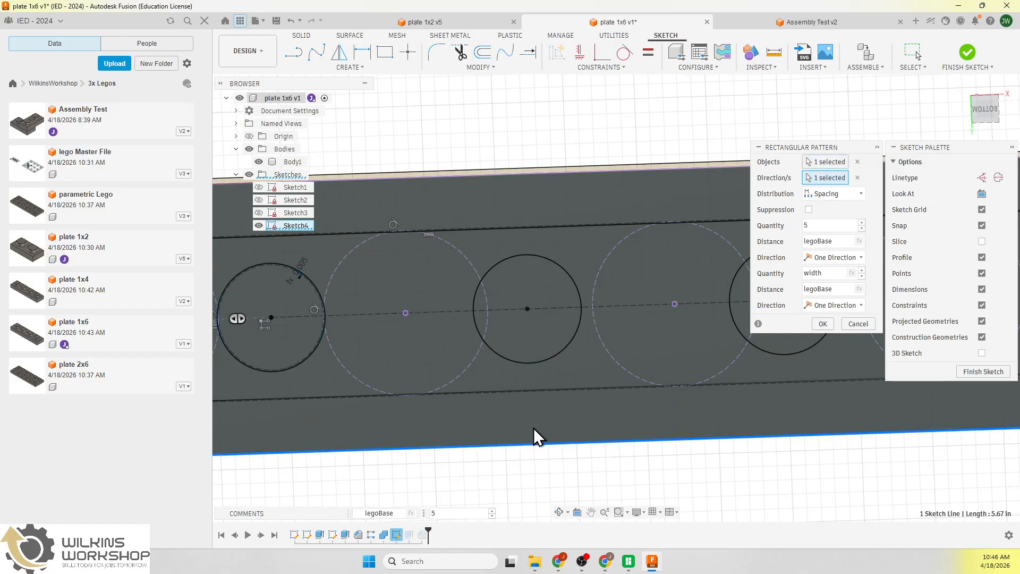
{"action": "left_click", "coordinate": [534, 428]}
{"action": "scroll", "coordinate": [535, 422], "scroll_direction": "down", "scroll_amount": 1}
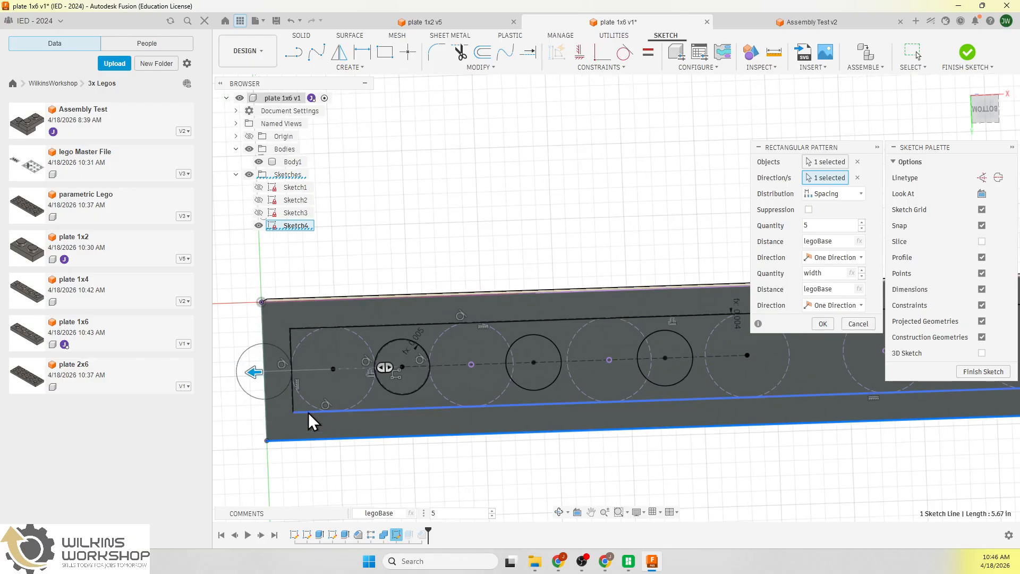
{"action": "left_click", "coordinate": [265, 414]}
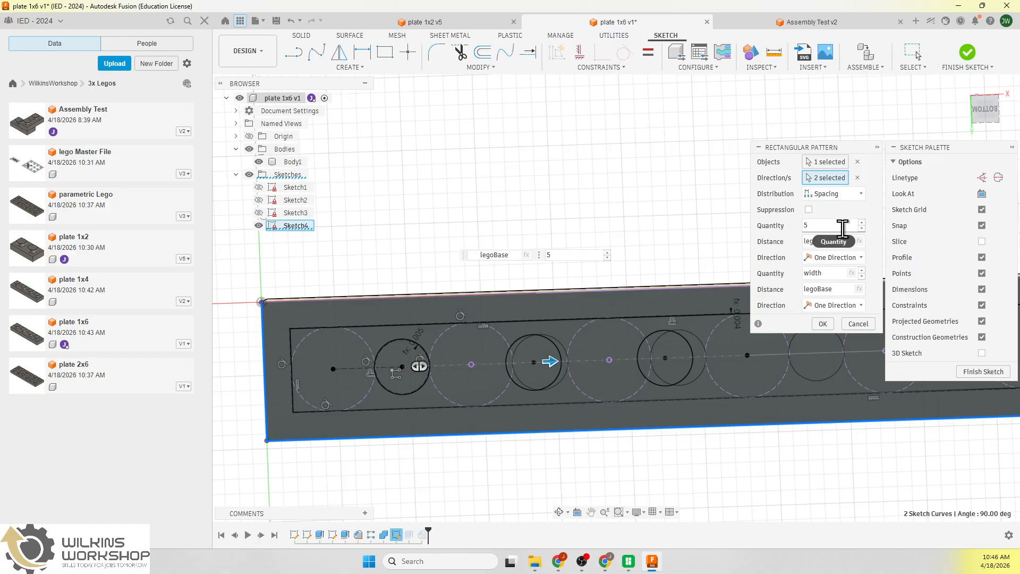
Try a lengthwise spacing of 1.00 in for the tube circle pattern
{"action": "scroll", "coordinate": [586, 338], "scroll_direction": "down", "scroll_amount": 4}
{"action": "key", "text": "Tab"}
{"action": "key", "text": "Tab"}
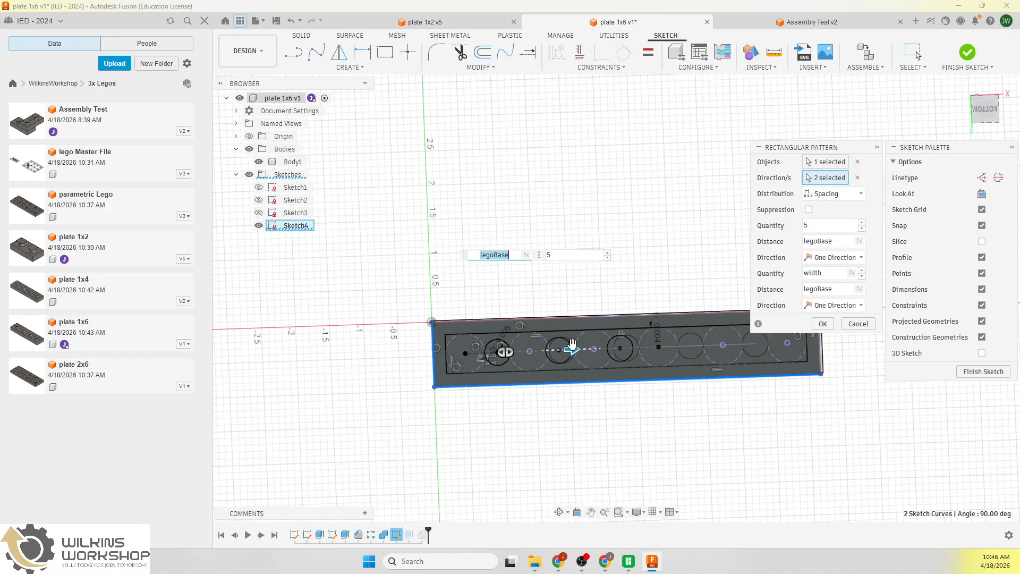
{"action": "scroll", "coordinate": [668, 349], "scroll_direction": "up", "scroll_amount": 3}
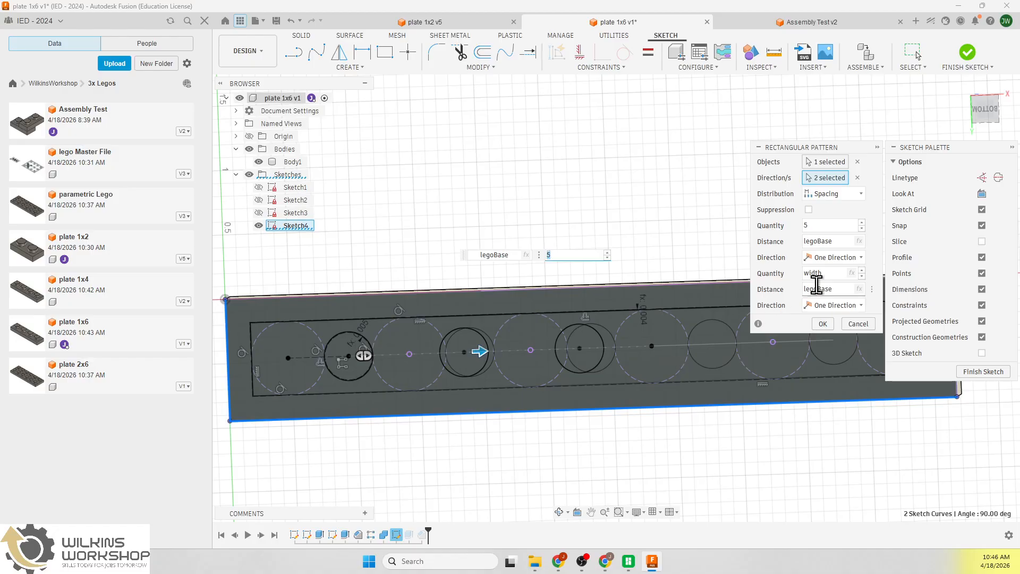
{"action": "left_click", "coordinate": [833, 241]}
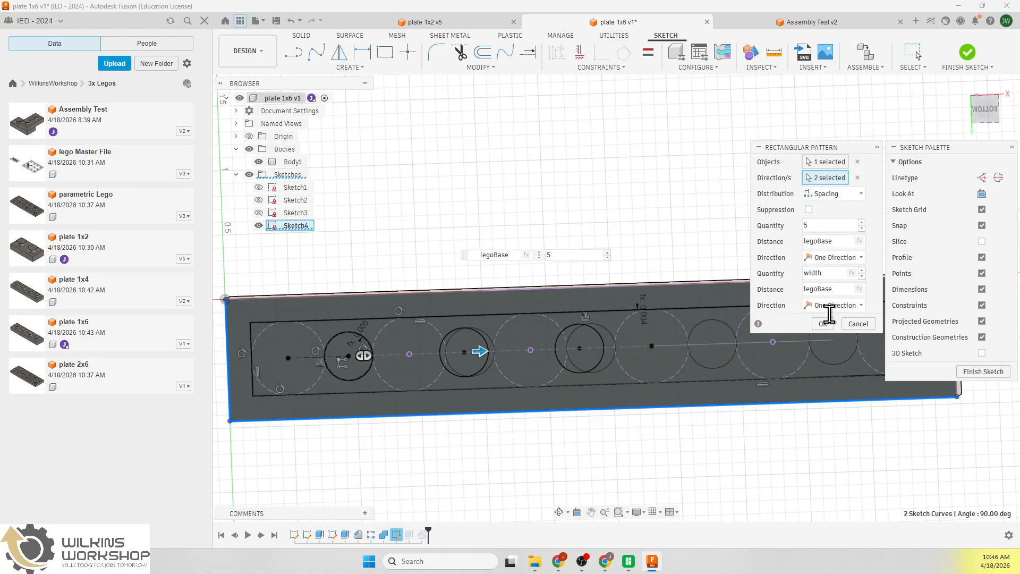
{"action": "mouse_move", "coordinate": [479, 352]}
{"action": "left_mouse_down"}
{"action": "mouse_move", "coordinate": [592, 353]}
{"action": "mouse_move", "coordinate": [476, 354]}
{"action": "mouse_move", "coordinate": [488, 355]}
{"action": "left_mouse_up"}
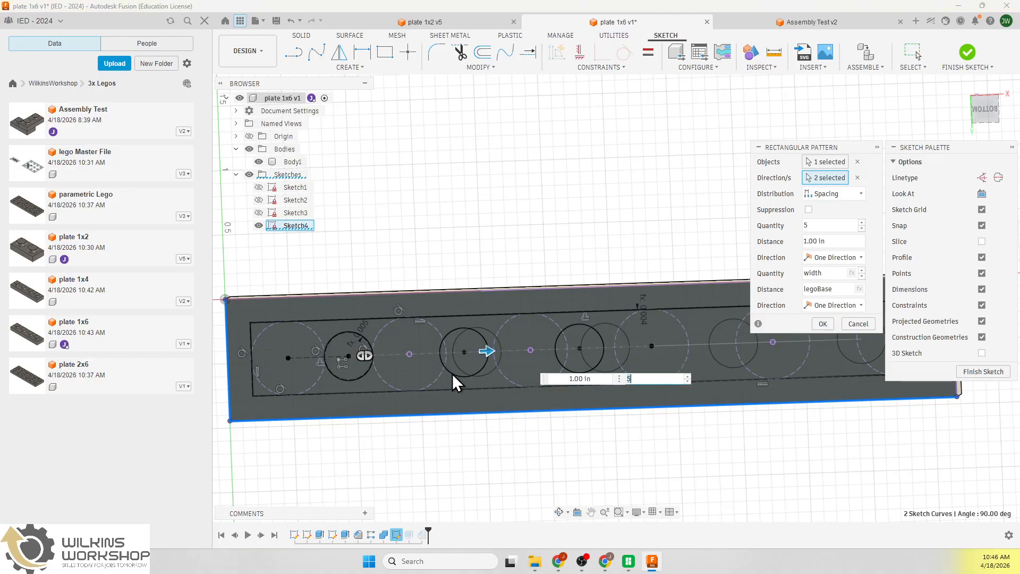
{"action": "scroll", "coordinate": [372, 404], "scroll_direction": "down", "scroll_amount": 3}
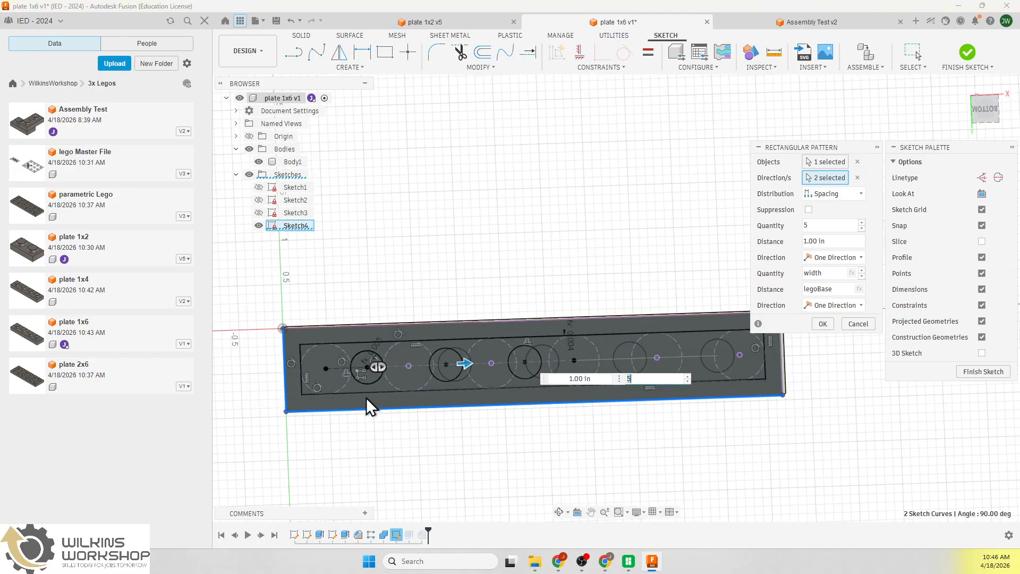
Set the tube circle pattern's lengthwise distance to legoBase and its quantity to length-1, and create the pattern
{"action": "left_click", "coordinate": [837, 239]}
{"action": "type", "text": "legoBase"}
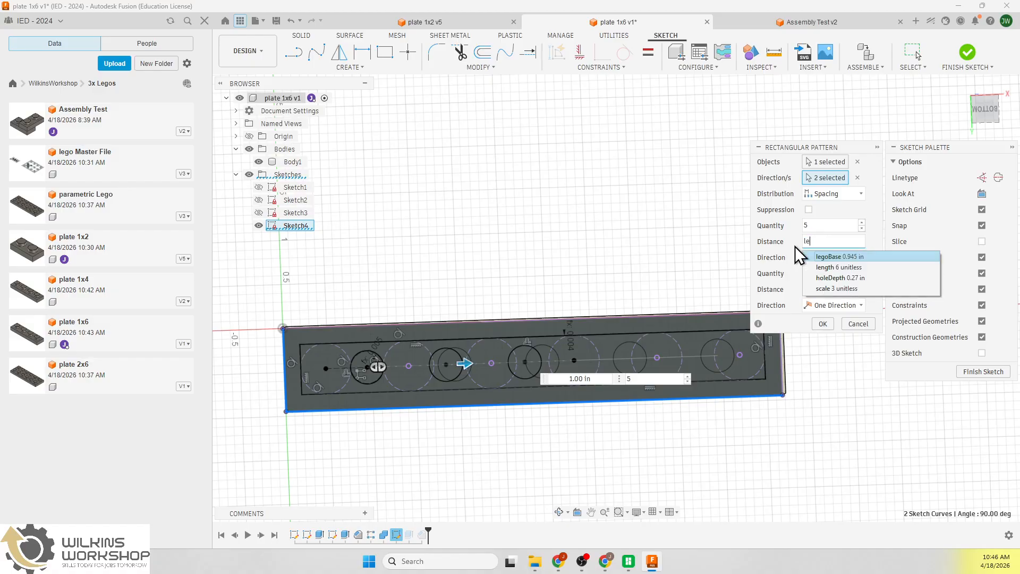
{"action": "key", "text": "Return"}
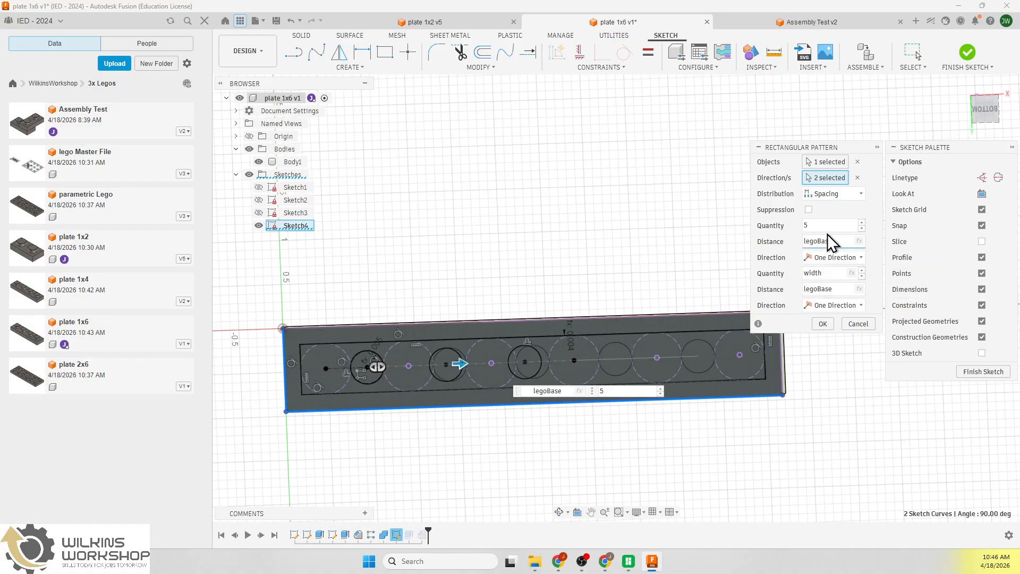
{"action": "left_click", "coordinate": [823, 226]}
{"action": "type", "text": "length"}
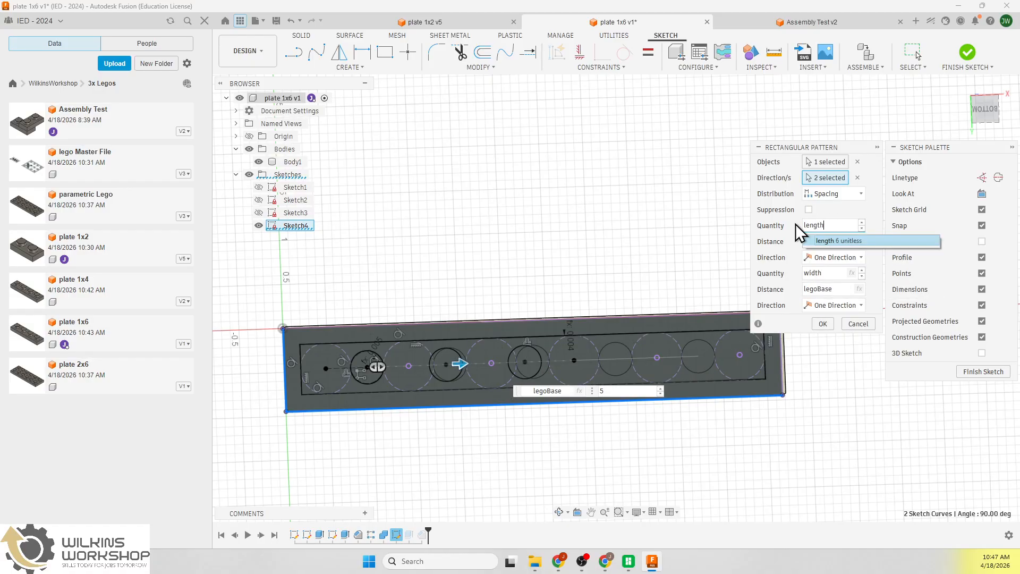
{"action": "key", "text": "Return"}
{"action": "type", "text": "-1"}
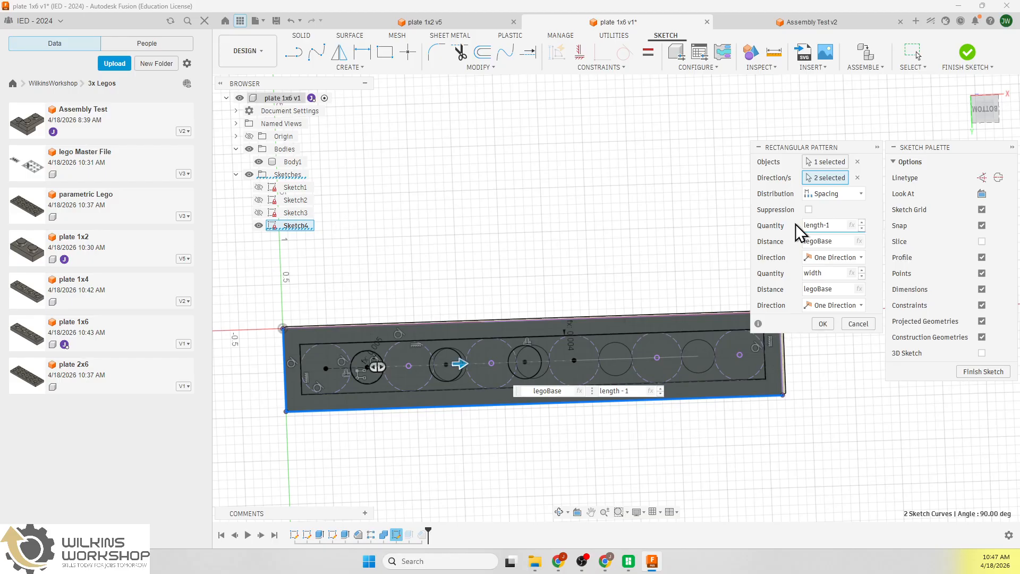
{"action": "left_click", "coordinate": [824, 323]}
{"action": "scroll", "coordinate": [476, 375], "scroll_direction": "up", "scroll_amount": 6}
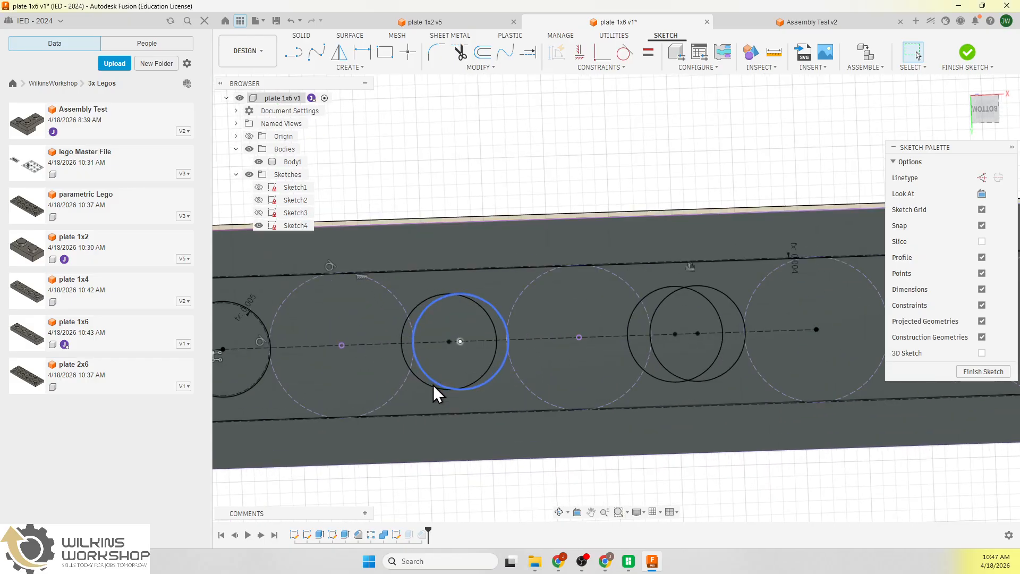
Delete the earlier rectangular pattern's constraint and its two leftover circles overlapping the second and third tube circles
{"action": "left_click", "coordinate": [427, 386]}
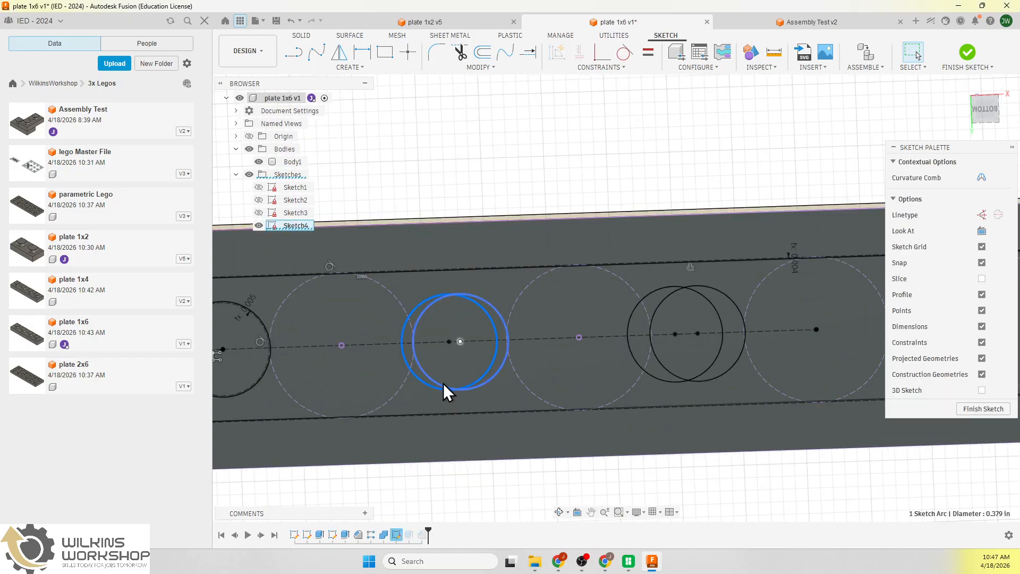
{"action": "scroll", "coordinate": [518, 388], "scroll_direction": "down", "scroll_amount": 2}
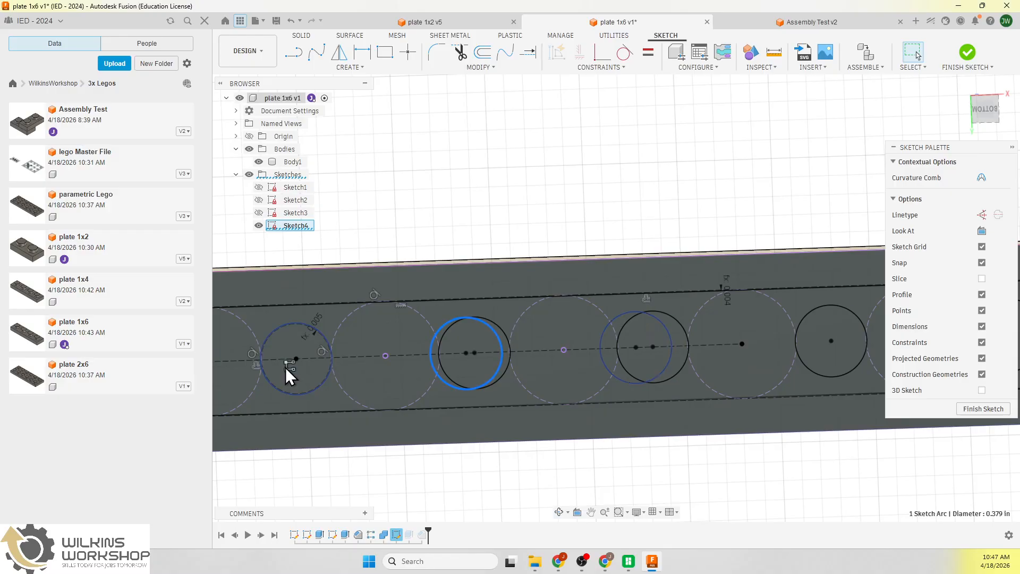
{"action": "left_click", "coordinate": [286, 367]}
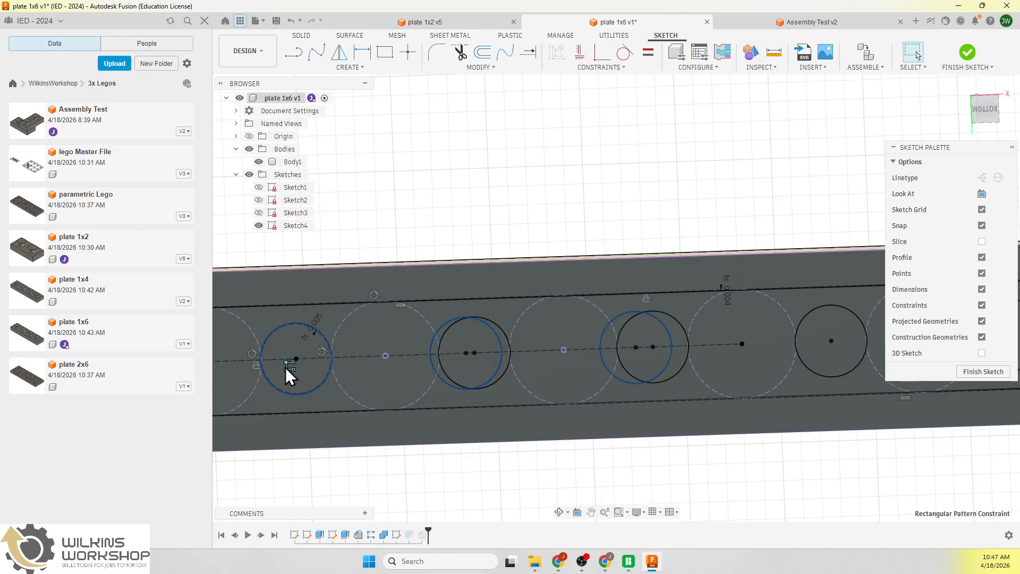
{"action": "key", "text": "Escape"}
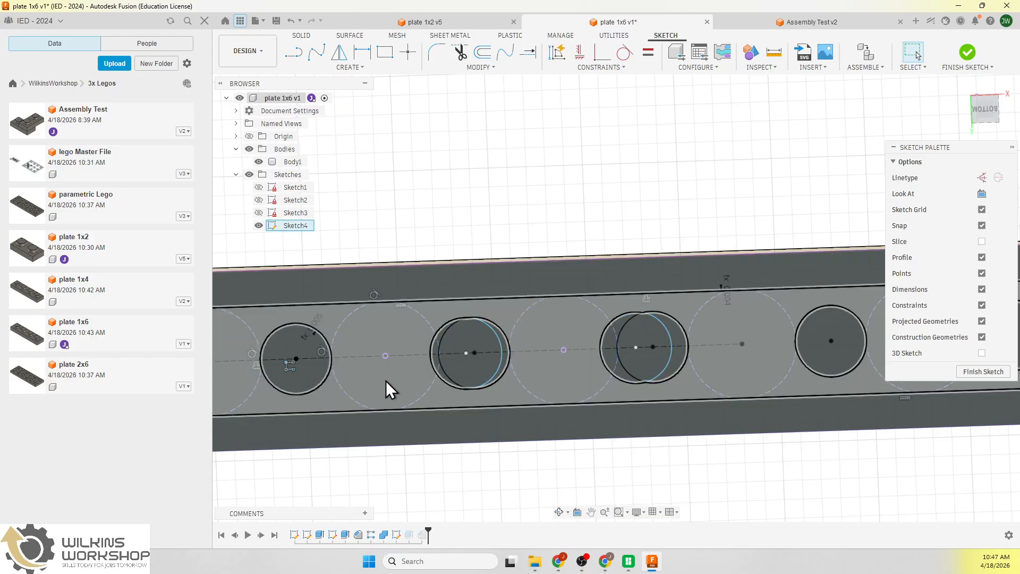
{"action": "left_click", "coordinate": [290, 369]}
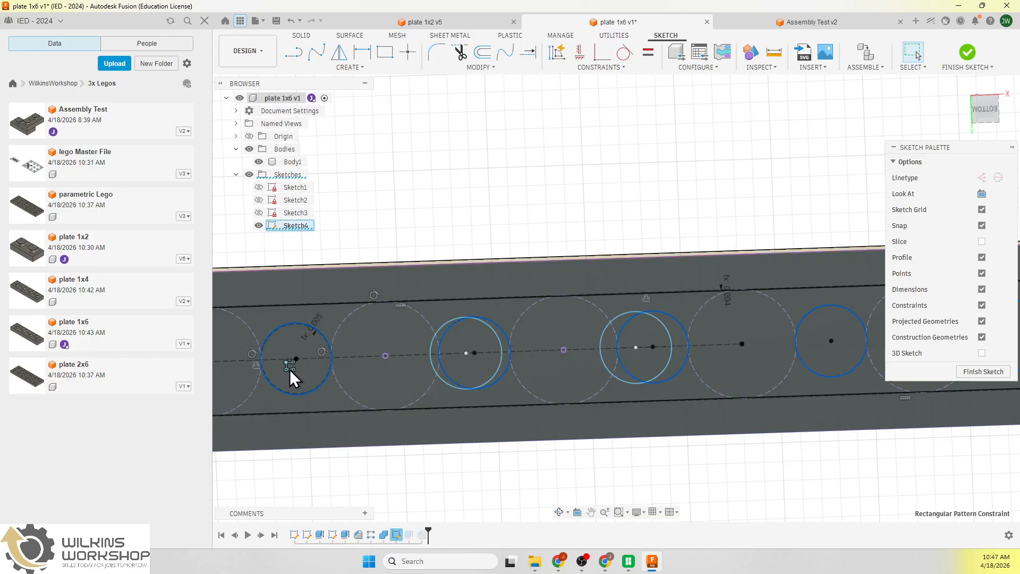
{"action": "left_click", "coordinate": [445, 382]}
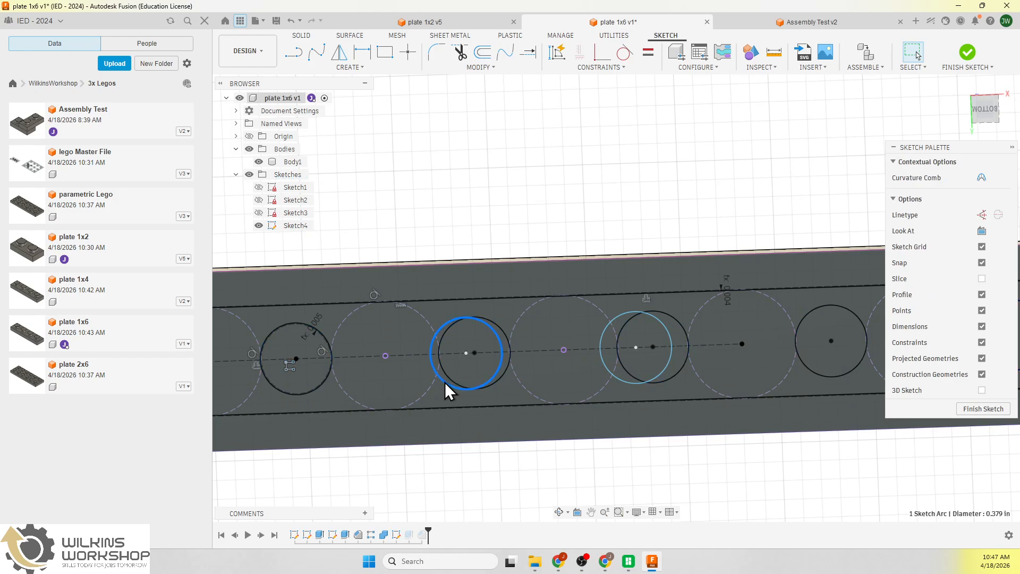
{"action": "key", "text": "Delete"}
{"action": "left_click", "coordinate": [624, 381]}
{"action": "key", "text": "Delete"}
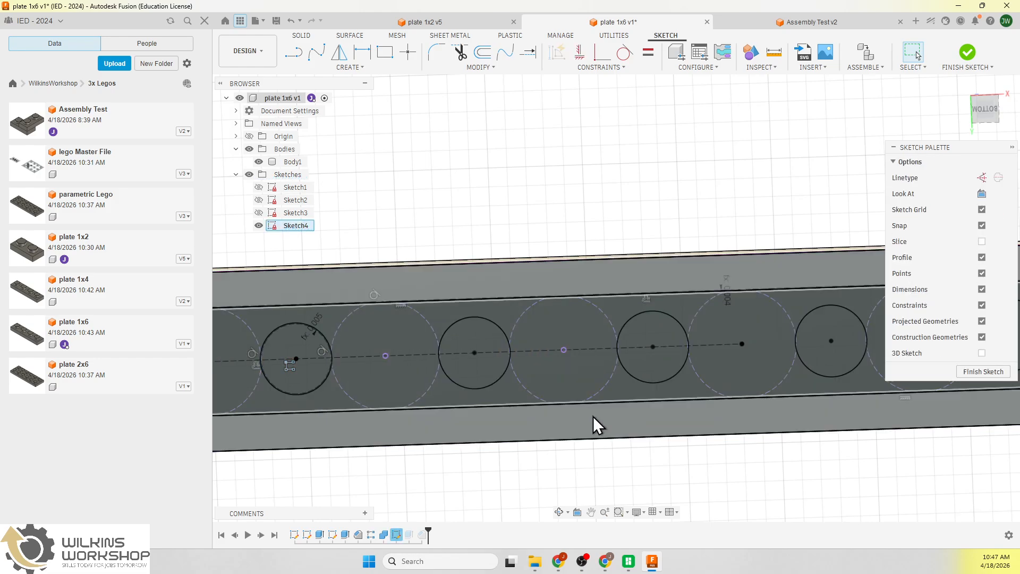
Check the tube circle pattern along the whole cavity and finish the underside sketch
{"action": "scroll", "coordinate": [446, 416], "scroll_direction": "down", "scroll_amount": 3}
{"action": "scroll", "coordinate": [336, 407], "scroll_direction": "up", "scroll_amount": 6}
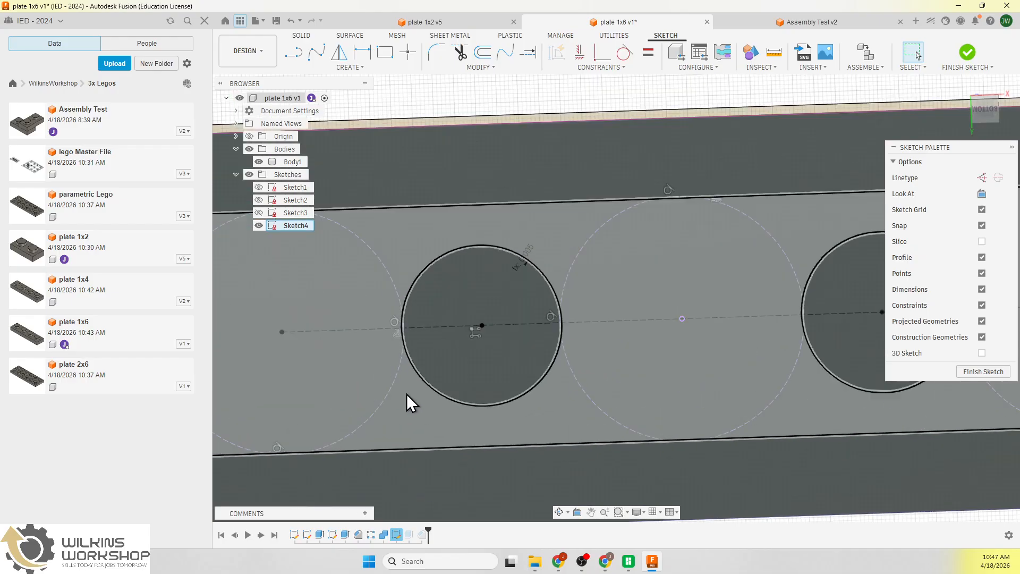
{"action": "left_click", "coordinate": [425, 396]}
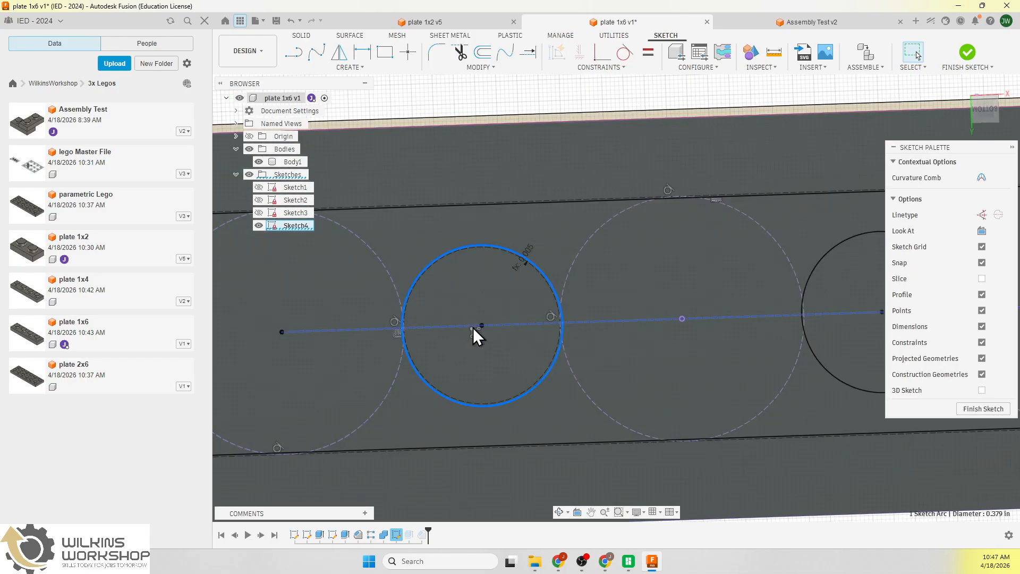
{"action": "left_click", "coordinate": [473, 335]}
{"action": "scroll", "coordinate": [344, 339], "scroll_direction": "down", "scroll_amount": 5}
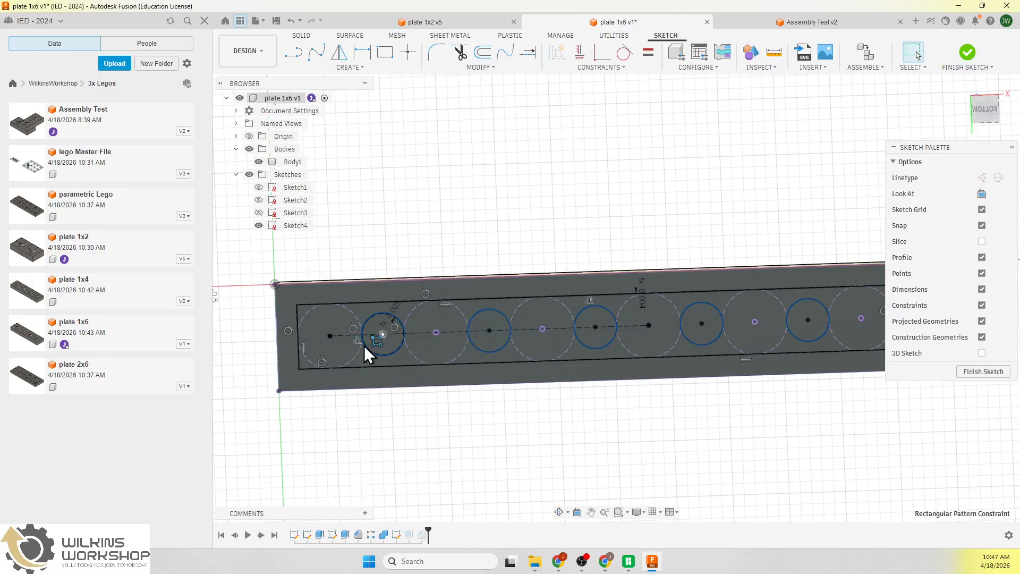
{"action": "scroll", "coordinate": [686, 407], "scroll_direction": "down", "scroll_amount": 2}
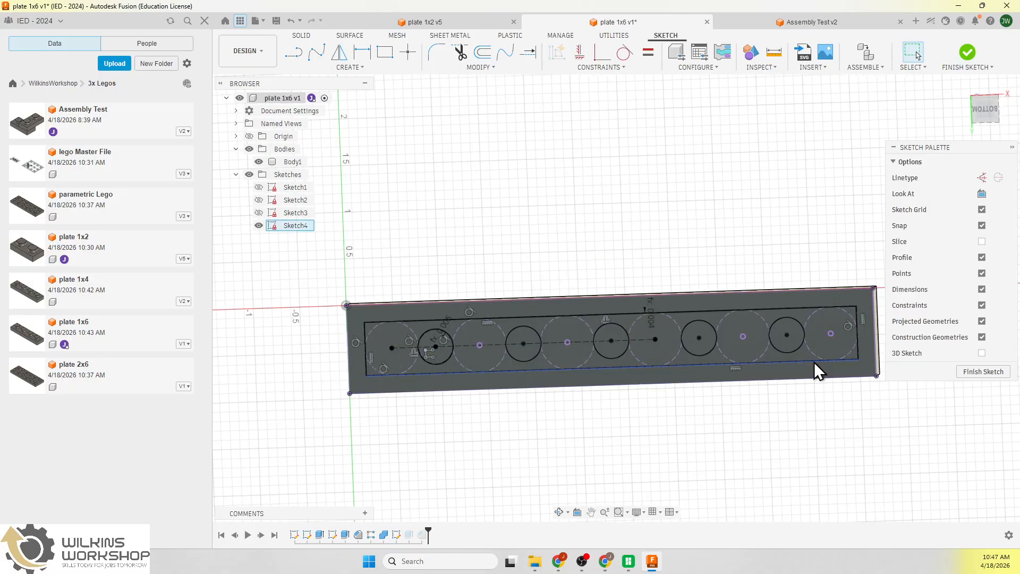
{"action": "left_click", "coordinate": [959, 373]}
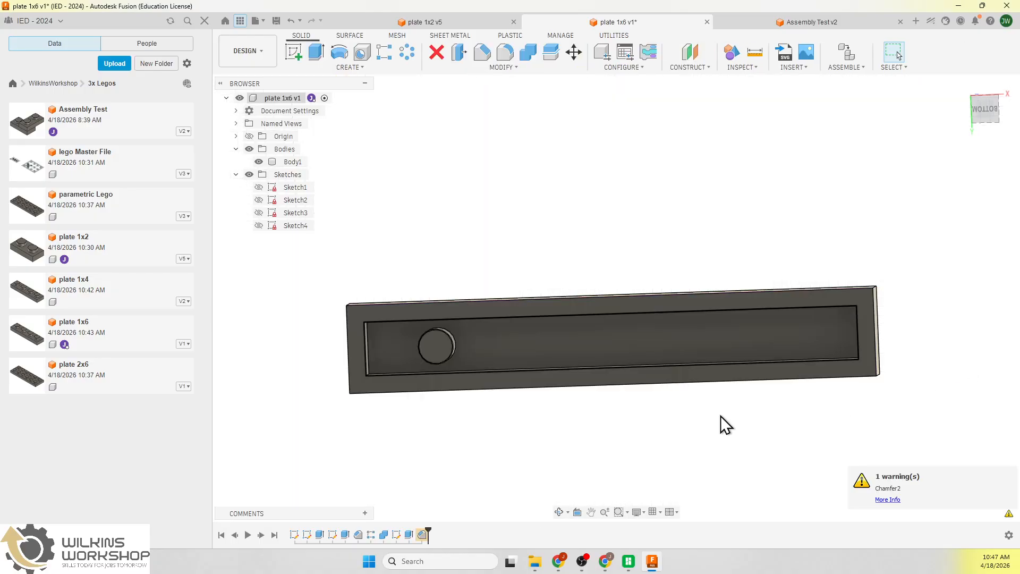
Edit the underside cavity cut to exclude the second through fifth tube circles from its profiles
{"action": "double_click", "coordinate": [409, 535]}
{"action": "left_click", "coordinate": [530, 345]}
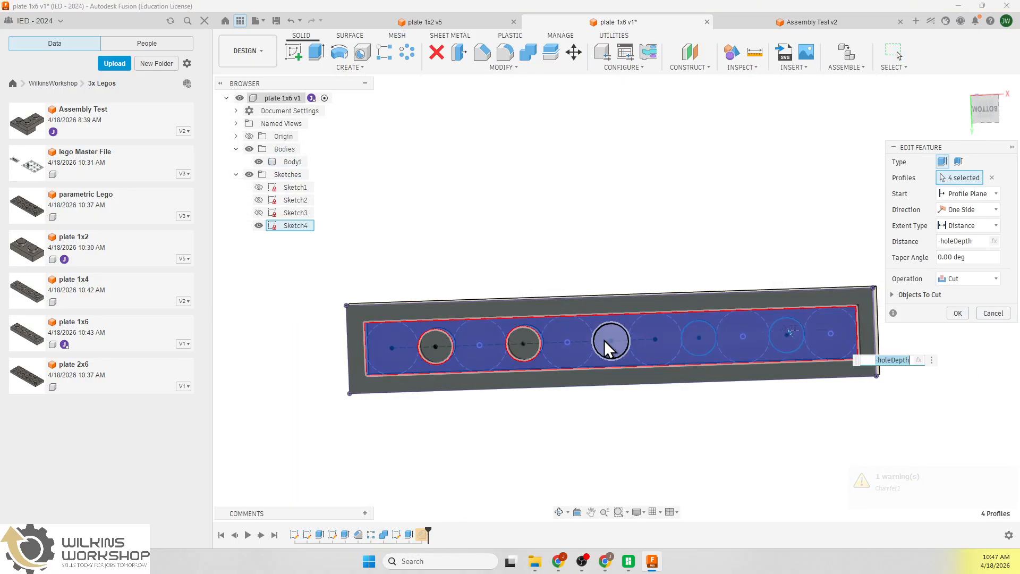
{"action": "left_click", "coordinate": [609, 343]}
{"action": "left_click", "coordinate": [694, 342]}
{"action": "left_click", "coordinate": [785, 335]}
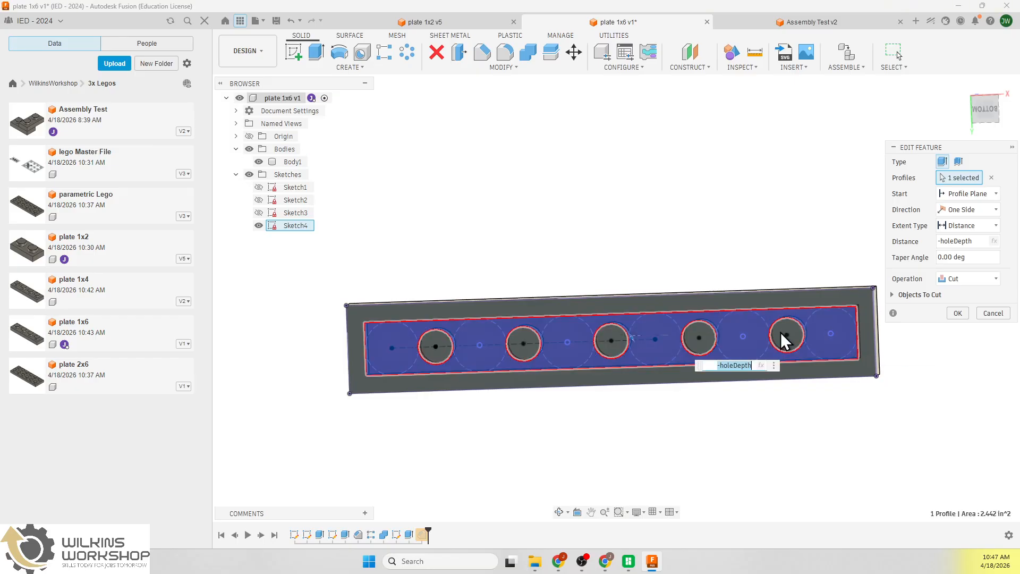
{"action": "left_click", "coordinate": [957, 313]}
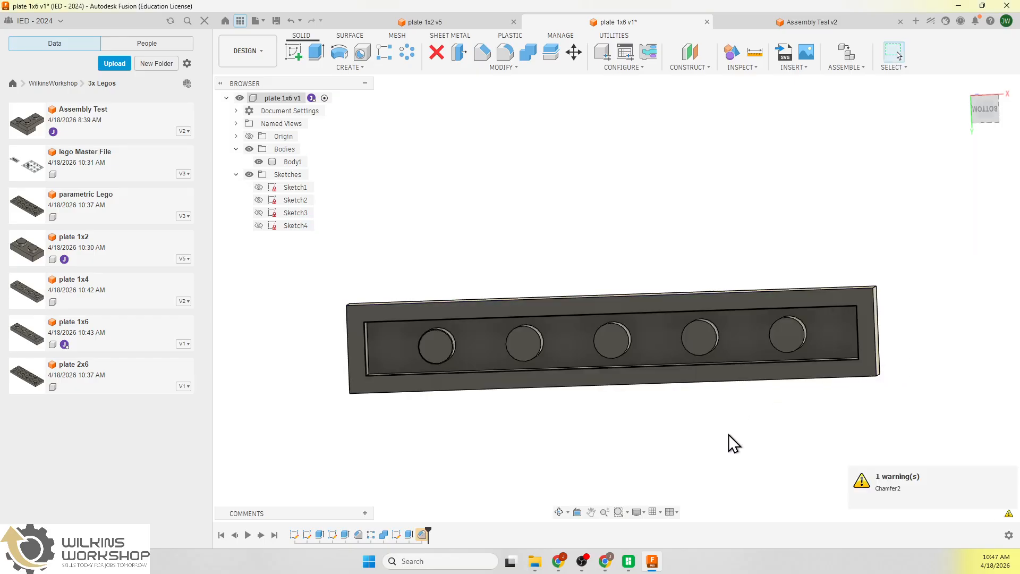
Edit the underside chamfer to include the circular end edges of the second through fifth tubes
{"action": "double_click", "coordinate": [422, 534]}
{"action": "scroll", "coordinate": [537, 420], "scroll_direction": "up", "scroll_amount": 3}
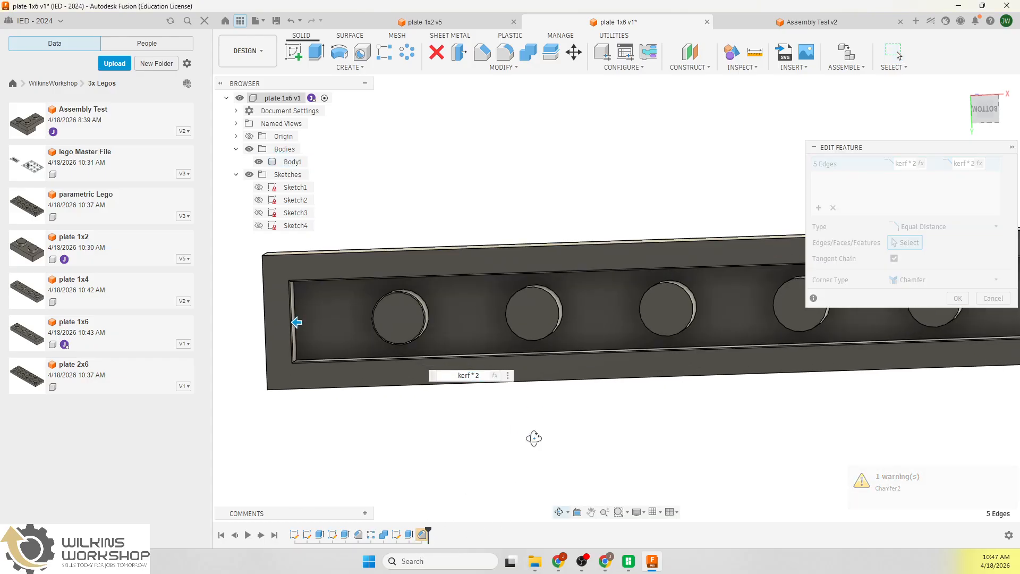
{"action": "middle_click_drag", "start_coordinate": [534, 438], "coordinate": [525, 412], "text": "shift"}
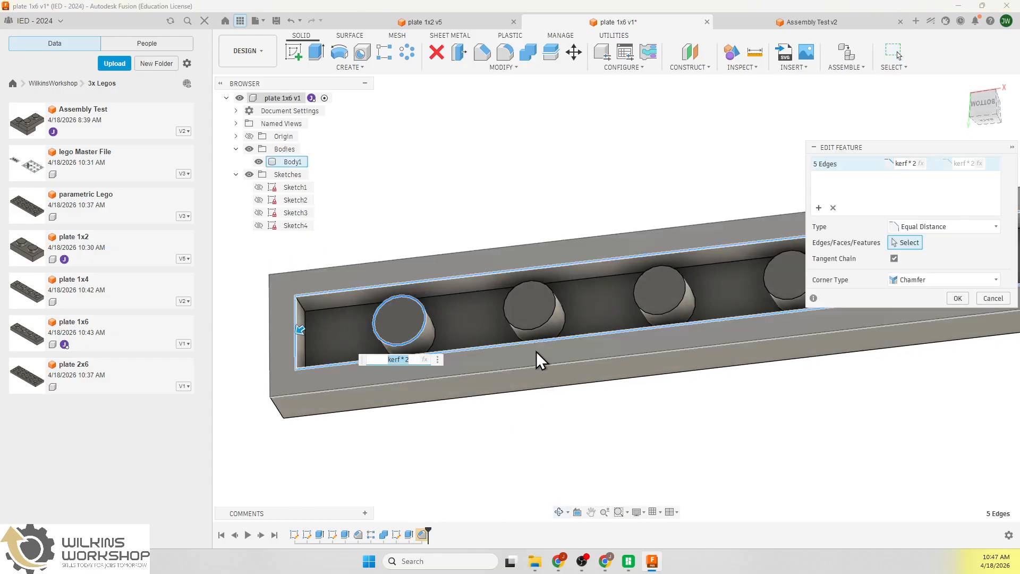
{"action": "left_click", "coordinate": [540, 333]}
{"action": "left_click", "coordinate": [683, 306]}
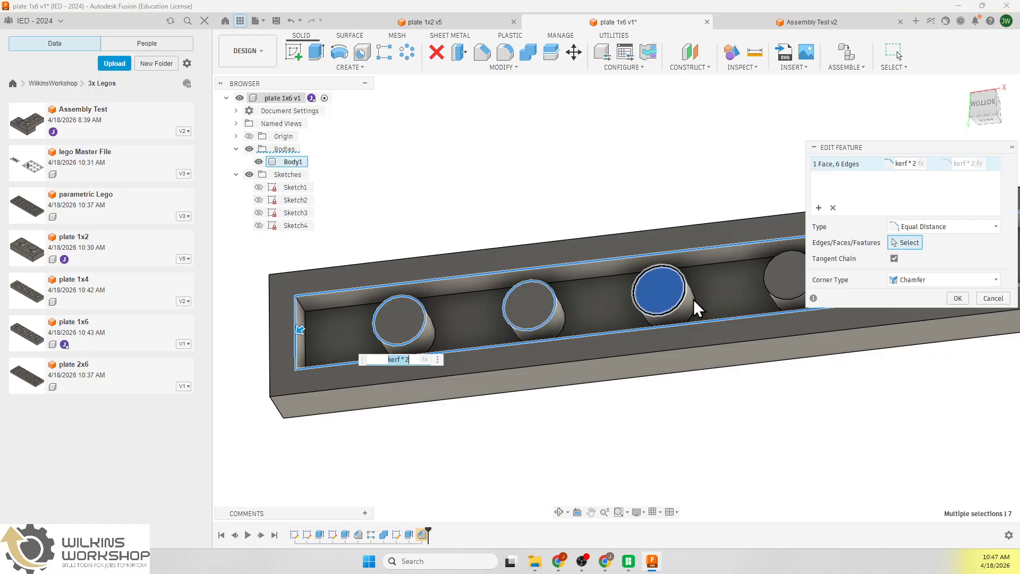
{"action": "left_click", "coordinate": [678, 303]}
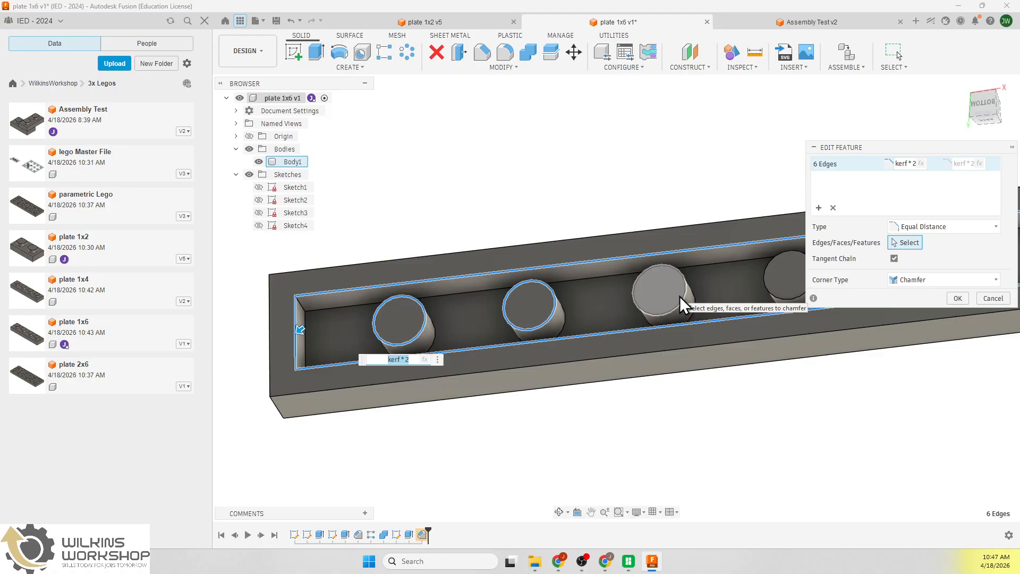
{"action": "left_click", "coordinate": [685, 290]}
{"action": "left_click", "coordinate": [765, 289]}
{"action": "scroll", "coordinate": [408, 382], "scroll_direction": "down", "scroll_amount": 3}
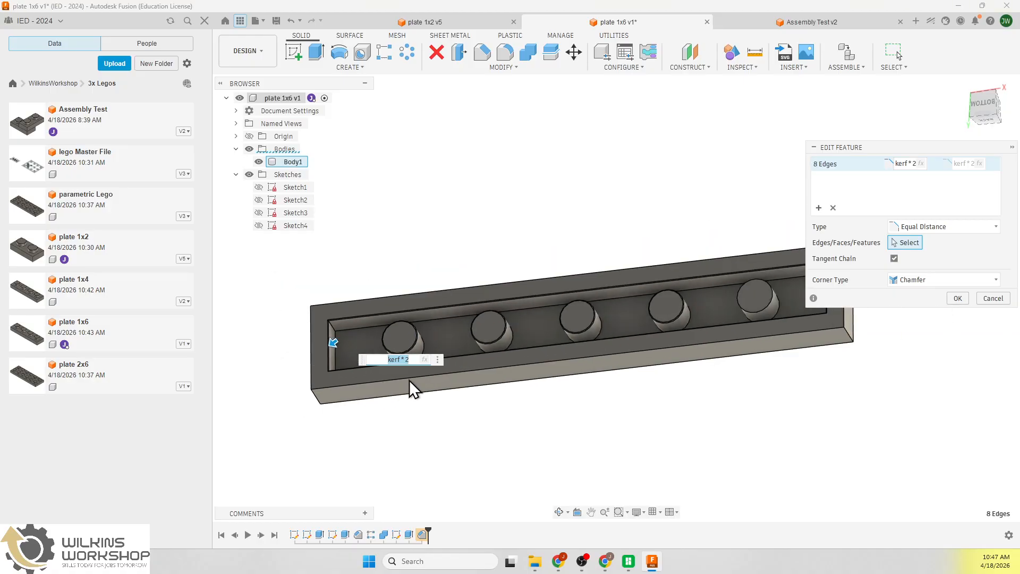
{"action": "scroll", "coordinate": [763, 310], "scroll_direction": "up", "scroll_amount": 4}
{"action": "left_click", "coordinate": [769, 315]}
{"action": "scroll", "coordinate": [537, 420], "scroll_direction": "down", "scroll_amount": 3}
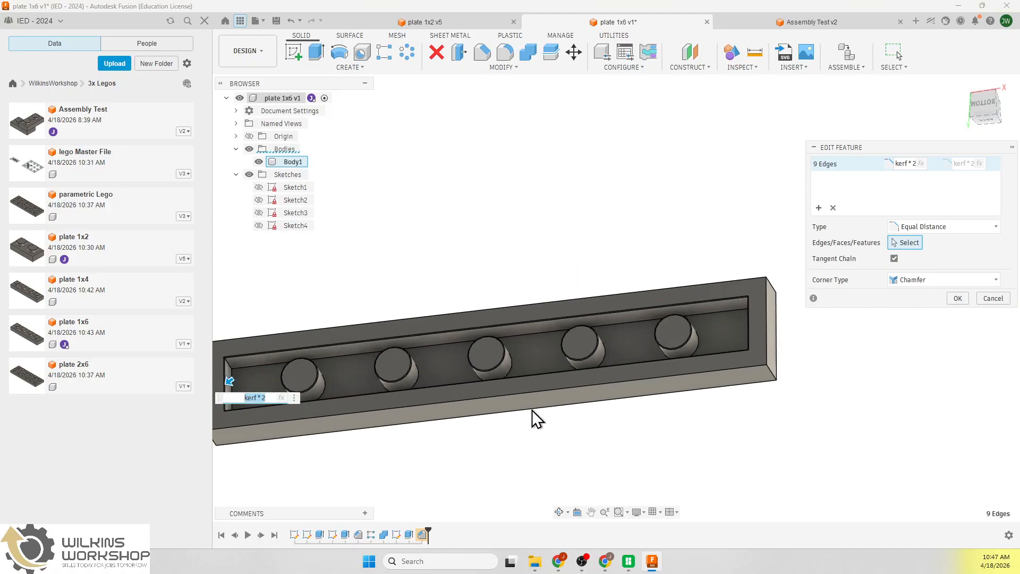
{"action": "middle_click_drag", "start_coordinate": [761, 394], "coordinate": [880, 397], "text": "shift"}
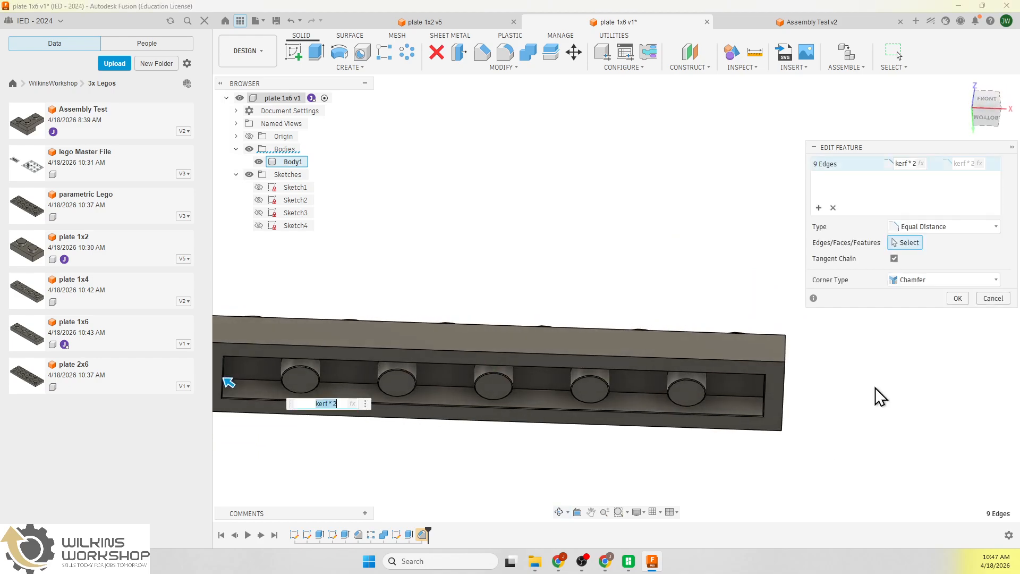
{"action": "left_click", "coordinate": [957, 298]}
Save the finished 1x6 plate as a new version and view it from its stud side
{"action": "middle_click_drag", "start_coordinate": [847, 337], "coordinate": [768, 382], "text": "shift"}
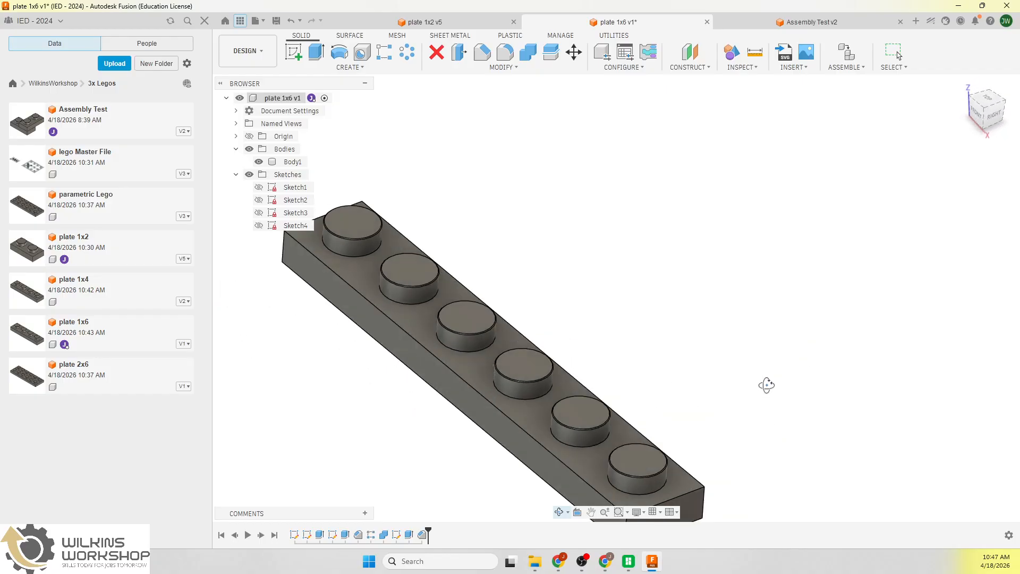
{"action": "left_click", "coordinate": [278, 24]}
{"action": "left_click", "coordinate": [519, 303]}
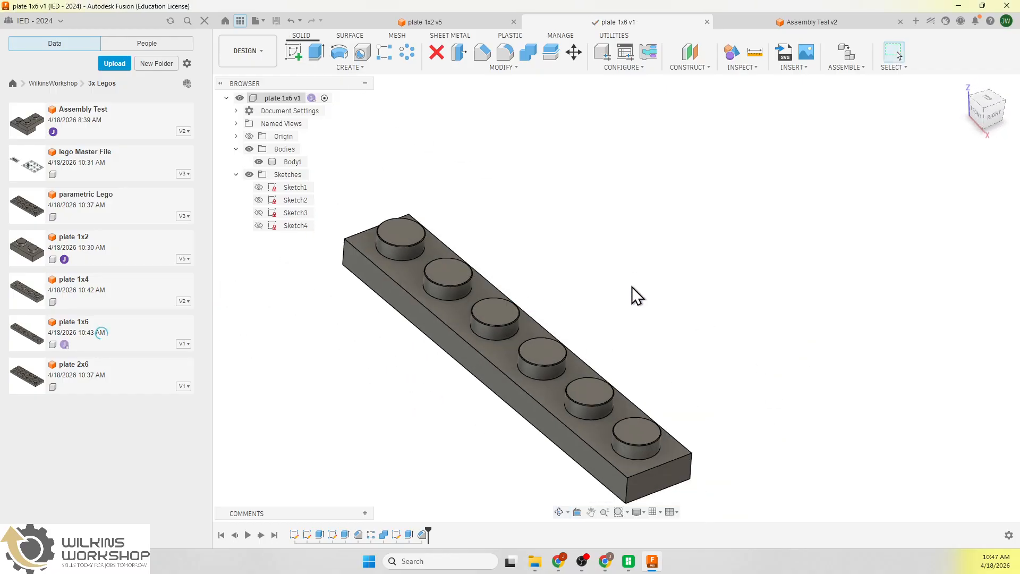
{"action": "middle_click_drag", "start_coordinate": [637, 296], "coordinate": [830, 390], "text": "shift"}
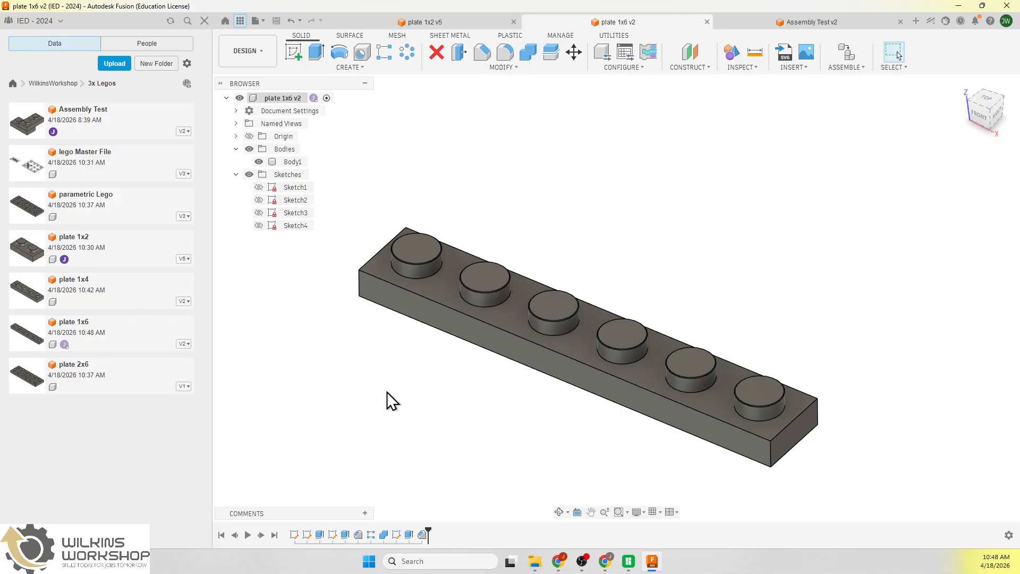
Inspect the 1x6 plate's underside and stud side, and measure the length of its short top end edge
{"action": "middle_click_drag", "start_coordinate": [387, 391], "coordinate": [456, 393], "text": "shift"}
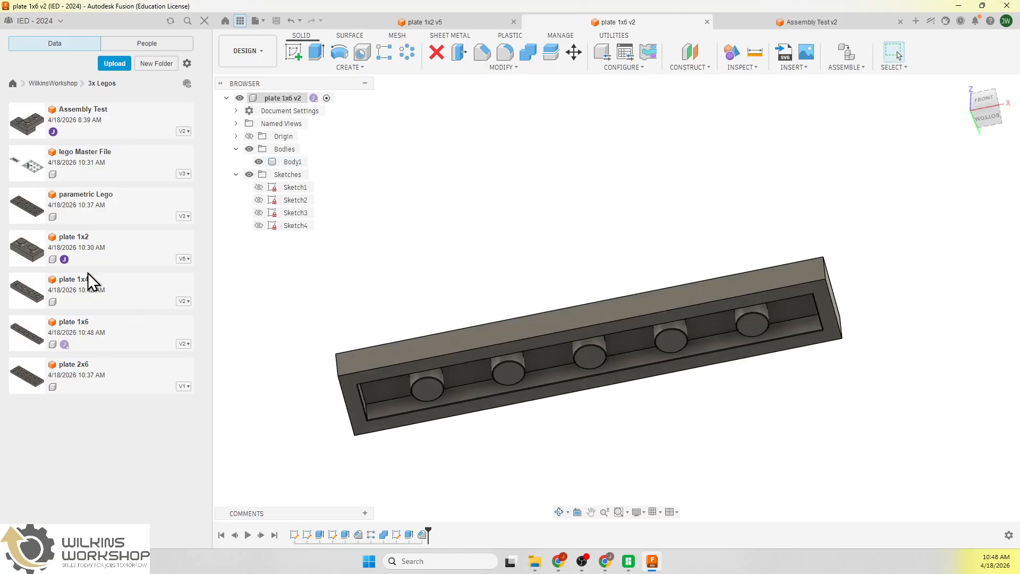
{"action": "middle_click_drag", "start_coordinate": [627, 404], "coordinate": [670, 487], "text": "shift"}
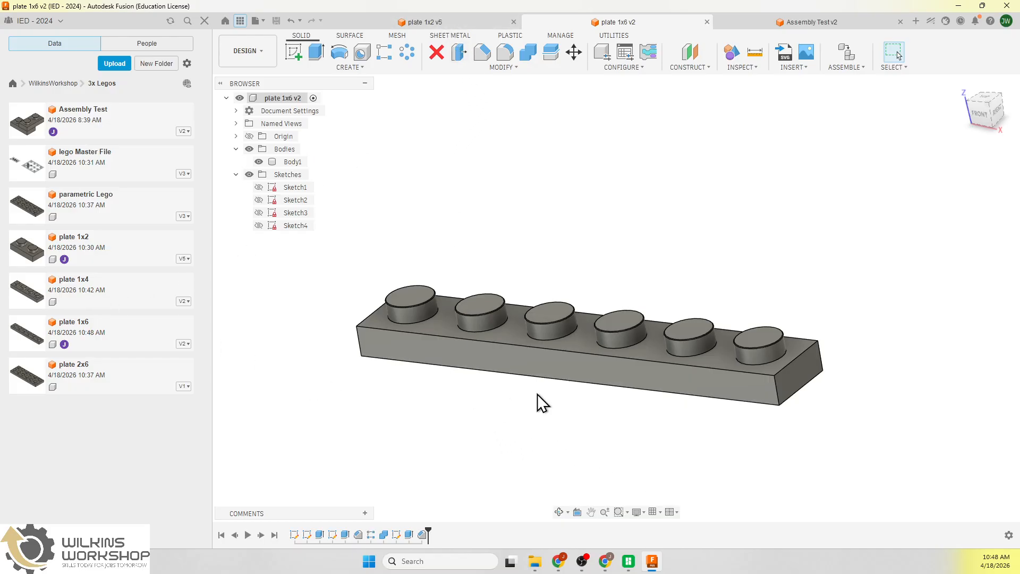
{"action": "left_click", "coordinate": [755, 53]}
{"action": "left_click", "coordinate": [798, 363]}
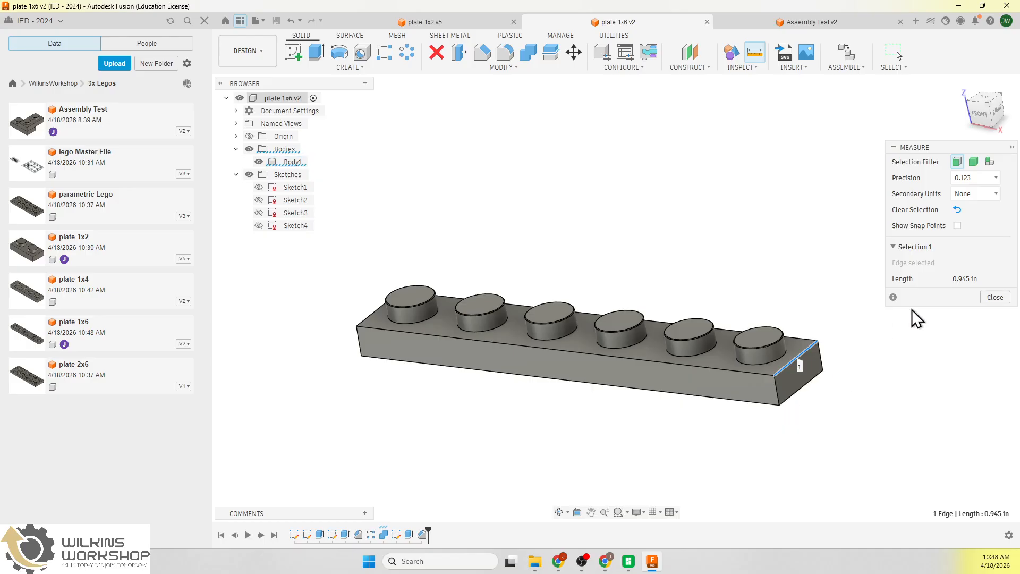
{"action": "left_click", "coordinate": [994, 301]}
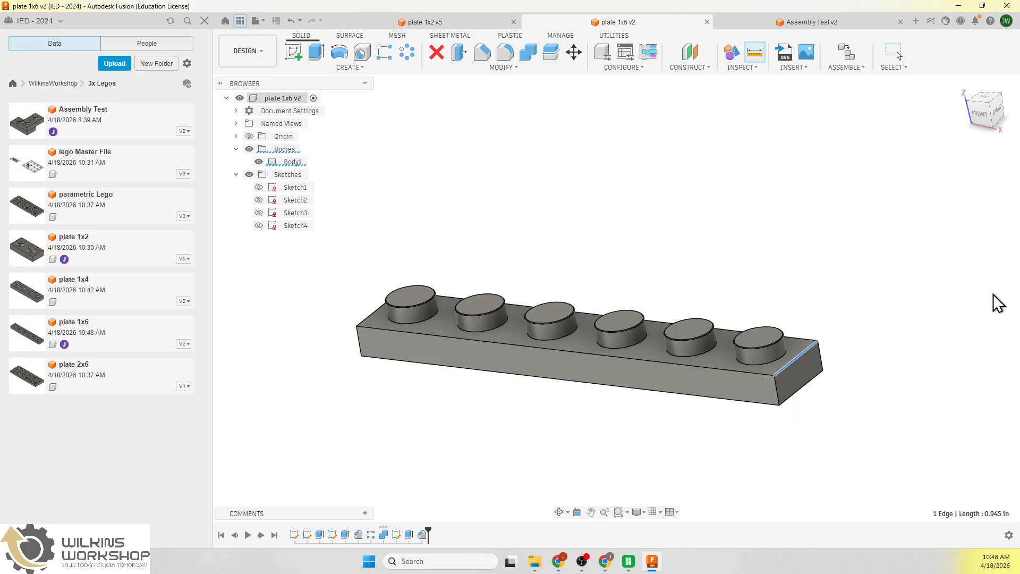
Offset the four outer side faces of the 1x6 plate by -kerf
{"action": "left_click", "coordinate": [500, 67]}
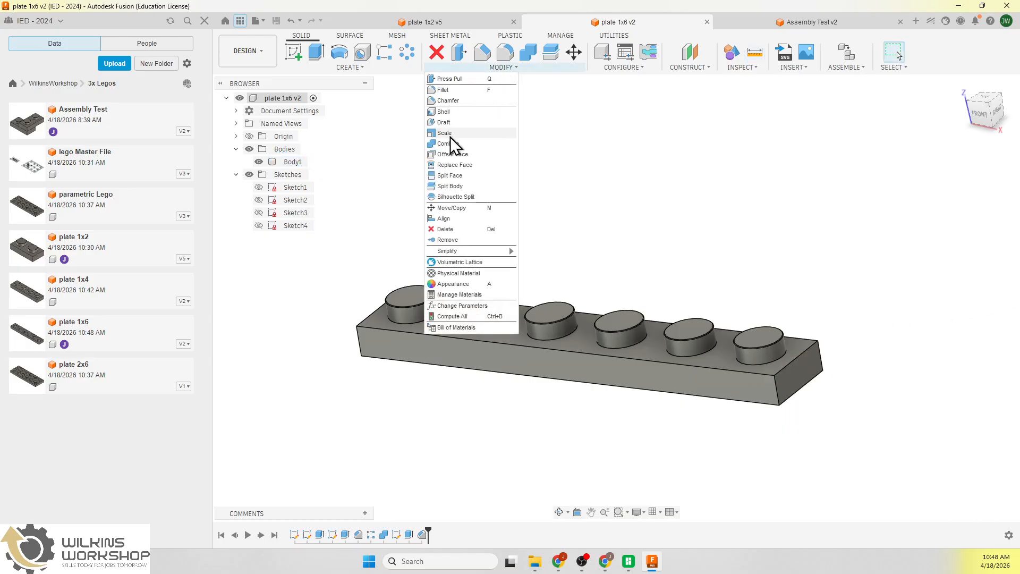
{"action": "left_click", "coordinate": [458, 155]}
{"action": "left_click", "coordinate": [653, 366]}
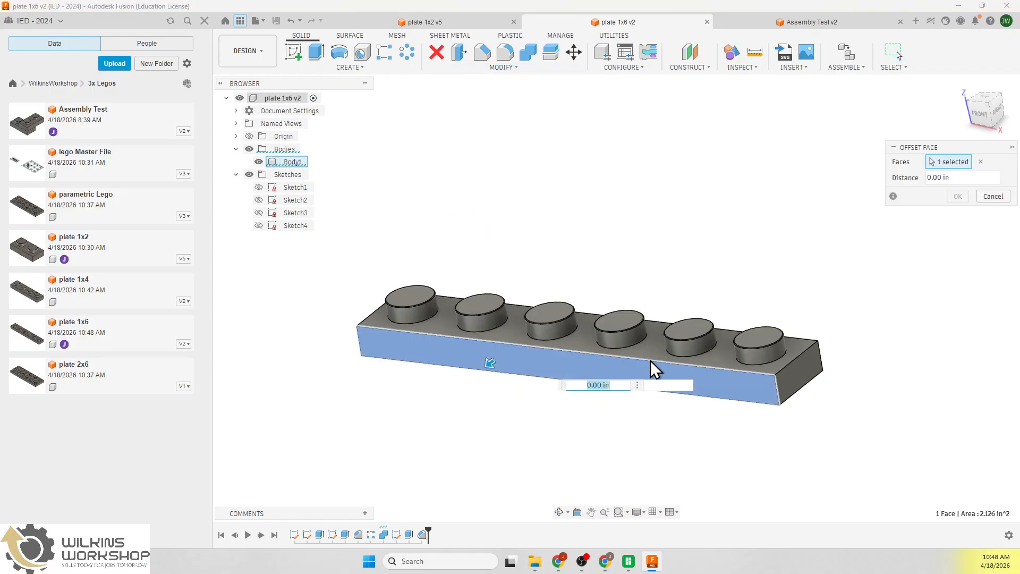
{"action": "left_click", "coordinate": [795, 382]}
{"action": "middle_click_drag", "start_coordinate": [614, 478], "coordinate": [724, 465], "text": "shift"}
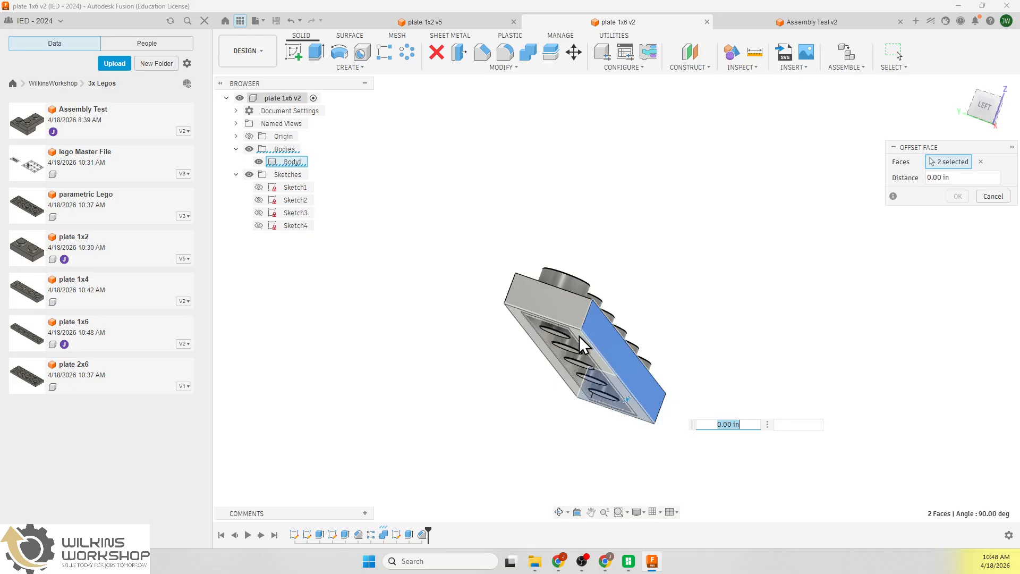
{"action": "left_click", "coordinate": [554, 302]}
{"action": "middle_click_drag", "start_coordinate": [547, 221], "coordinate": [591, 215], "text": "shift"}
{"action": "left_click", "coordinate": [601, 392]}
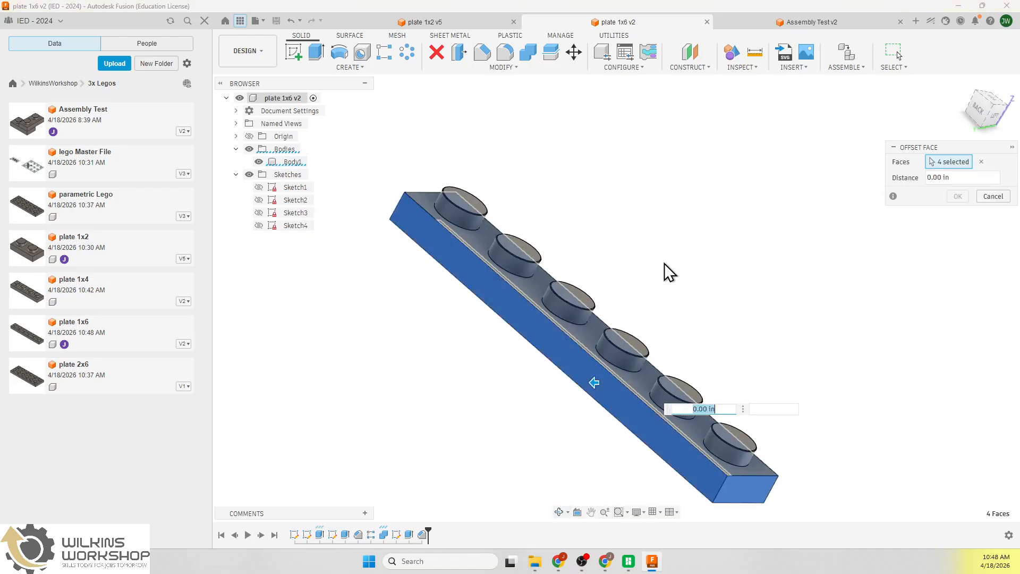
{"action": "type", "text": "tol"}
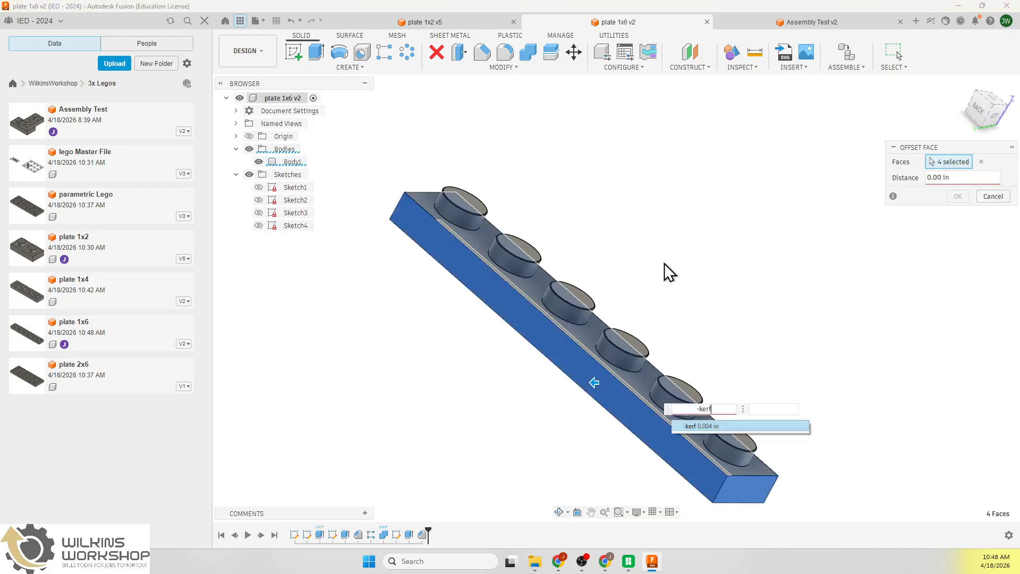
{"action": "key", "text": "Return"}
{"action": "key", "text": "Return"}
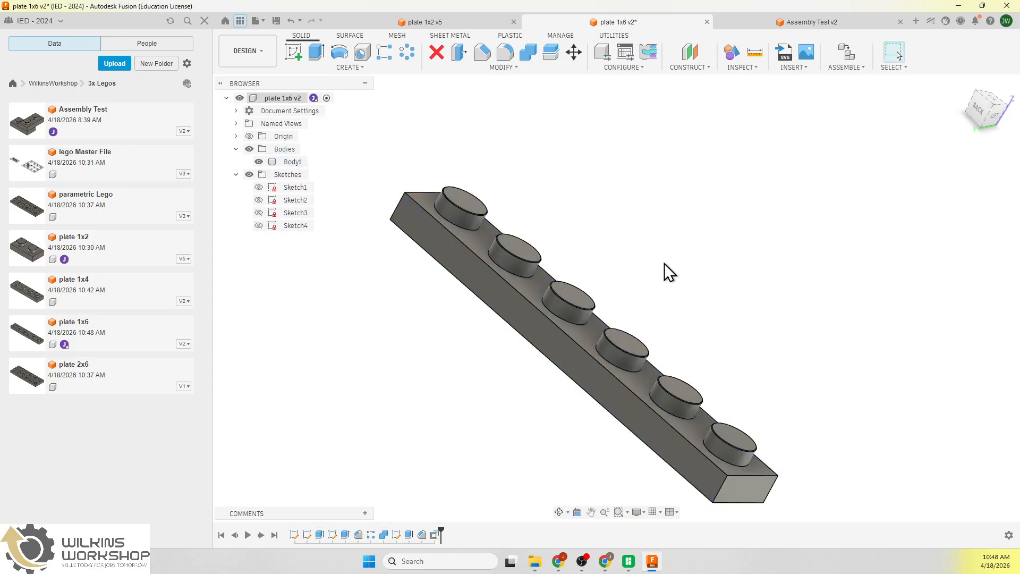
Measure the short top end edge of the plate again with the face offset applied
{"action": "middle_click_drag", "start_coordinate": [584, 236], "coordinate": [699, 382], "text": "shift"}
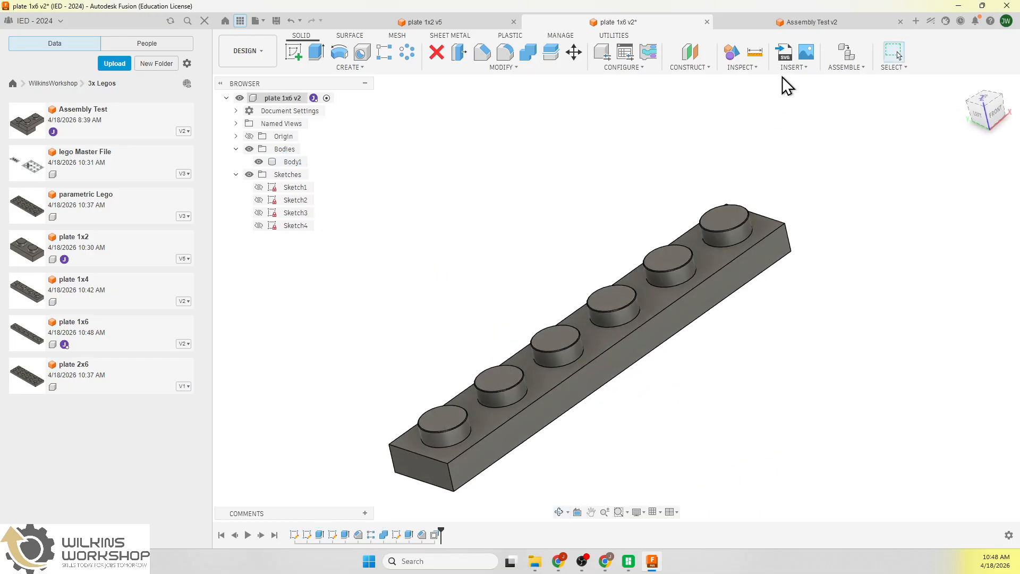
{"action": "left_click", "coordinate": [757, 54]}
{"action": "left_click", "coordinate": [427, 460]}
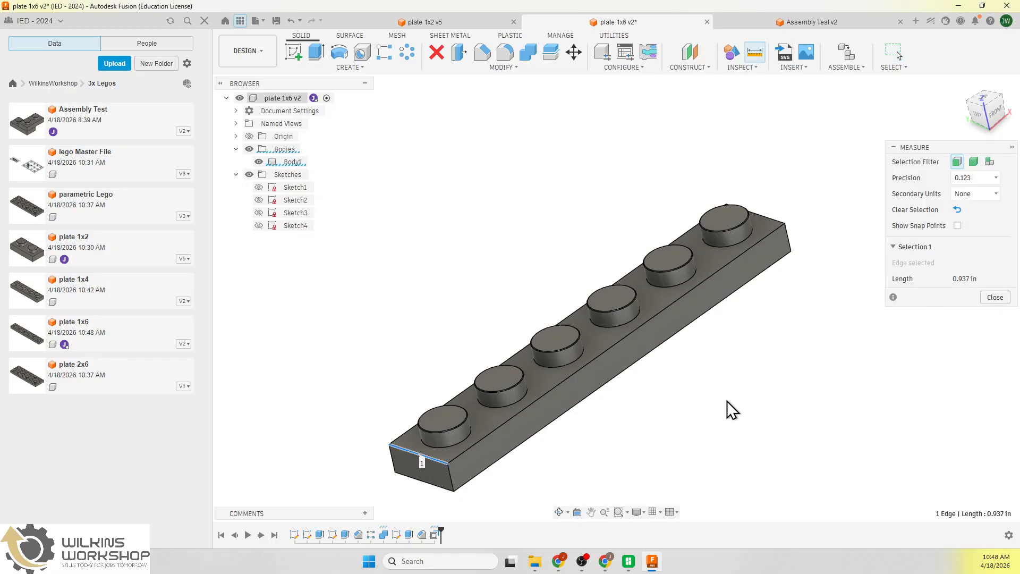
Measure the short inner edge of the underside cavity at one end of the plate
{"action": "middle_click_drag", "start_coordinate": [729, 403], "coordinate": [628, 301], "text": "shift"}
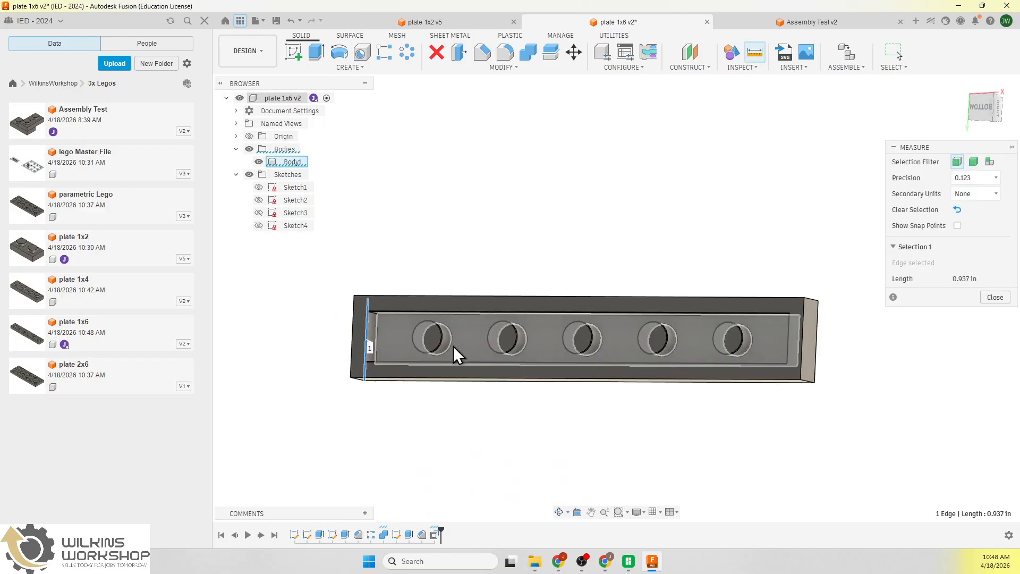
{"action": "scroll", "coordinate": [425, 344], "scroll_direction": "up", "scroll_amount": 3}
{"action": "key", "text": "Escape"}
{"action": "key", "text": "i"}
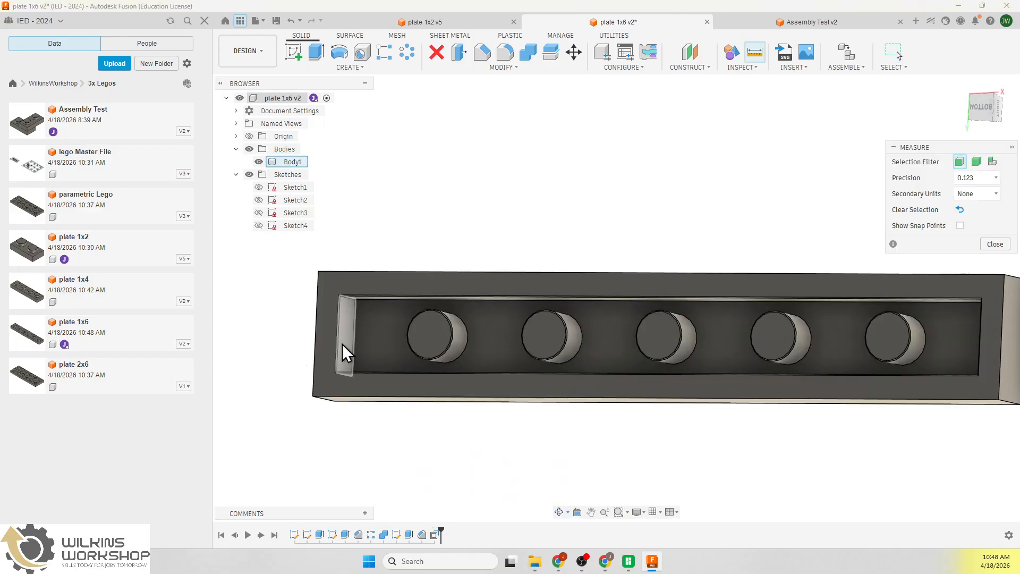
{"action": "left_click", "coordinate": [354, 345]}
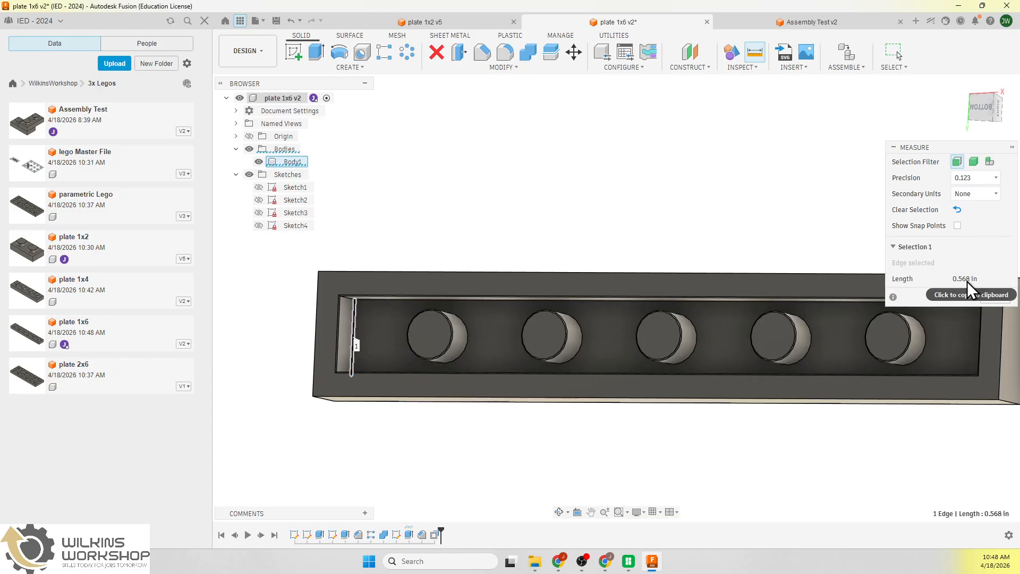
{"action": "left_click", "coordinate": [995, 297]}
Open the plate's first sketch to check the cavity width and outline dimensions, and finish it unchanged
{"action": "double_click", "coordinate": [294, 534]}
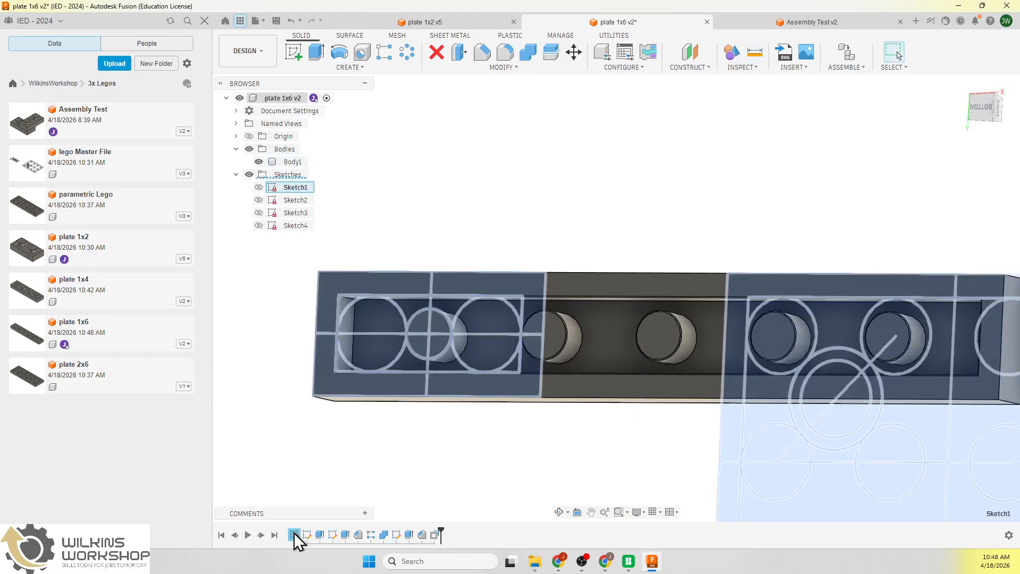
{"action": "scroll", "coordinate": [234, 329], "scroll_direction": "up", "scroll_amount": 2}
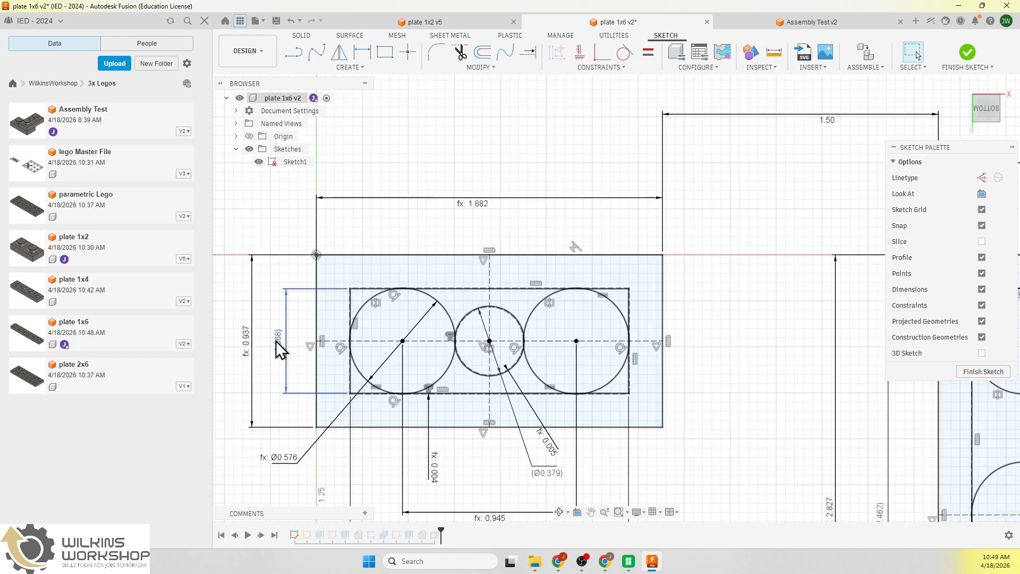
{"action": "scroll", "coordinate": [369, 391], "scroll_direction": "down", "scroll_amount": 8}
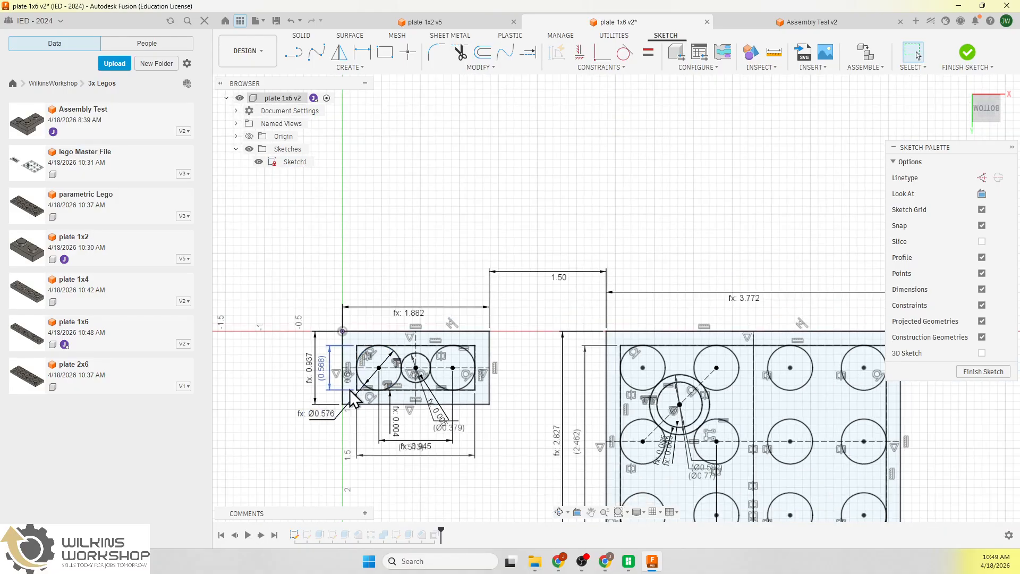
{"action": "scroll", "coordinate": [439, 279], "scroll_direction": "down", "scroll_amount": 1}
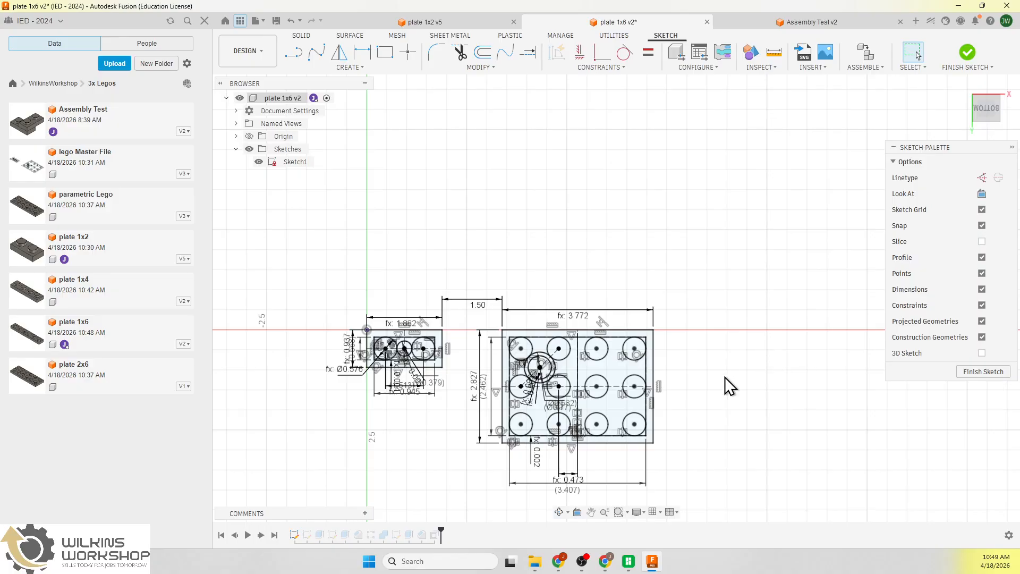
{"action": "left_click", "coordinate": [964, 374]}
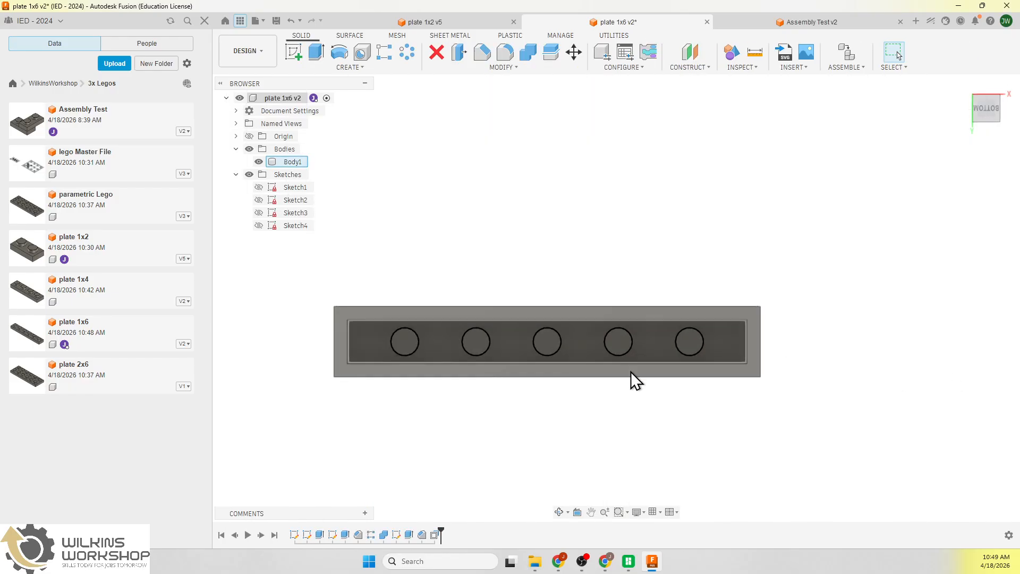
Measure the distance between the top faces of the first two studs on the 1x6 plate
{"action": "middle_click_drag", "start_coordinate": [688, 428], "coordinate": [680, 494], "text": "shift"}
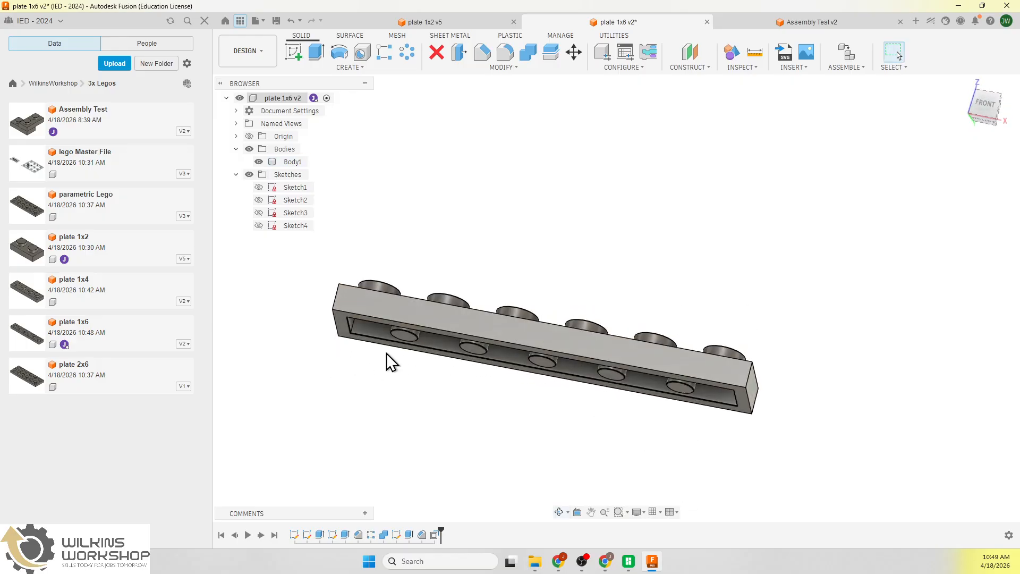
{"action": "middle_click_drag", "start_coordinate": [491, 417], "coordinate": [457, 459], "text": "shift"}
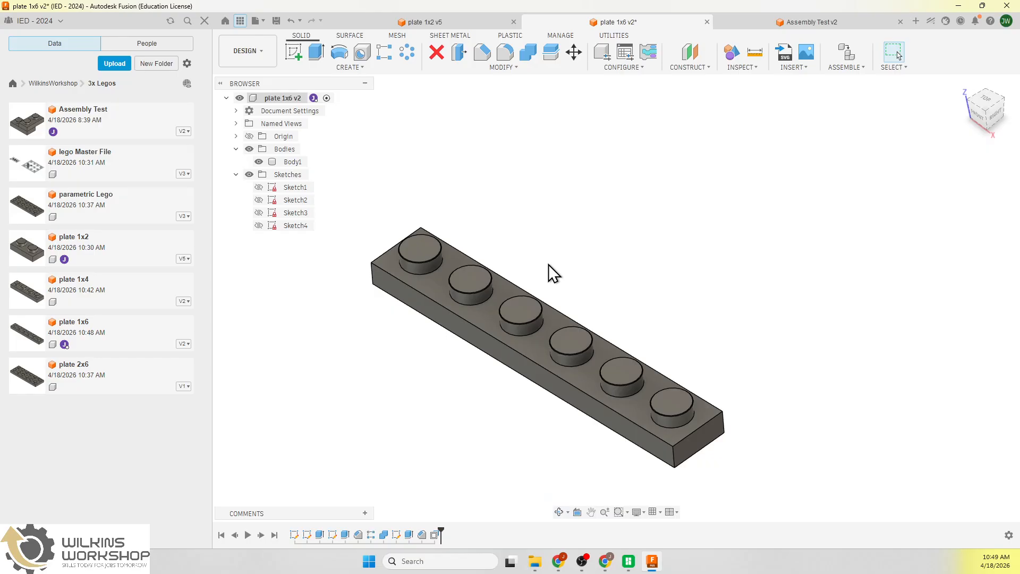
{"action": "key", "text": "i"}
{"action": "left_click", "coordinate": [418, 255]}
{"action": "left_click", "coordinate": [472, 282]}
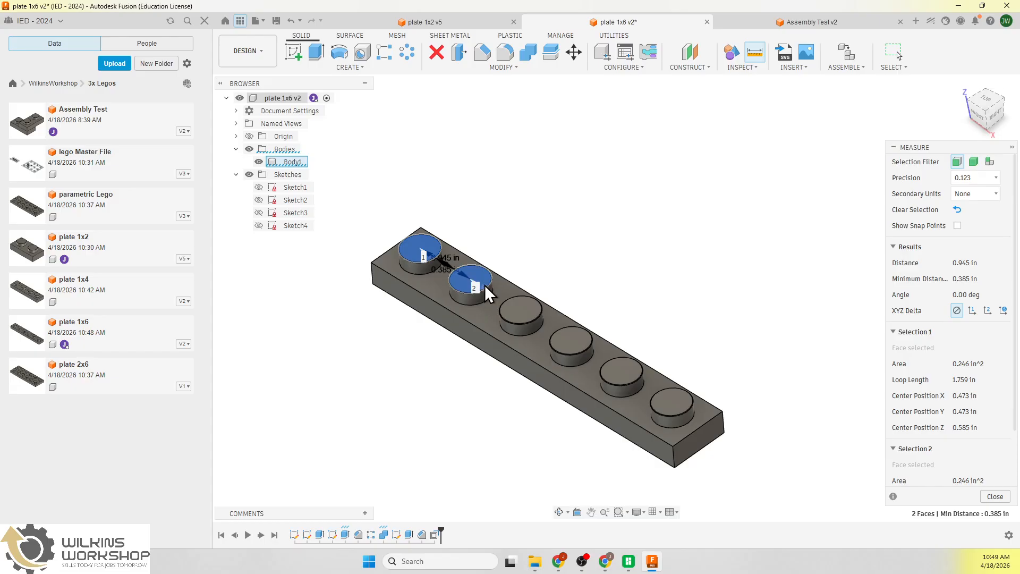
{"action": "key", "text": "Escape"}
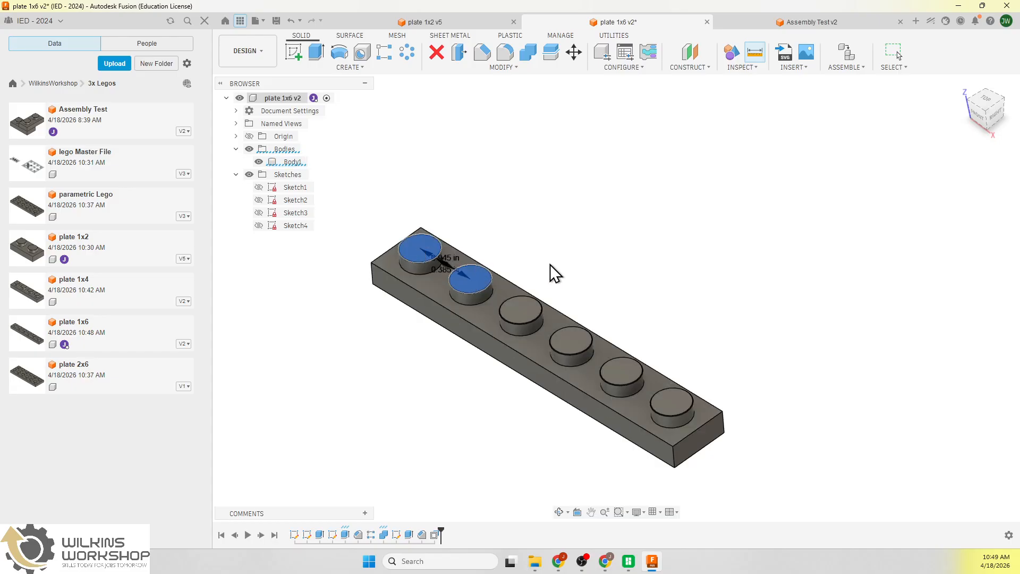
Measure the distance between the circular edges of the first two underside tubes
{"action": "middle_click_drag", "start_coordinate": [549, 271], "coordinate": [583, 181], "text": "shift"}
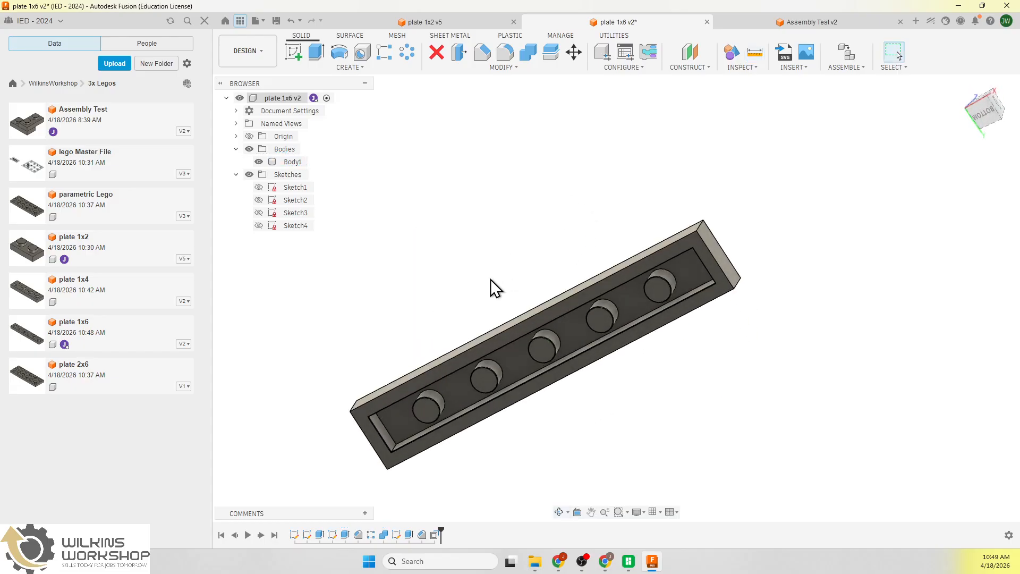
{"action": "key", "text": "i"}
{"action": "left_click", "coordinate": [430, 402]}
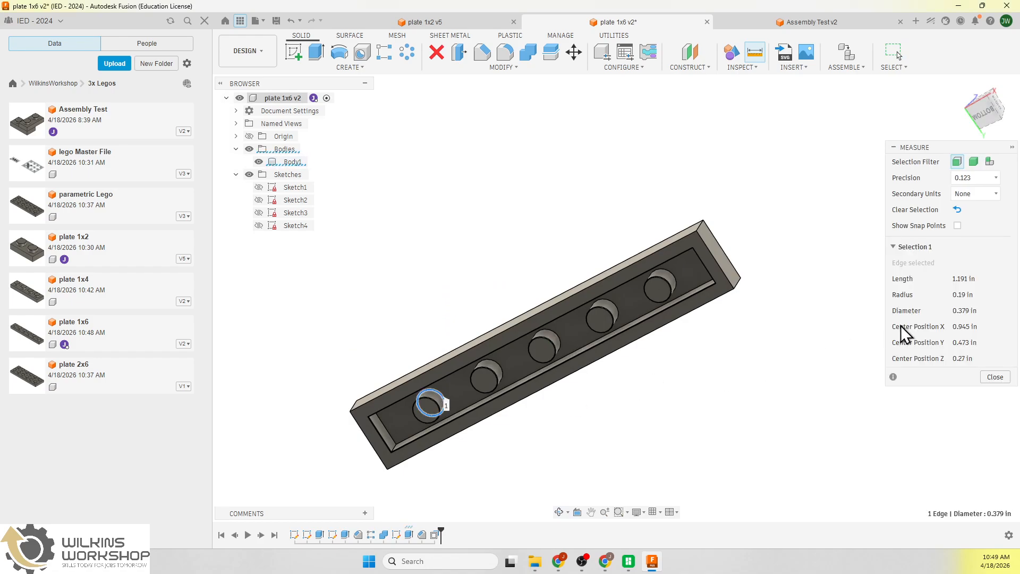
{"action": "scroll", "coordinate": [617, 447], "scroll_direction": "down", "scroll_amount": 2}
{"action": "scroll", "coordinate": [526, 389], "scroll_direction": "up", "scroll_amount": 2}
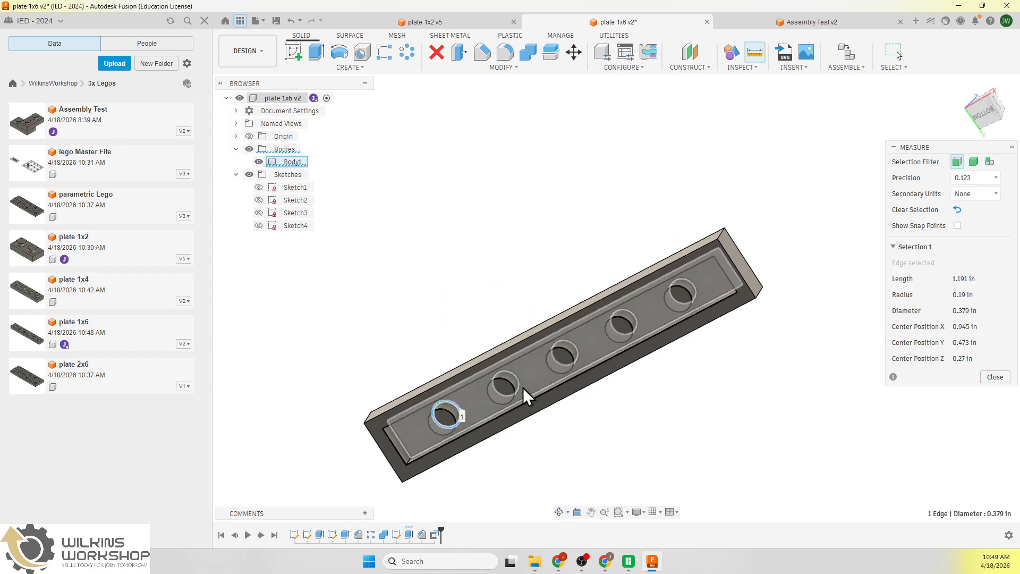
{"action": "left_click", "coordinate": [519, 388]}
{"action": "scroll", "coordinate": [478, 415], "scroll_direction": "up", "scroll_amount": 4}
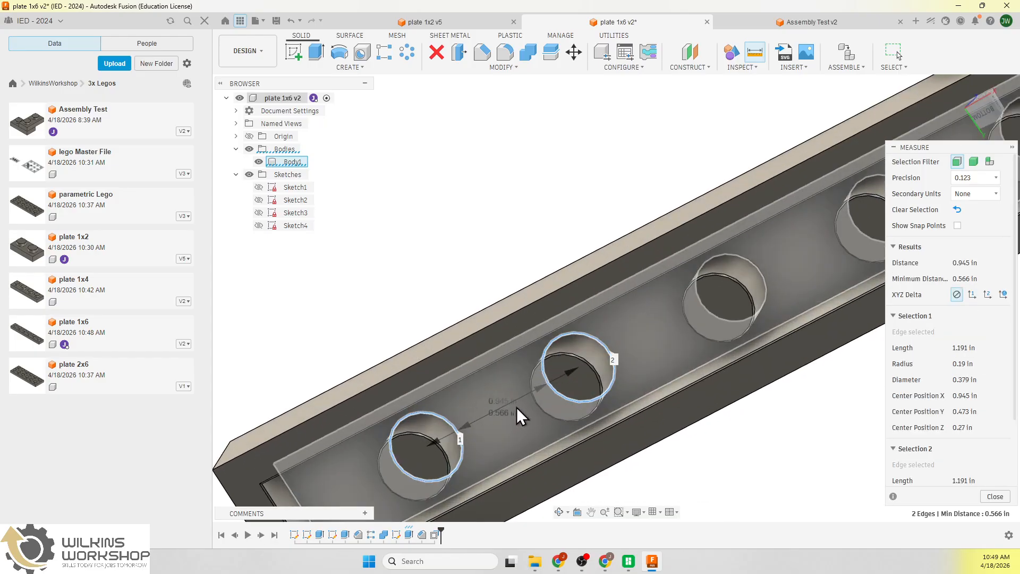
{"action": "scroll", "coordinate": [538, 433], "scroll_direction": "down", "scroll_amount": 2}
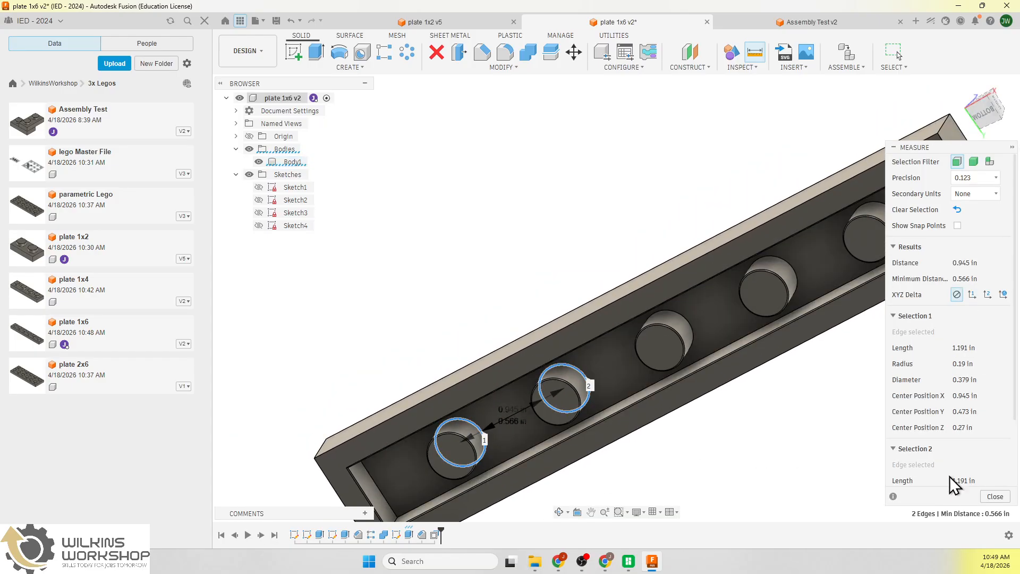
{"action": "left_click", "coordinate": [995, 497]}
Return to the stud side and save the 1x6 plate as a new version
{"action": "middle_click_drag", "start_coordinate": [849, 451], "coordinate": [771, 491], "text": "shift"}
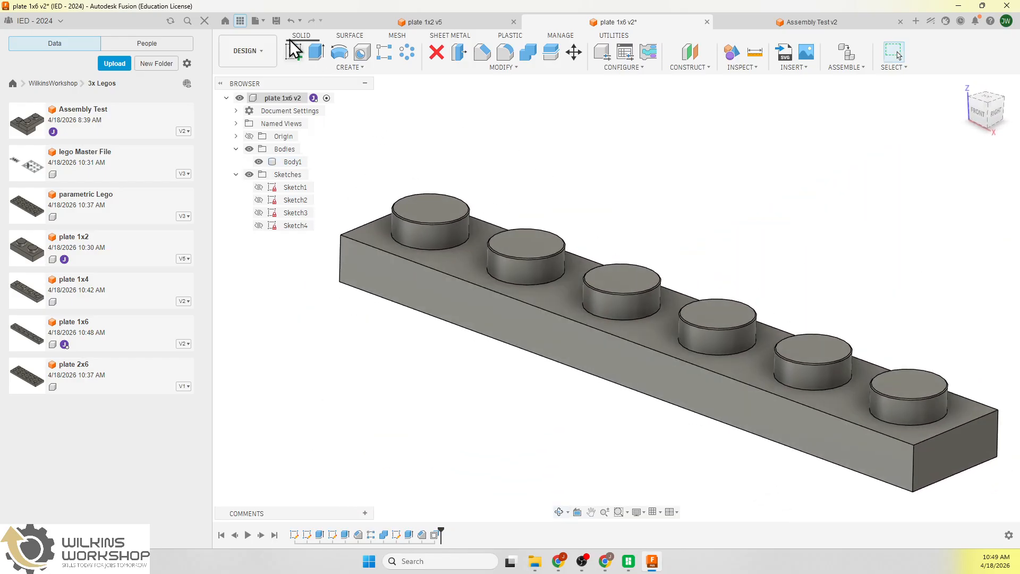
{"action": "left_click", "coordinate": [272, 23]}
{"action": "left_click", "coordinate": [507, 300]}
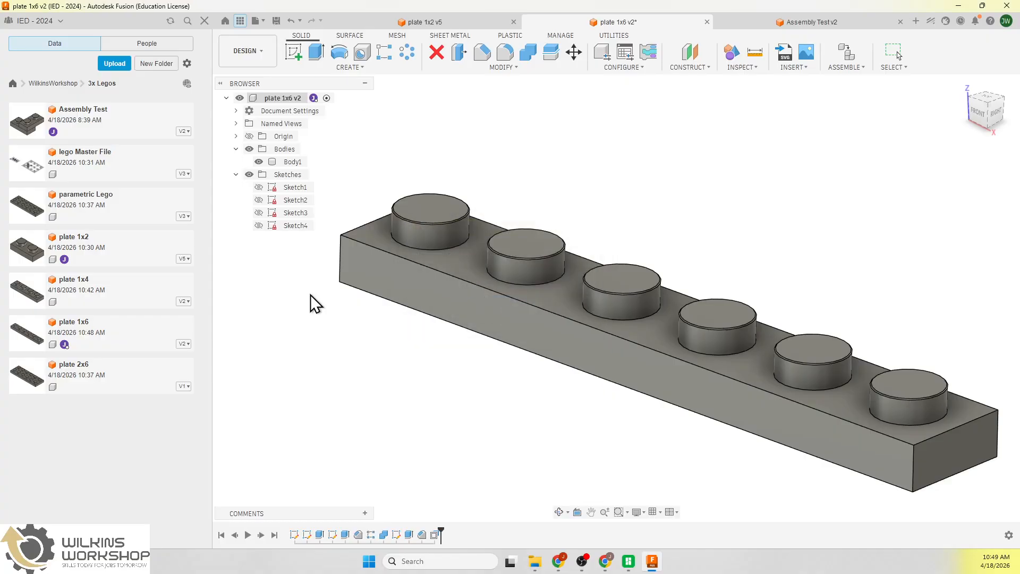
Open the plate 1x4 design and measure the length of its short top end edge
{"action": "double_click", "coordinate": [119, 298]}
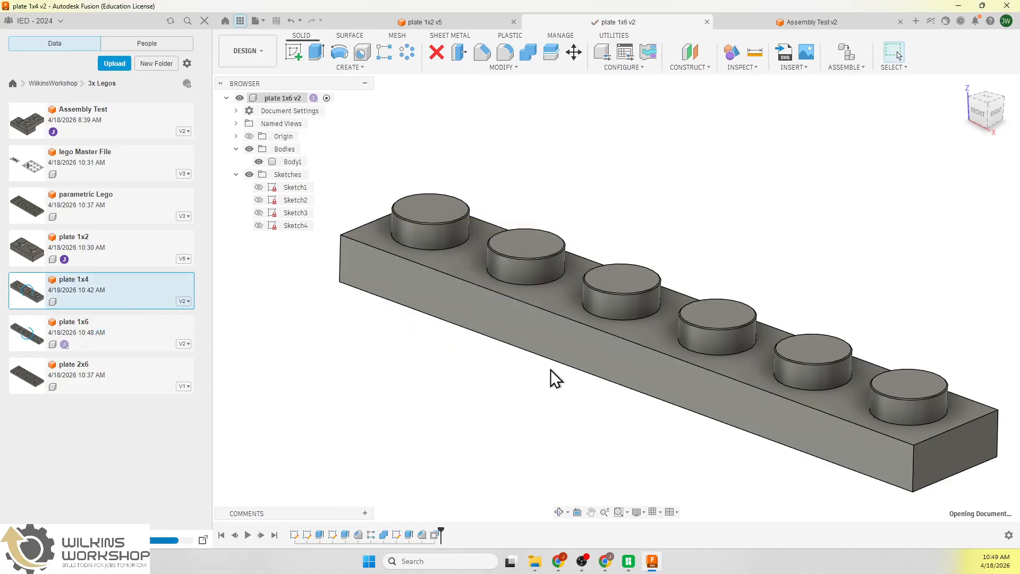
{"action": "left_click", "coordinate": [755, 53]}
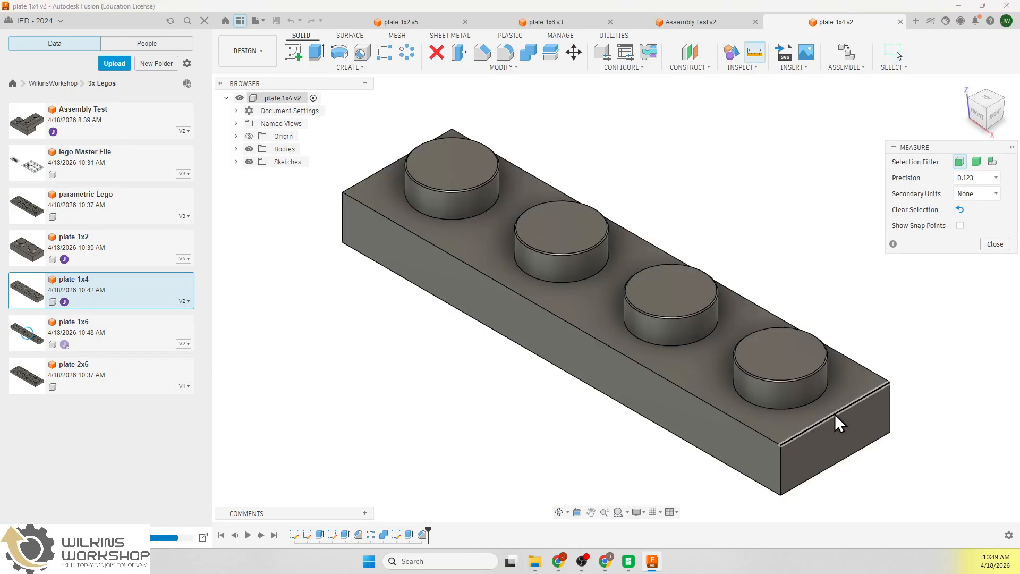
{"action": "left_click", "coordinate": [835, 414]}
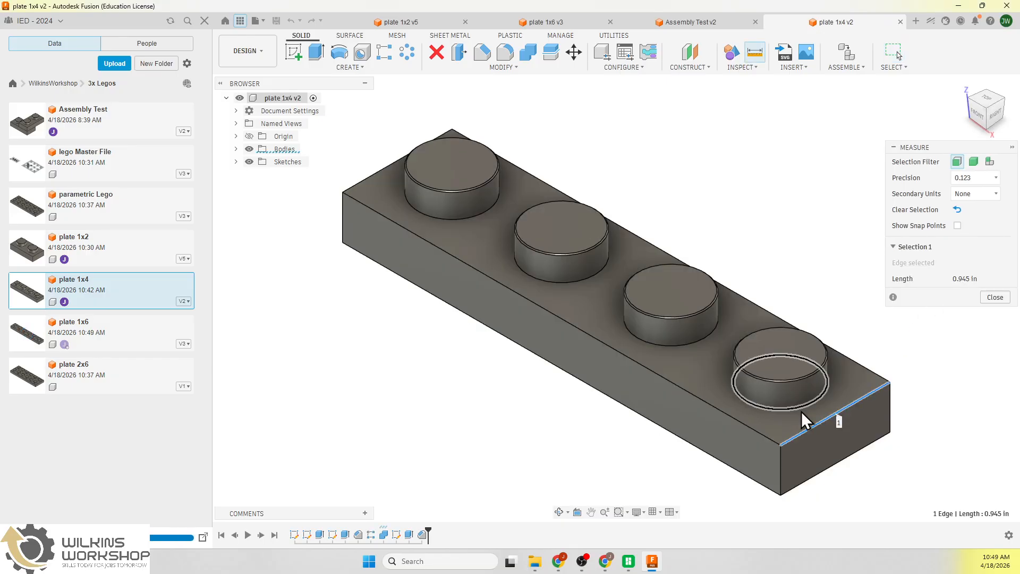
{"action": "left_click", "coordinate": [894, 369]}
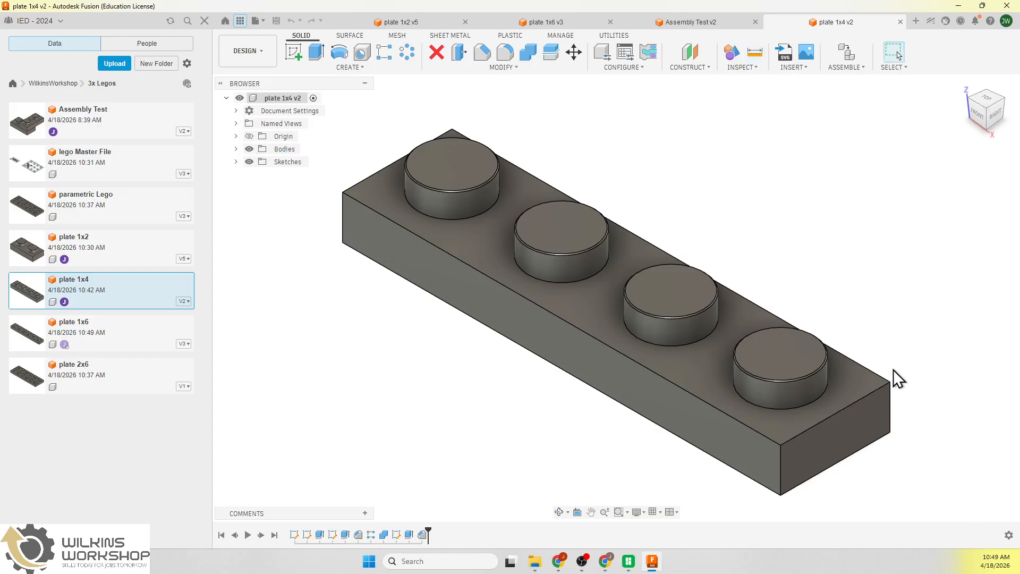
Measure the 1x4 plate's long top edge, and check the dimensions in the first sketch of its history
{"action": "left_click", "coordinate": [747, 428]}
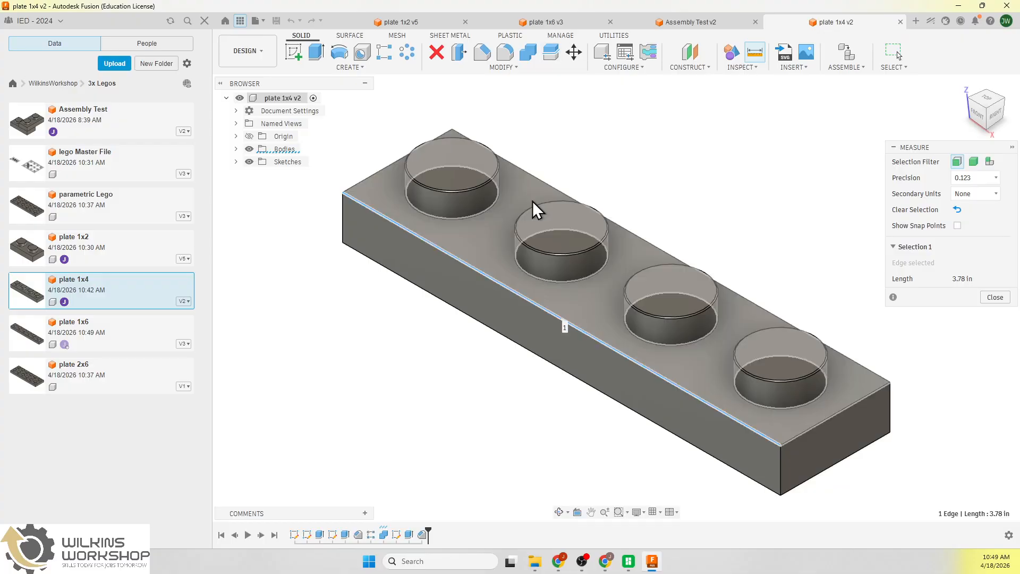
{"action": "left_click", "coordinate": [991, 298]}
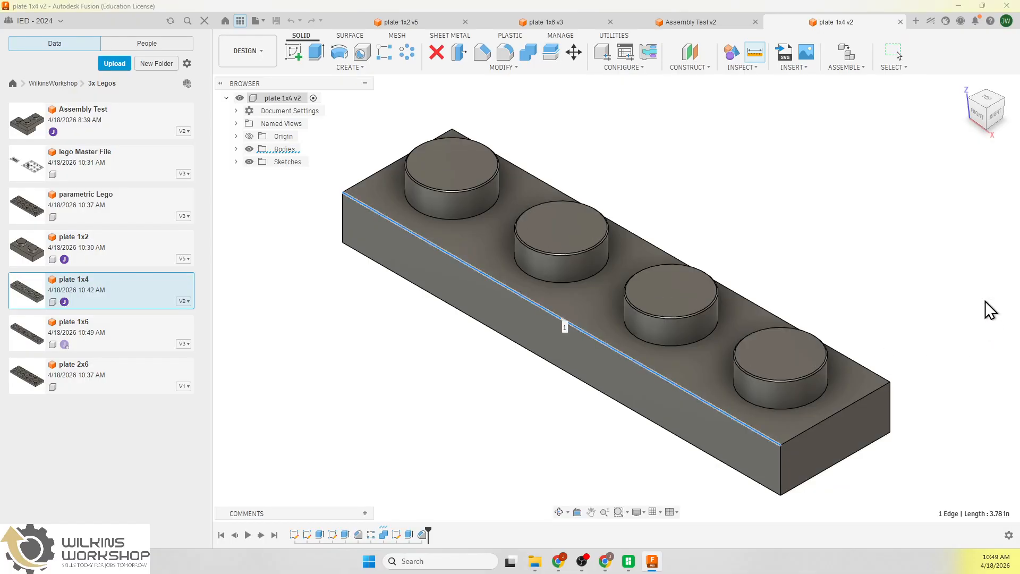
{"action": "double_click", "coordinate": [291, 537]}
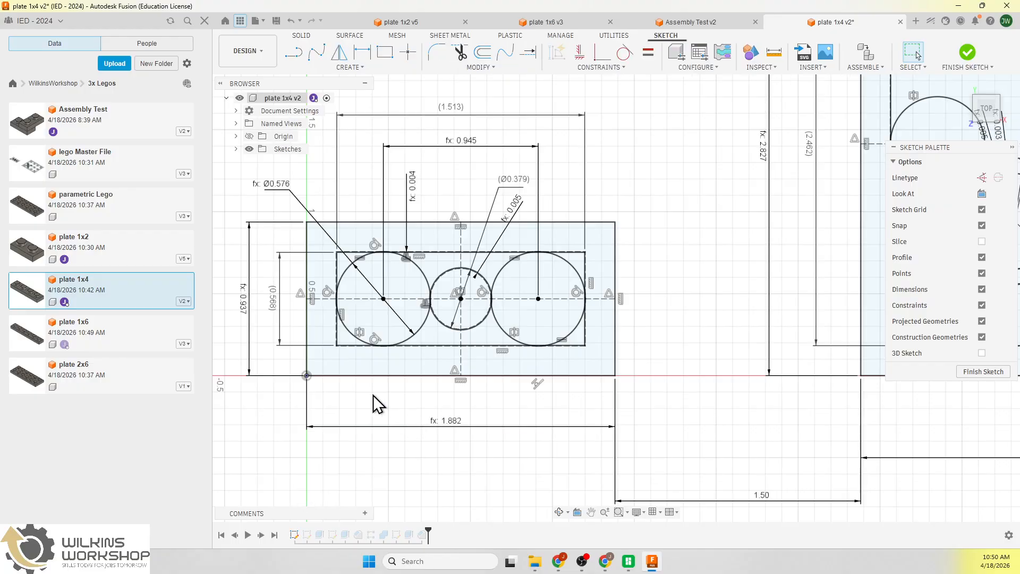
{"action": "scroll", "coordinate": [246, 364], "scroll_direction": "down", "scroll_amount": 2}
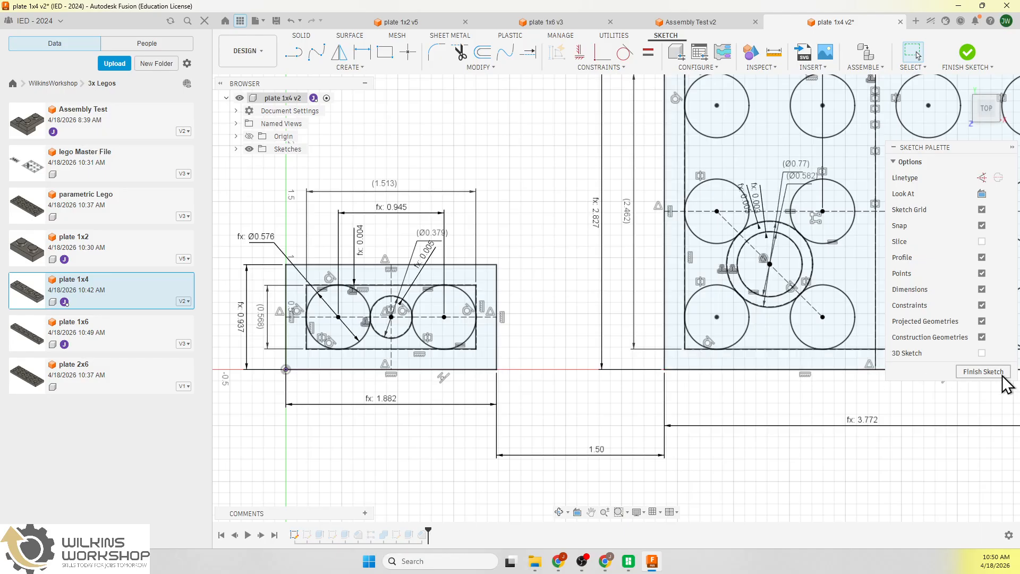
{"action": "left_click", "coordinate": [983, 372]}
Offset the four outer side faces of the 1x4 plate inward using Offset Face with a distance of -tol
{"action": "mouse_move", "coordinate": [783, 416]}
{"action": "middle_mouse_down", "text": "shift"}
{"action": "mouse_move", "coordinate": [712, 399]}
{"action": "mouse_move", "coordinate": [745, 463]}
{"action": "mouse_move", "coordinate": [747, 438]}
{"action": "middle_mouse_up", "text": "shift"}
{"action": "left_click", "coordinate": [494, 66]}
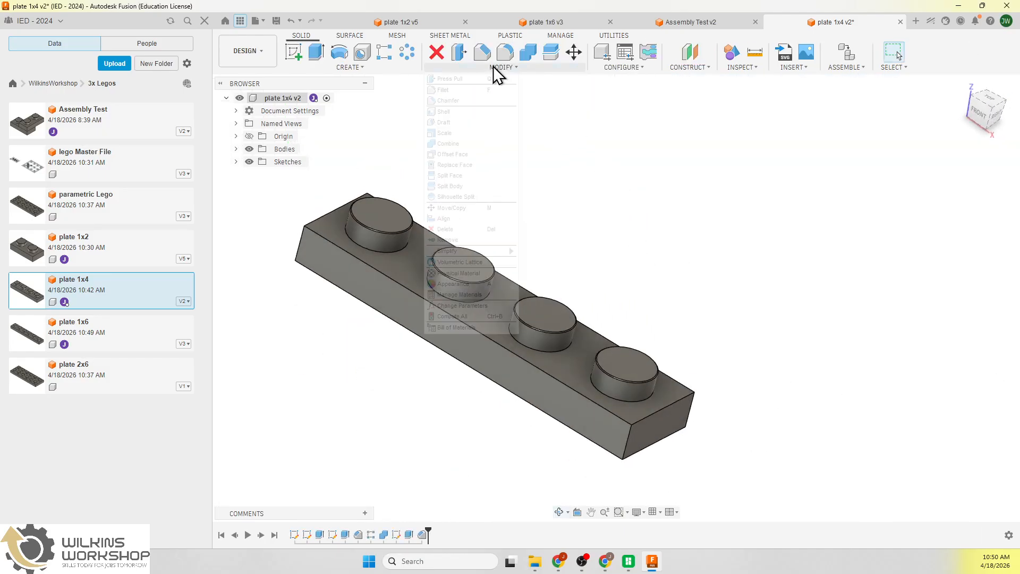
{"action": "left_click", "coordinate": [474, 154]}
{"action": "left_click", "coordinate": [464, 340]}
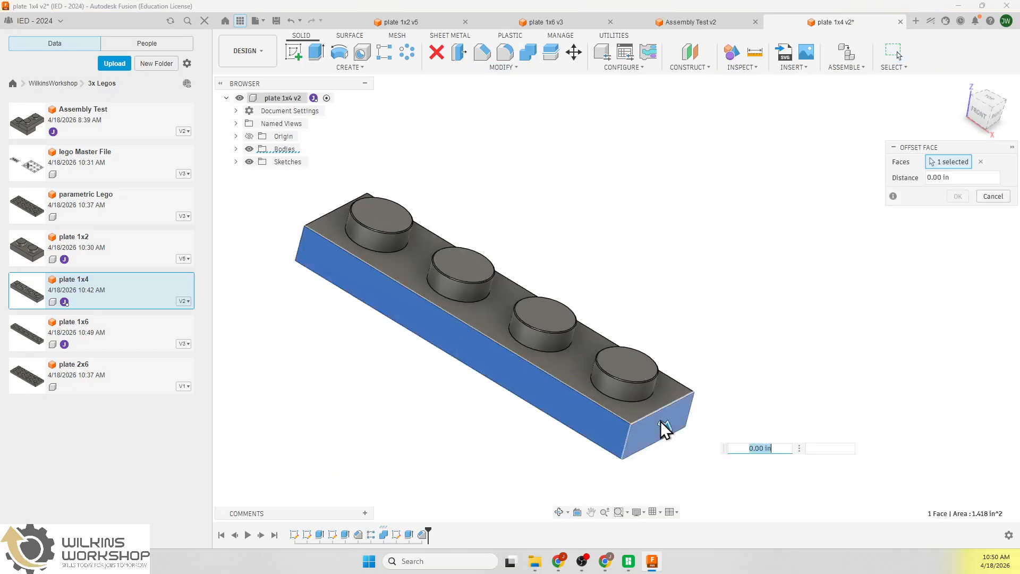
{"action": "left_click", "coordinate": [662, 421]}
{"action": "middle_click_drag", "start_coordinate": [773, 376], "coordinate": [603, 382], "text": "shift"}
{"action": "left_click", "coordinate": [526, 352]}
{"action": "middle_click_drag", "start_coordinate": [526, 353], "coordinate": [620, 337], "text": "shift"}
{"action": "left_click", "coordinate": [599, 310]}
{"action": "type", "text": "-"}
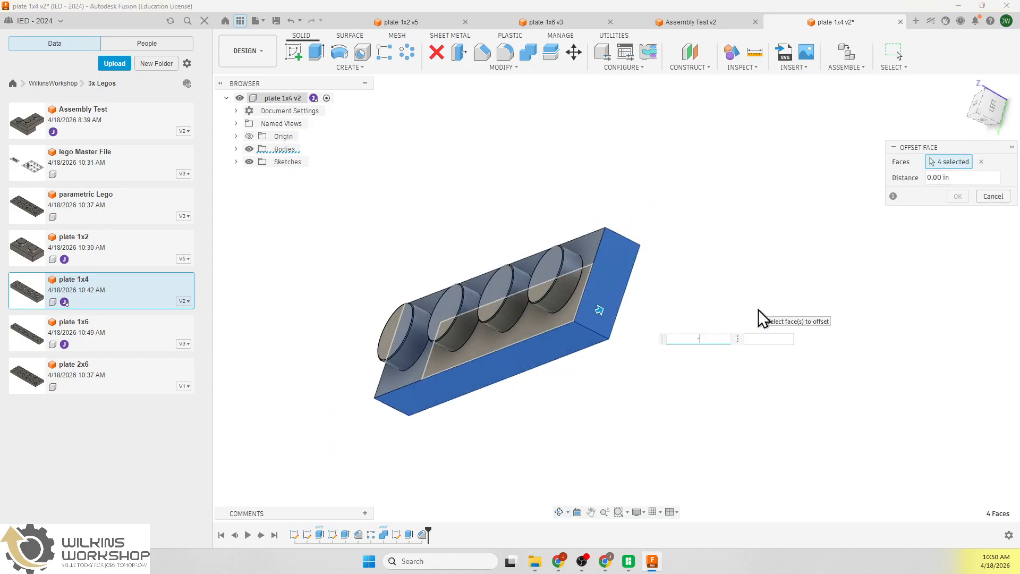
{"action": "type", "text": "tol"}
{"action": "key", "text": "Return"}
{"action": "key", "text": "Return"}
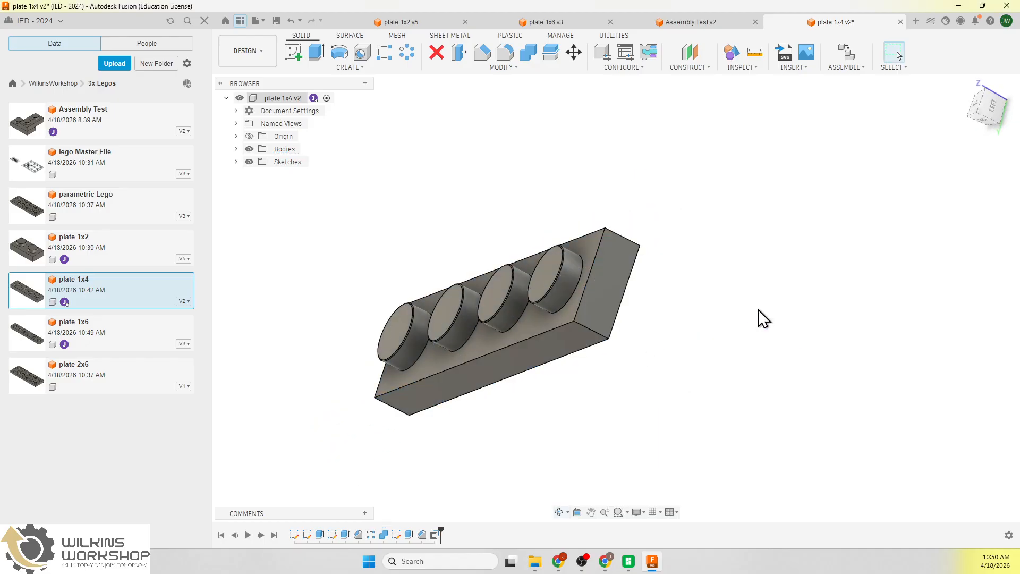
Save the 1x4 plate as a new version with the description "User Saved" and turn it stud side up
{"action": "left_click", "coordinate": [276, 23]}
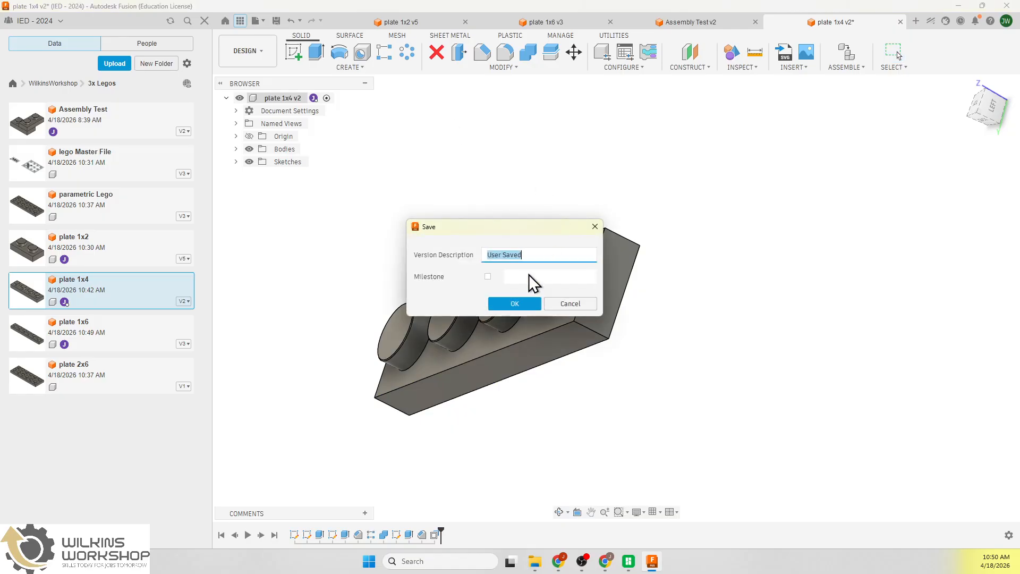
{"action": "left_click", "coordinate": [523, 301]}
{"action": "middle_click_drag", "start_coordinate": [727, 352], "coordinate": [677, 333], "text": "shift"}
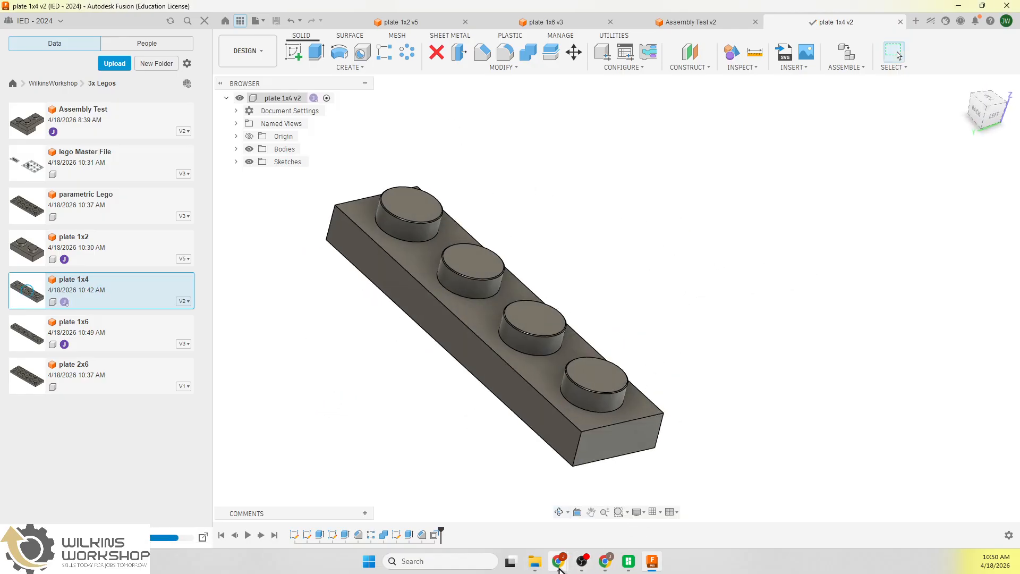
Examine the plate types and quantities in Brickset's LEGO 5762 Mini Plane parts inventory in the browser, and return to Fusion
{"action": "left_click", "coordinate": [605, 562]}
{"action": "scroll", "coordinate": [418, 306], "scroll_direction": "up", "scroll_amount": 3}
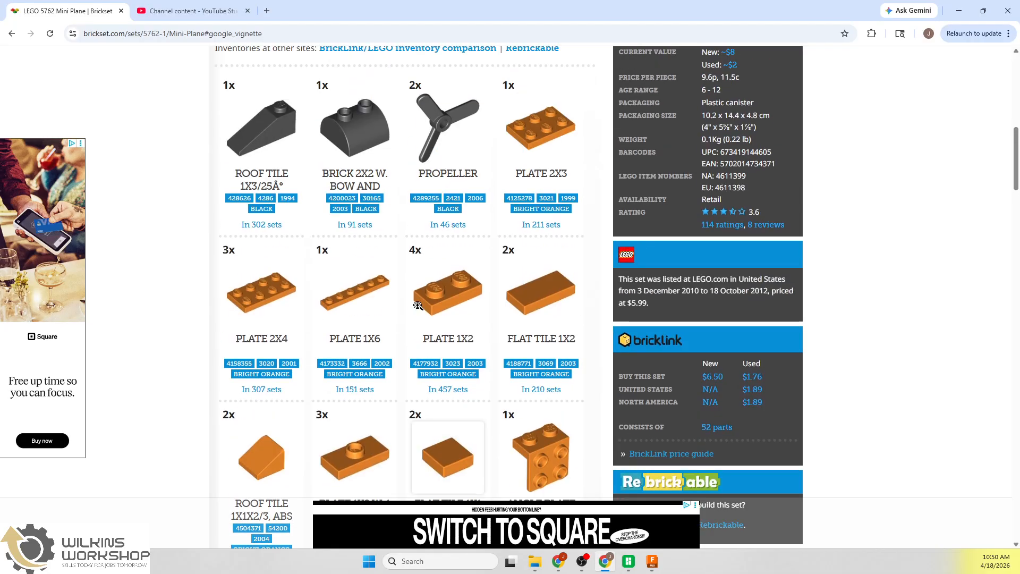
{"action": "scroll", "coordinate": [419, 305], "scroll_direction": "up", "scroll_amount": 3}
{"action": "scroll", "coordinate": [416, 307], "scroll_direction": "down", "scroll_amount": 15}
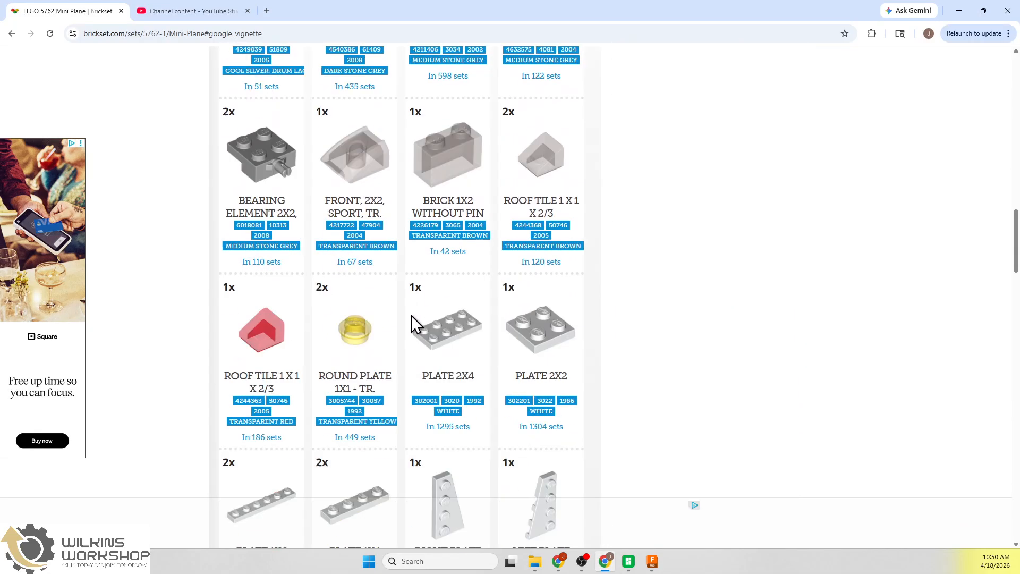
{"action": "scroll", "coordinate": [416, 324], "scroll_direction": "down", "scroll_amount": 1}
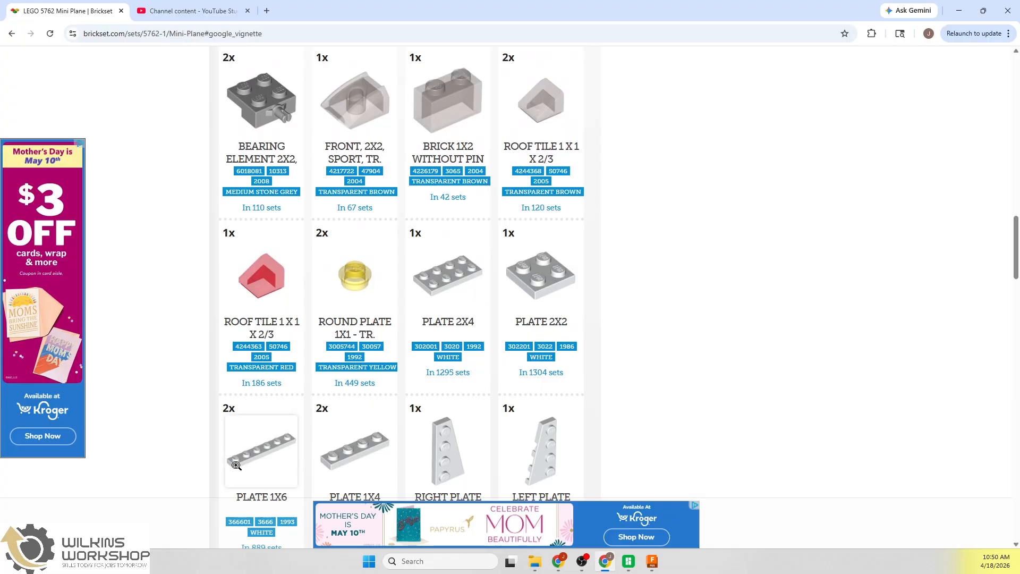
{"action": "scroll", "coordinate": [277, 452], "scroll_direction": "up", "scroll_amount": 8}
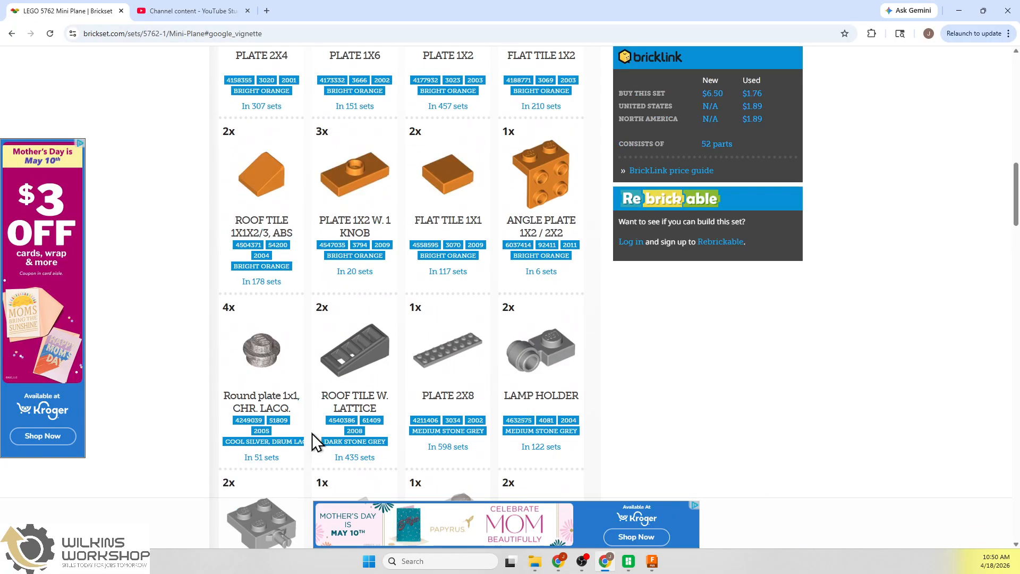
{"action": "scroll", "coordinate": [365, 211], "scroll_direction": "up", "scroll_amount": 3}
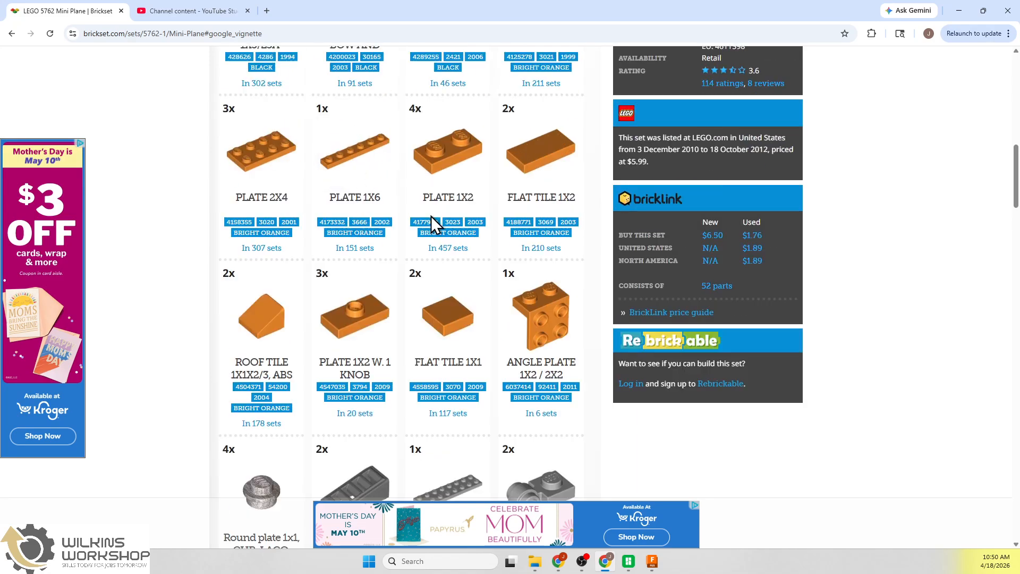
{"action": "scroll", "coordinate": [425, 223], "scroll_direction": "up", "scroll_amount": 3}
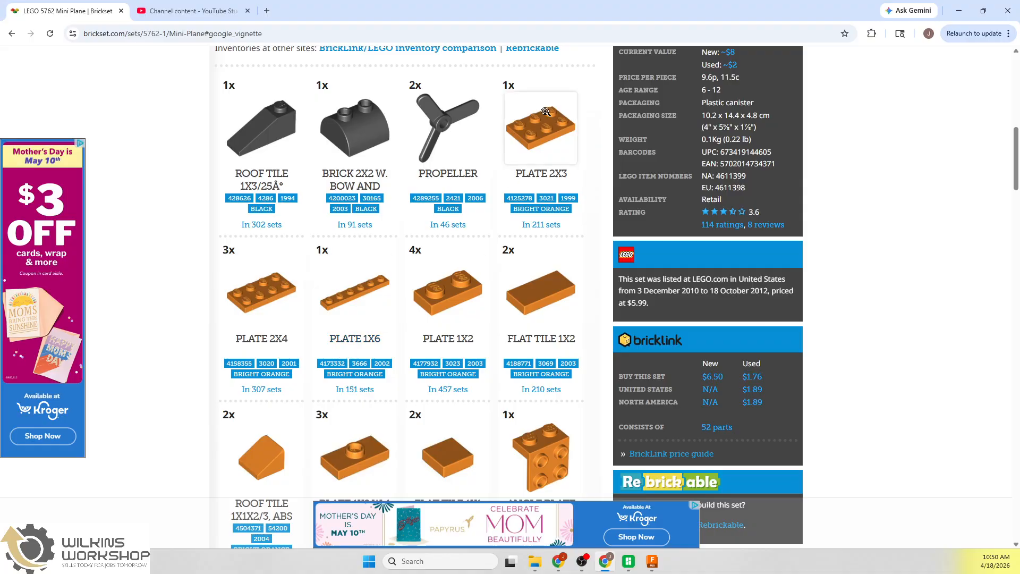
{"action": "scroll", "coordinate": [554, 159], "scroll_direction": "down", "scroll_amount": 5}
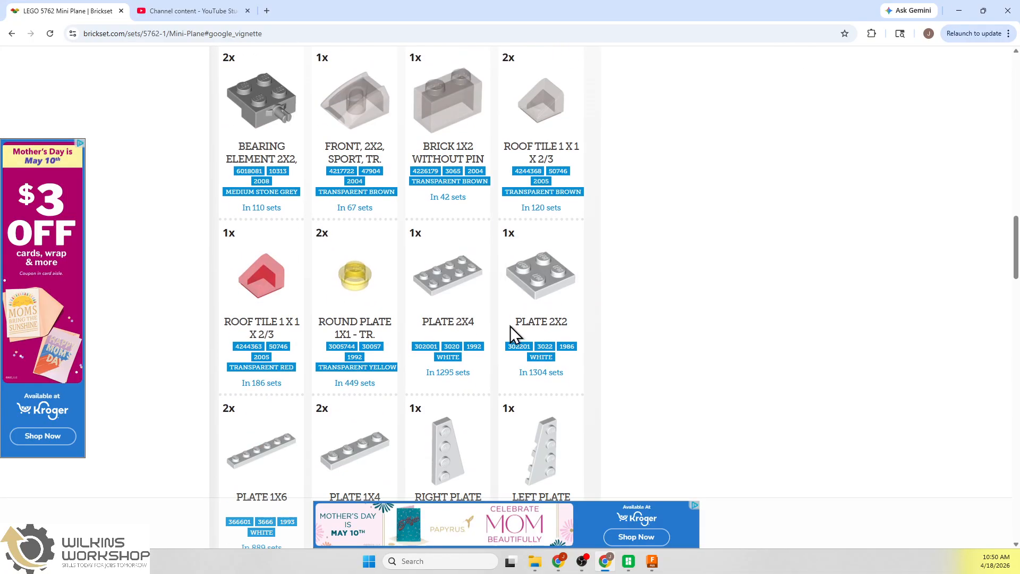
{"action": "scroll", "coordinate": [541, 286], "scroll_direction": "up", "scroll_amount": 5}
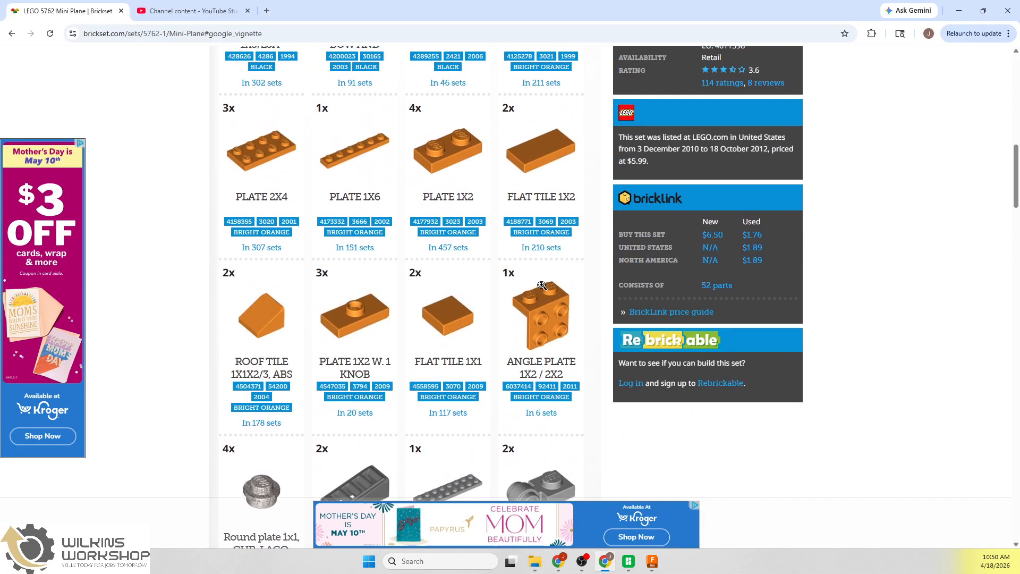
{"action": "scroll", "coordinate": [547, 171], "scroll_direction": "up", "scroll_amount": 3}
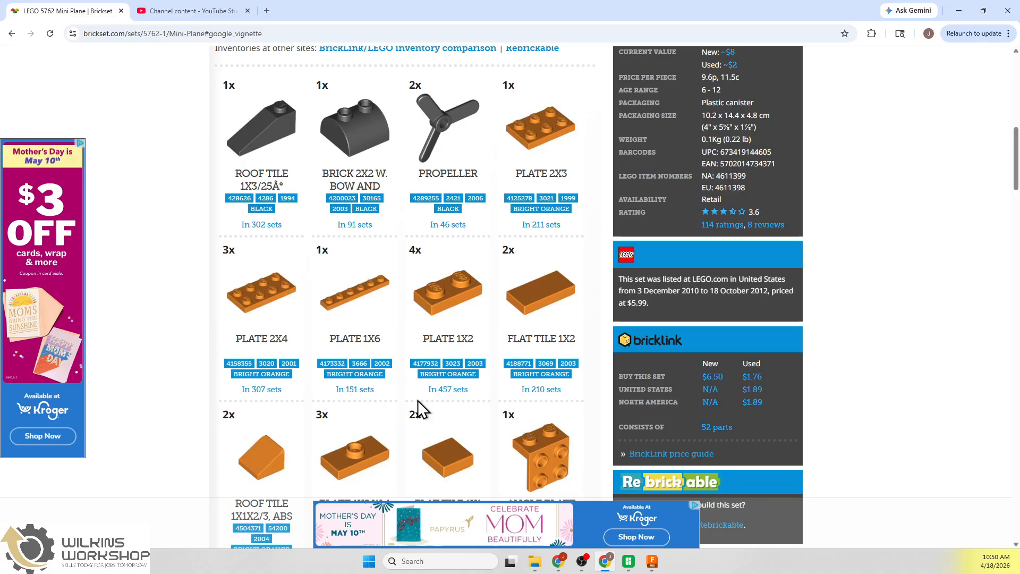
{"action": "left_click", "coordinate": [653, 565]}
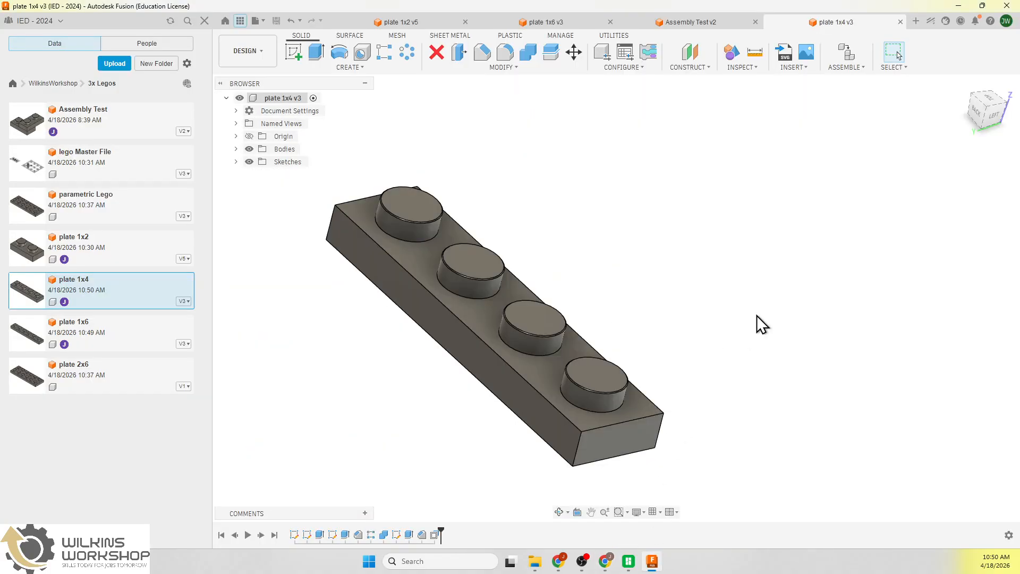